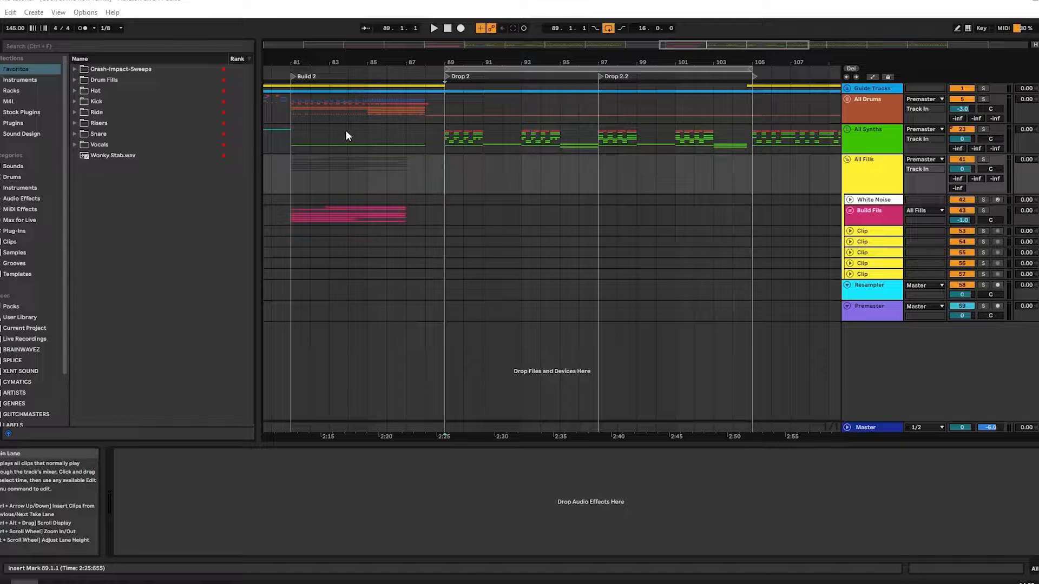
- Play the arrangement from bar 85 through the Drop 2 section
click(375, 139)
key(space)
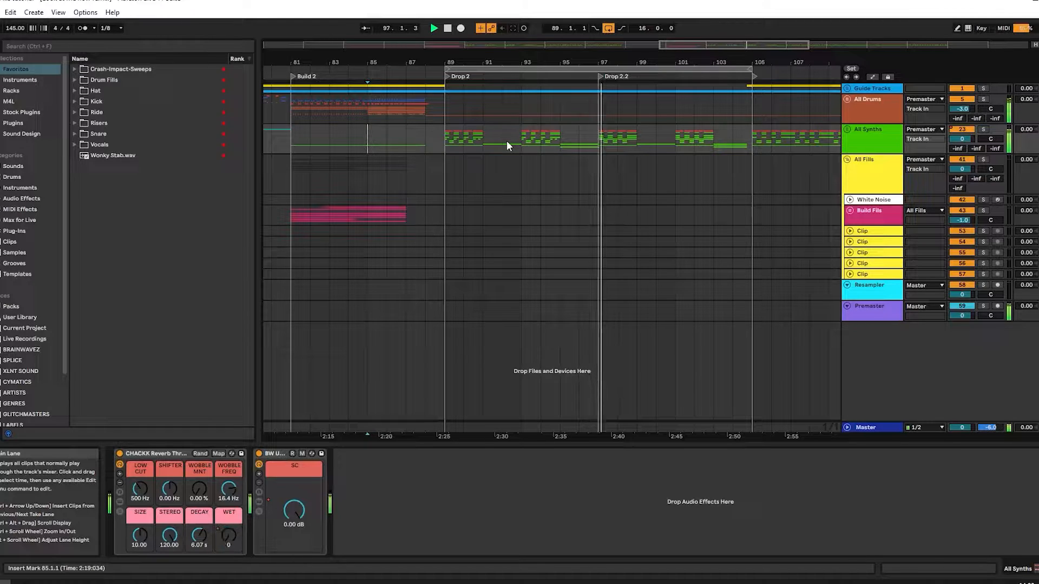
click(471, 179)
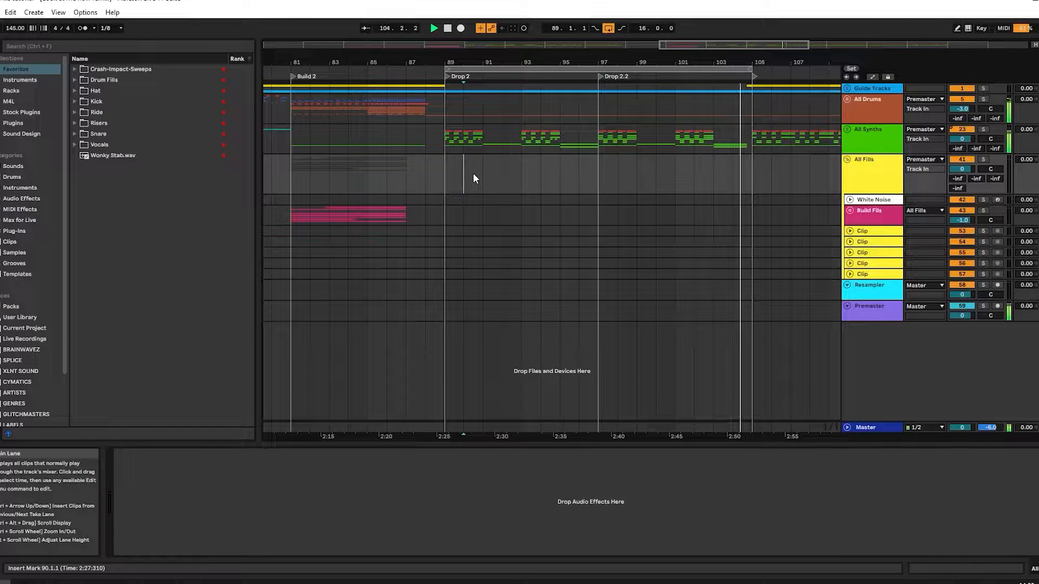
key(space)
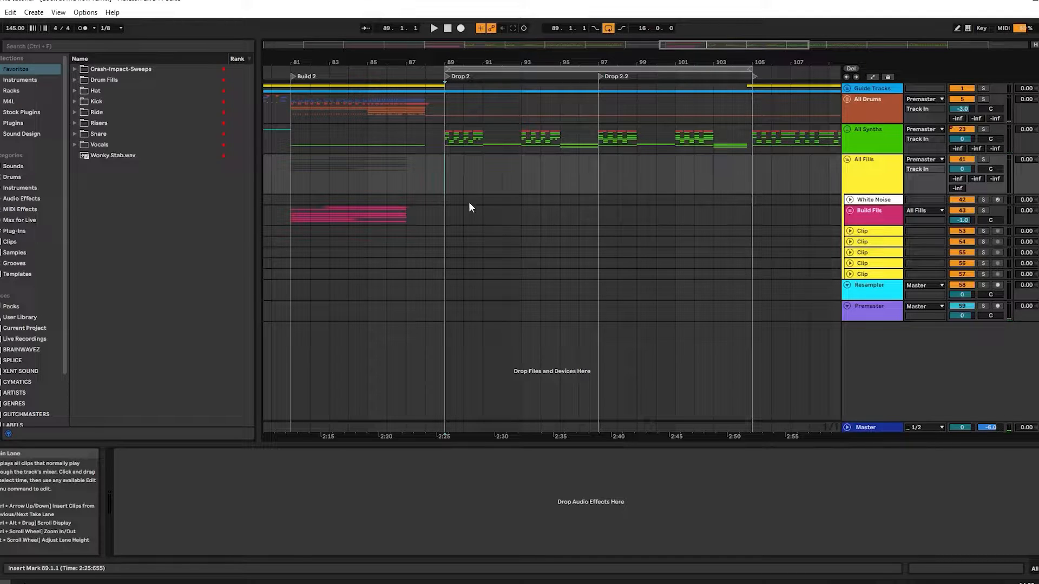
- Examine the All Fills group and its five empty Clip tracks around Drop 2
scroll(456, 172, up, 3)
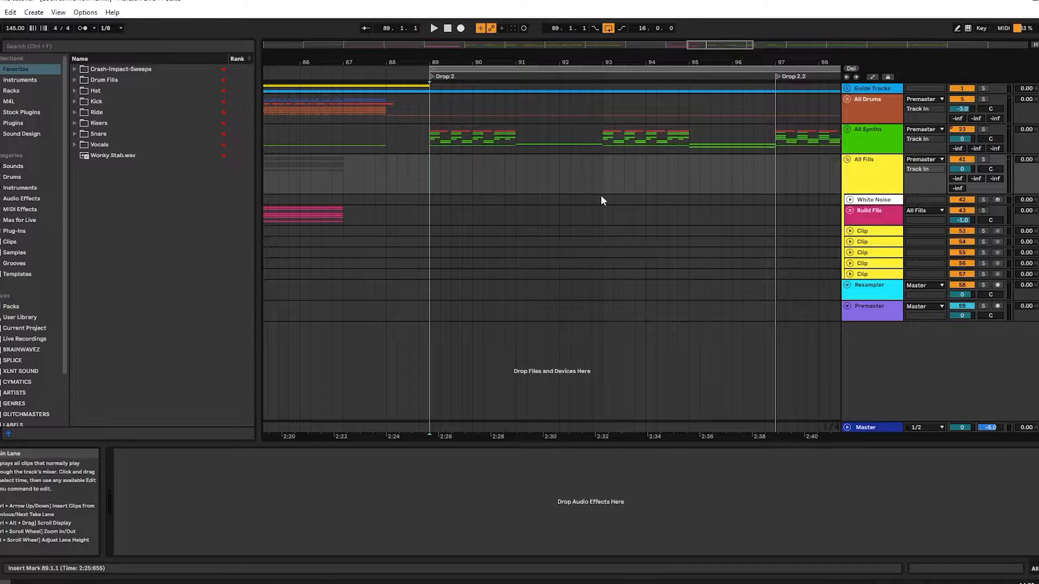
click(880, 115)
click(876, 178)
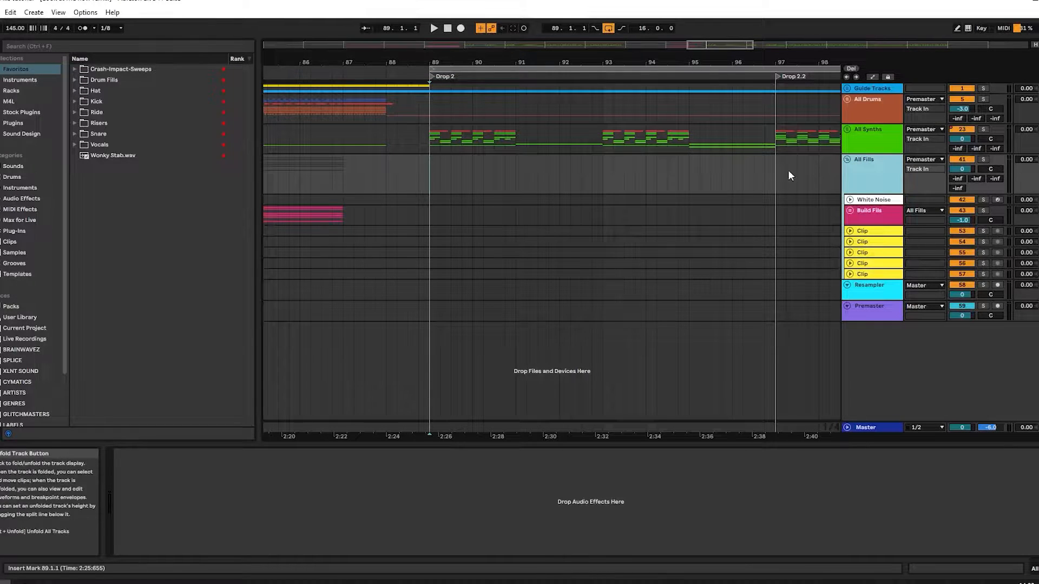
click(881, 241)
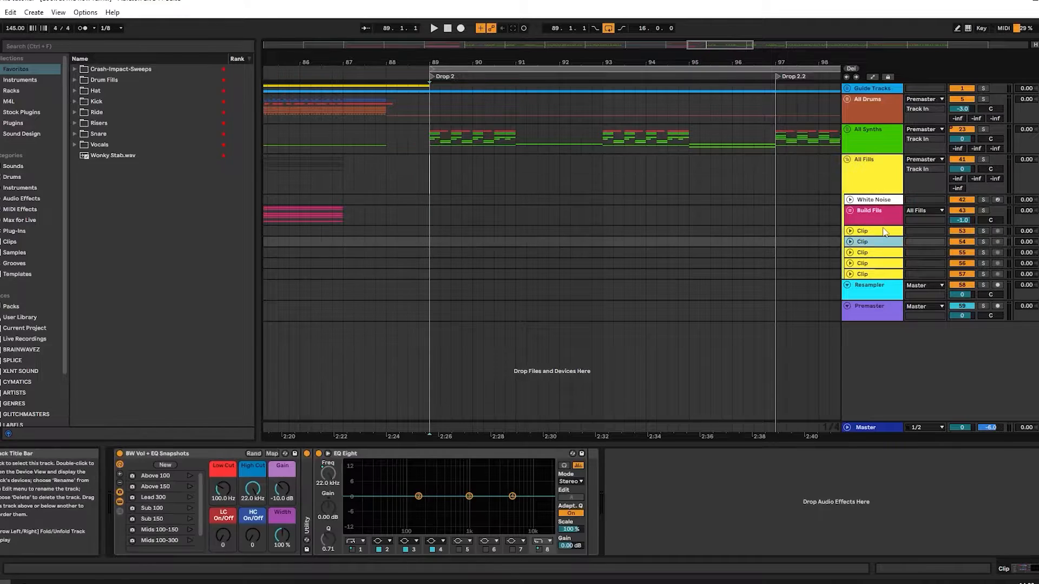
click(881, 231)
click(868, 241)
click(868, 263)
click(868, 252)
click(869, 233)
click(869, 241)
click(867, 252)
click(867, 263)
click(868, 231)
- Select the five Clip tracks together and unfold them in the arrangement
click(868, 273)
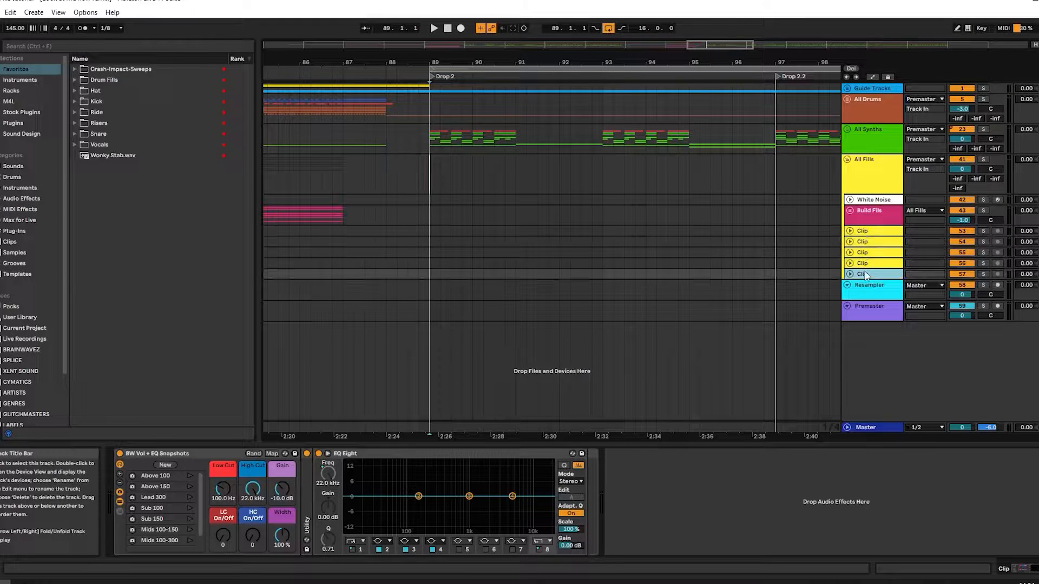
shift+click(868, 233)
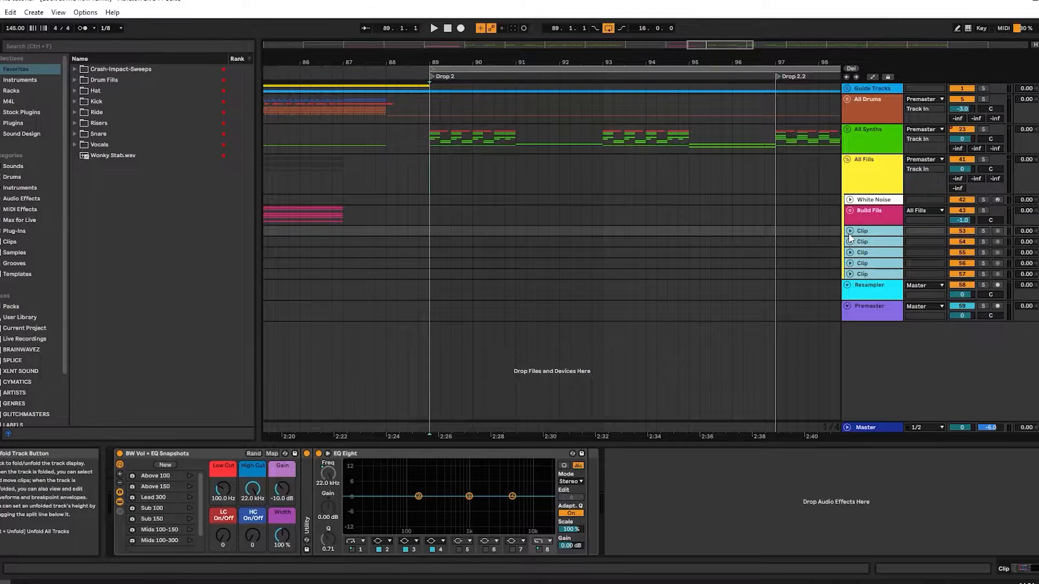
click(849, 238)
click(505, 246)
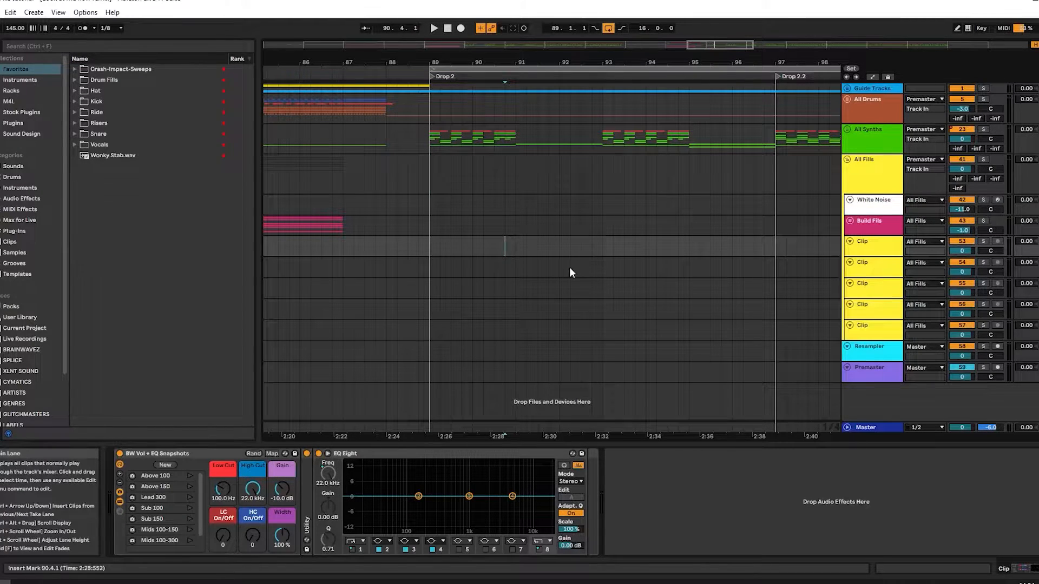
- Look through the crash, impact and sweep samples in the favourites' Crash-Impact-Sweeps folder
scroll(569, 267, right, 3)
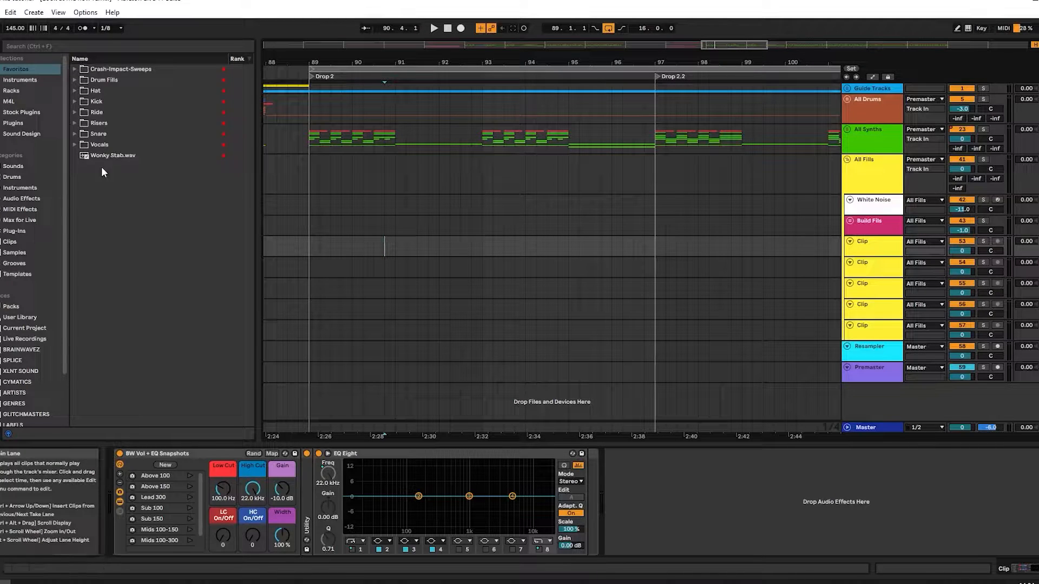
click(77, 69)
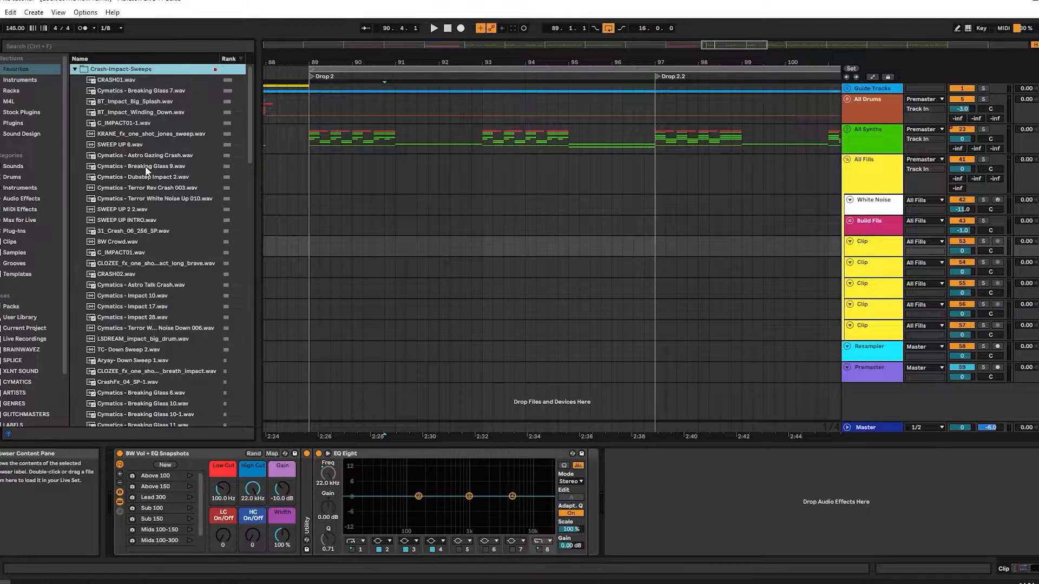
scroll(156, 152, down, 10)
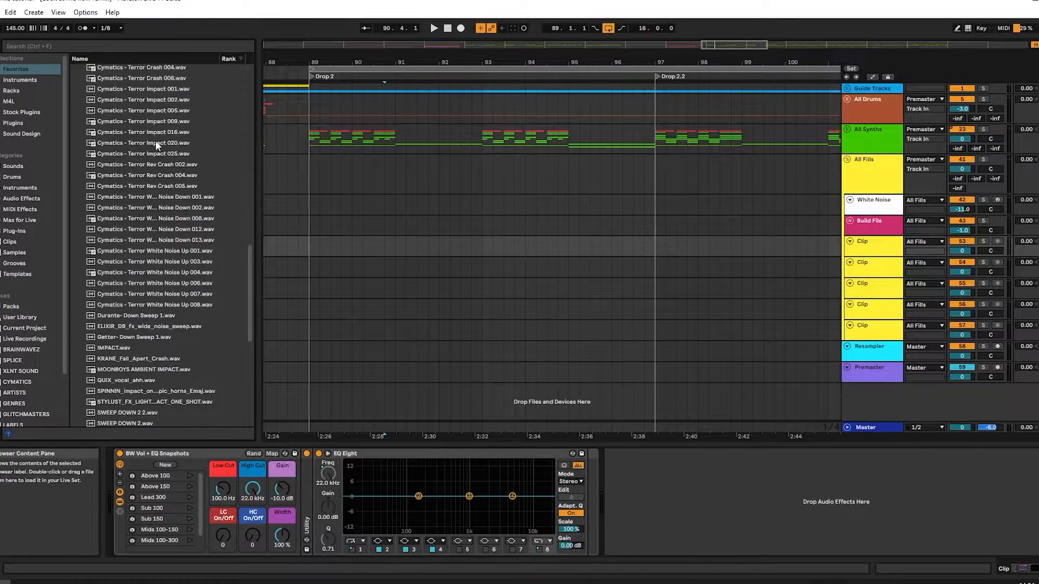
scroll(156, 142, down, 5)
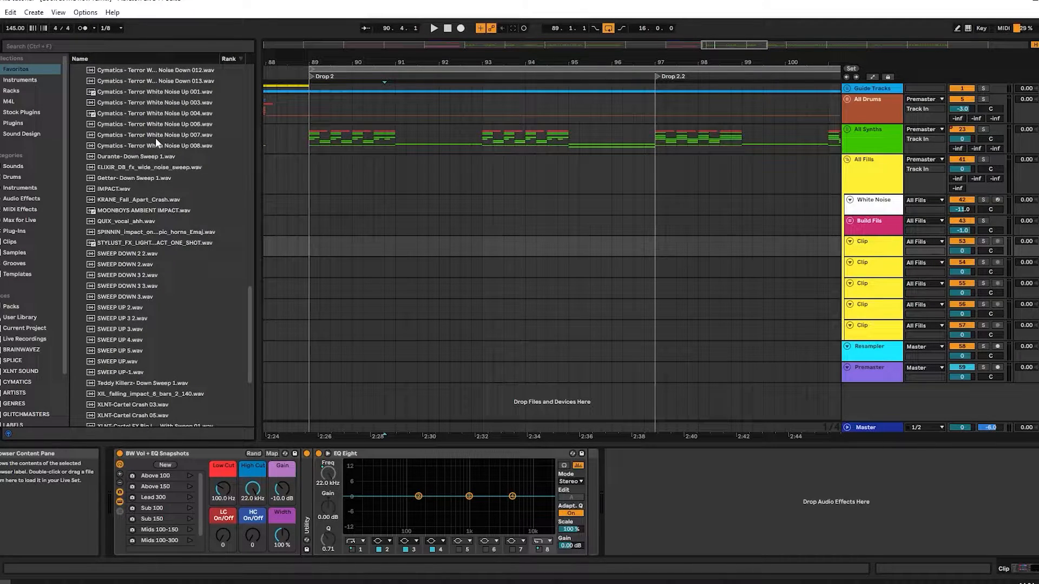
scroll(833, 105, right, 1)
scroll(137, 260, down, 3)
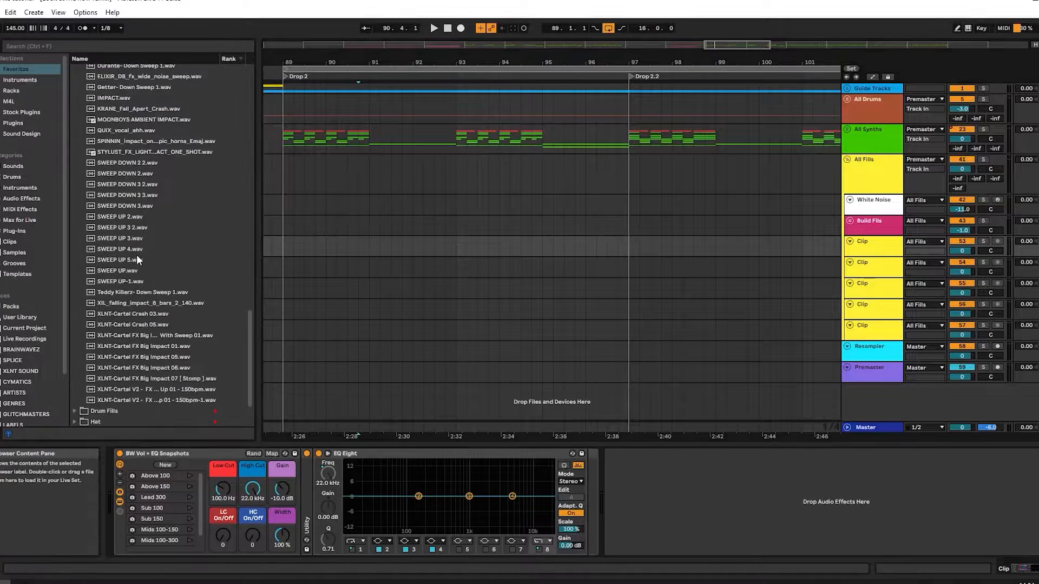
scroll(146, 243, up, 15)
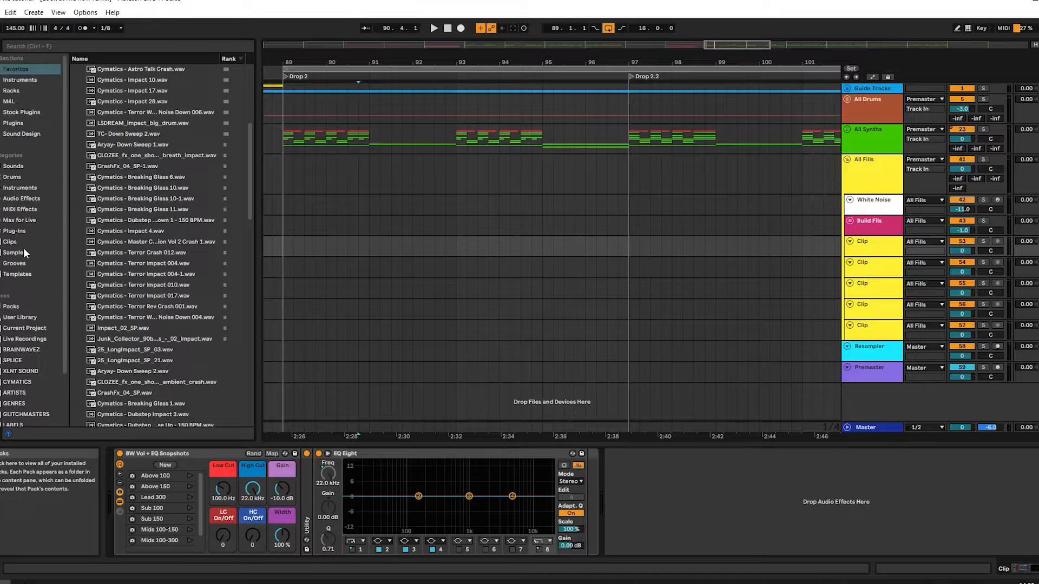
scroll(32, 248, down, 3)
scroll(173, 220, up, 10)
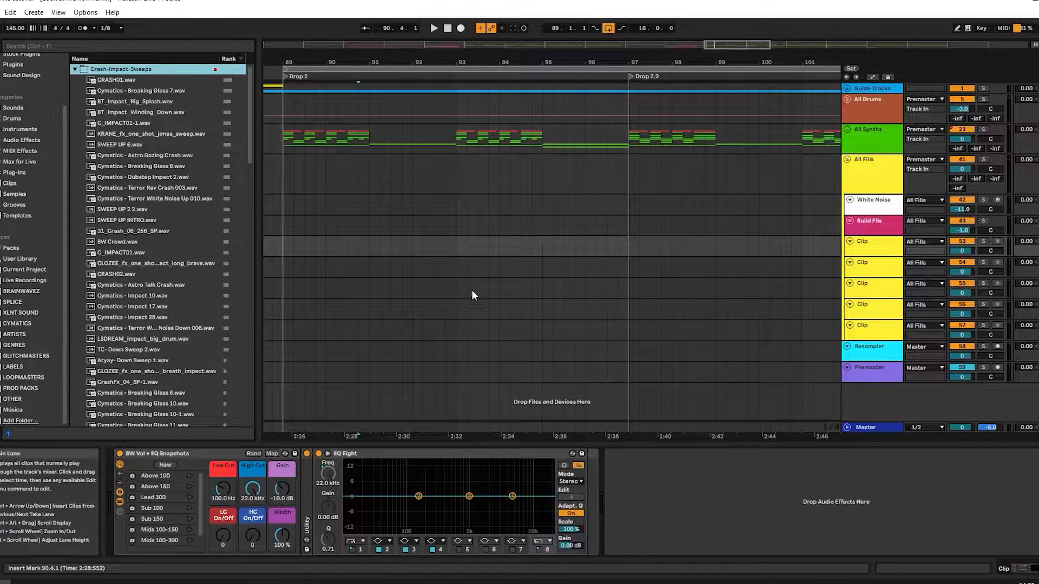
scroll(138, 272, down, 6)
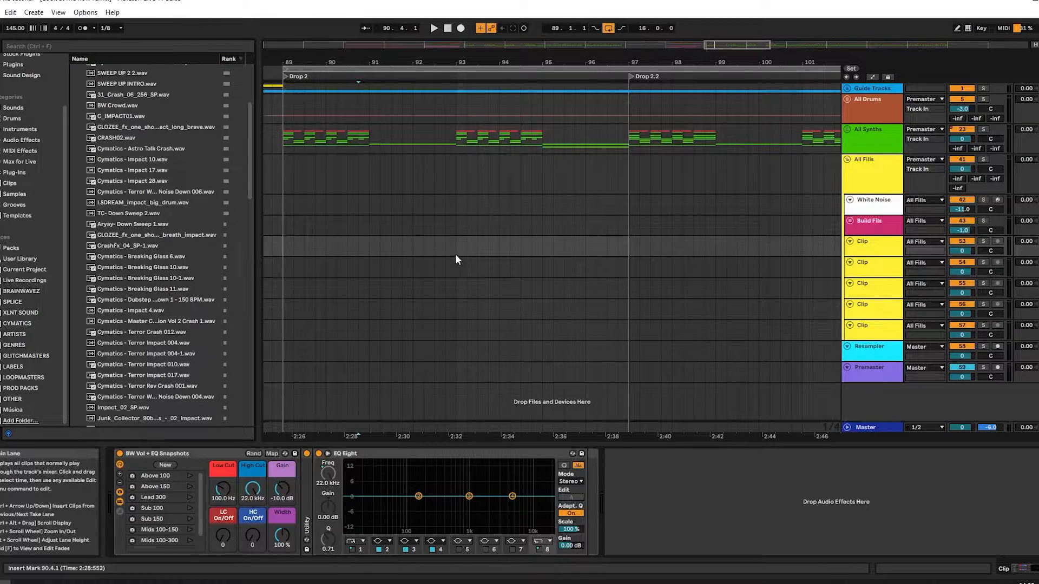
scroll(515, 257, down, 2)
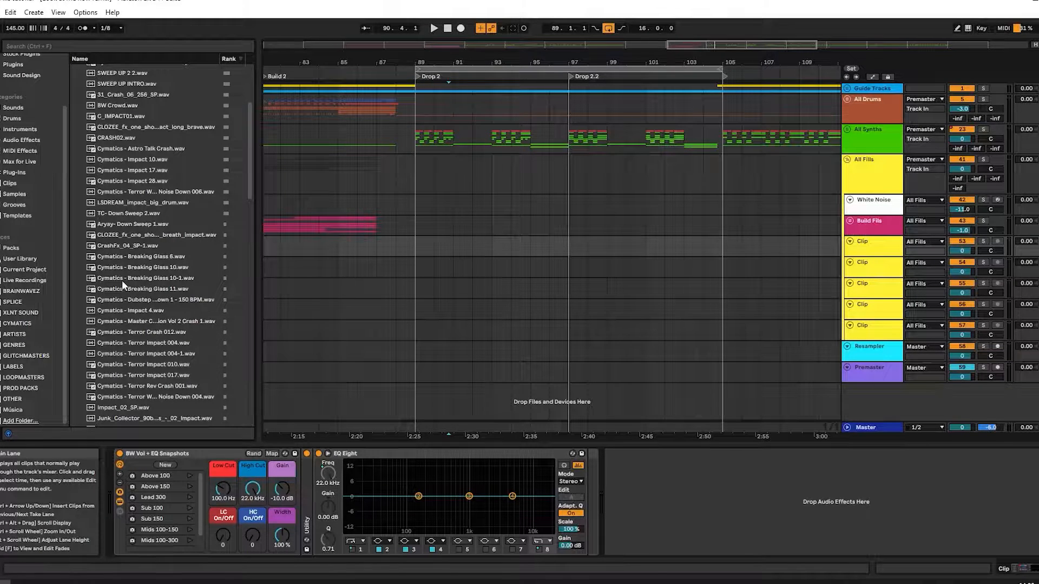
- Place BW Crowd.wav on the first Clip track at bar 89 and play the track soloed
scroll(122, 280, up, 6)
drag(141, 244, 468, 244)
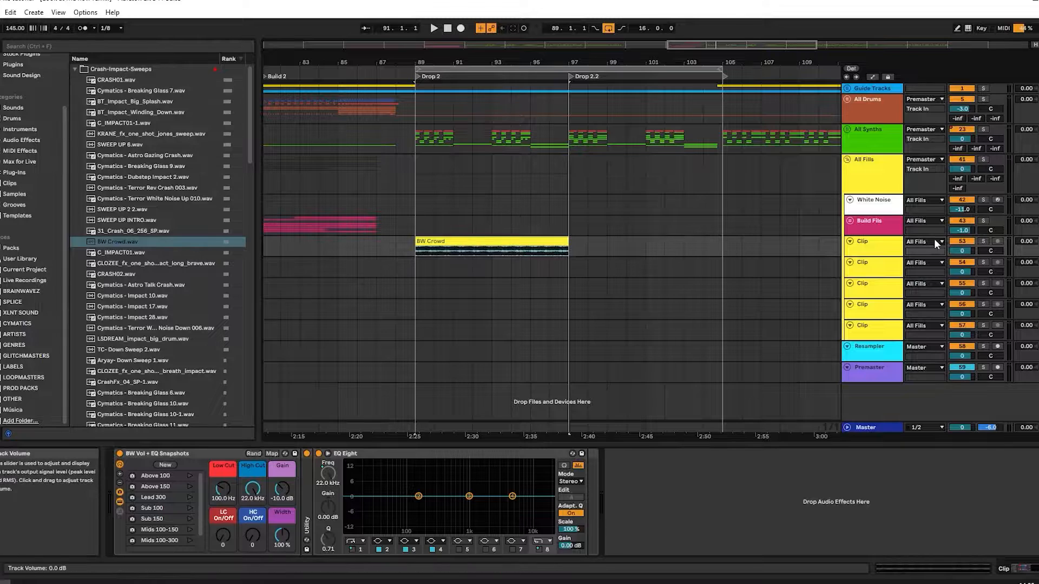
click(870, 250)
scroll(873, 255, up, 2)
key(s)
key(space)
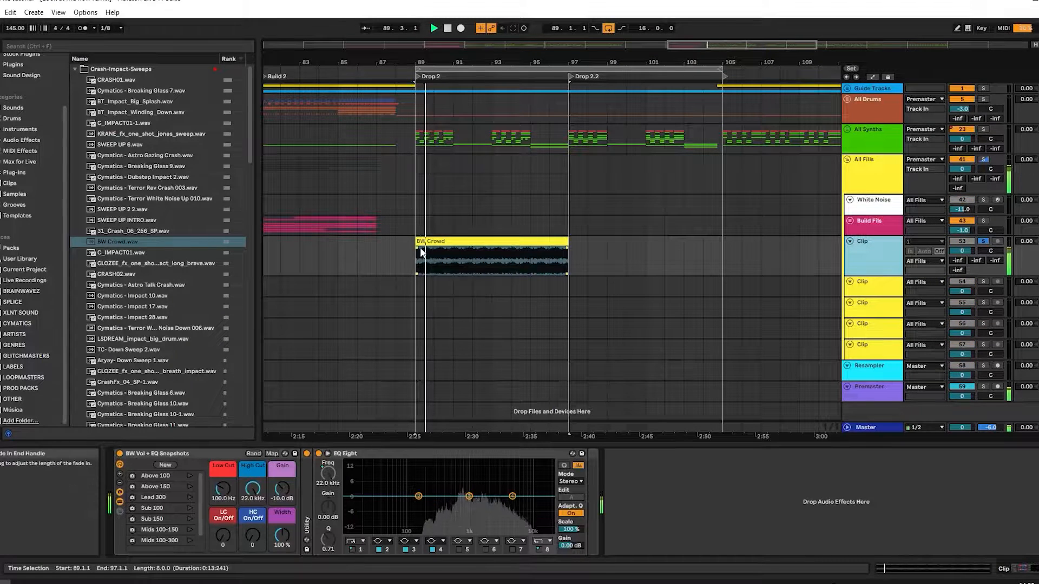
- Turn off Warp for the BW Crowd clip and lower its track volume to about -22 dB
click(454, 241)
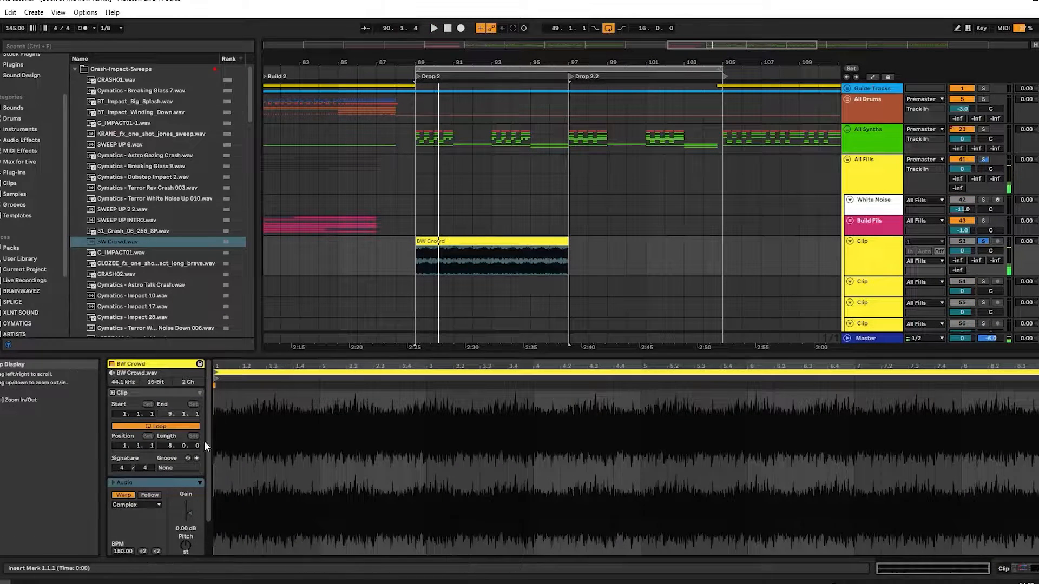
click(126, 494)
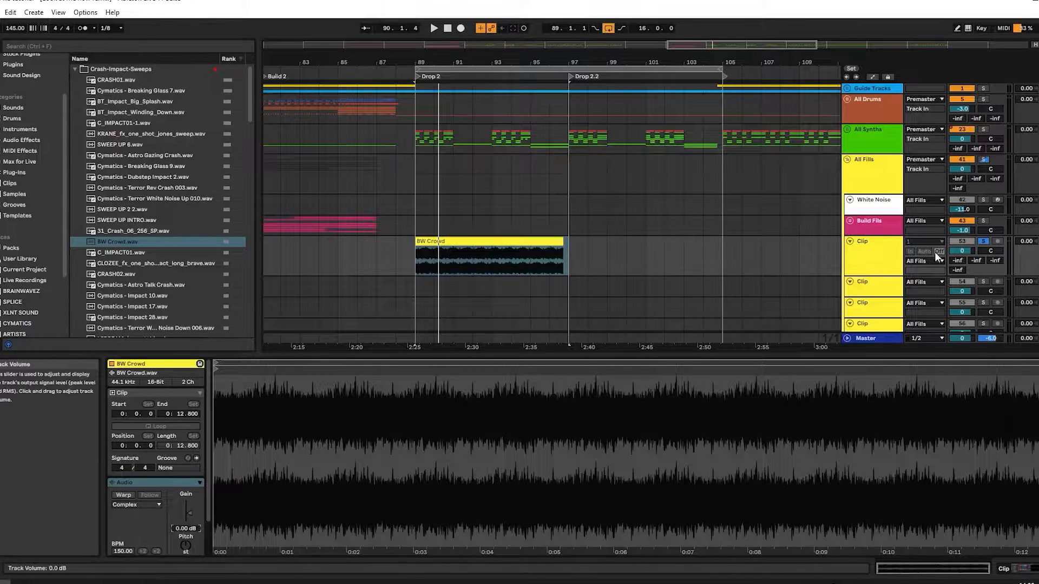
drag(962, 251, 962, 259)
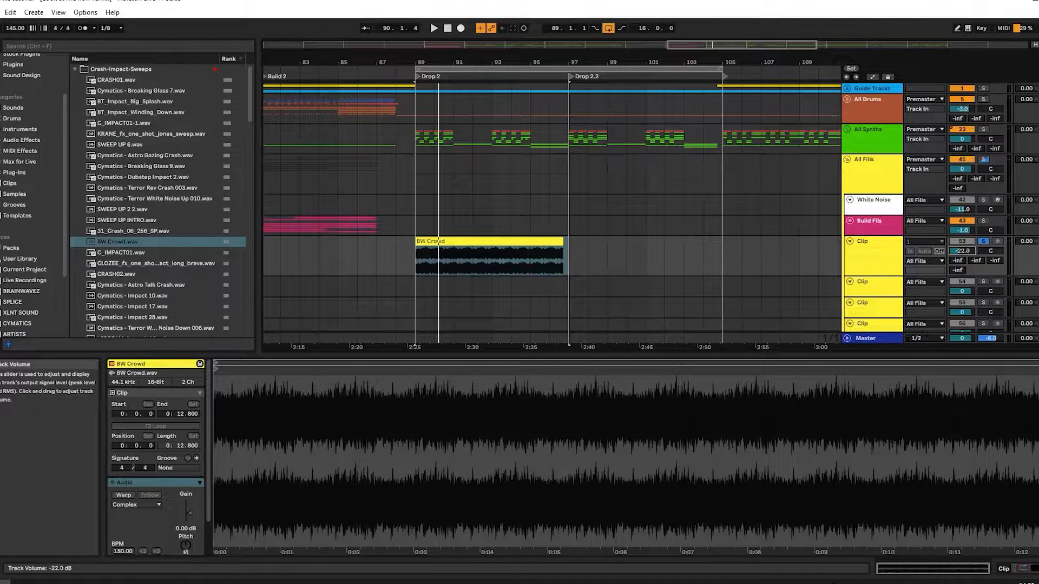
- Shorten the BW Crowd clip to one beat, ending at 89.2.1
scroll(407, 264, up, 5)
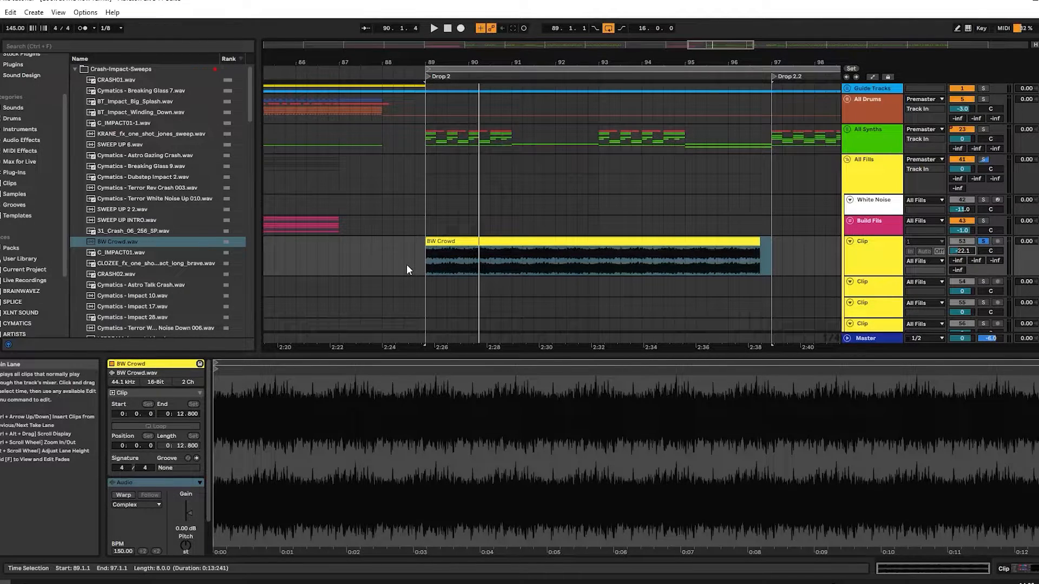
click(737, 241)
key(ctrl+alt+l)
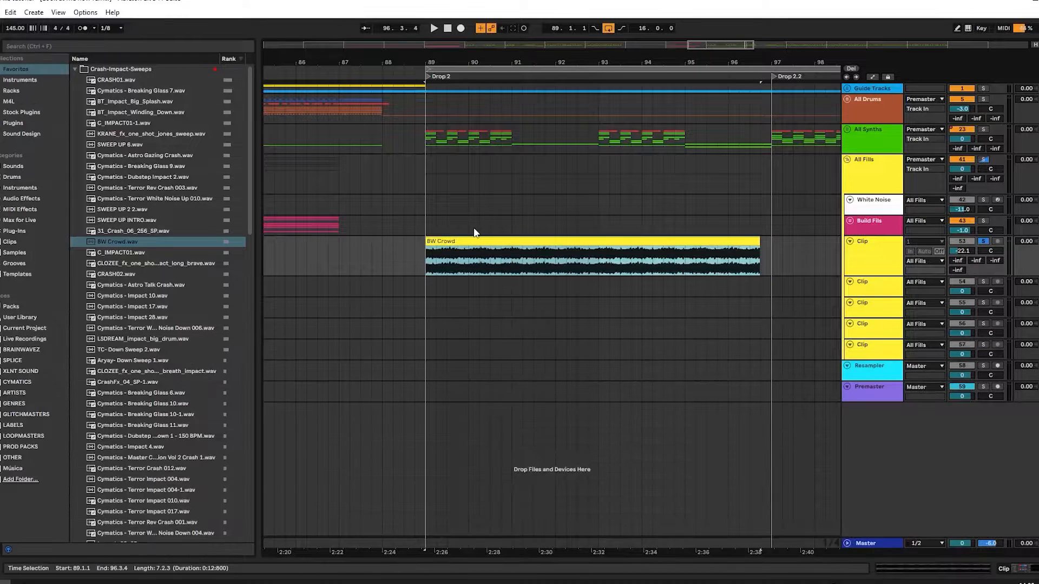
click(475, 240)
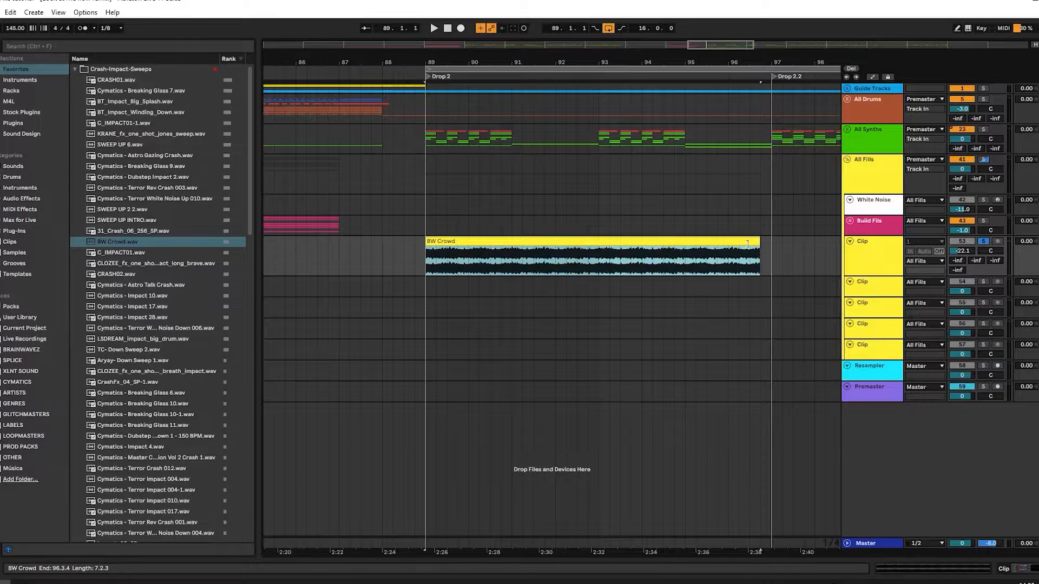
drag(747, 244, 439, 224)
scroll(438, 224, up, 5)
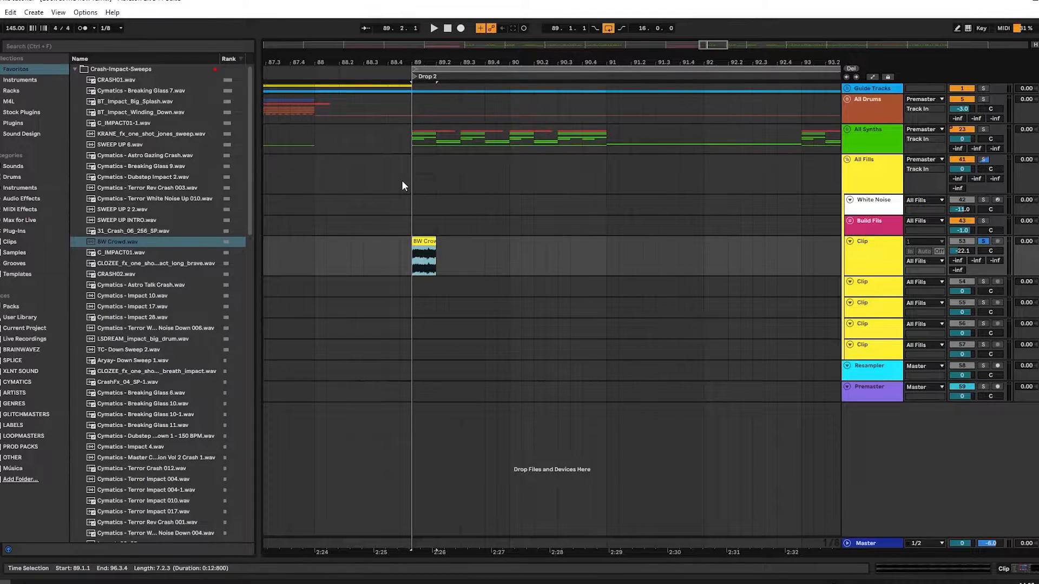
- Set the crowd track's volume to -10.3 dB and play the drop unsoloed from bar 89
click(399, 139)
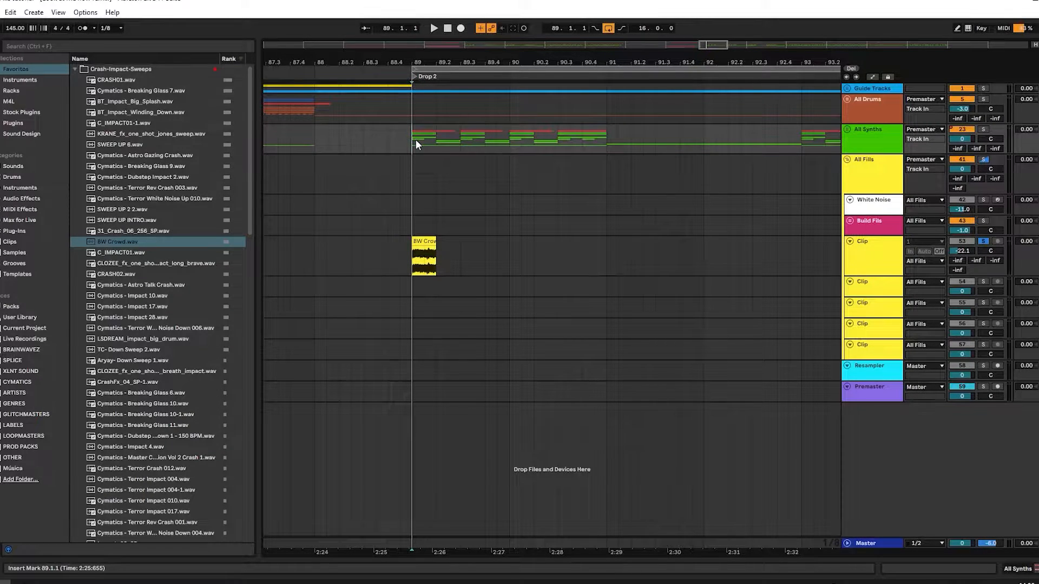
click(436, 144)
drag(951, 251, 951, 244)
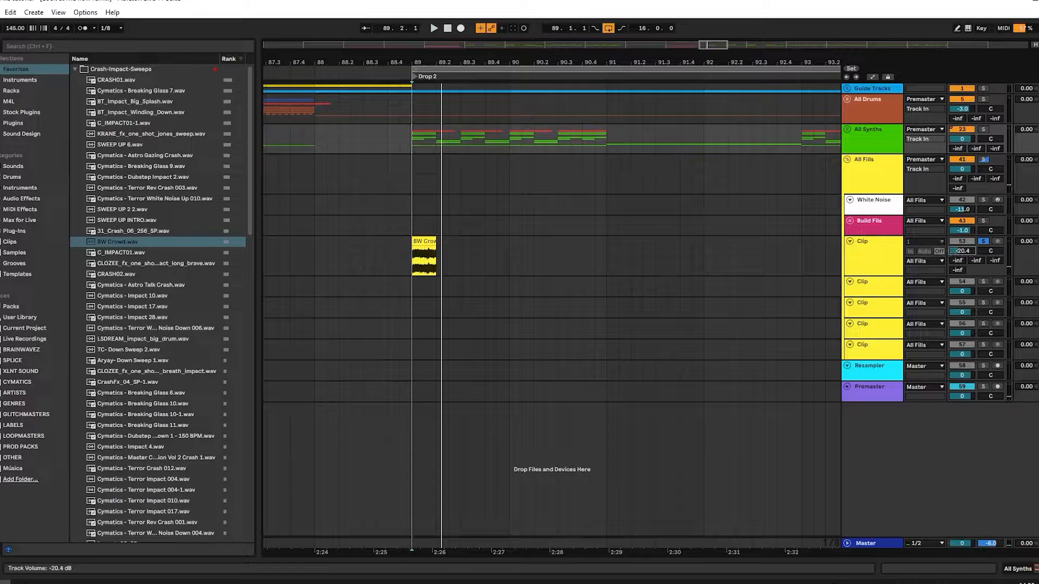
key(s)
key(s)
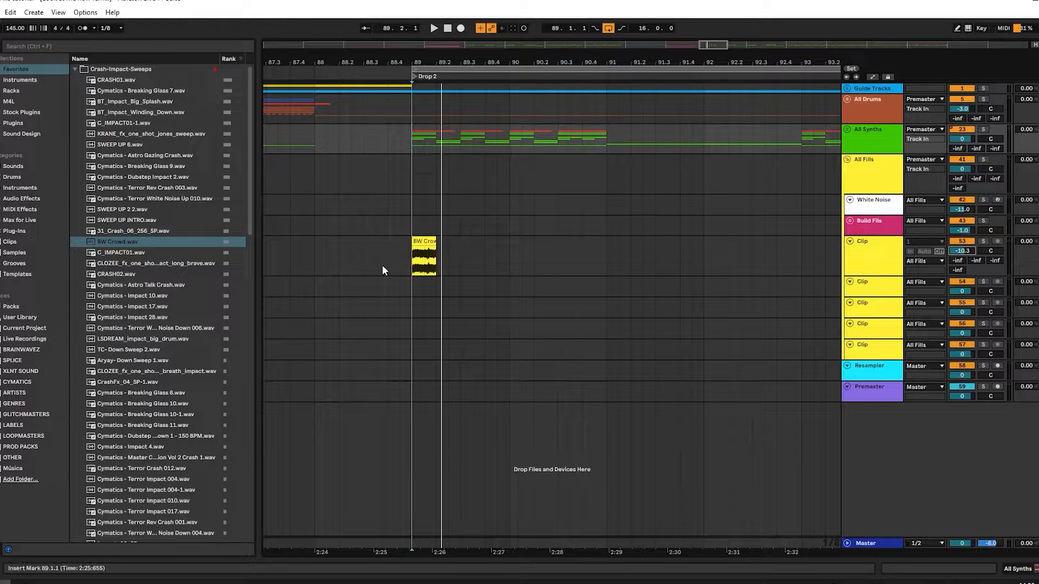
click(424, 241)
key(space)
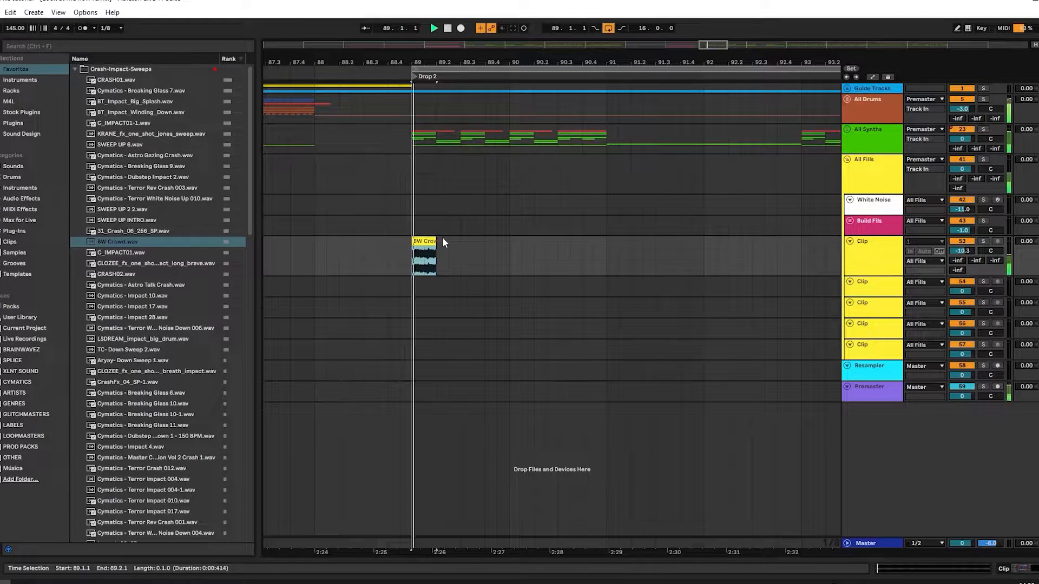
- Solo the All Synths group, play it from bar 89 and examine the synth hits beat by beat
click(410, 138)
key(s)
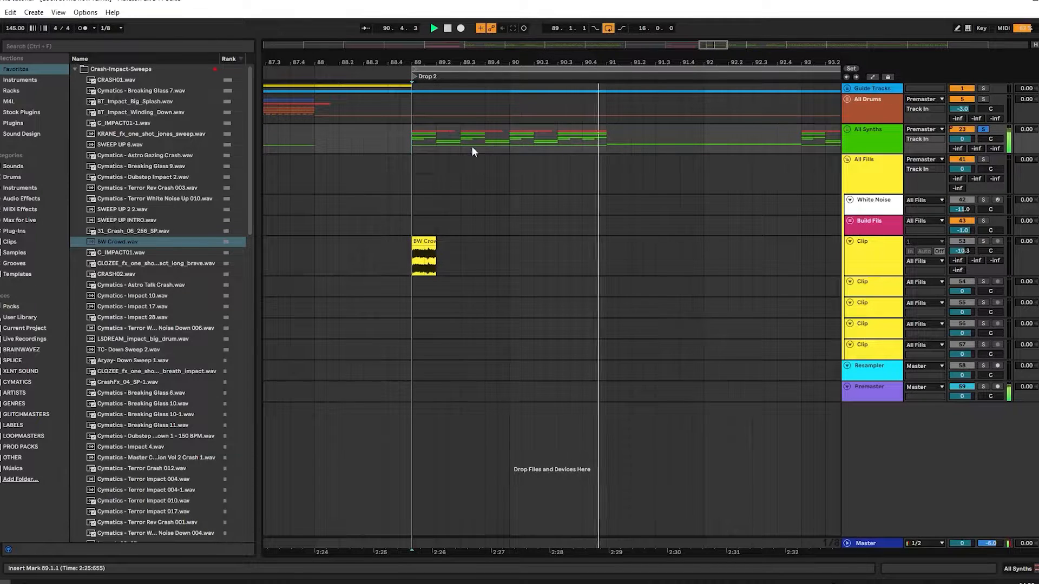
key(space)
shift+click(448, 148)
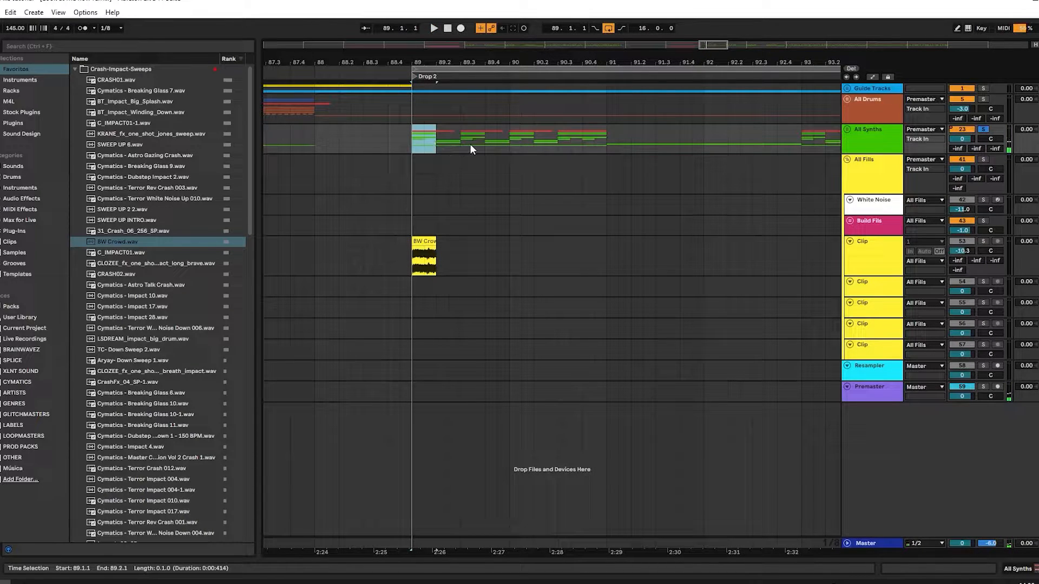
key(Right)
key(Right)
drag(509, 144, 594, 146)
- Unsolo the All Synths group and play the full drop from the start of the BW Crowd clip
click(410, 148)
key(s)
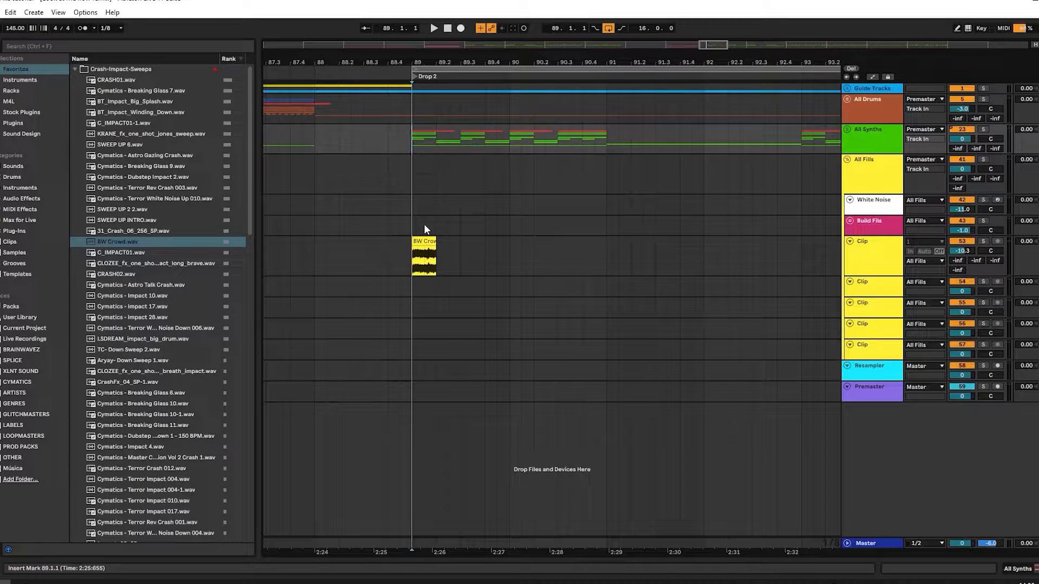
click(422, 242)
key(space)
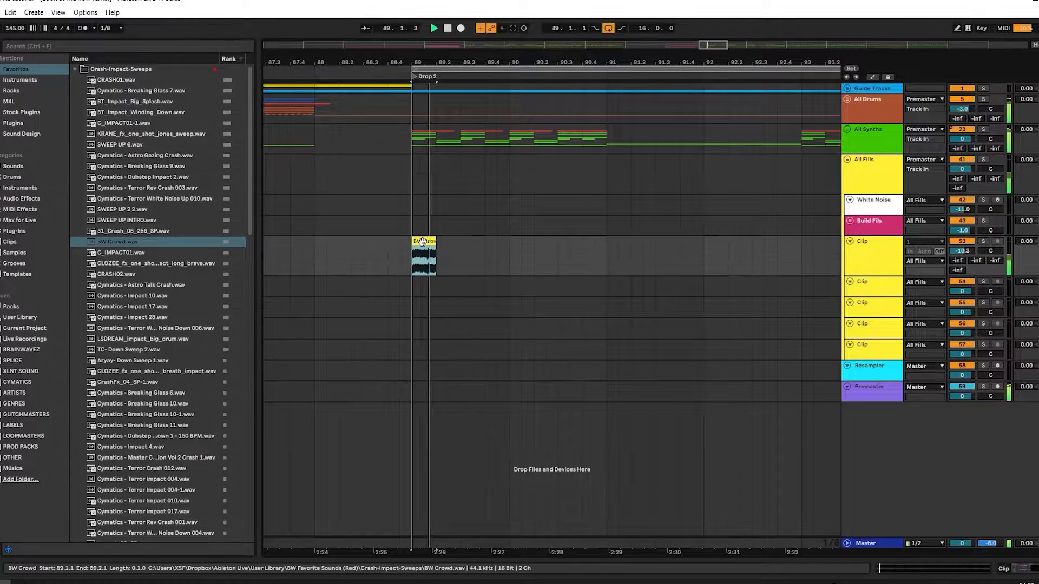
- Copy the BW Crowd clip onto the synth hits at 89.3, 90.1 and 90.3, with the last copy lasting two beats to 91.1
key(space)
mouse_move(422, 242)
mouse_down()
mouse_move(654, 238)
mouse_move(586, 238)
mouse_up()
key(space)
key(space)
key(ctrl+z)
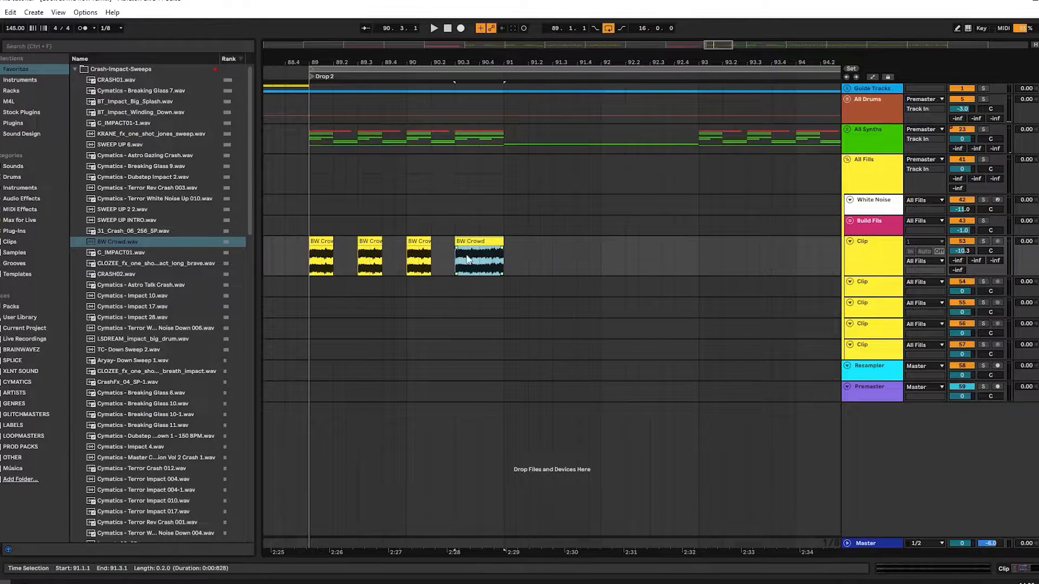
- Add a two-bar BW Crowd clip from 91.1.1 to 93.1.1 and play the drop from bar 89
click(469, 253)
mouse_move(483, 242)
mouse_down()
mouse_move(544, 249)
mouse_move(532, 249)
mouse_move(692, 233)
mouse_up()
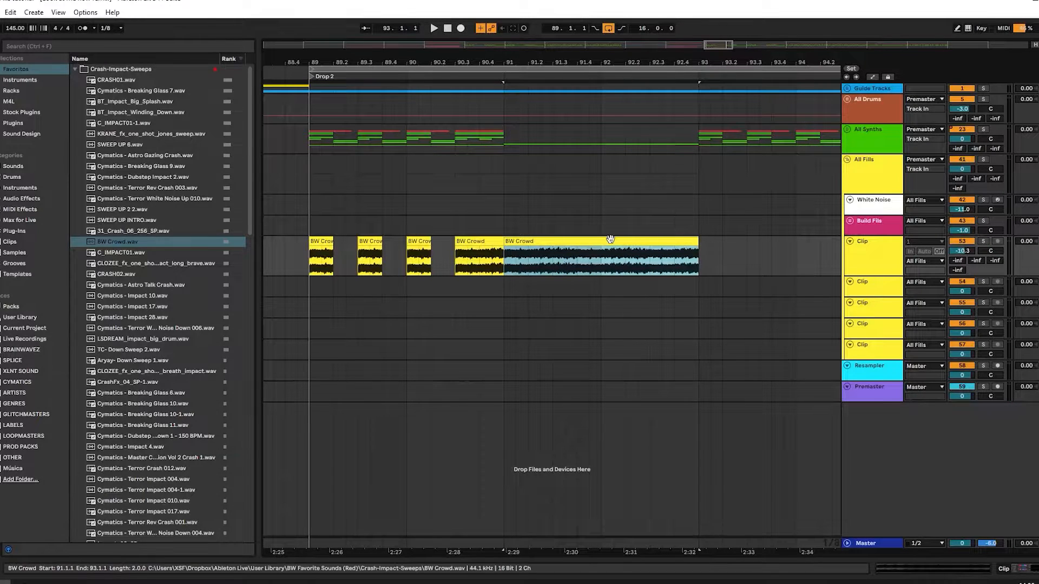
drag(507, 139, 698, 140)
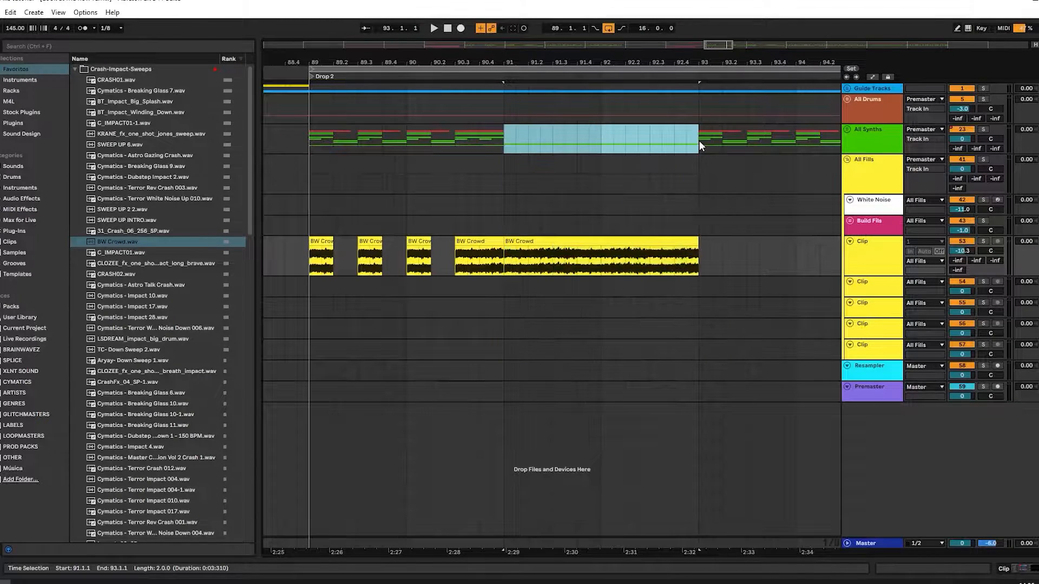
click(601, 141)
click(305, 135)
key(space)
scroll(468, 245, down, 3)
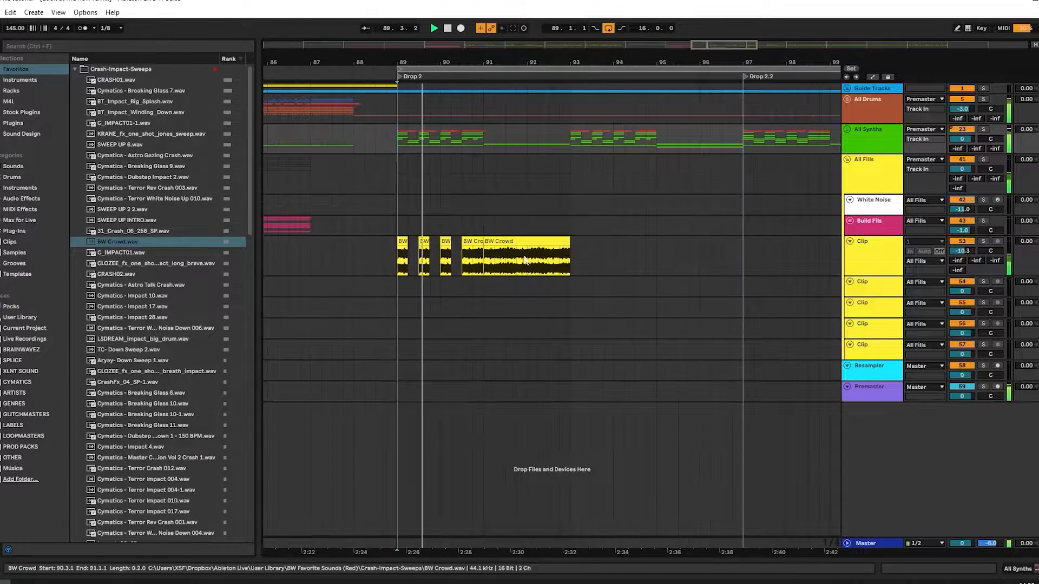
- Duplicate the four-bar crowd pattern from bars 89 to 93 three times to fill the drop up to bar 105
drag(568, 264, 377, 260)
drag(392, 257, 399, 257)
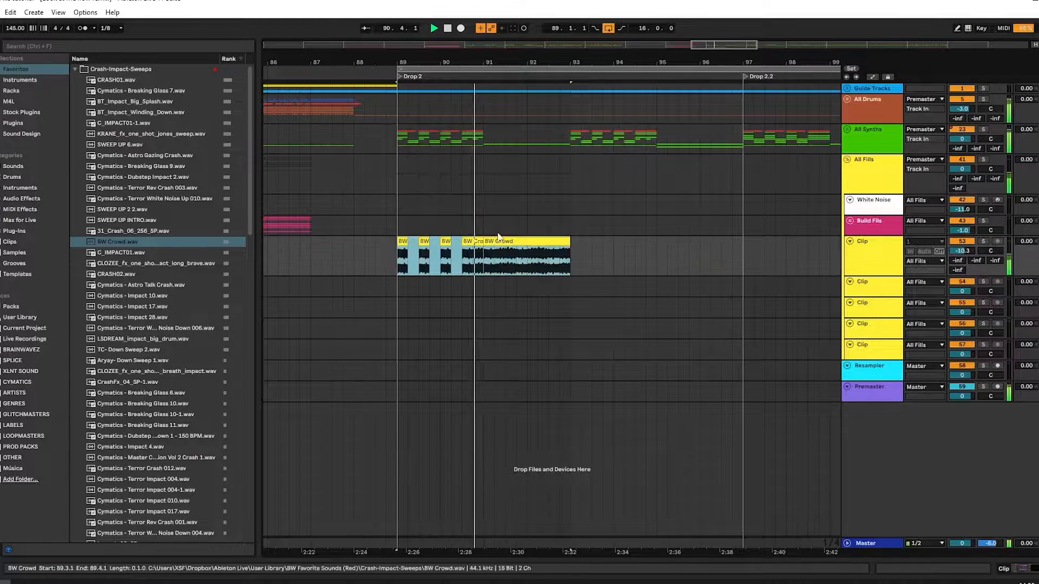
drag(547, 221, 255, 212)
key(ctrl+d)
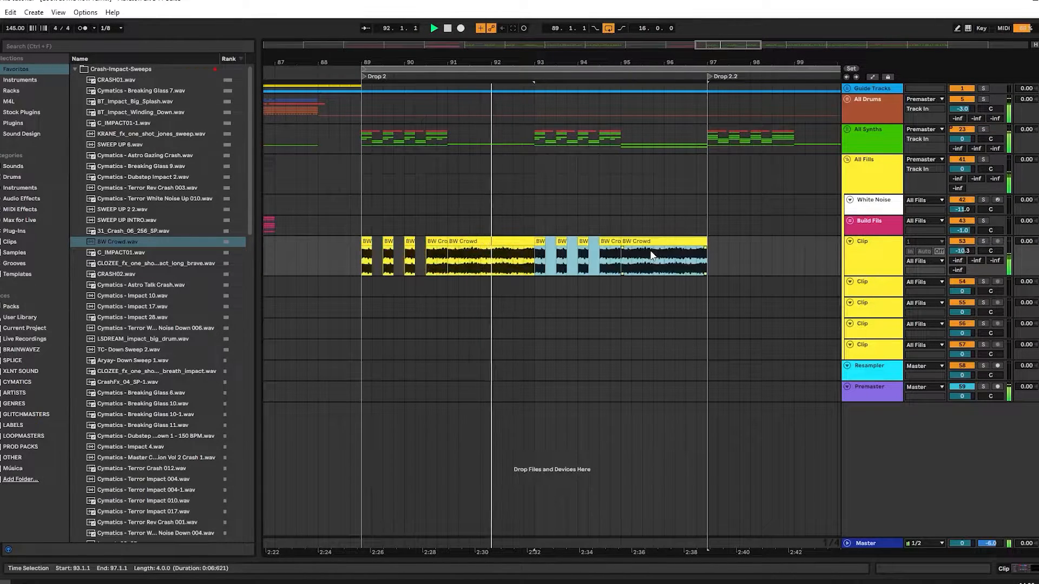
key(ctrl+d)
scroll(490, 234, down, 3)
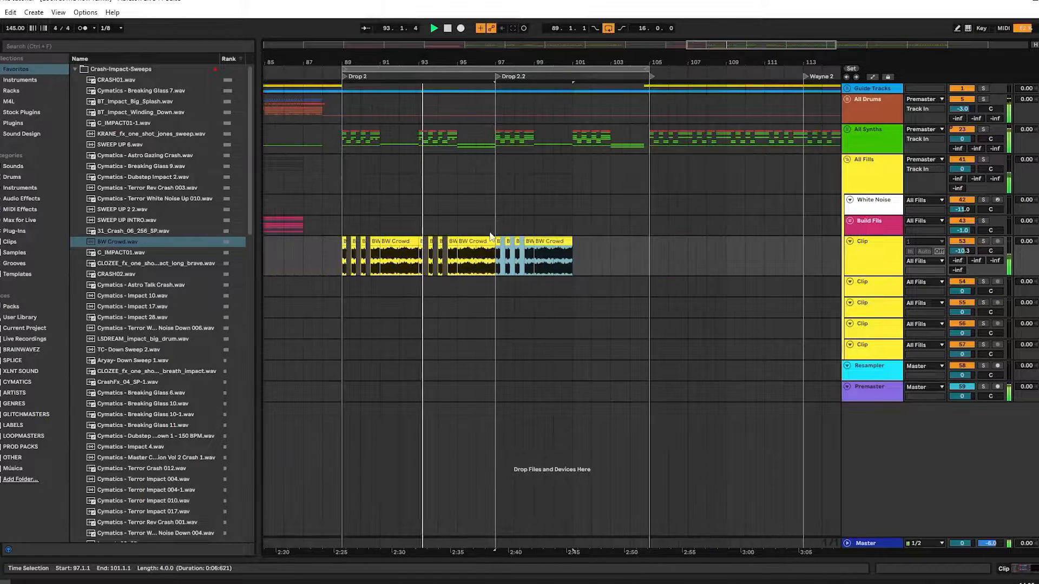
key(ctrl+d)
- Set the crowd track's volume to -18.0 dB while playing the drop from bar 89
click(456, 208)
scroll(457, 208, up, 3)
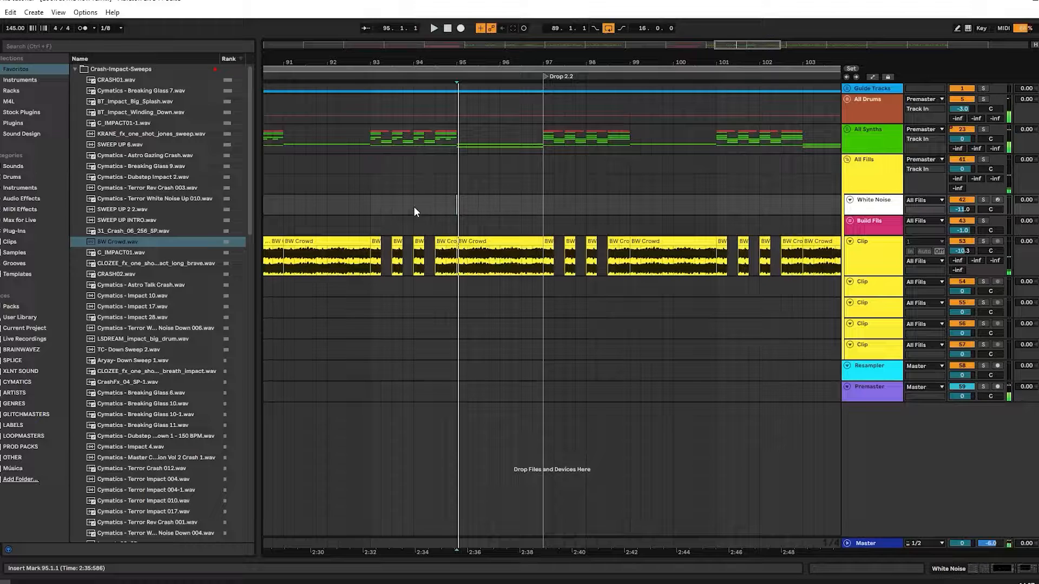
drag(373, 165, 533, 145)
click(532, 145)
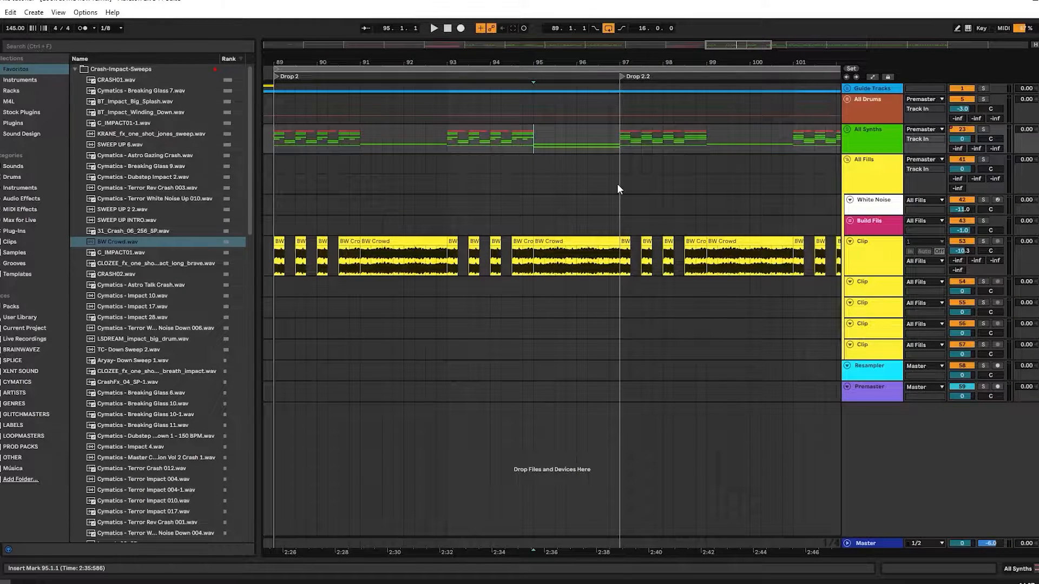
drag(592, 196, 381, 192)
drag(536, 193, 757, 196)
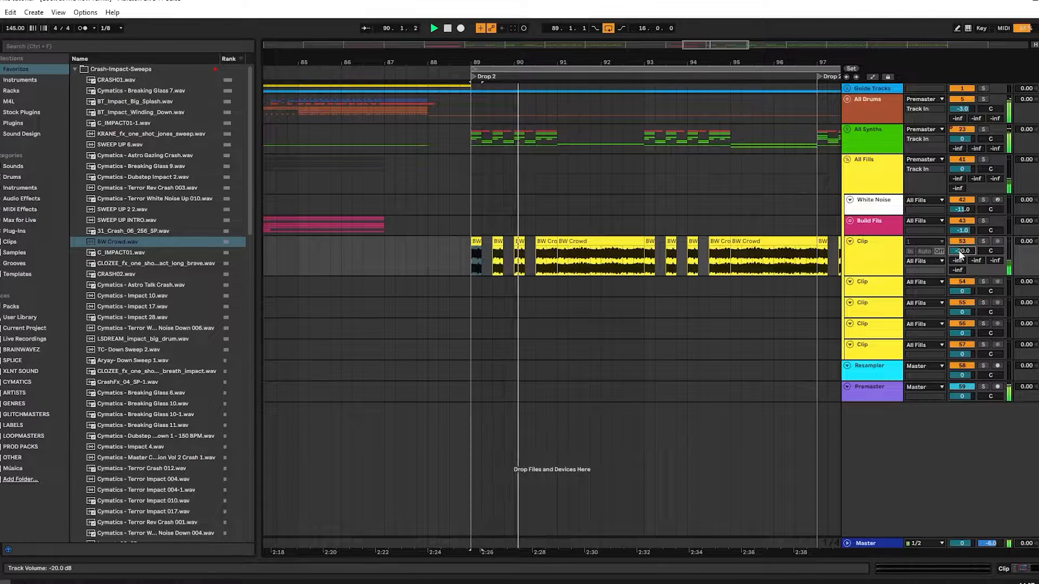
scroll(961, 252, up, 3)
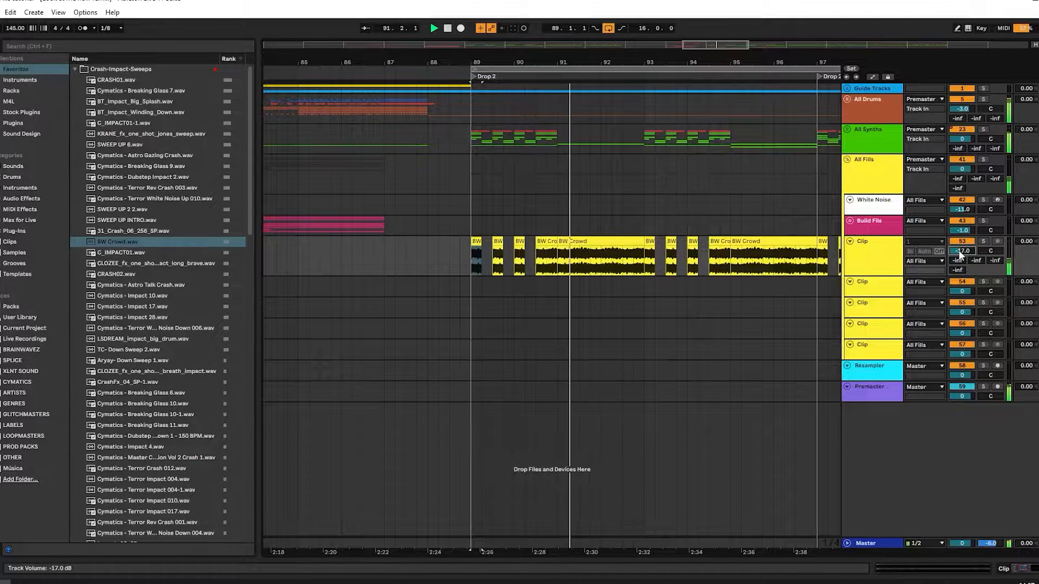
scroll(960, 252, down, 1)
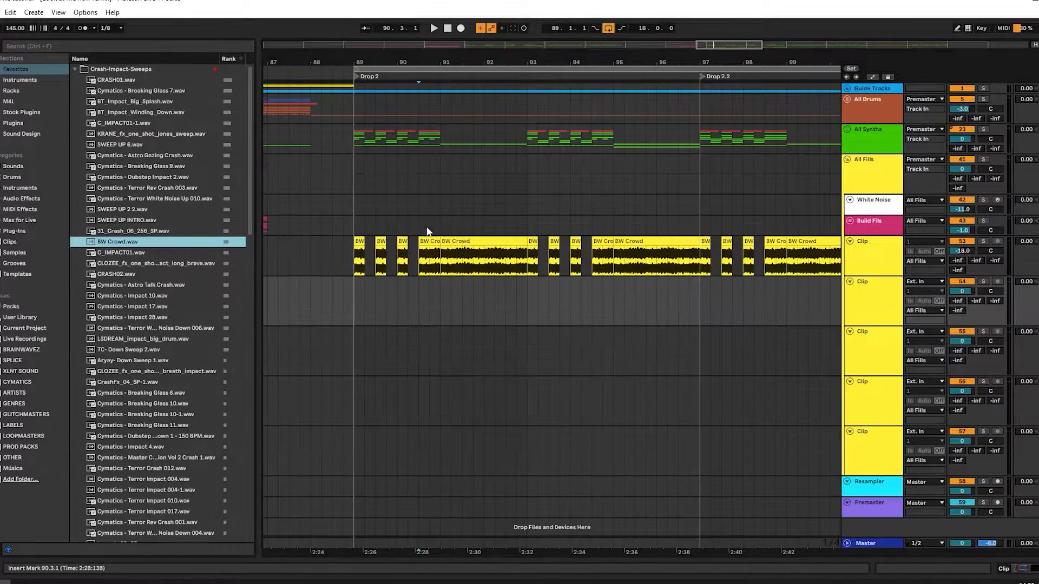
- Examine the synth hits from bar 89 and the sustained section starting at bar 91
scroll(387, 160, up, 5)
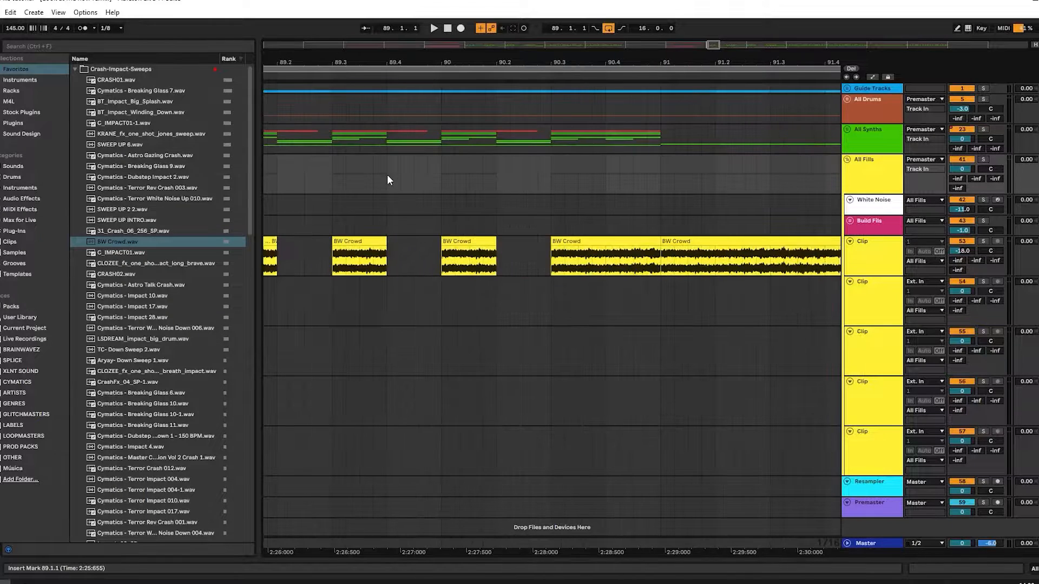
click(442, 173)
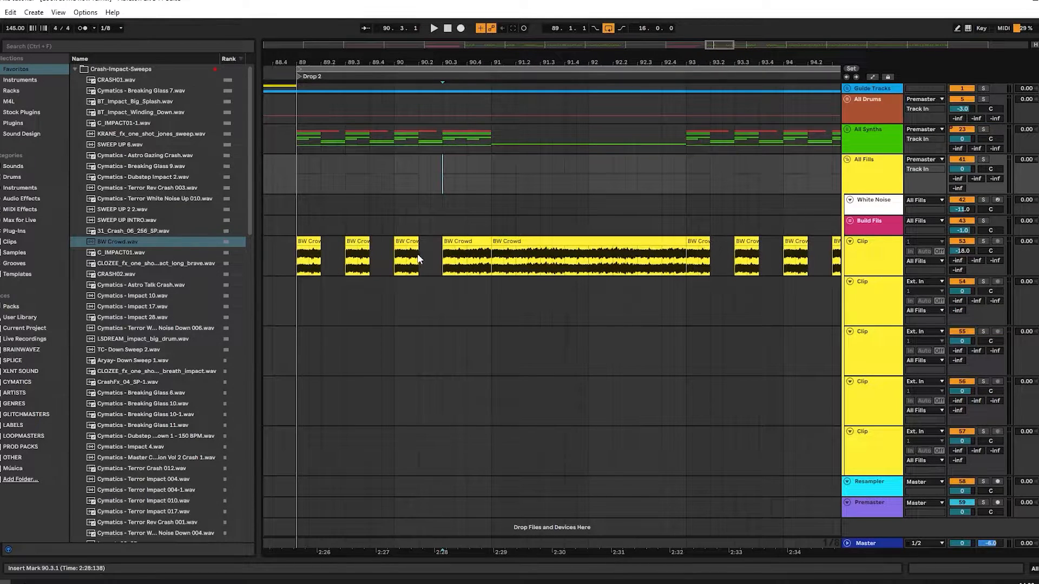
scroll(510, 196, right, 3)
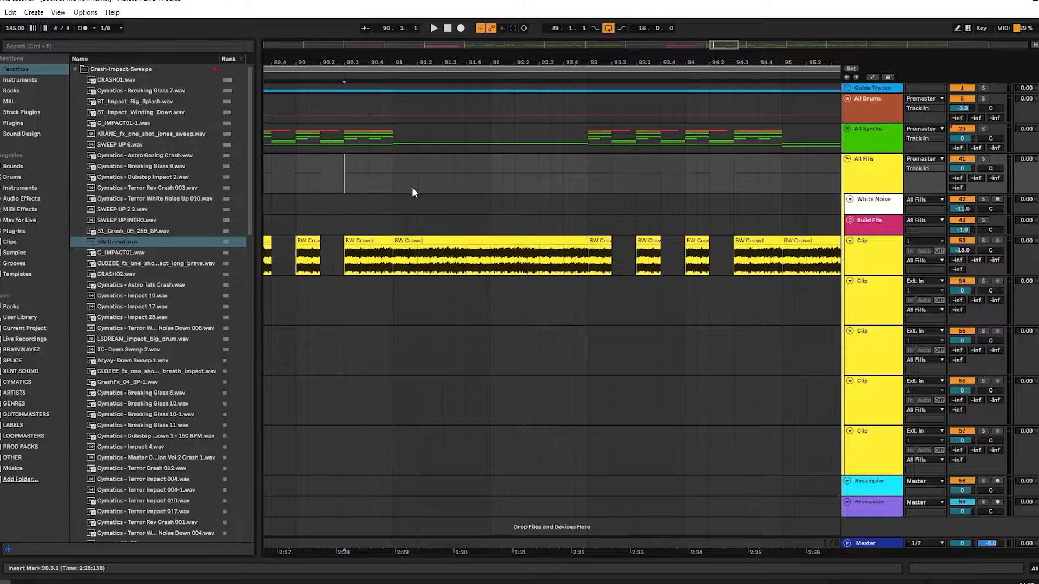
scroll(504, 203, left, 1)
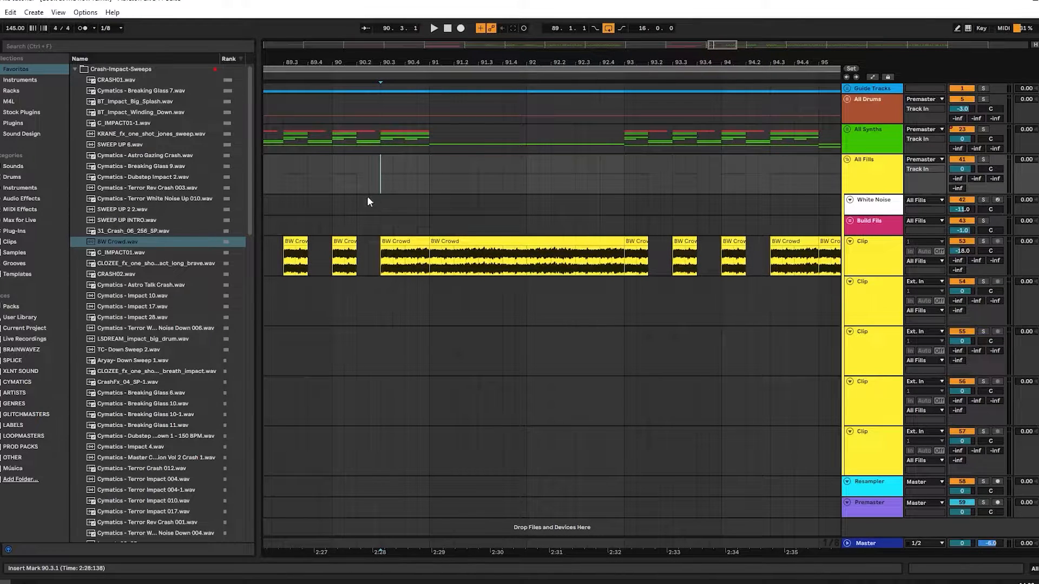
scroll(476, 198, left, 2)
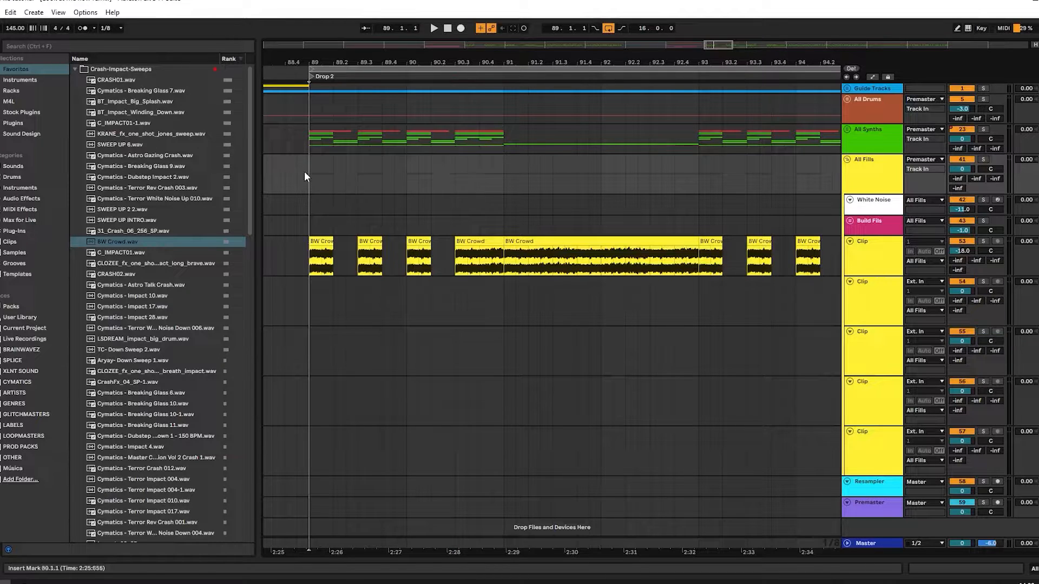
click(502, 181)
drag(305, 173, 441, 182)
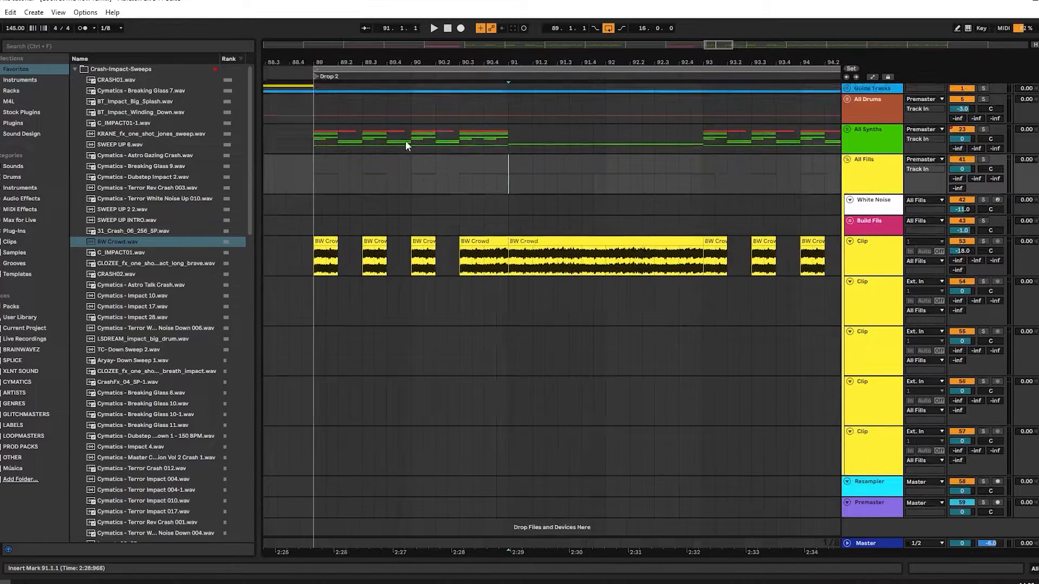
click(519, 142)
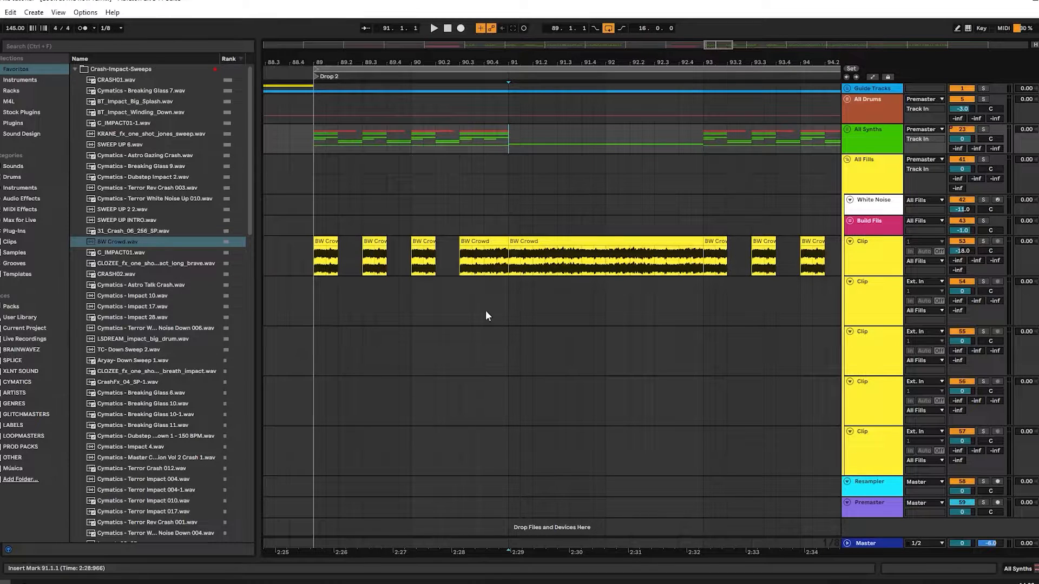
- Mark out the 90.1.1 to 91.1.1 stretch on the empty Clip track below the crowd track and compare it with the synths
click(510, 288)
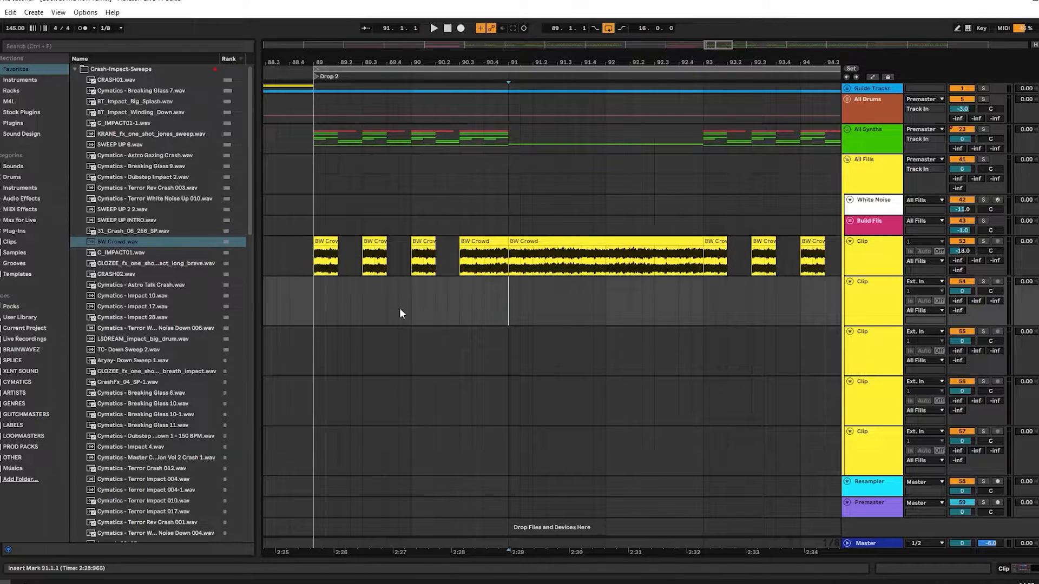
drag(410, 305, 507, 290)
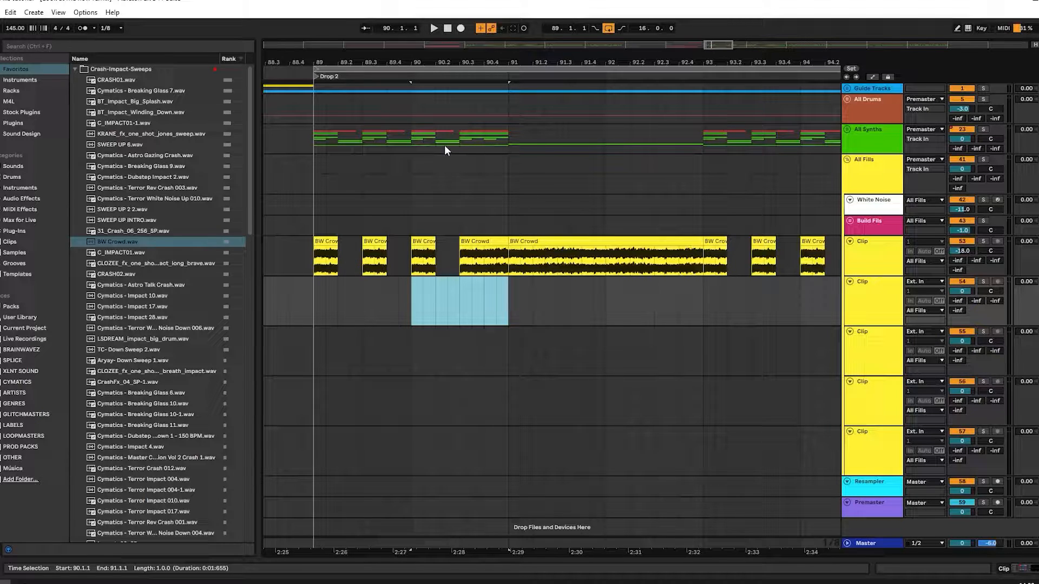
drag(434, 144, 506, 148)
click(507, 171)
click(448, 297)
click(411, 310)
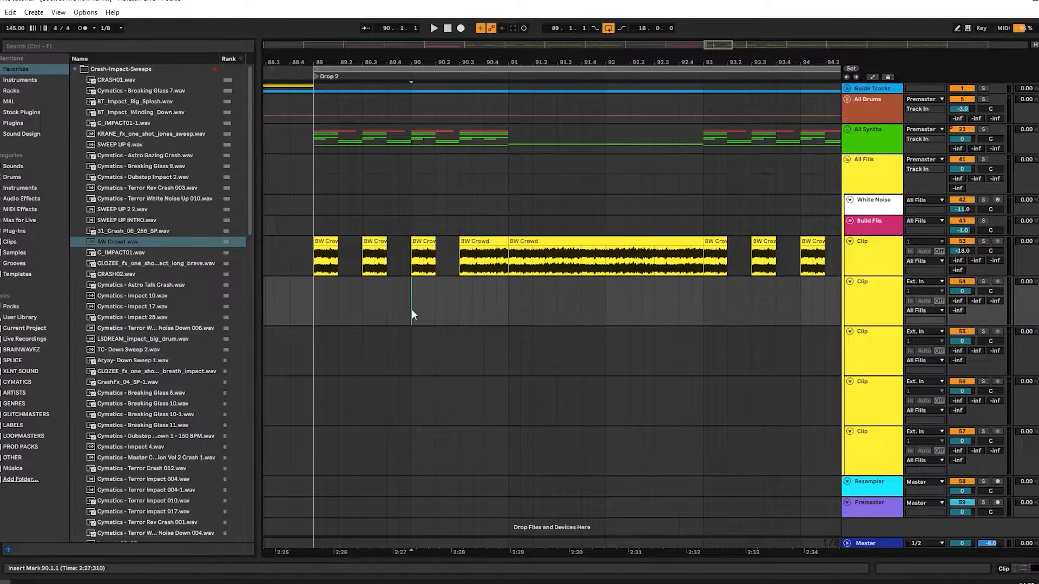
- Browse the Crash-Impact-Sweeps folder and audition glass, crash and impact samples, ending on Cymatics - Terror Rev Crash 003
scroll(219, 302, down, 4)
scroll(174, 303, down, 2)
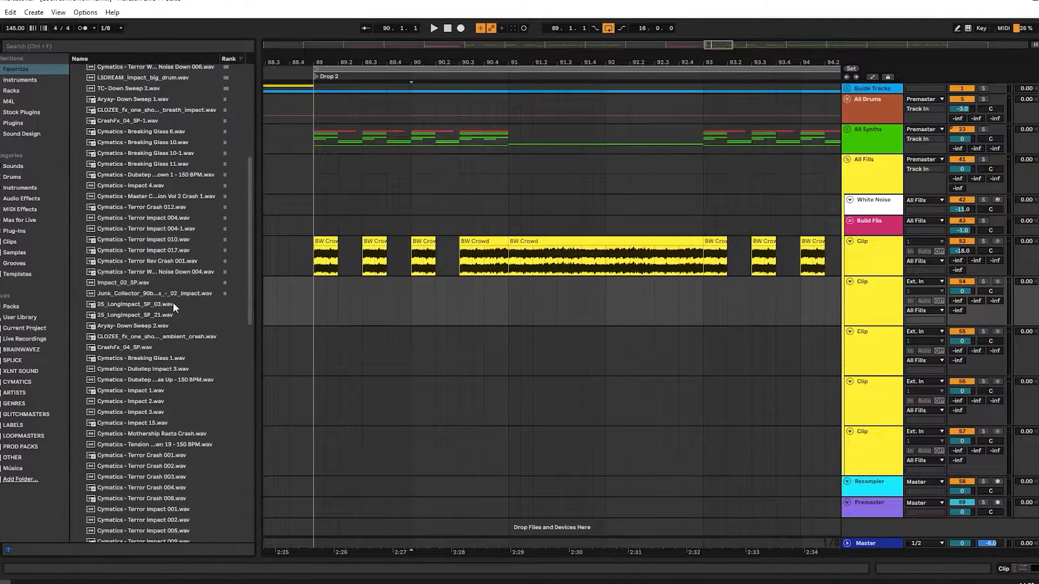
scroll(173, 303, up, 6)
click(164, 102)
click(161, 91)
click(154, 156)
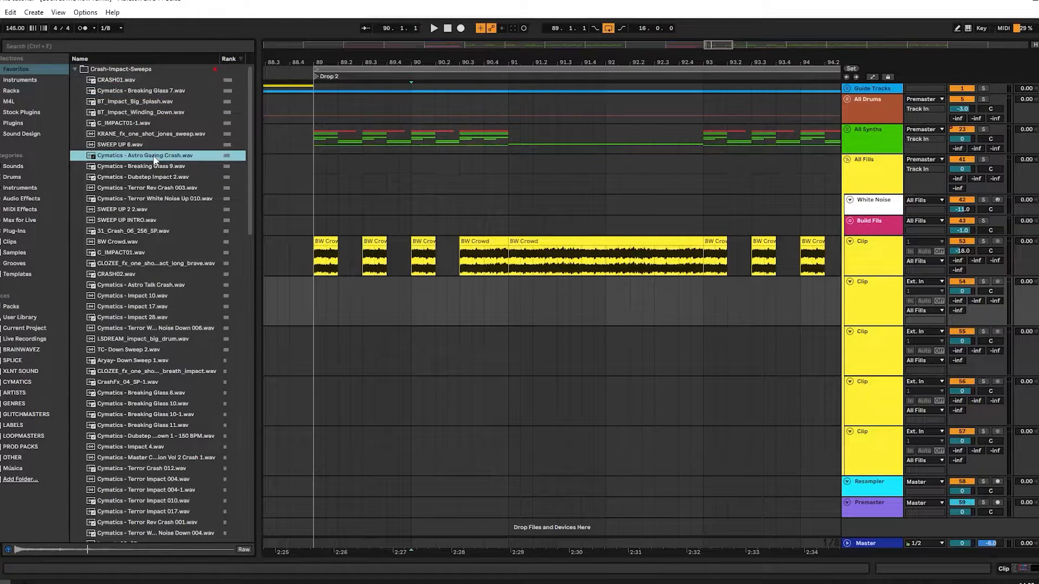
click(152, 168)
click(147, 180)
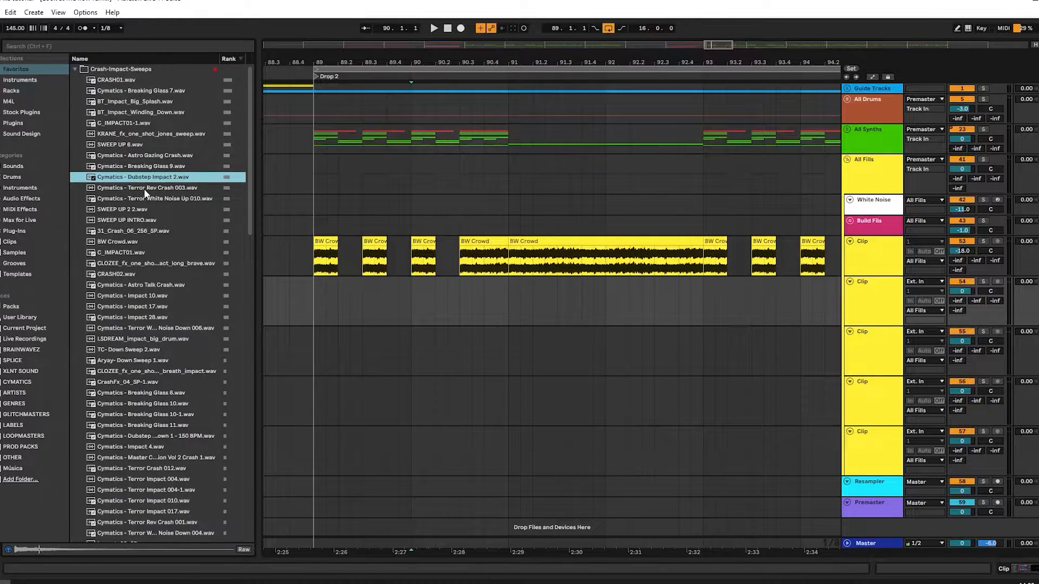
click(144, 187)
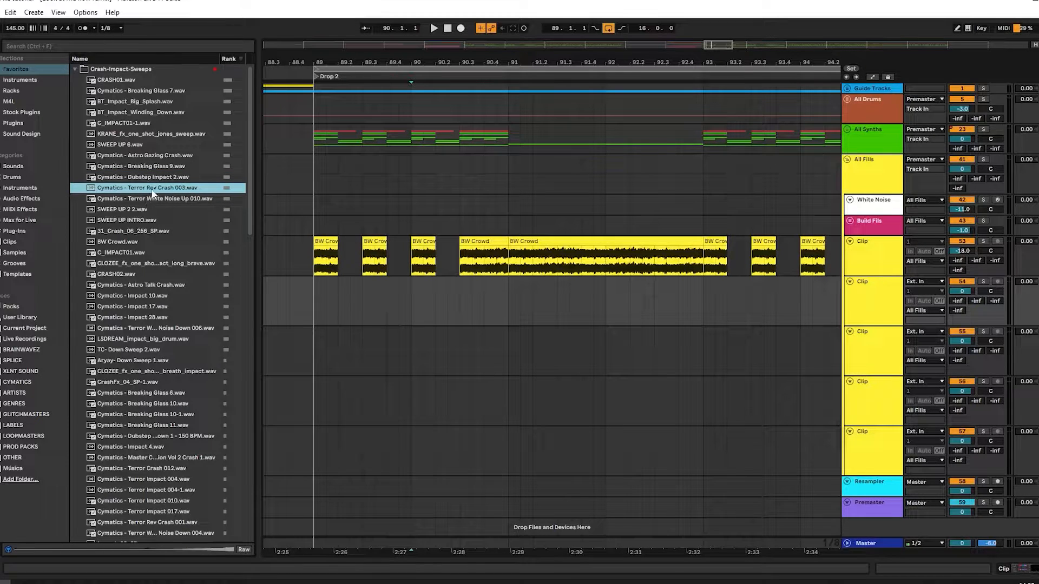
- Place Cymatics - Terror Rev Crash 003 on the Clip track below the crowd from 89.1.1 and turn off its warping
drag(153, 190, 318, 299)
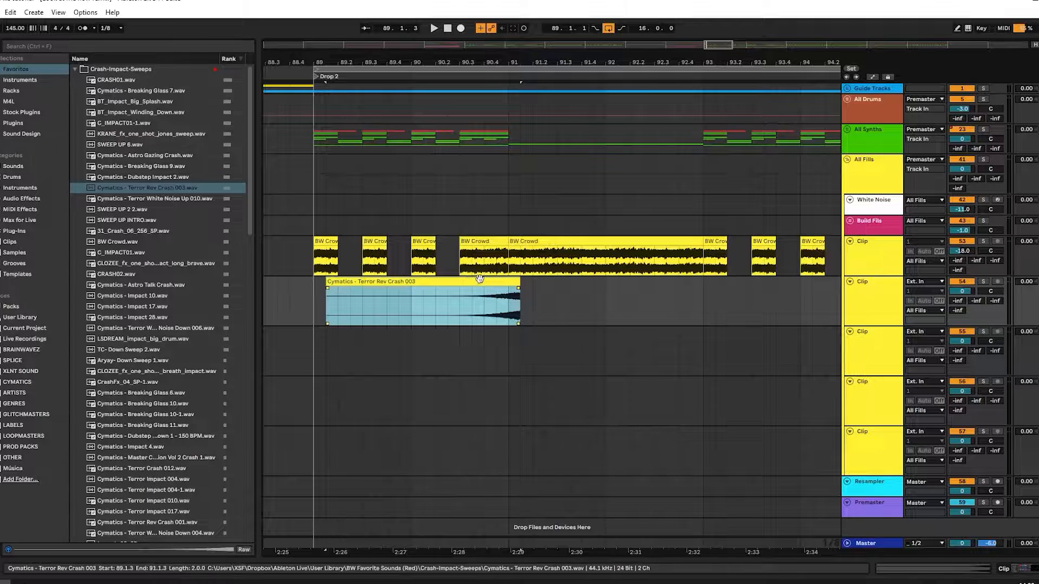
click(461, 298)
double_click(442, 281)
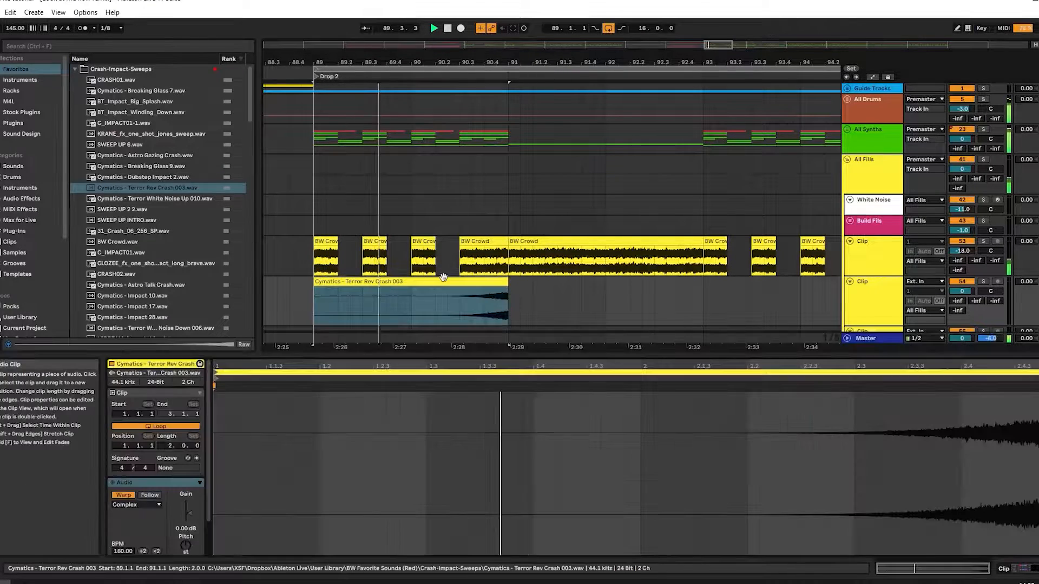
click(124, 495)
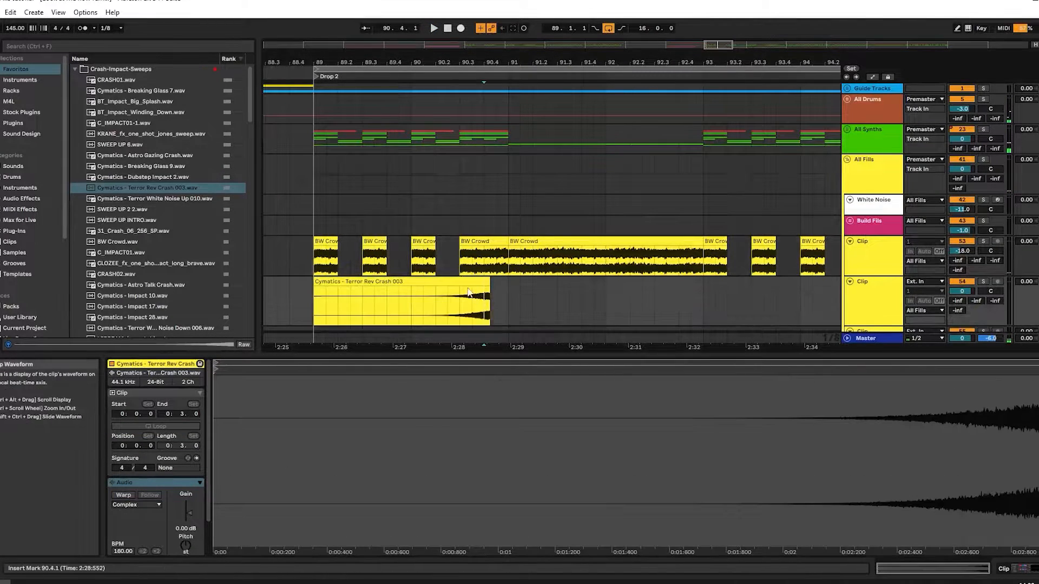
- Move the reverse crash clip so that it ends exactly at 91.1.1
drag(460, 285, 485, 286)
key(space)
scroll(485, 285, up, 5)
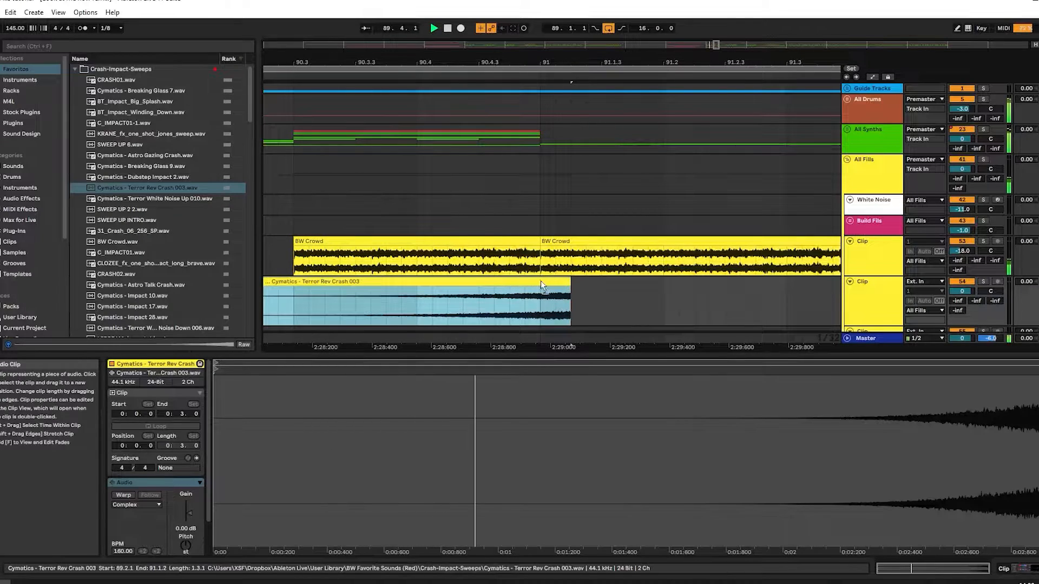
scroll(528, 281, down, 3)
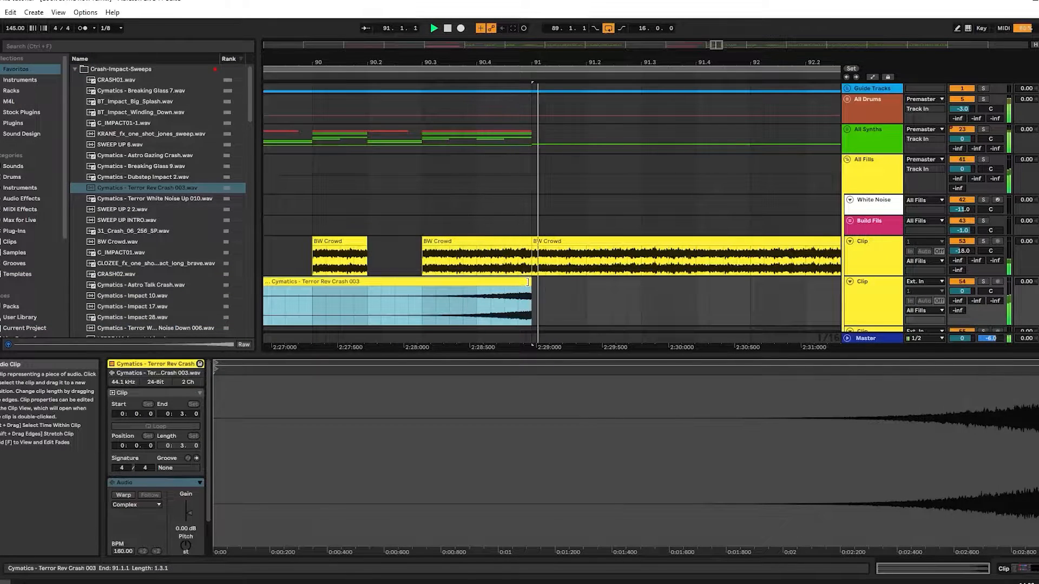
- Set the reverse crash track's volume to -4.5 dB and show its device chain
scroll(645, 283, down, 3)
drag(962, 292, 962, 297)
click(866, 295)
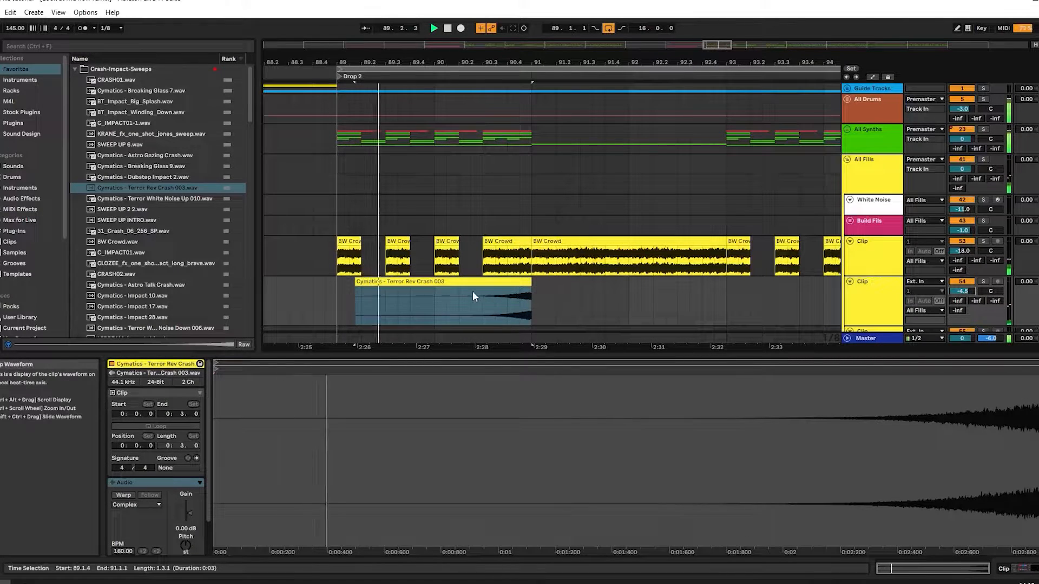
click(868, 294)
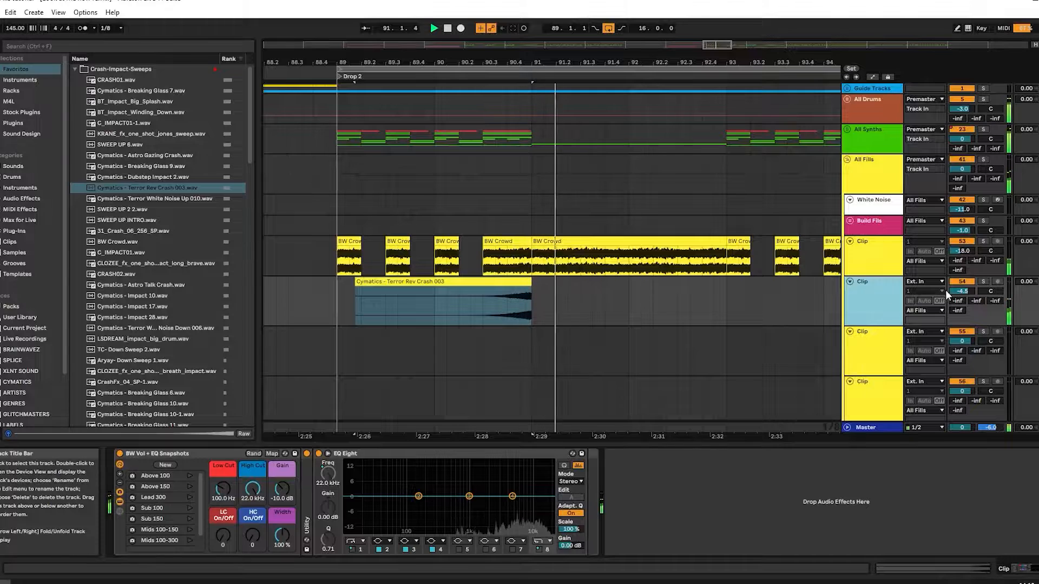
- Play the transition into bar 91 repeatedly from 90.4.1, comparing it with the reverse crash track muted and active
click(510, 297)
click(509, 295)
key(space)
key(space)
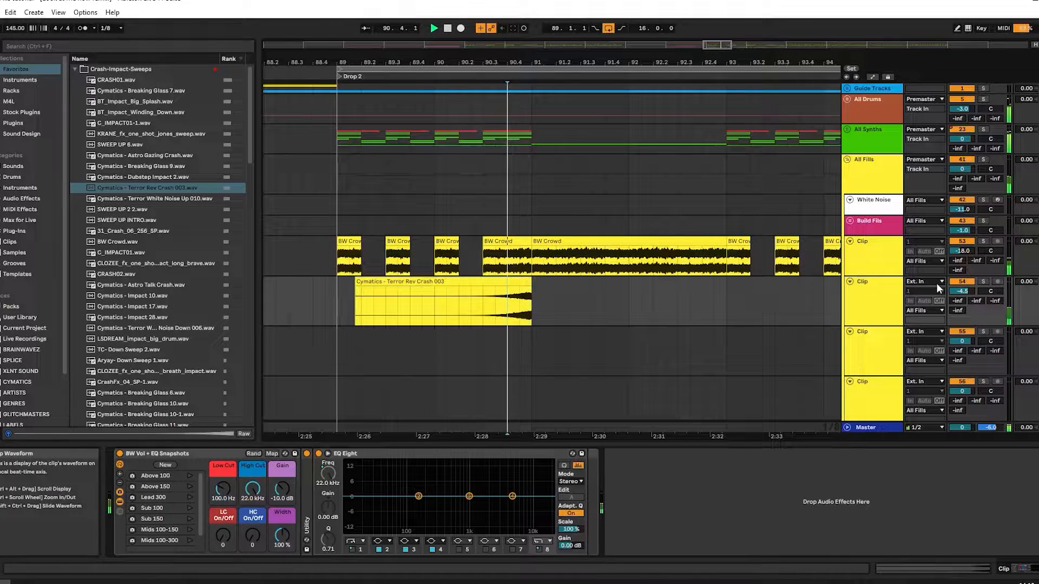
key(space)
key(space)
click(967, 282)
key(space)
key(space)
click(967, 283)
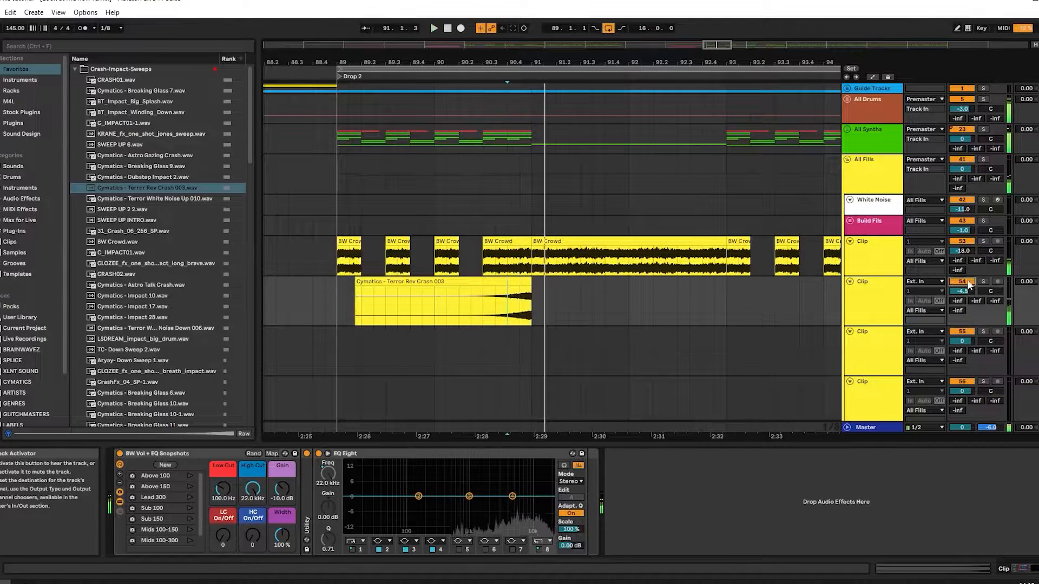
- Play the transition into bar 91 again and set the insert marker at 91.1.1 on the reverse crash track
key(space)
key(space)
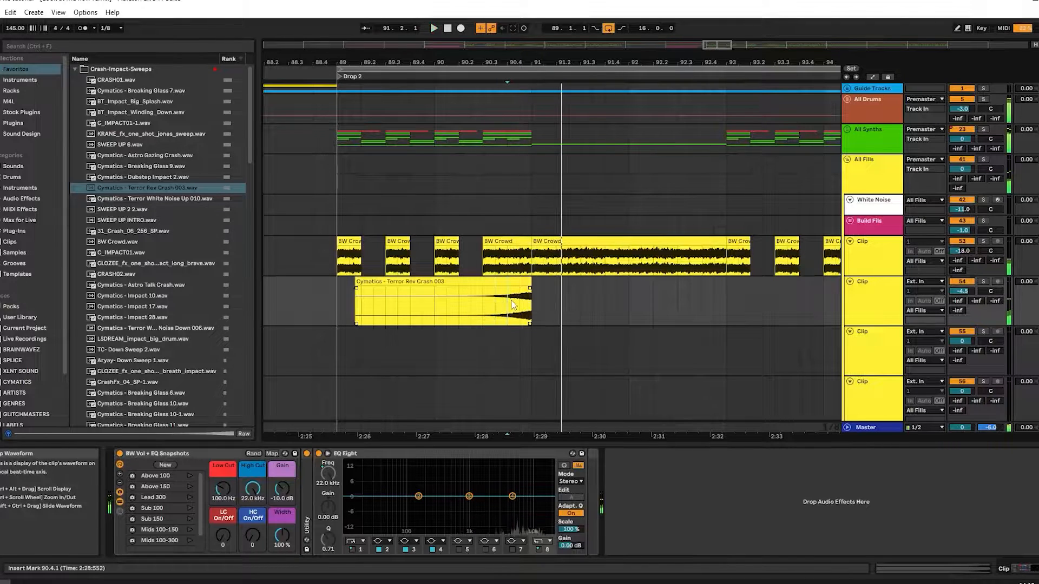
scroll(533, 294, down, 2)
drag(542, 287, 413, 352)
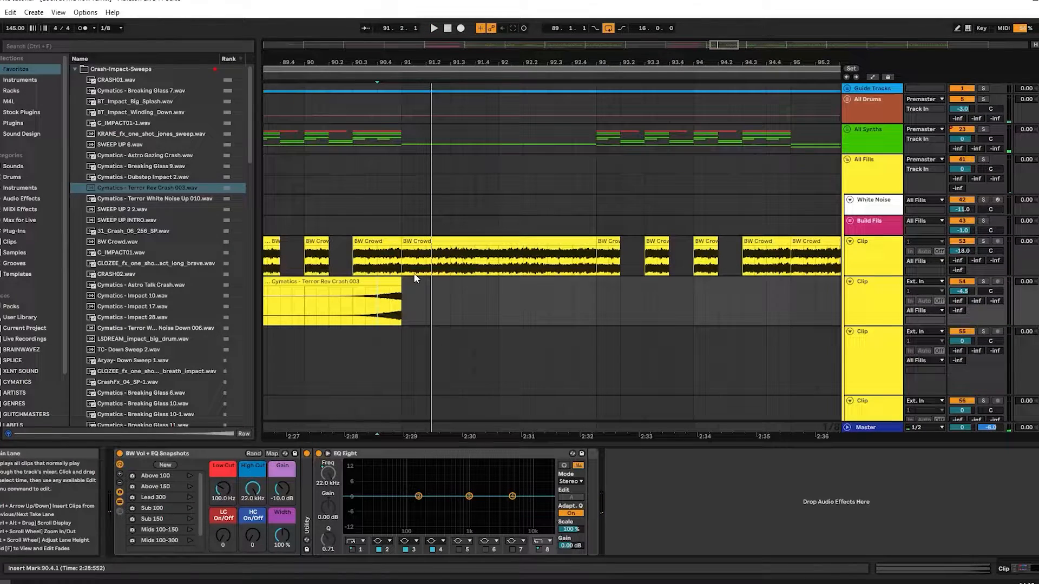
click(397, 134)
click(403, 135)
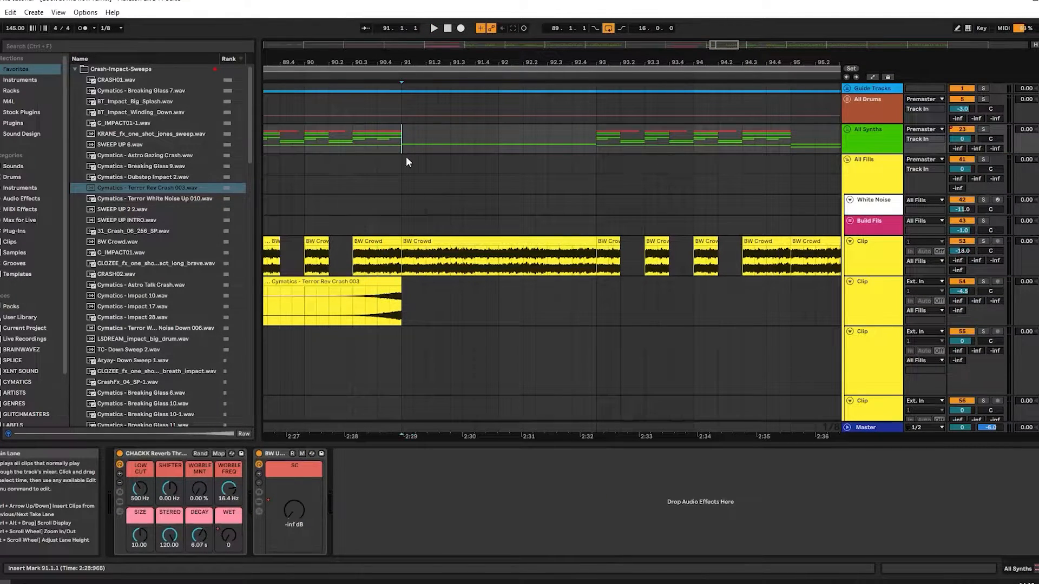
scroll(411, 270, down, 2)
click(404, 223)
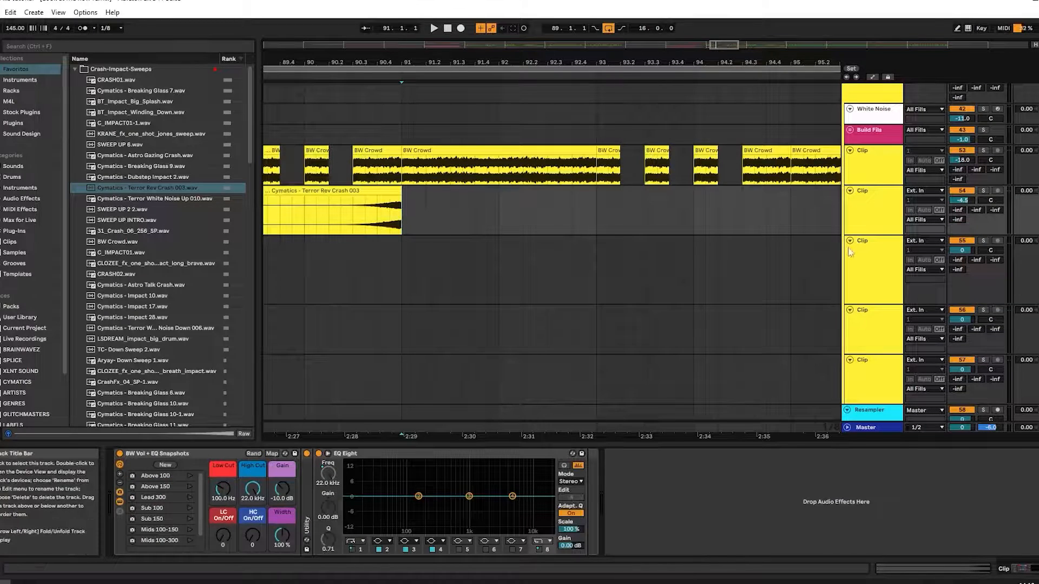
- Collapse the crowd and reverse crash tracks, leaving the empty Clip track below them expanded
click(881, 223)
key(h)
click(872, 290)
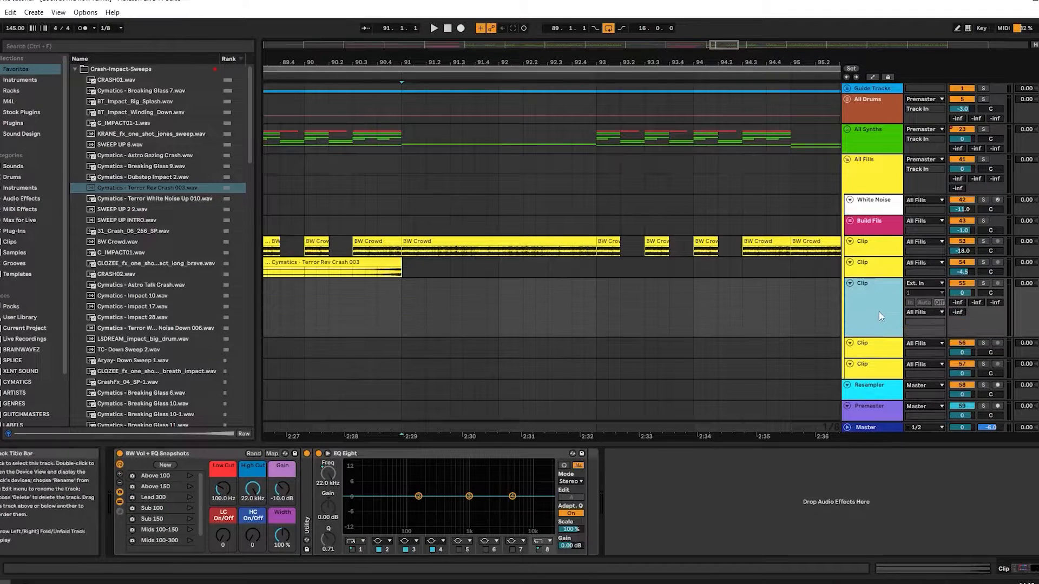
click(417, 181)
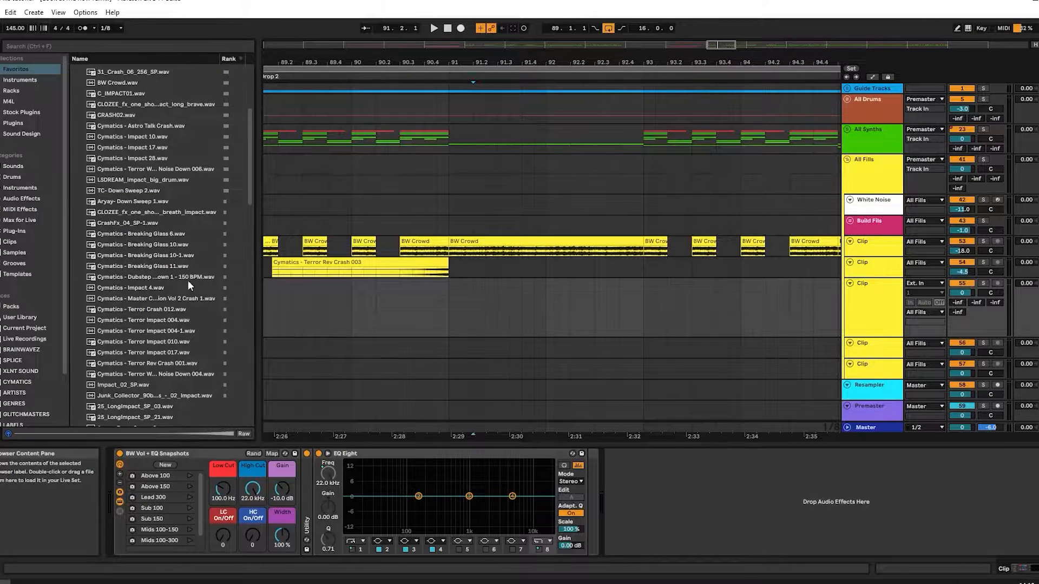
- Audition the breaking glass samples and place Cymatics - Breaking Glass 10 at 91.1.1 on the expanded Clip track
scroll(183, 254, down, 4)
scroll(162, 201, up, 1)
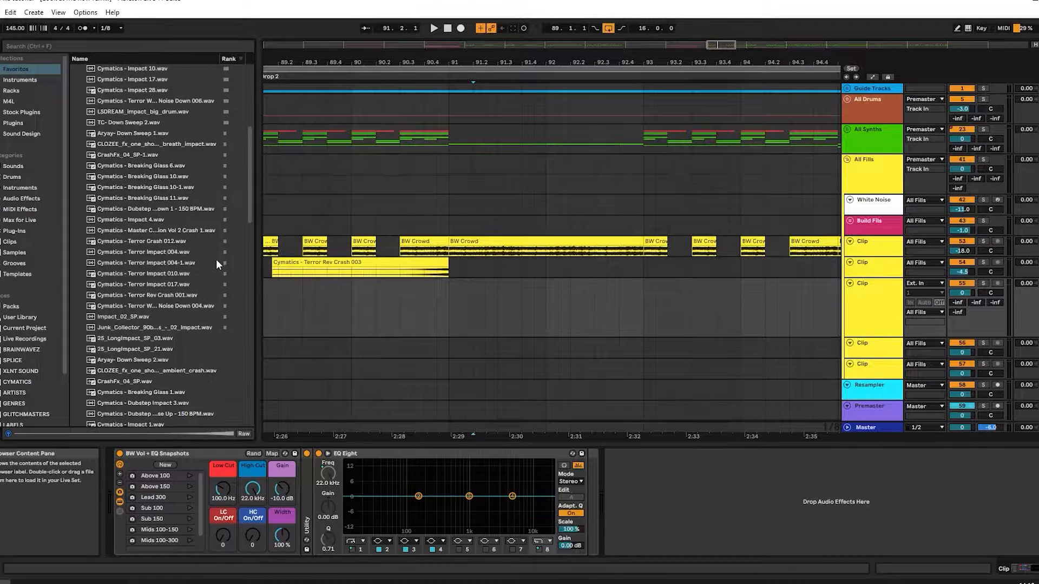
scroll(211, 248, up, 3)
click(159, 265)
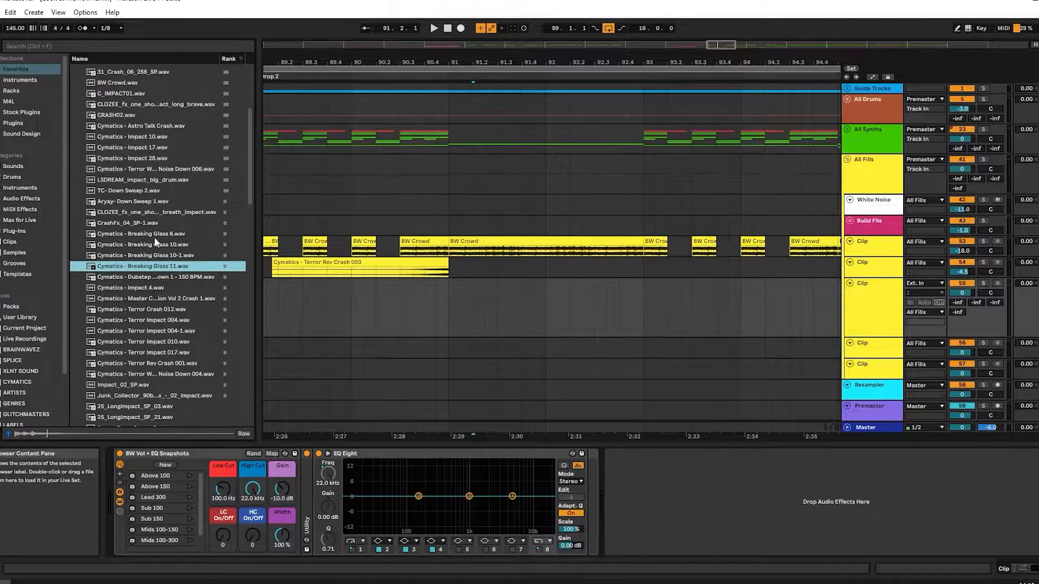
click(160, 238)
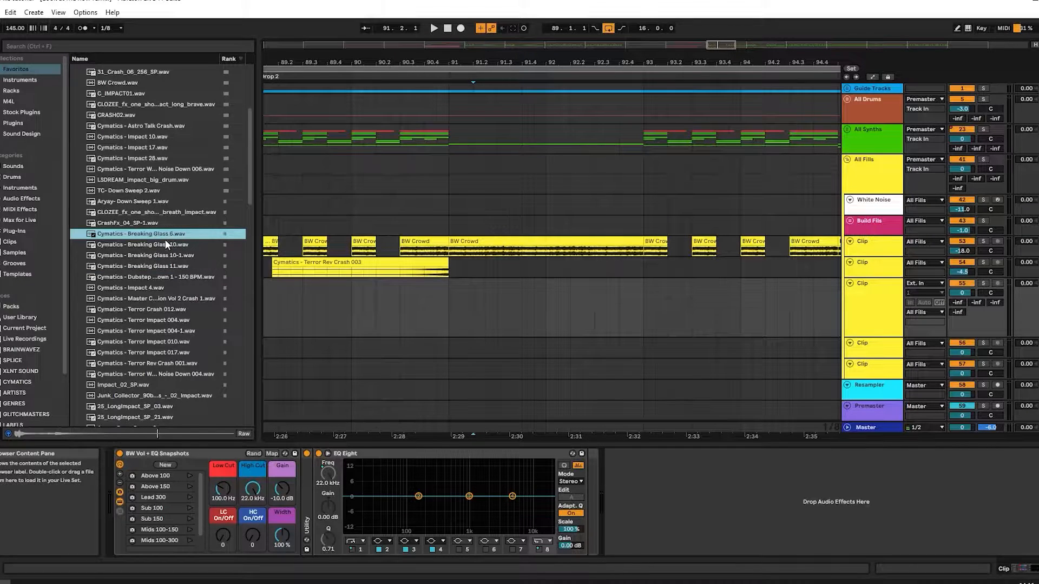
click(165, 241)
drag(475, 285, 449, 288)
- Play the breaking glass hit at bar 91 and turn off the clip's warping
key(space)
double_click(477, 282)
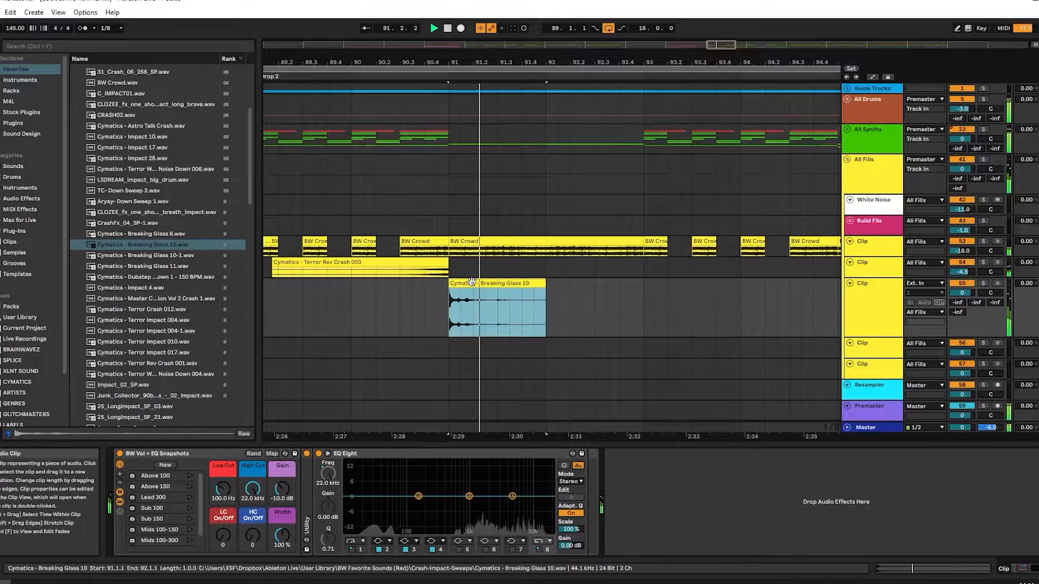
key(space)
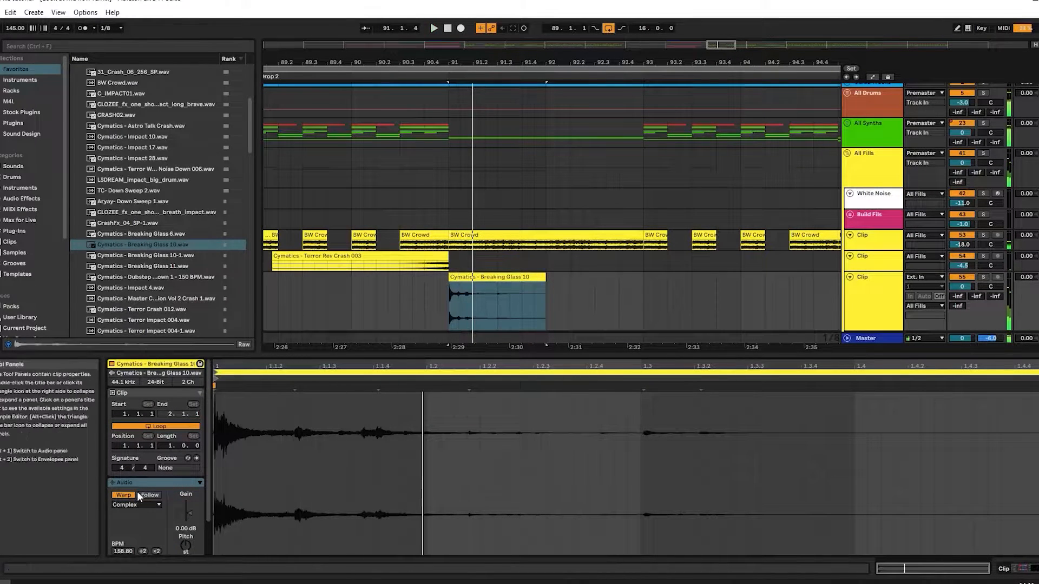
click(129, 495)
key(space)
key(space)
- Shorten the breaking glass clip to end at 91.3.1 with a fade-out, and compare playback with its track muted and active
drag(530, 277, 457, 273)
key(ctrl+z)
click(496, 292)
key(space)
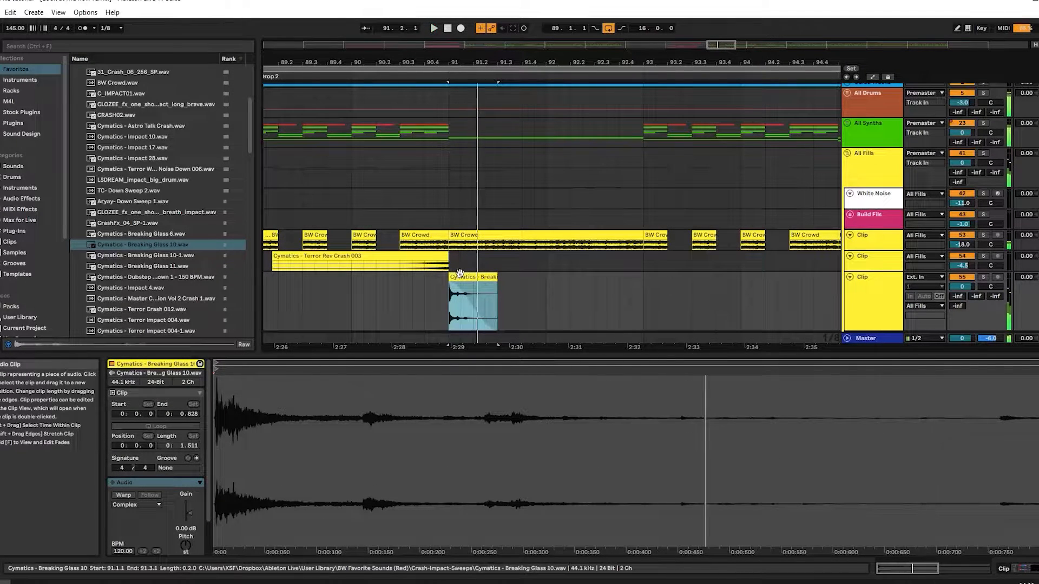
click(969, 277)
click(970, 276)
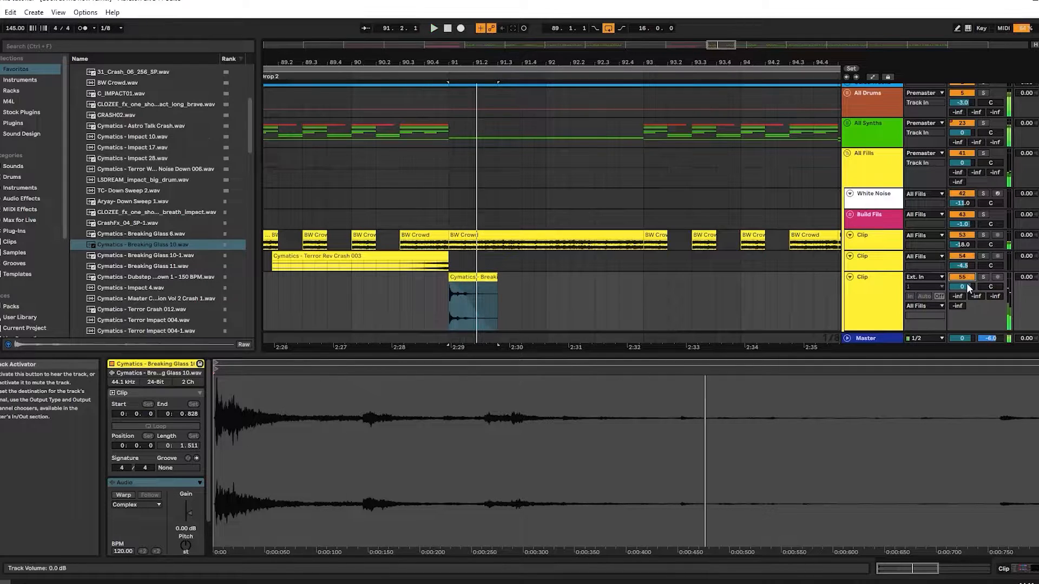
- Collapse the breaking glass track and expand the empty Clip track directly below it
scroll(616, 287, down, 3)
click(880, 216)
scroll(874, 222, down, 3)
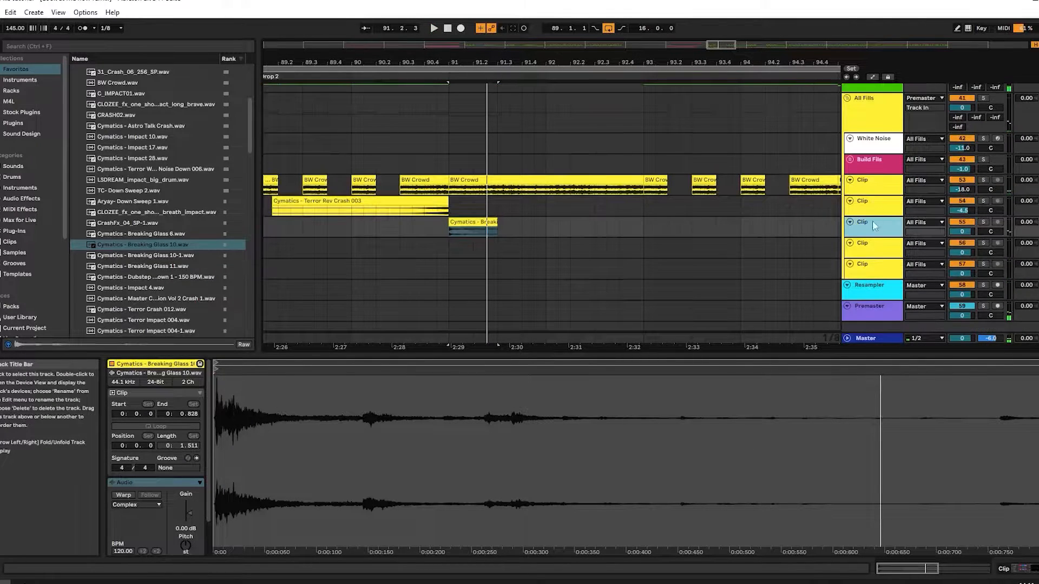
click(866, 256)
drag(868, 258, 869, 286)
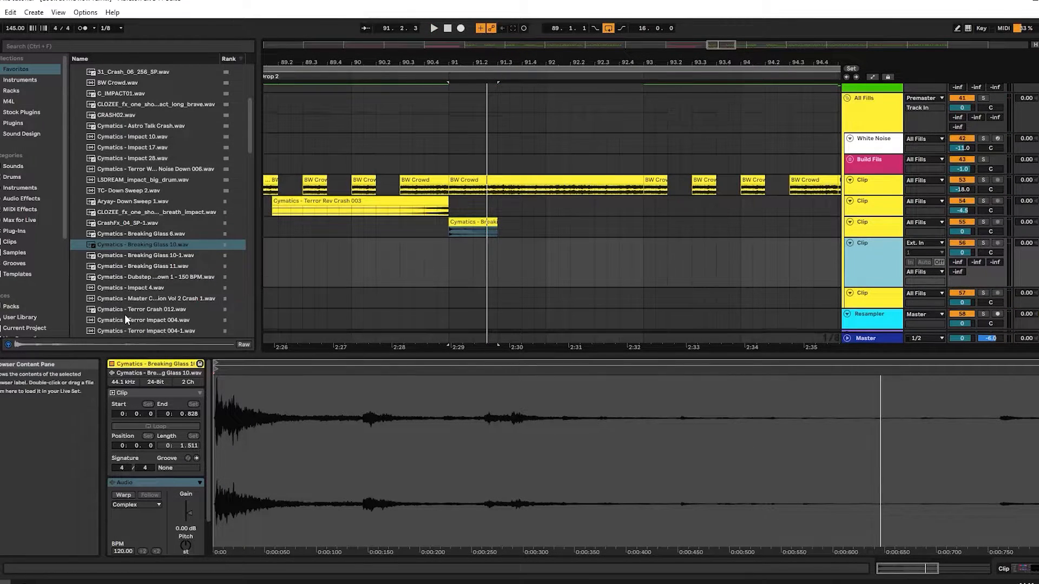
- Audition impact and crash samples and place Cymatics - Impact 15 at 91.1.1 on the Clip track below the breaking glass
scroll(157, 169, down, 5)
click(147, 220)
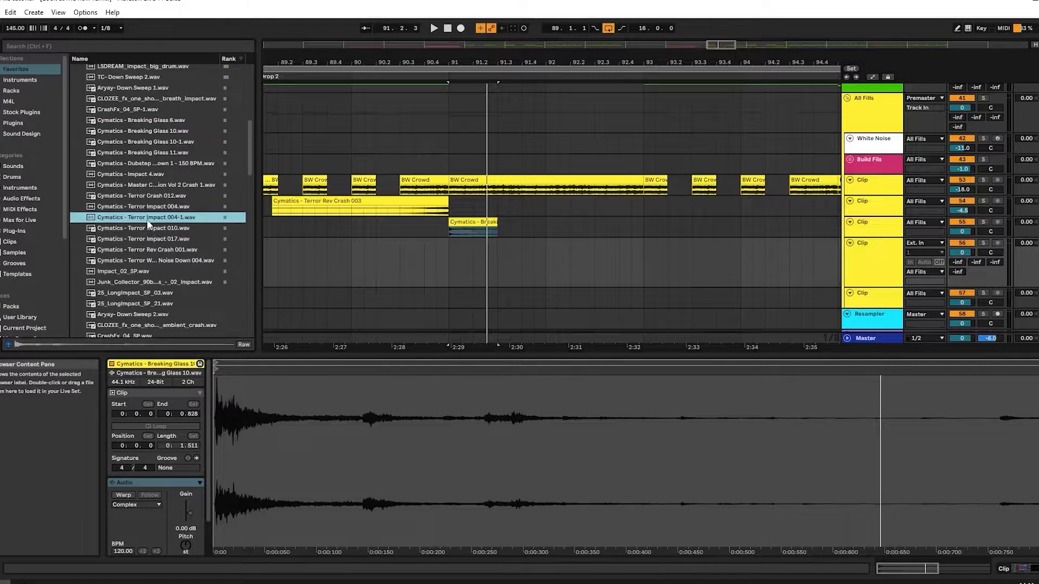
click(147, 205)
scroll(147, 216, down, 5)
click(136, 202)
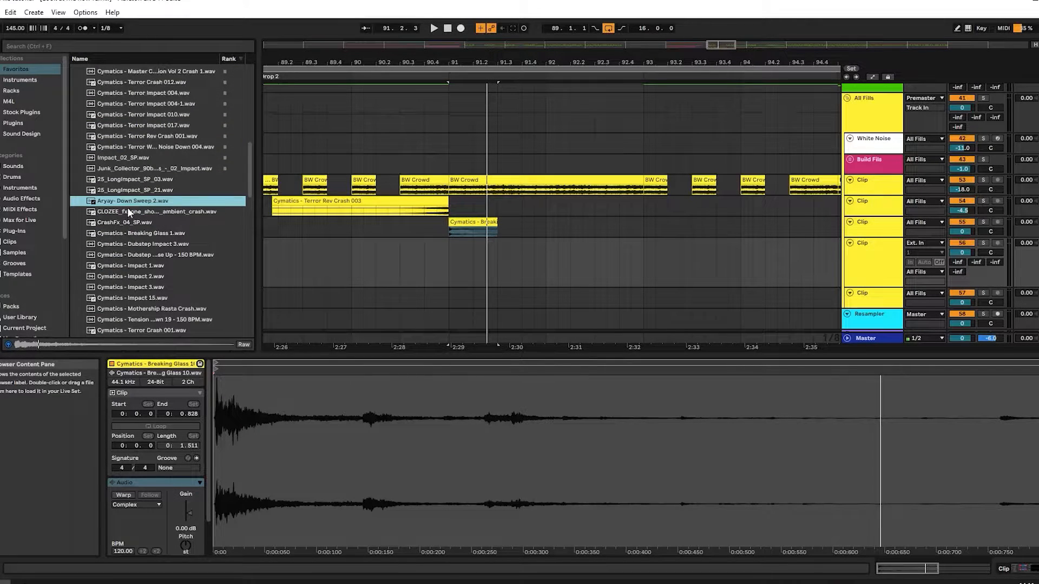
click(123, 233)
key(shift+Tab)
click(131, 298)
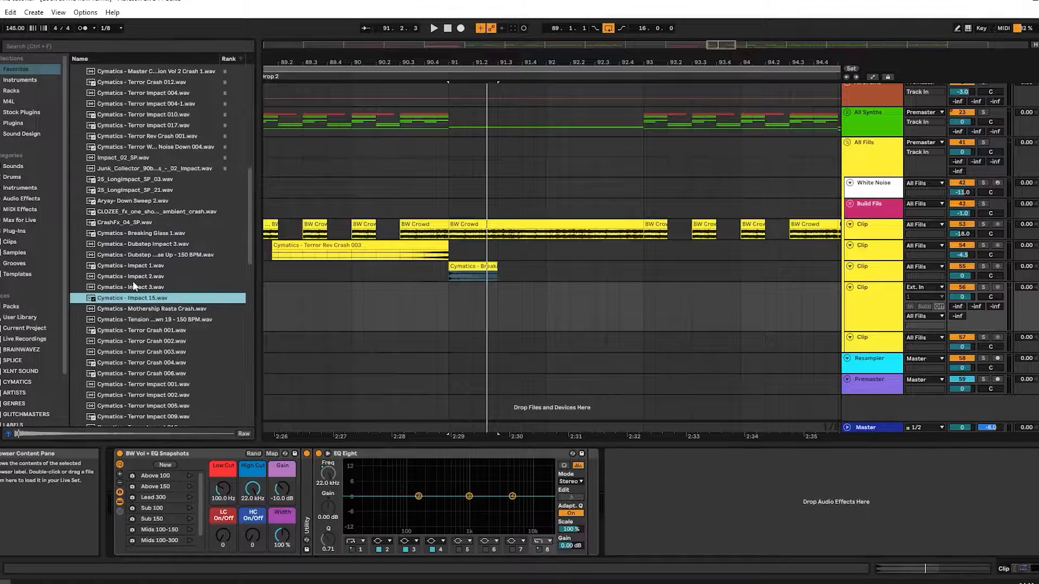
scroll(132, 281, down, 3)
drag(144, 231, 449, 306)
- Split the Impact 15 clip at 93.1.1 and delete the part after it
click(644, 308)
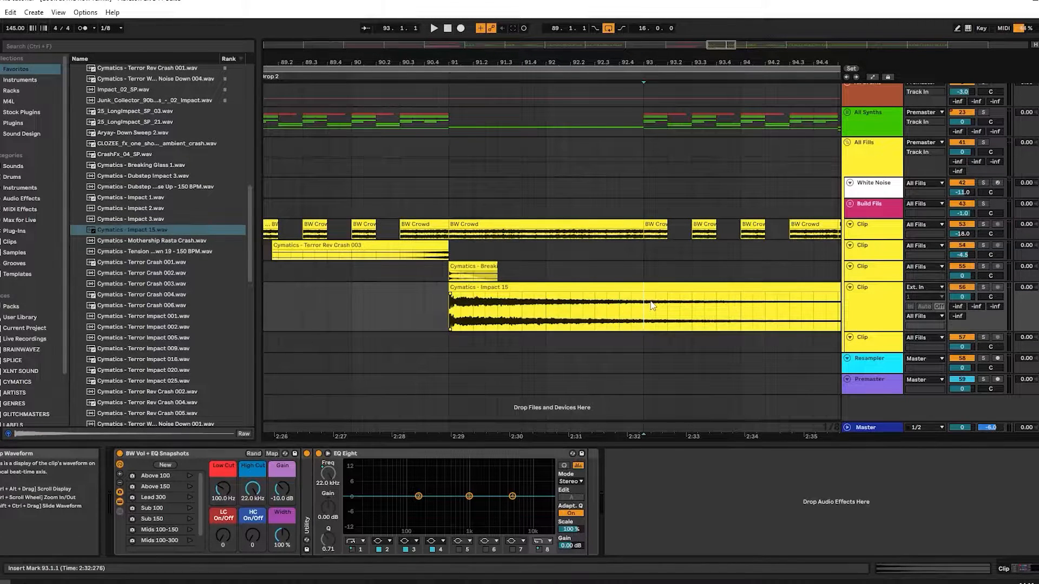
key(ctrl+e)
key(Delete)
- Recall the Lead 300 EQ snapshot on the impact track and fade the Impact 15 clip out over its whole length
click(604, 287)
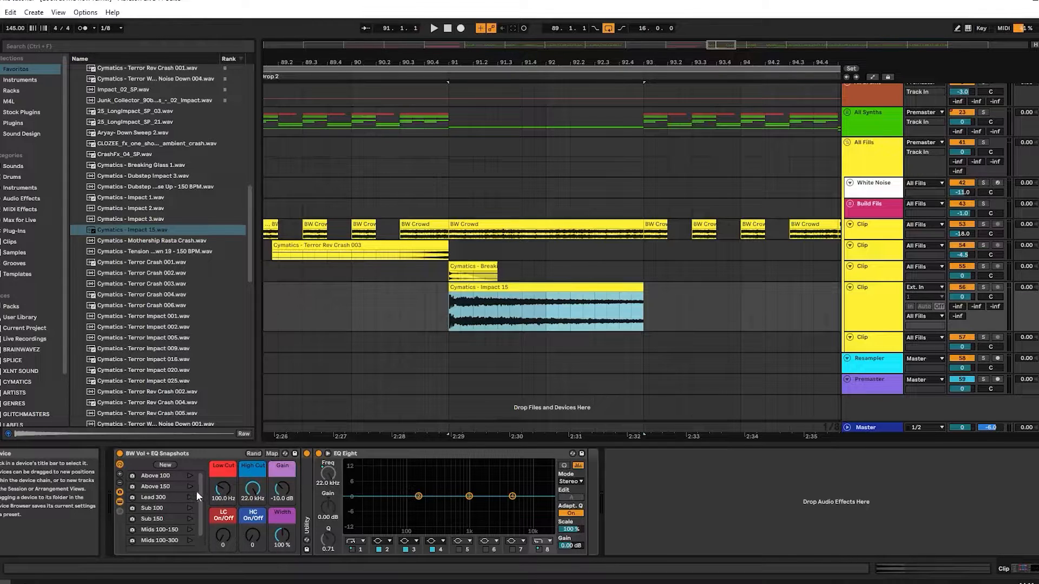
click(190, 496)
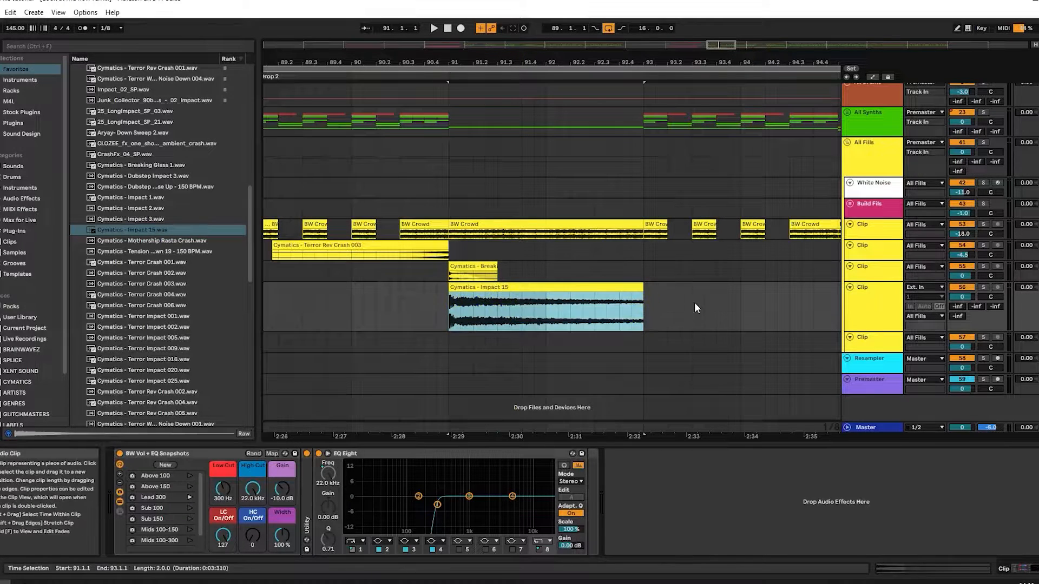
drag(641, 293, 378, 283)
- Play the section from bar 91 and lower the impact track's volume to -10.1 dB
key(space)
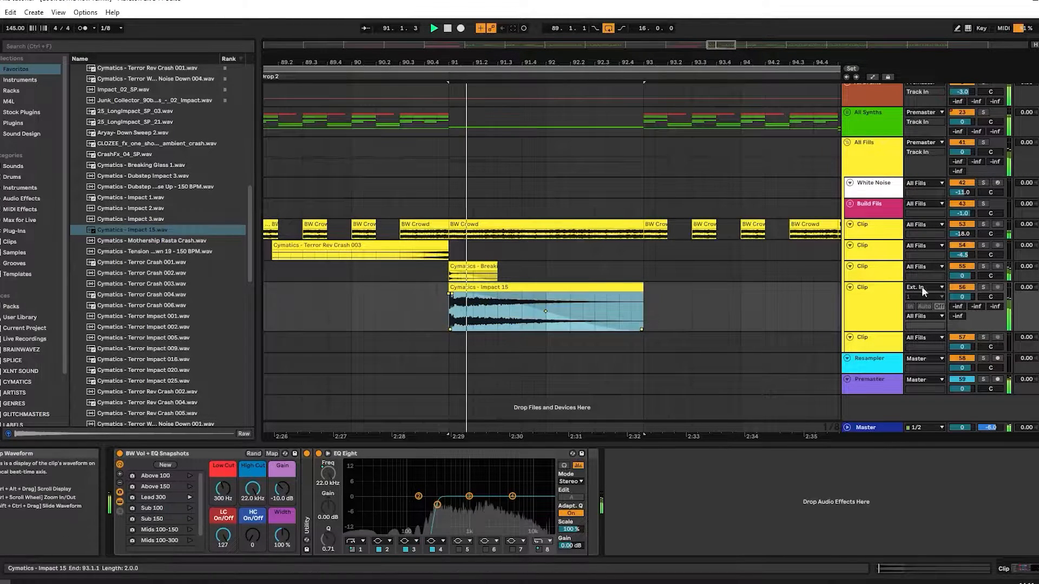
drag(962, 297, 963, 299)
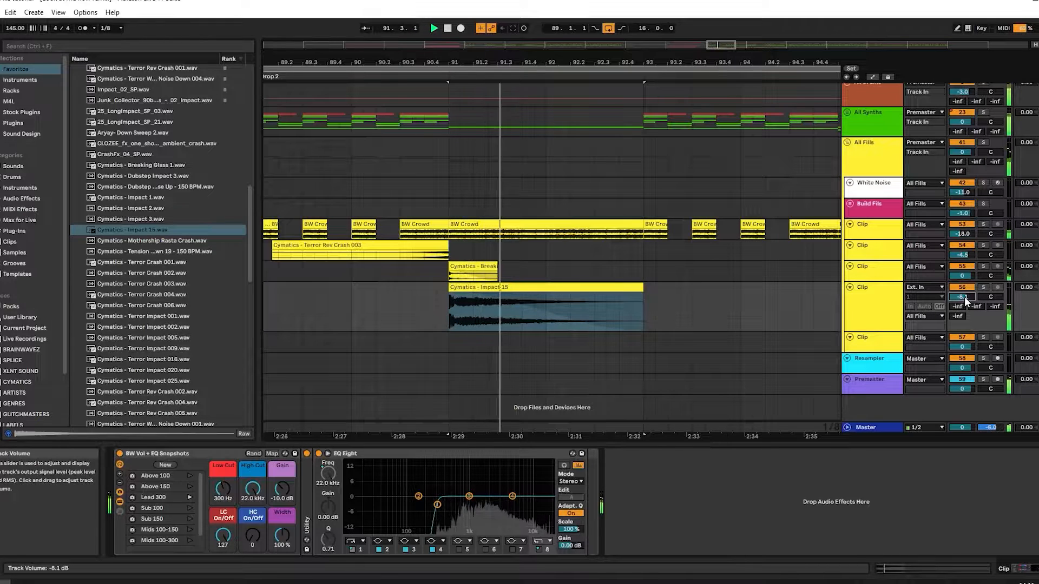
scroll(963, 296, down, 2)
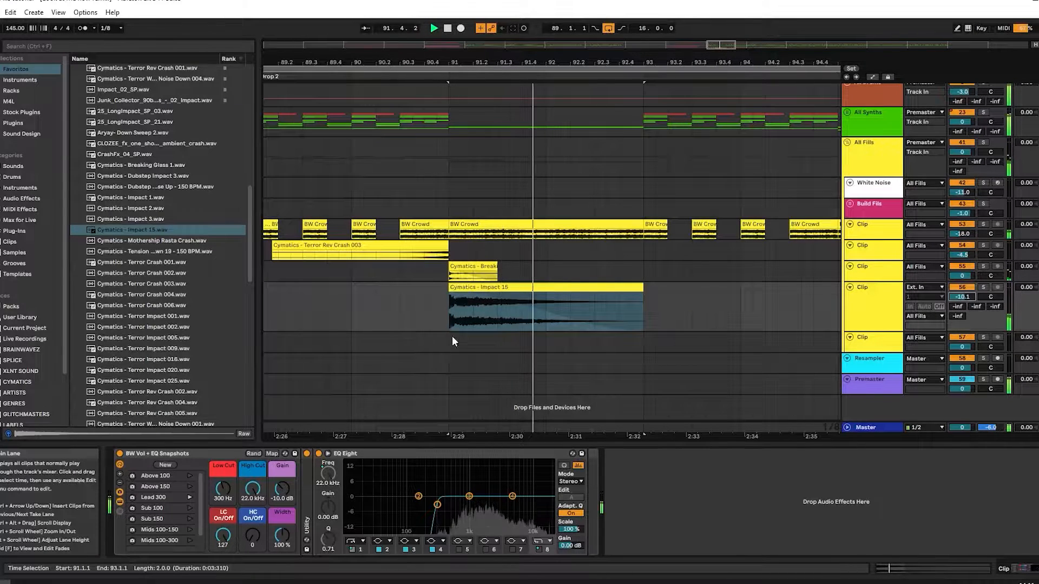
click(547, 287)
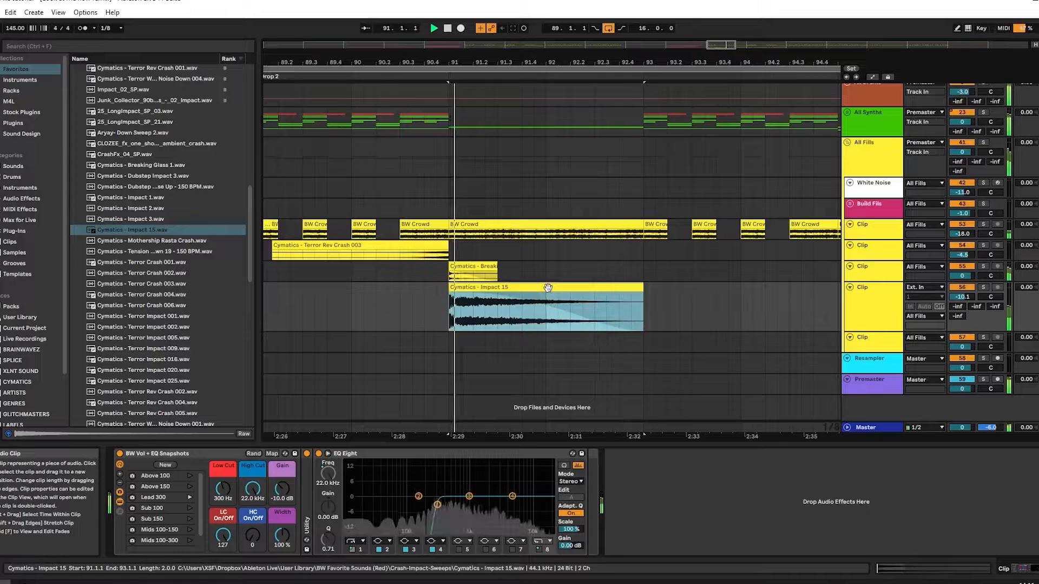
- Collapse the impact track, stop playback and expand the last empty Clip track
click(867, 296)
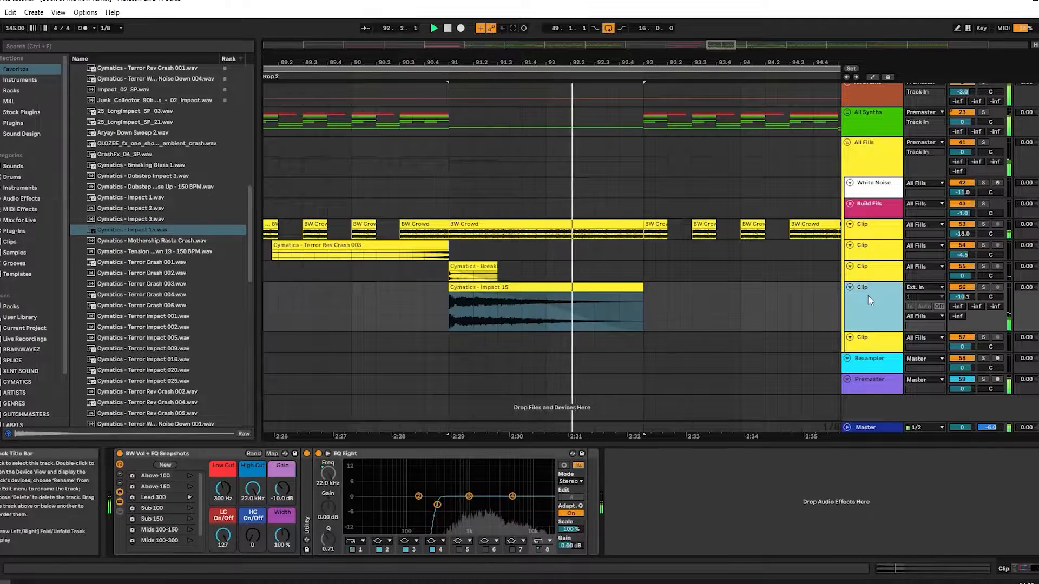
key(Left)
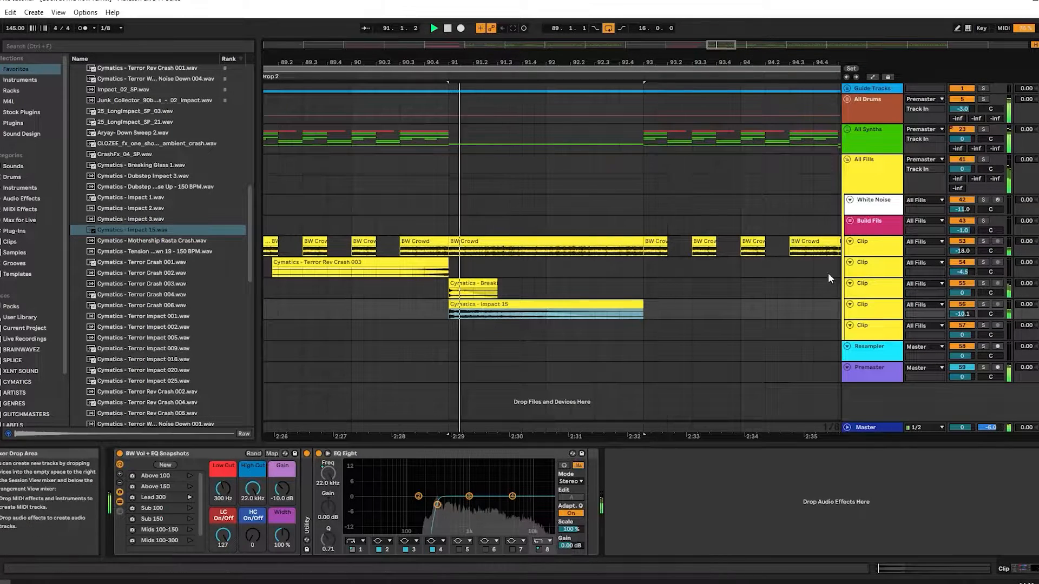
scroll(558, 267, down, 3)
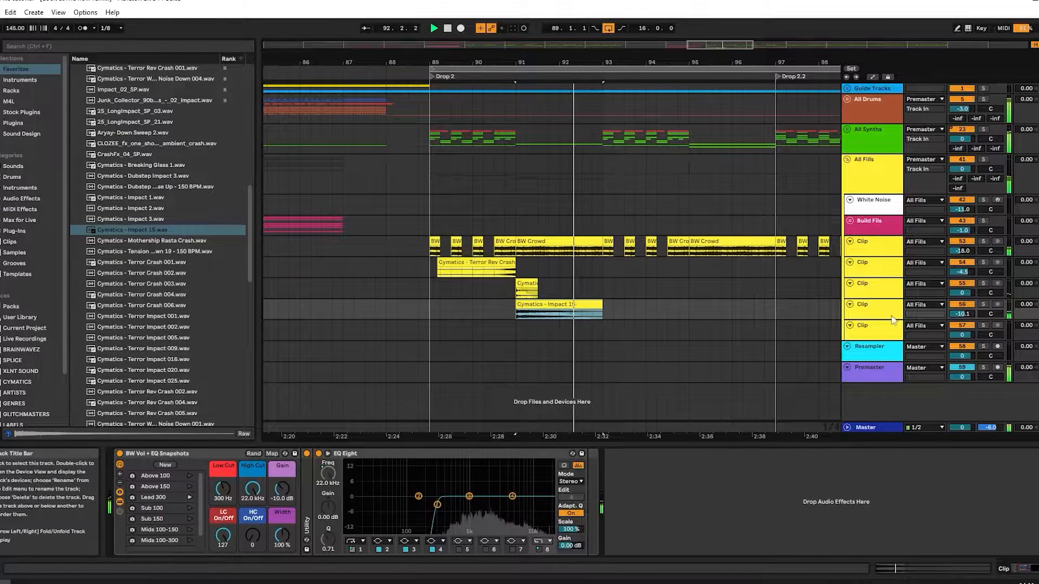
click(872, 331)
key(space)
key(Right)
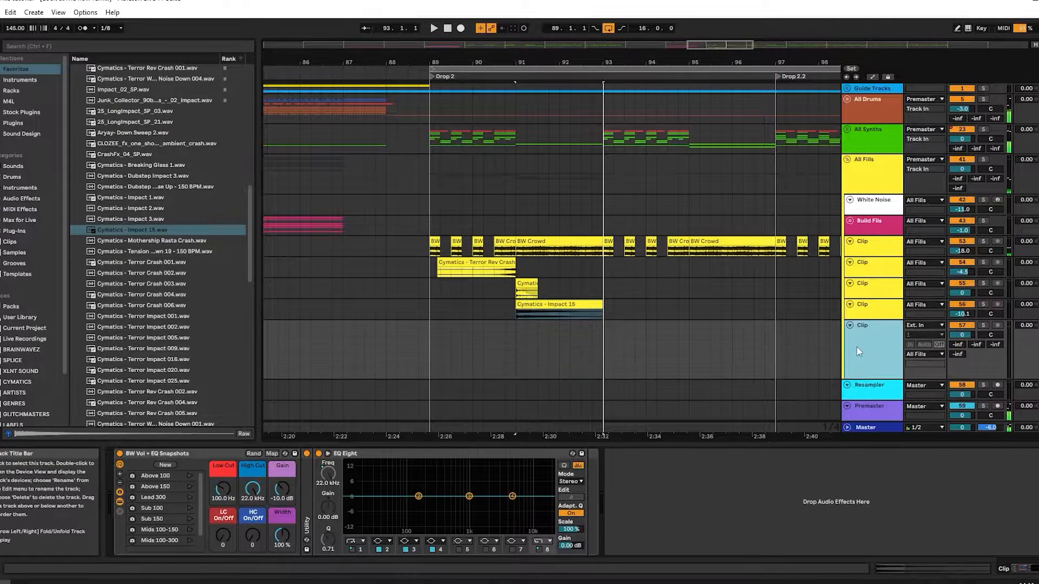
- Try a copy of the reverse crash on its own track leading towards bar 93, and delete the copy
click(537, 275)
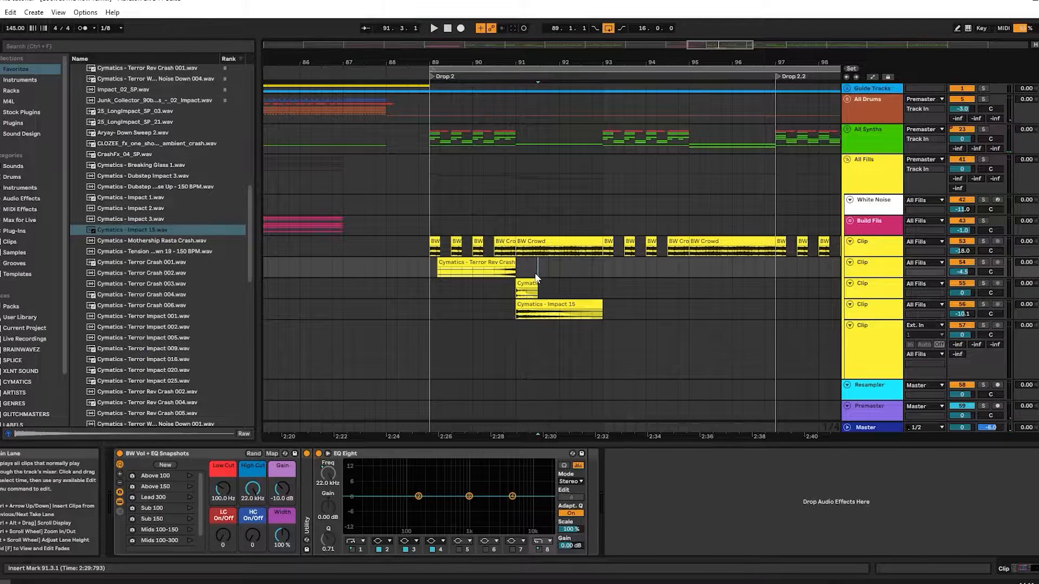
click(572, 264)
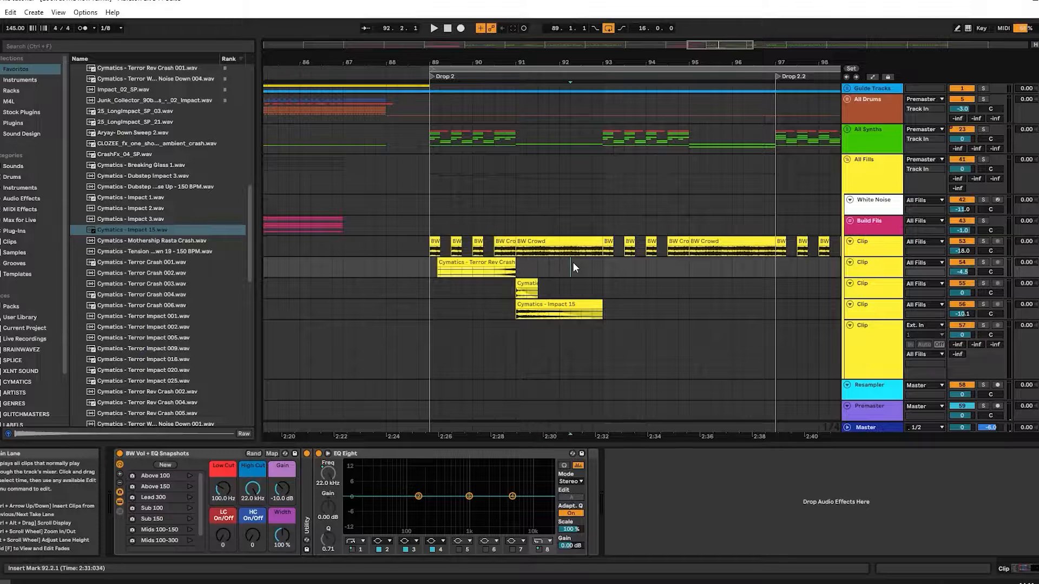
click(489, 265)
drag(530, 265, 595, 266)
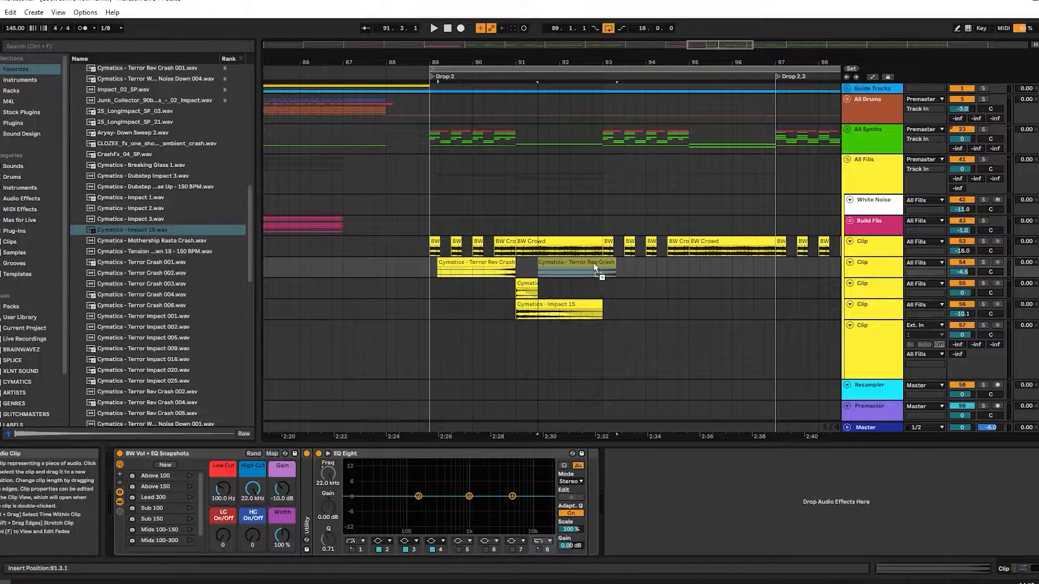
key(Delete)
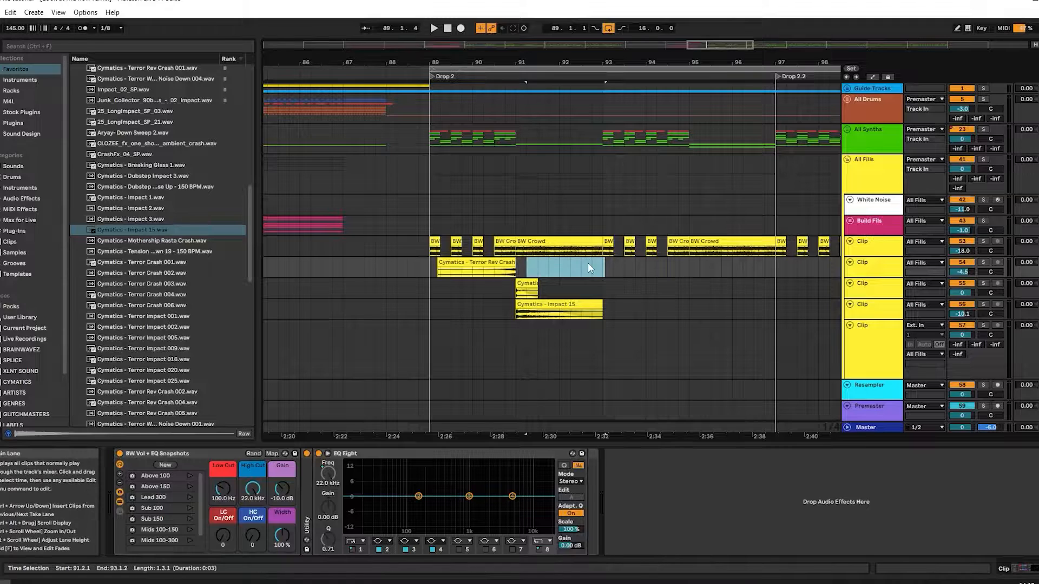
click(556, 268)
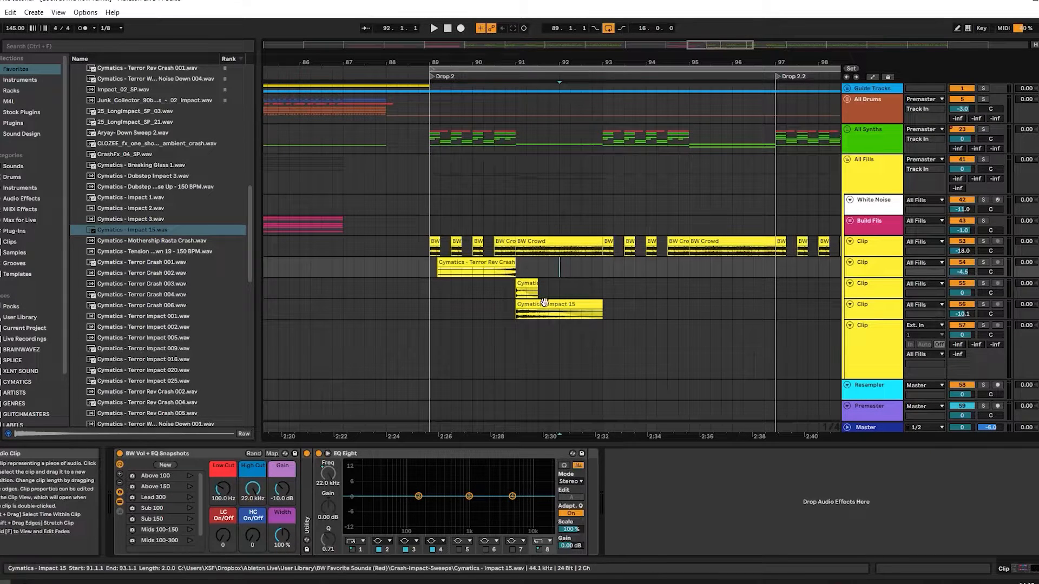
- Solo the reverse crash track and play its end leading into bar 91
scroll(557, 307, down, 2)
click(589, 310)
scroll(594, 303, up, 4)
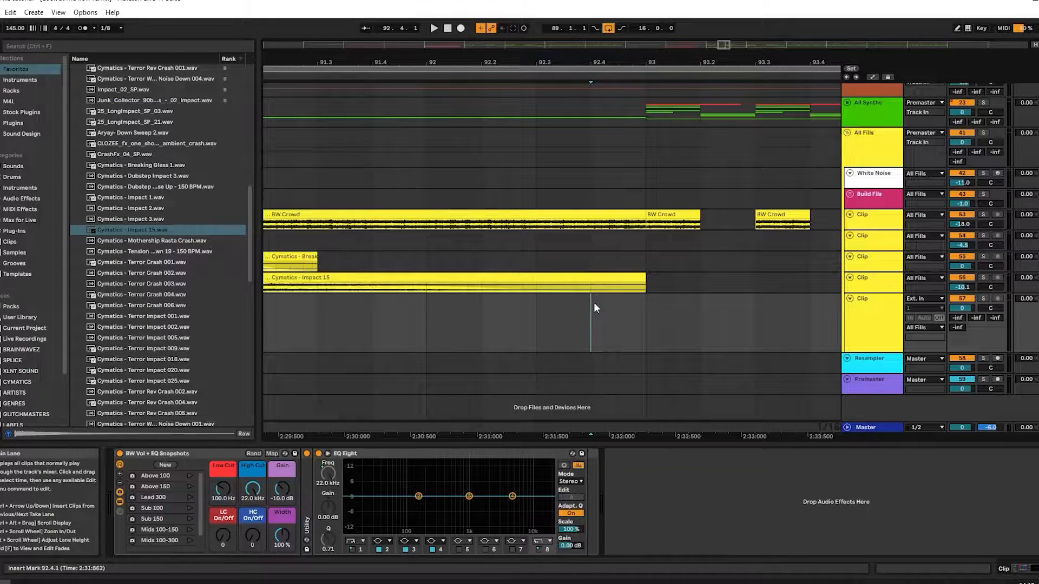
click(446, 309)
scroll(168, 287, down, 6)
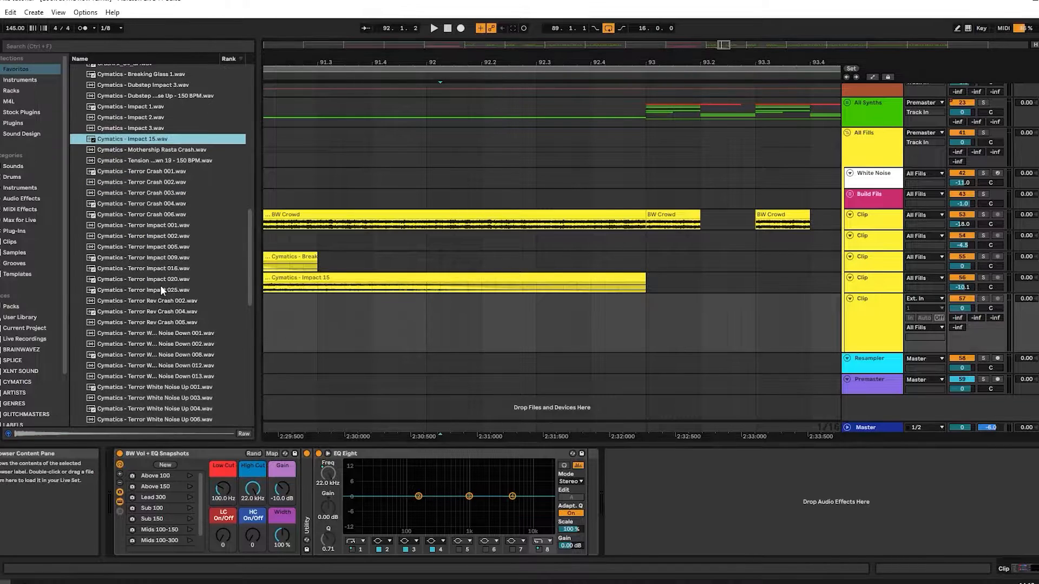
drag(432, 238, 629, 264)
click(357, 289)
click(298, 275)
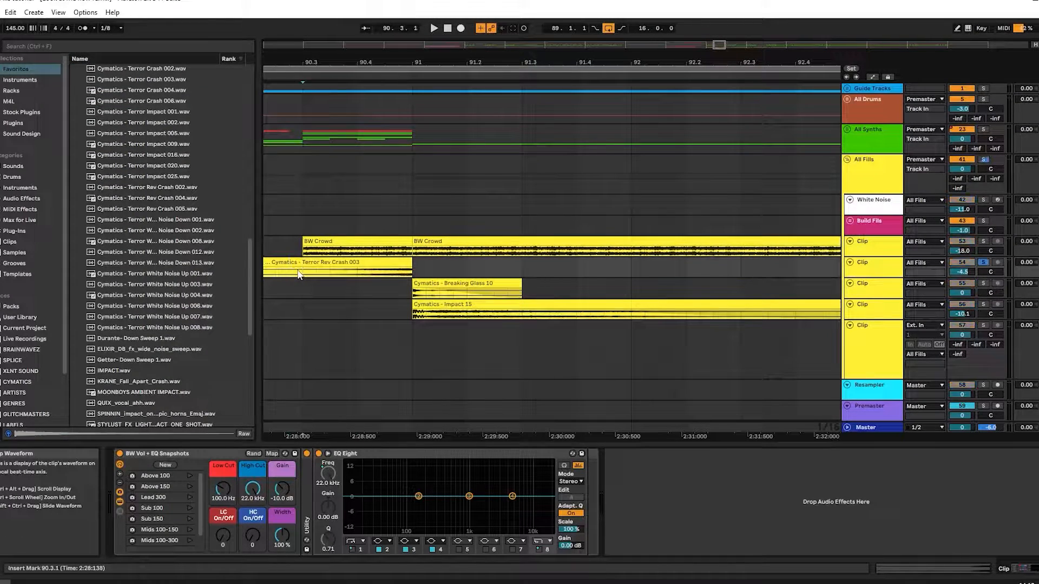
key(space)
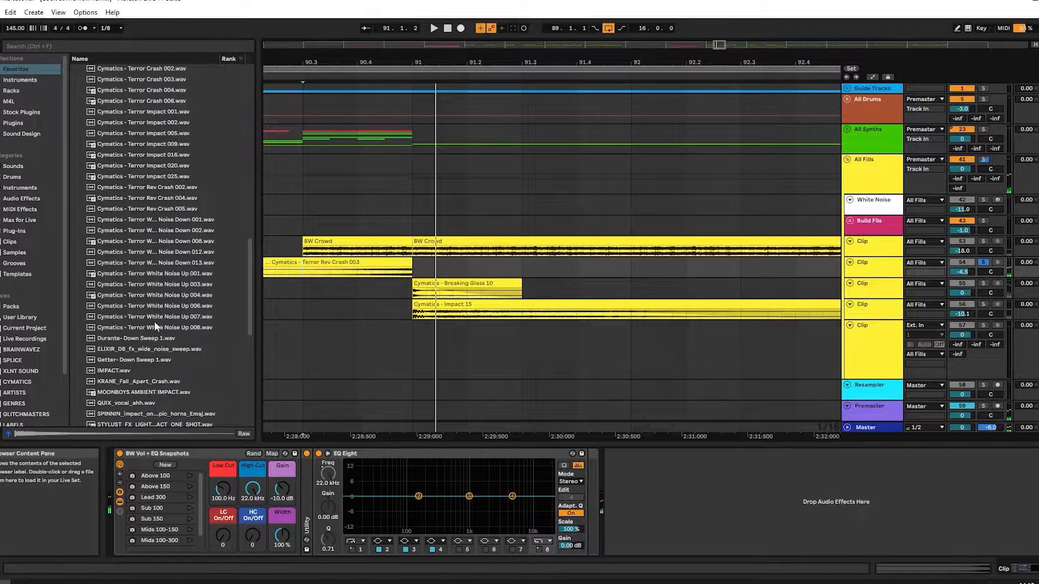
- Audition sweep and crash samples, place KRANE_Fall_Apart_Crash.wav on the empty Clip track around bar 92 and reverse it
click(154, 328)
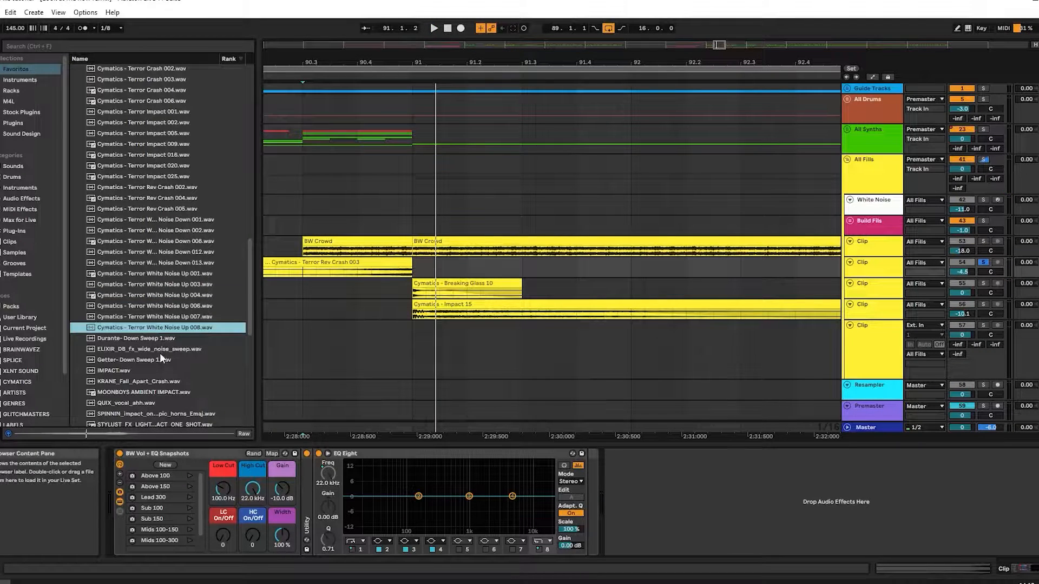
click(152, 384)
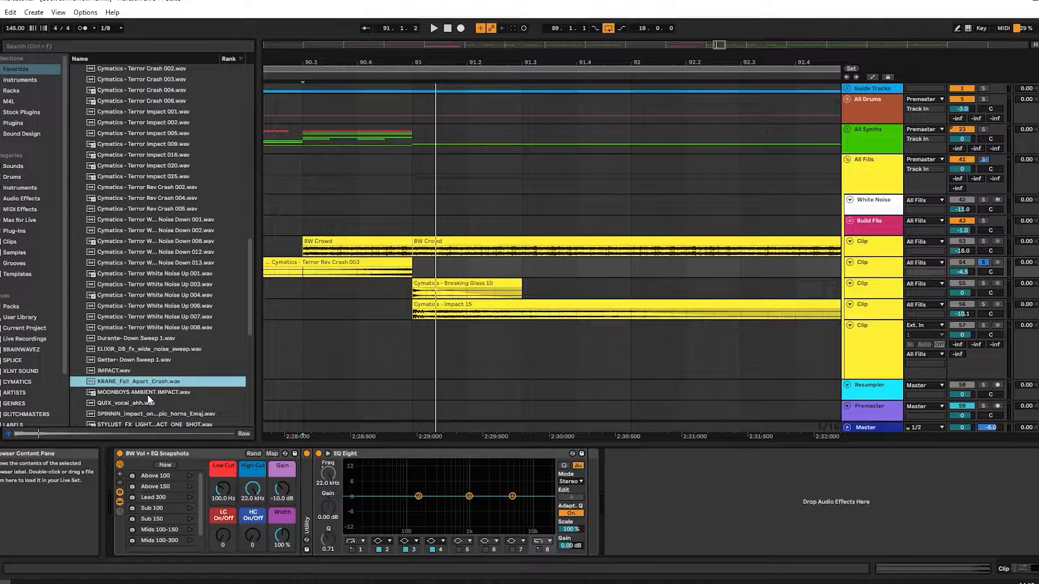
scroll(546, 326, down, 5)
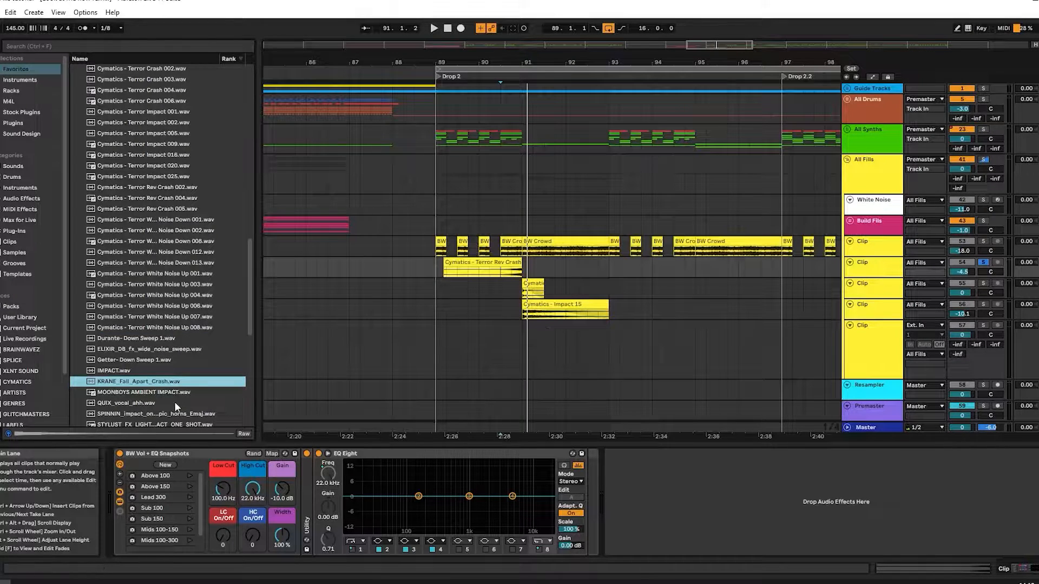
drag(151, 382, 613, 323)
key(r)
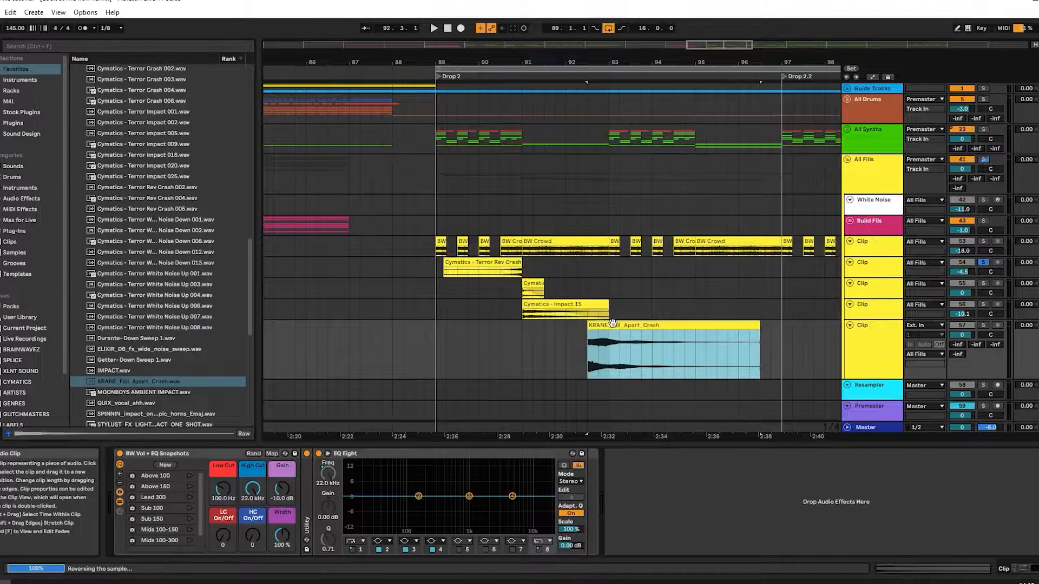
- Fit the reversed KRANE crash between bars 91 and 93 with a fade-in over its whole length, and play it soloed
drag(697, 325, 579, 327)
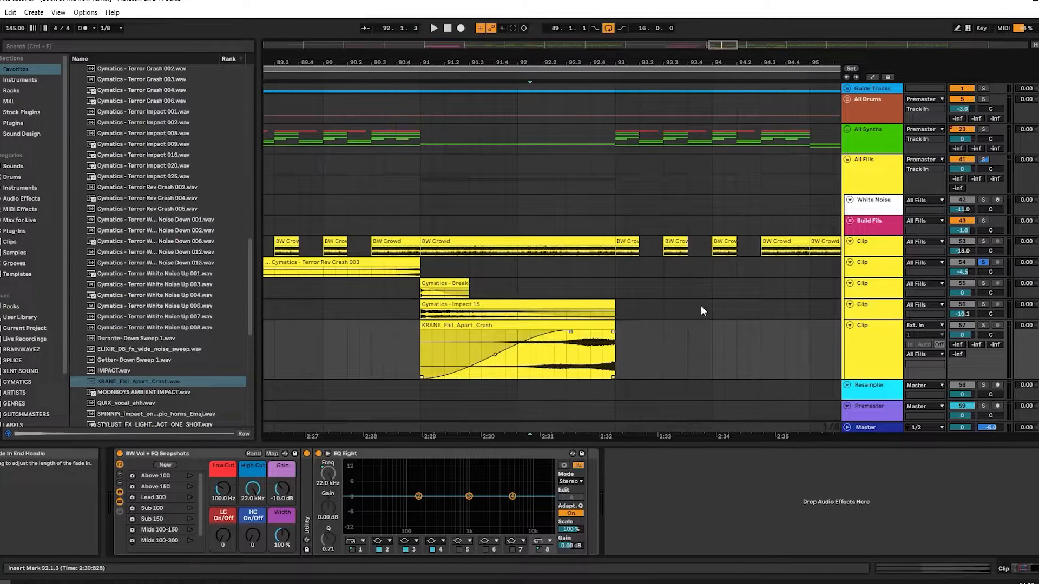
key(space)
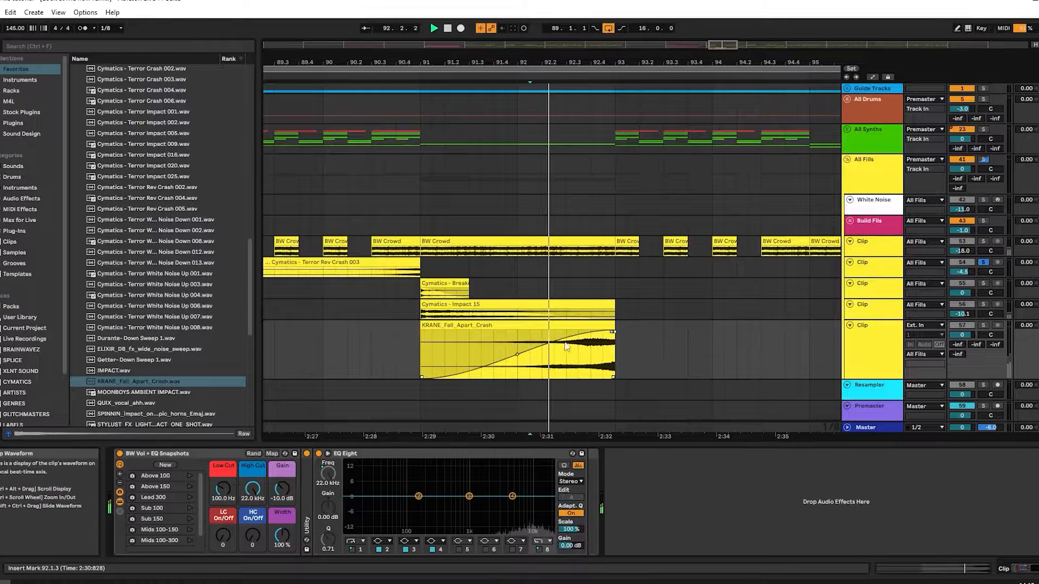
click(552, 330)
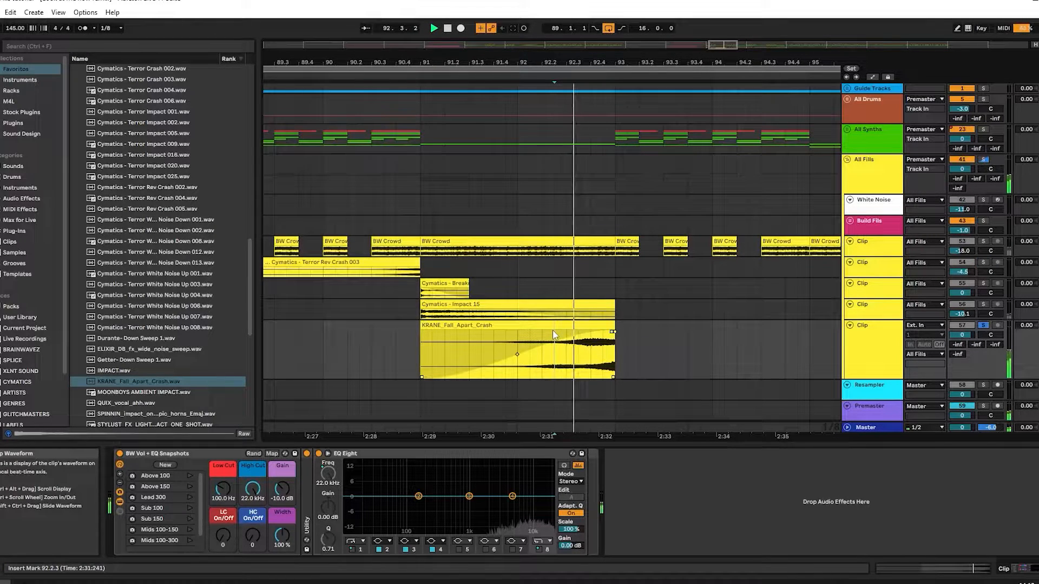
- Set the KRANE crash track's volume to -3.0 dB and bend its fade-in curve so it rises more gradually at first
click(518, 372)
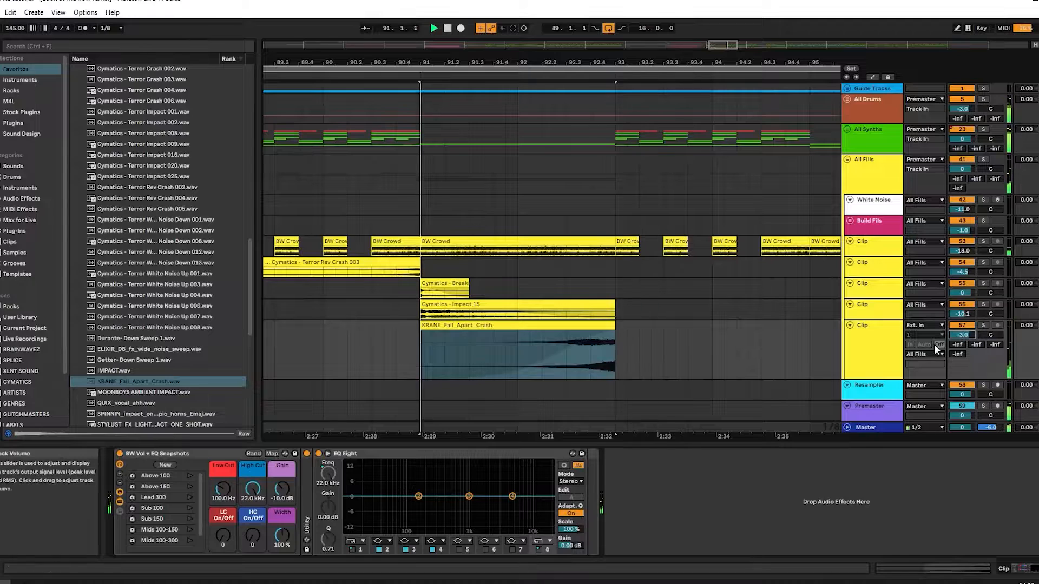
drag(570, 362, 590, 362)
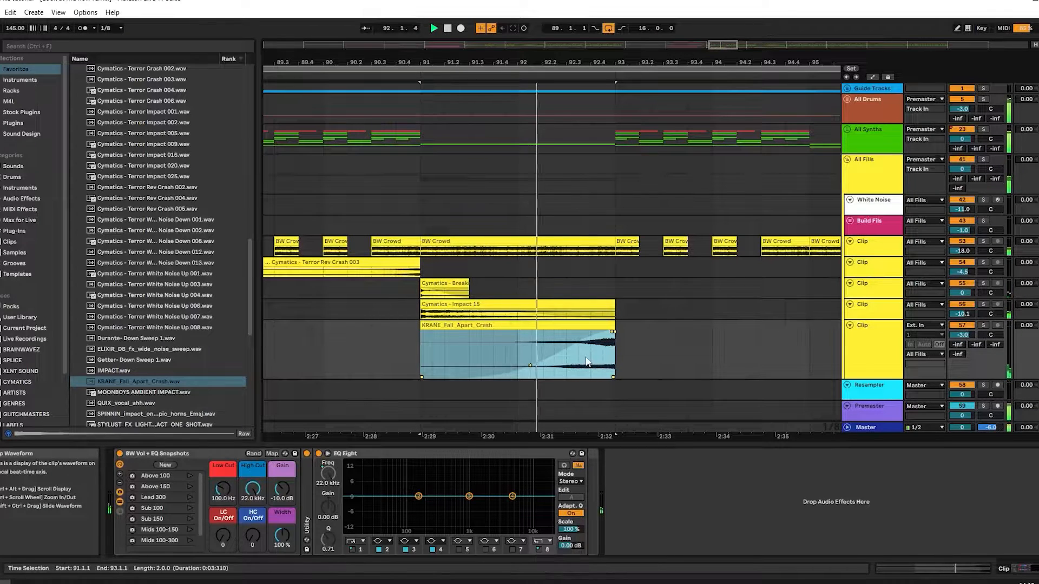
click(574, 323)
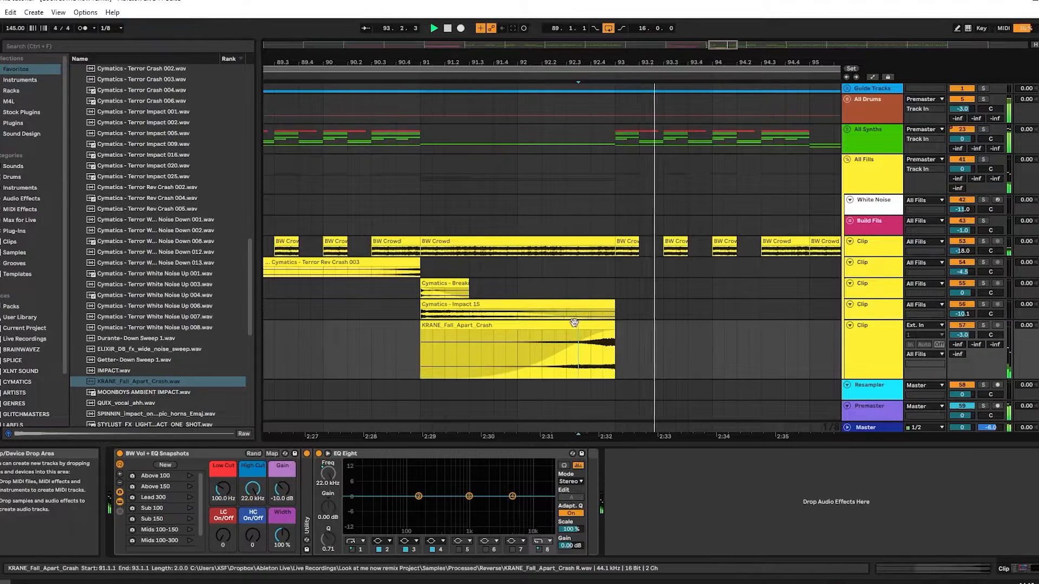
- Play Drop 2 from bar 89, collapse the KRANE crash track and stop playback
scroll(574, 323, down, 3)
click(418, 262)
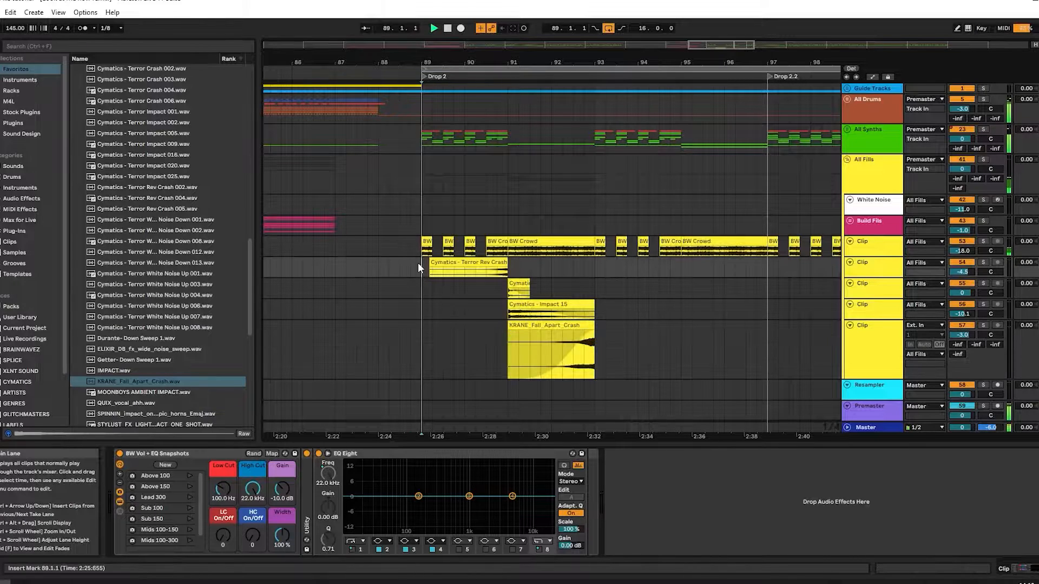
click(870, 284)
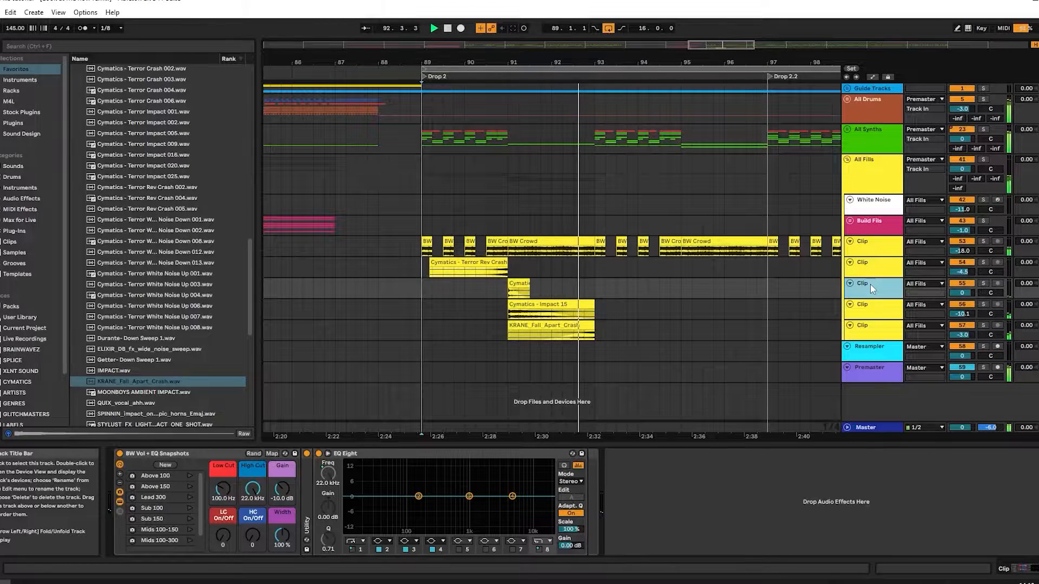
key(space)
- Expand the Breaking Glass 10 track, solo it and play the clip from bar 91
click(497, 286)
key(plus)
key(plus)
click(541, 283)
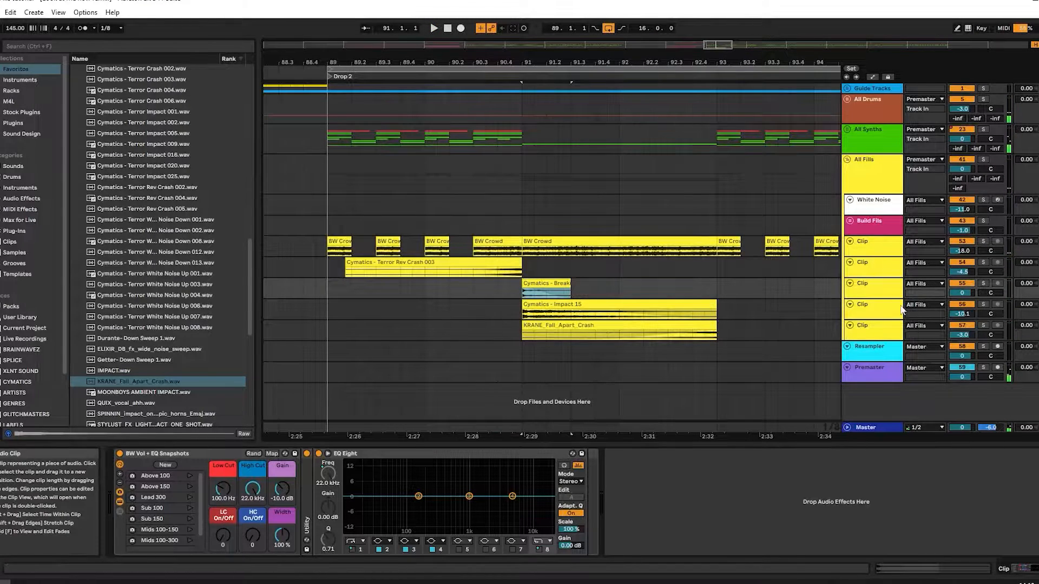
click(876, 288)
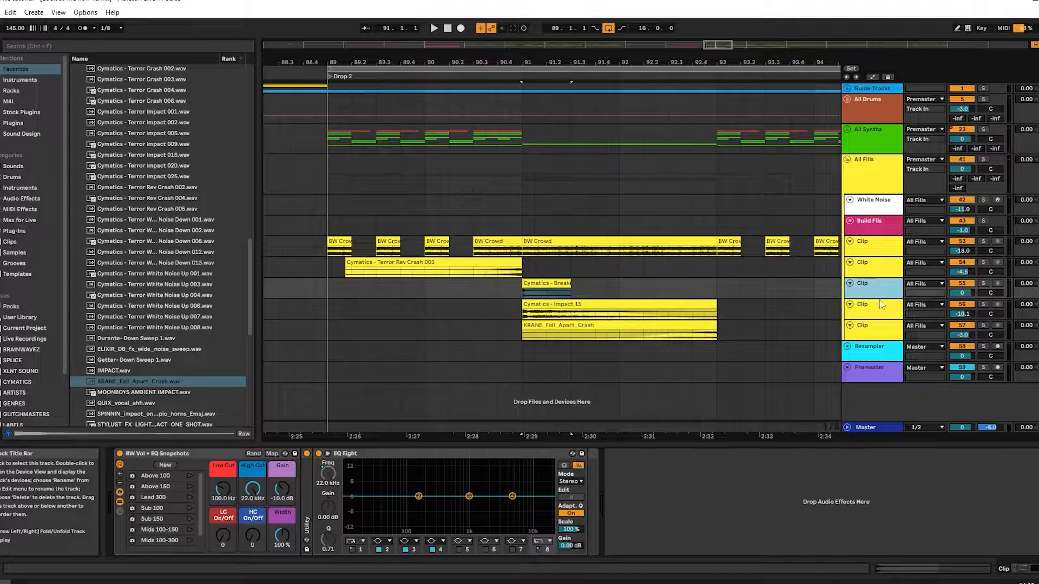
key(Right)
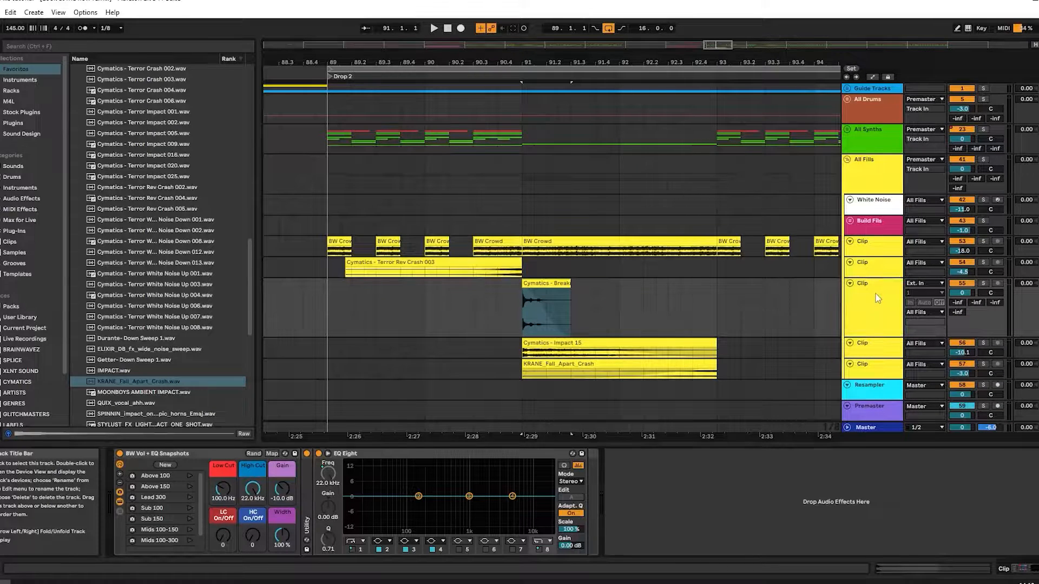
key(s)
click(510, 303)
key(space)
click(560, 283)
key(space)
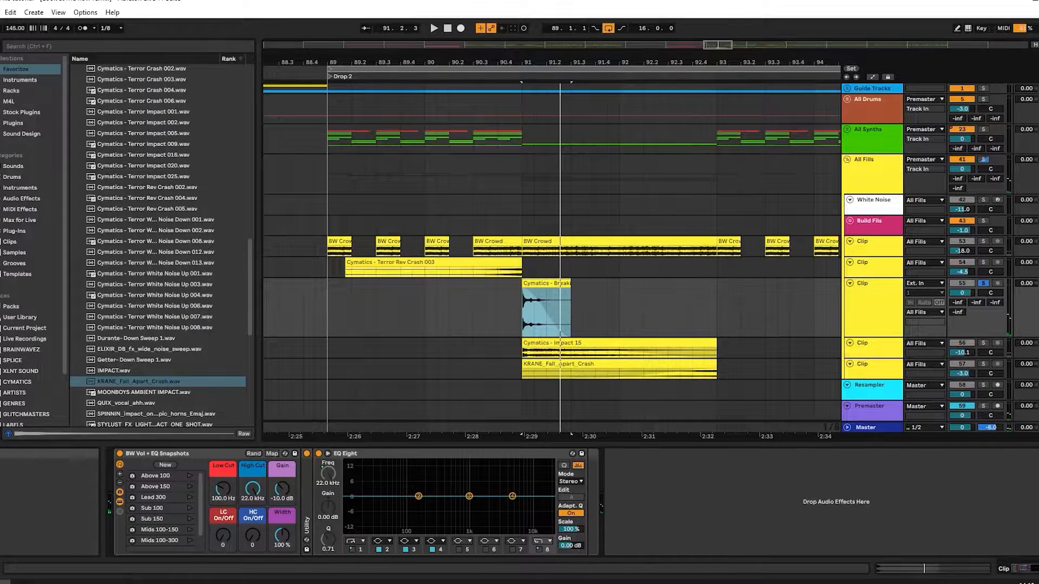
- Add the Dub Echo rack to the breaking glass track and play the clip through it
click(16, 91)
drag(105, 70, 643, 275)
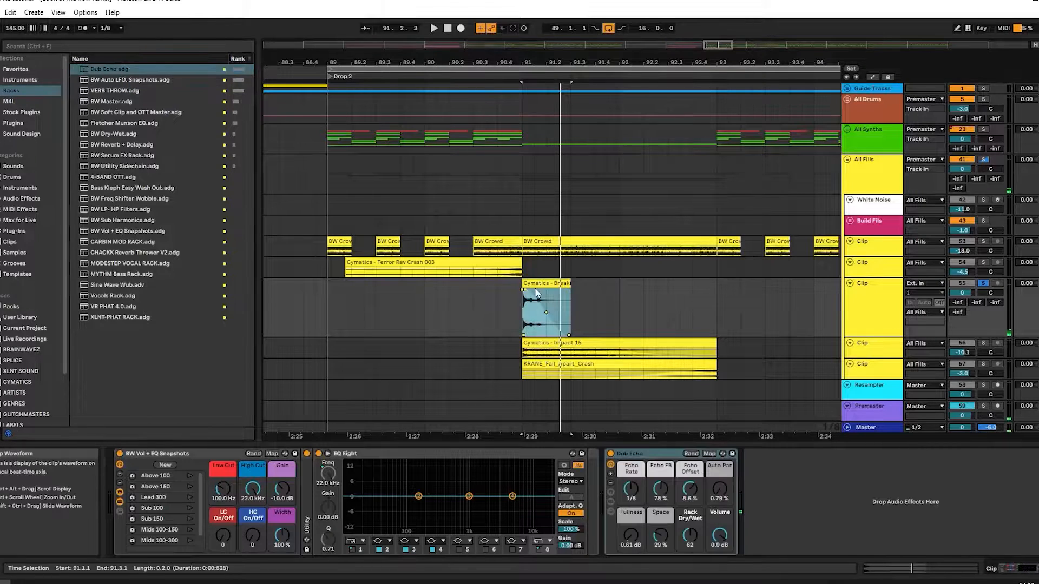
click(541, 283)
key(space)
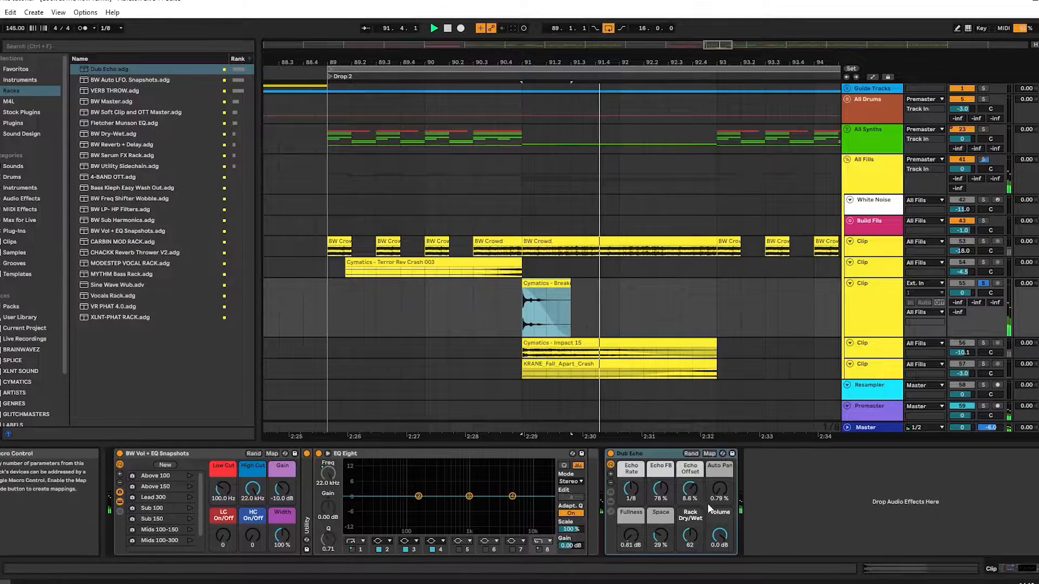
- Set Dub Echo's Echo FB to 65 %, Echo Offset to 3.9 %, Fullness to 3.48 dB, Space to 21 % and Dry/Wet to 55
drag(660, 489, 660, 466)
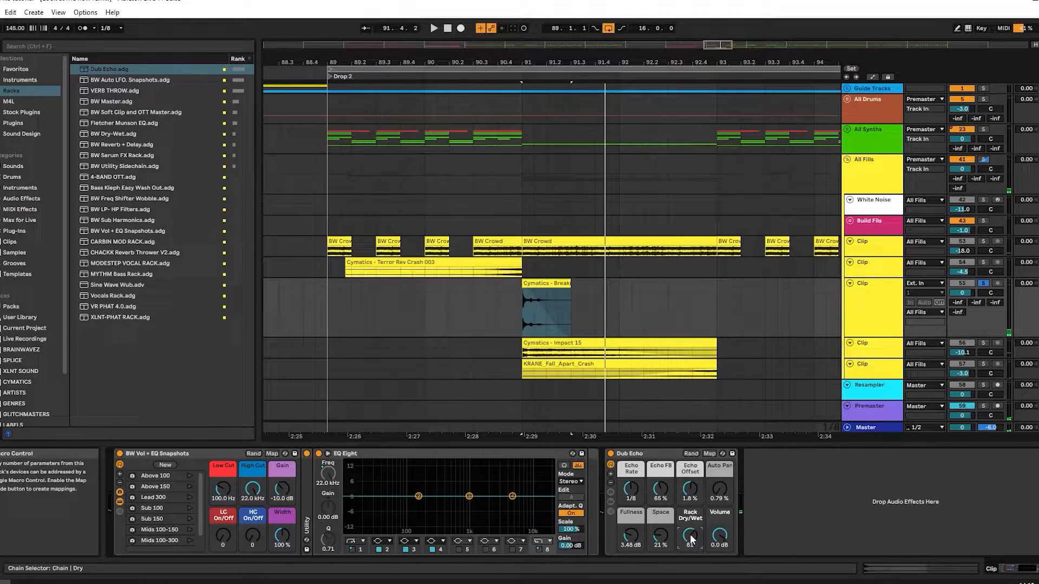
key(space)
key(space)
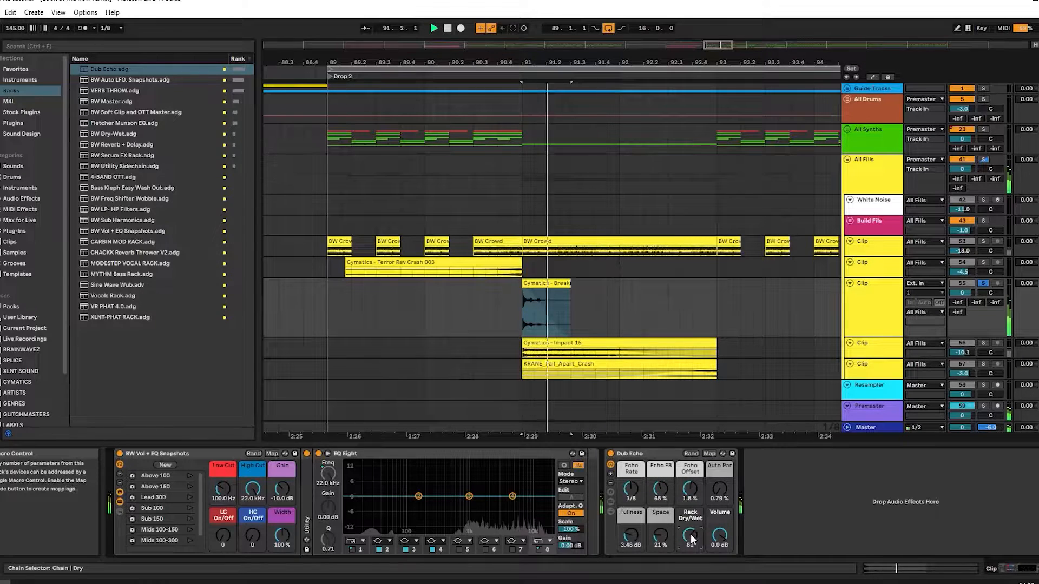
drag(690, 489, 690, 490)
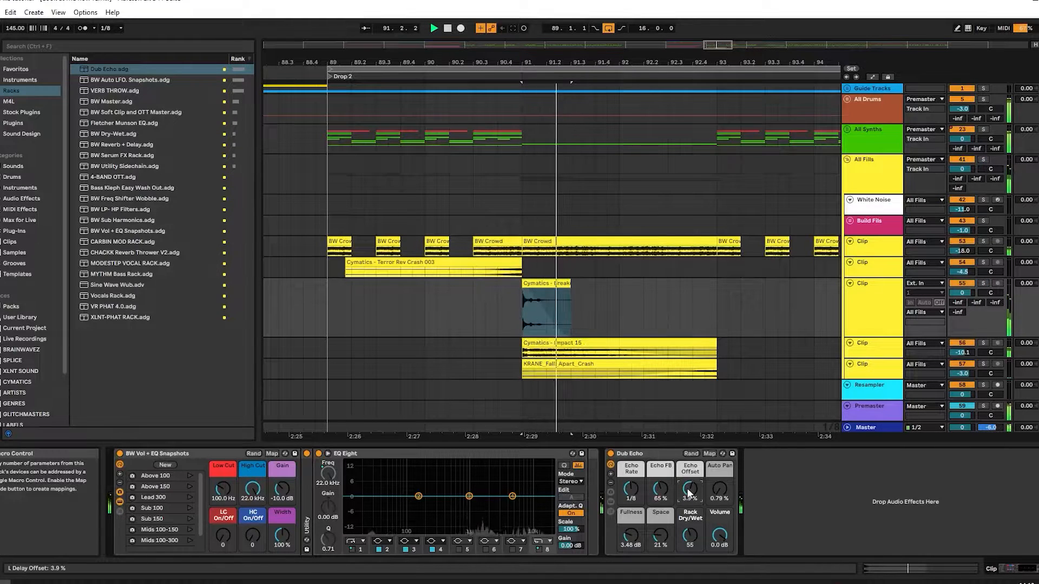
- Move the Dub Echo rack ahead of EQ Eight and replay the breaking glass clip
drag(658, 454, 368, 477)
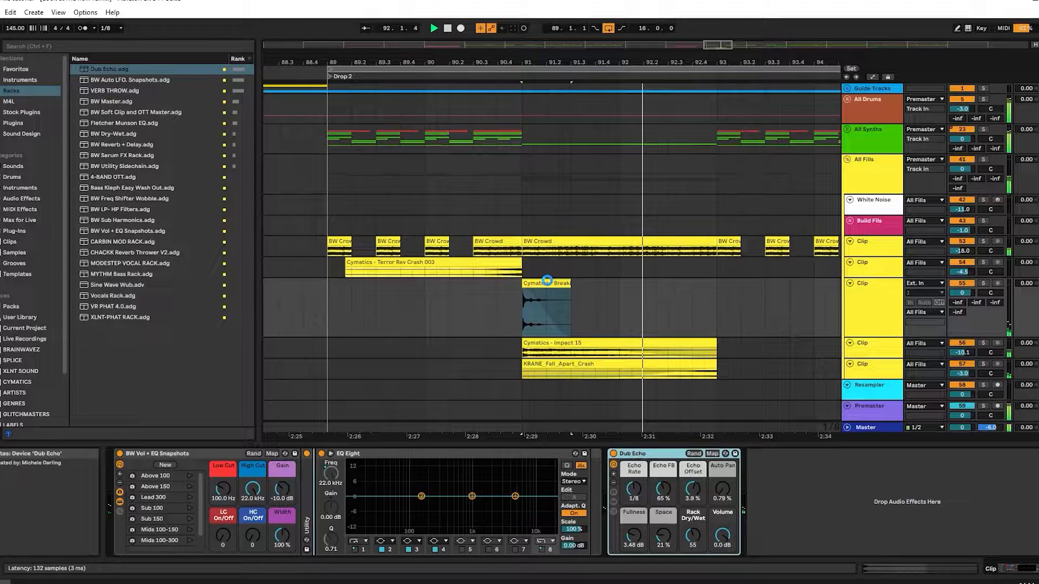
click(547, 282)
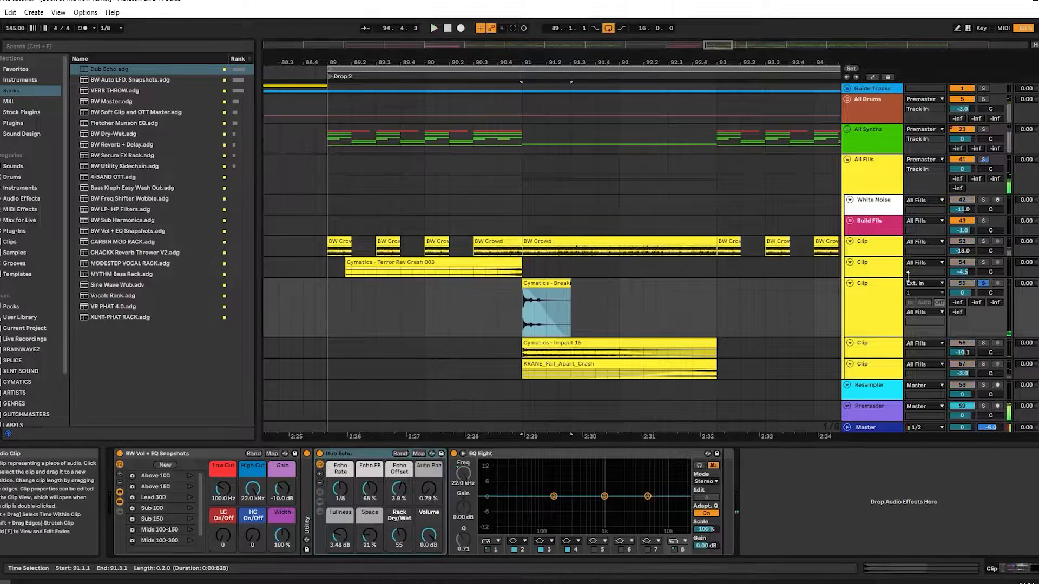
key(space)
key(space)
- Set the breaking glass track's A-SC Reverb send to -8.0 dB while replaying the clip, and unsolo the track
click(982, 284)
drag(956, 303, 956, 265)
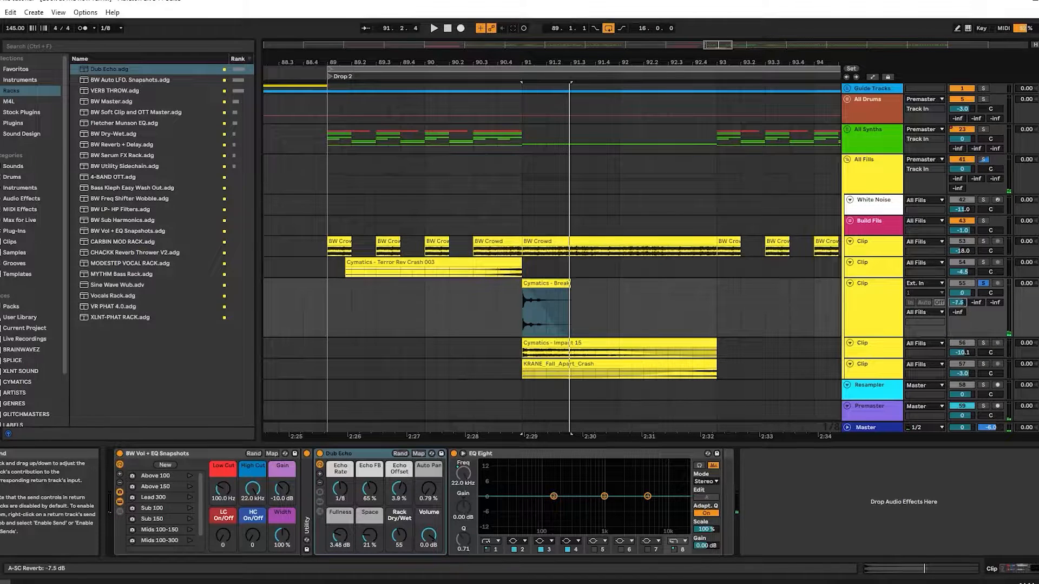
key(space)
key(space)
key(space)
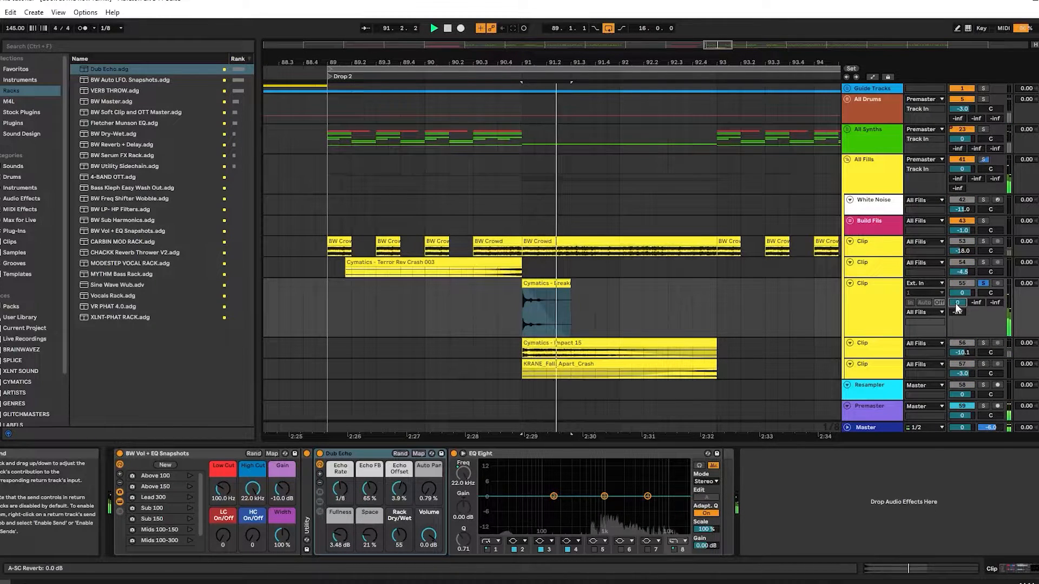
mouse_move(956, 304)
mouse_down()
mouse_move(956, 318)
mouse_move(956, 306)
mouse_up()
key(space)
key(space)
key(s)
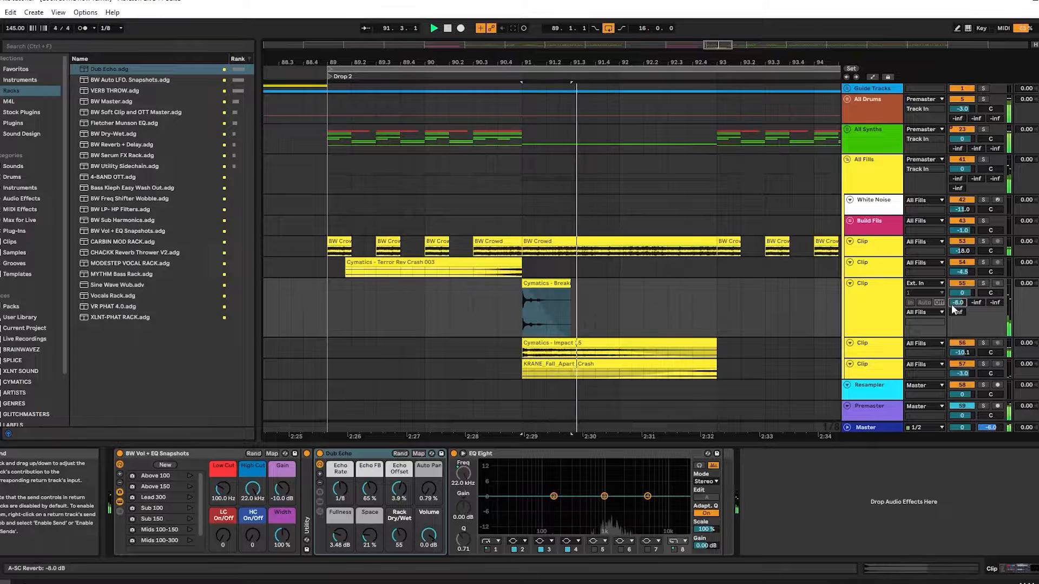
- Play the breaking glass fill within the full mix from bar 91, collapse its track and stop playback
click(567, 293)
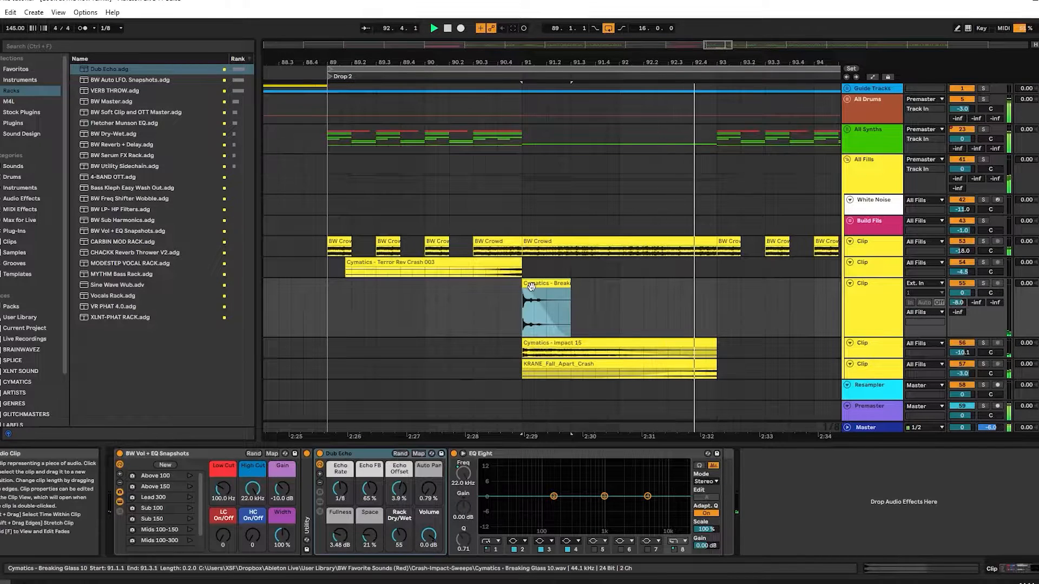
key(space)
key(space)
key(space)
key(space)
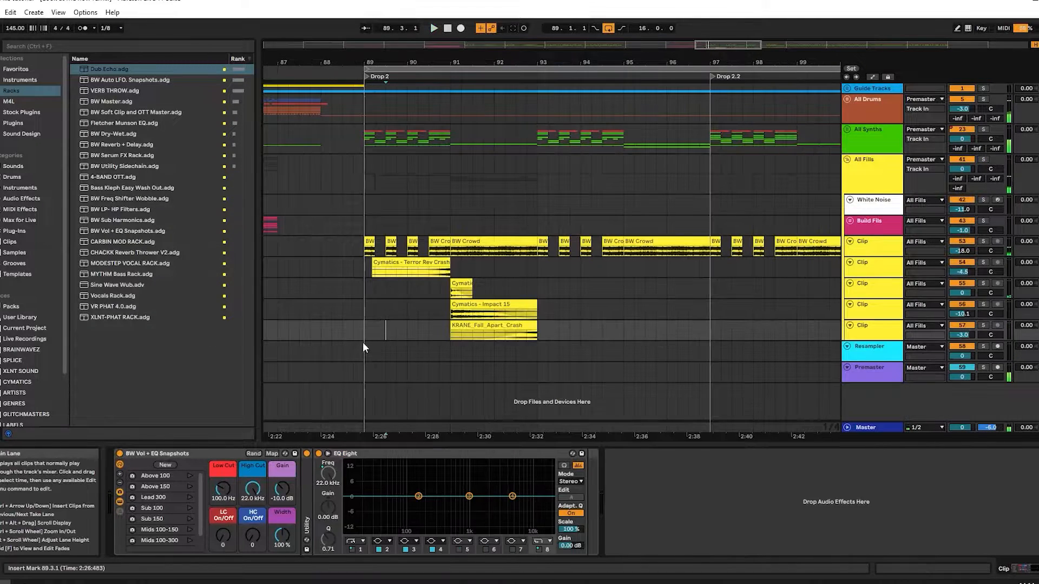
- Add another empty Clip track below the KRANE crash track and audition Cymatics - Breaking Glass 6.wav from the Favorites
click(363, 345)
click(364, 205)
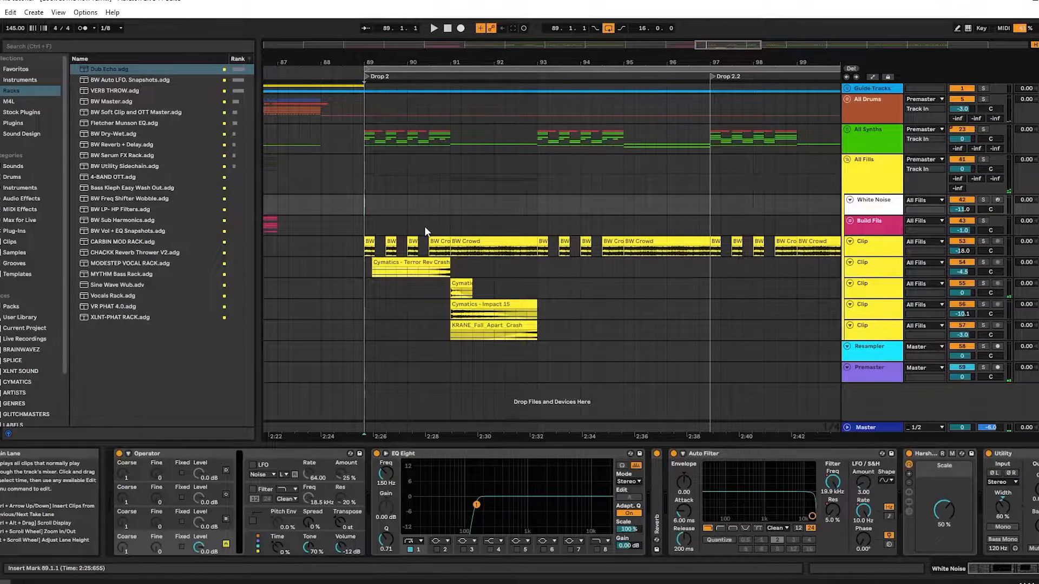
click(369, 352)
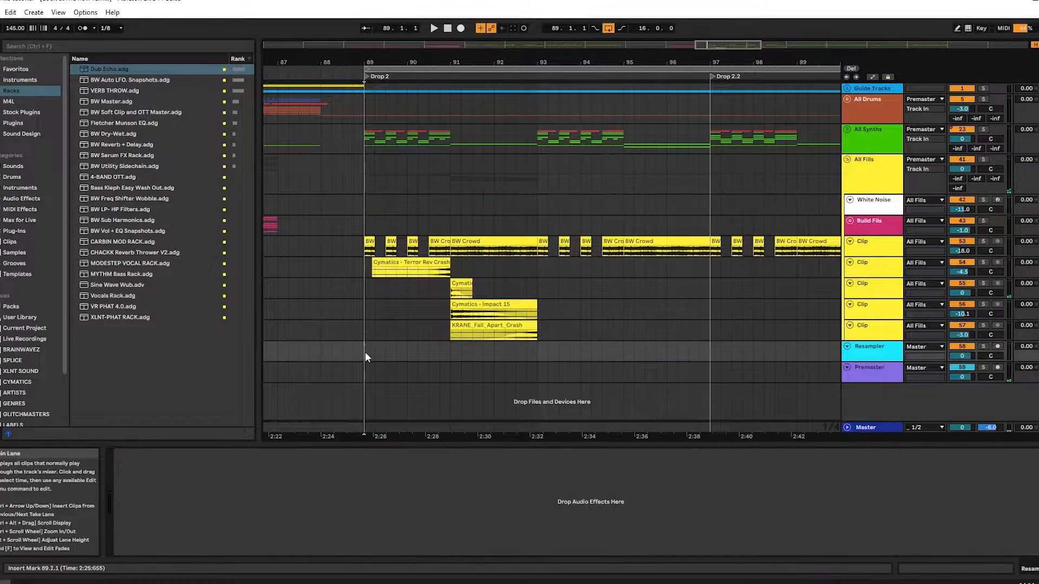
click(877, 332)
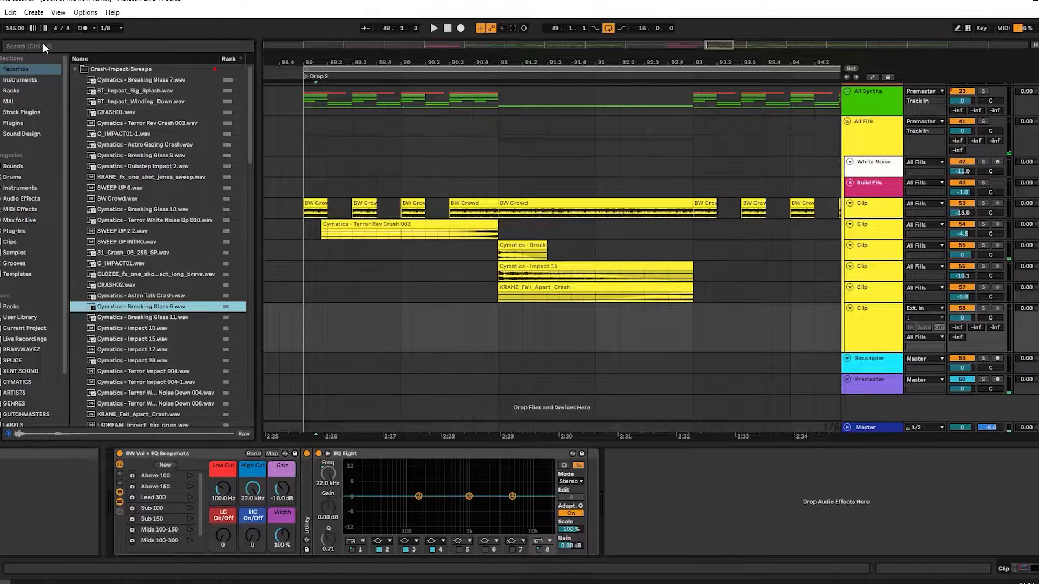
- Search the Favorites for "crash" and audition impact samples, including Cymatics - Impact 28.wav and the CLOZEE breath impact
click(44, 45)
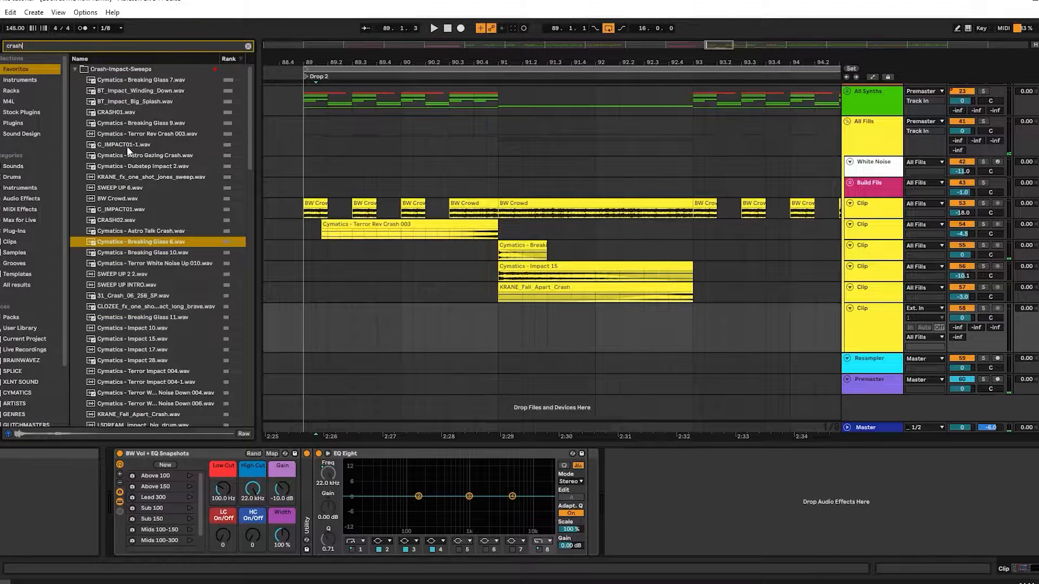
scroll(136, 274, down, 3)
click(135, 270)
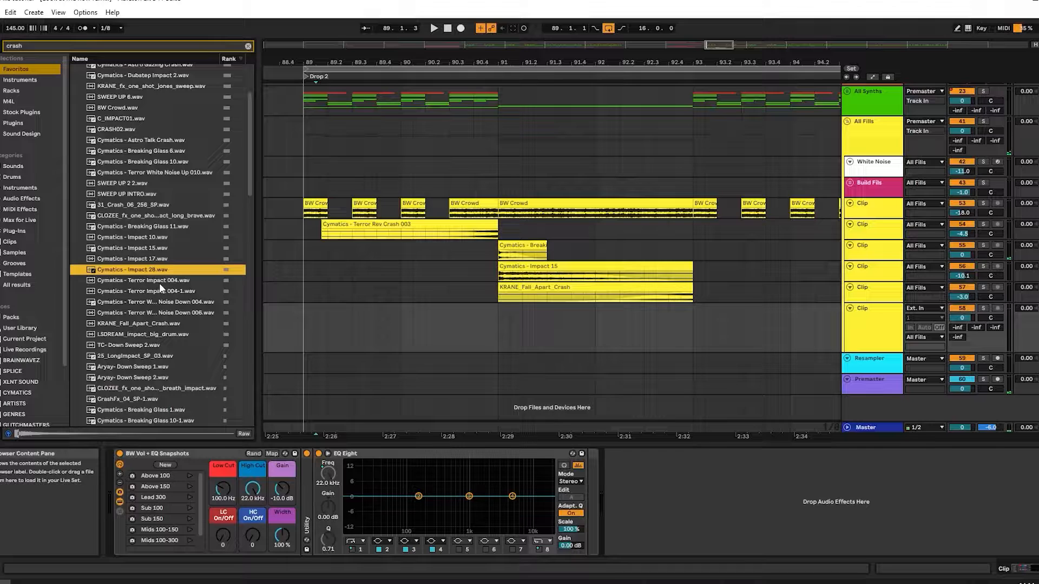
click(155, 215)
scroll(132, 171, down, 2)
click(147, 139)
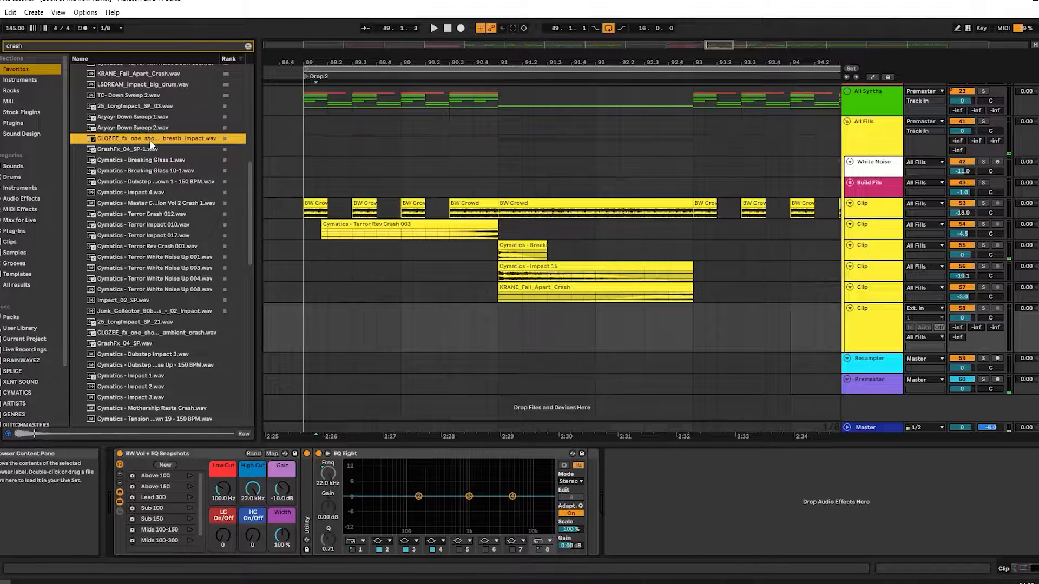
- Place the CLOZEE long breath impact sample at bar 89 on the empty Clip track and set the track volume to -16.1 dB
drag(141, 140, 320, 311)
double_click(321, 311)
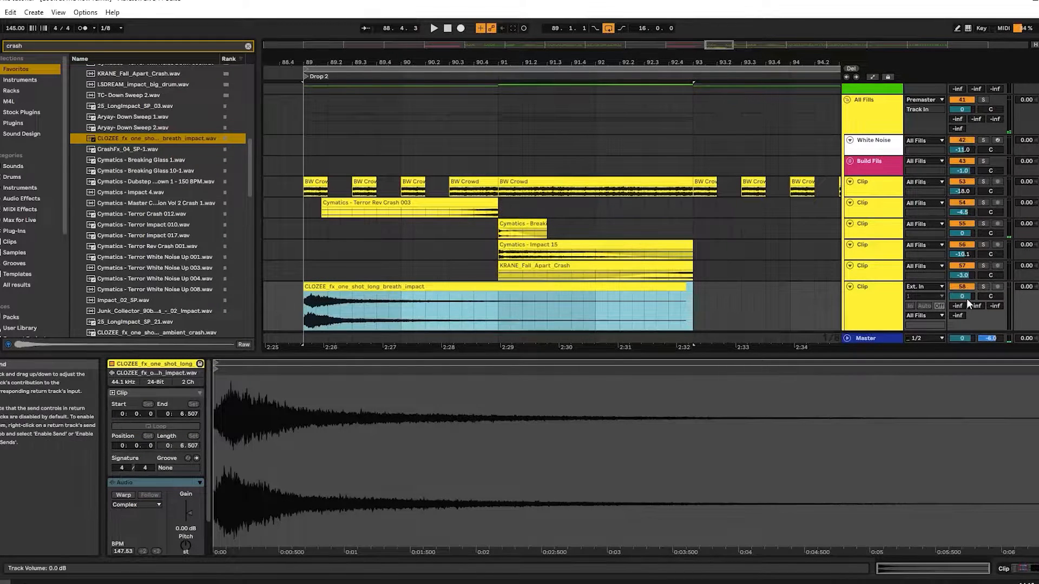
key(space)
drag(966, 298, 968, 304)
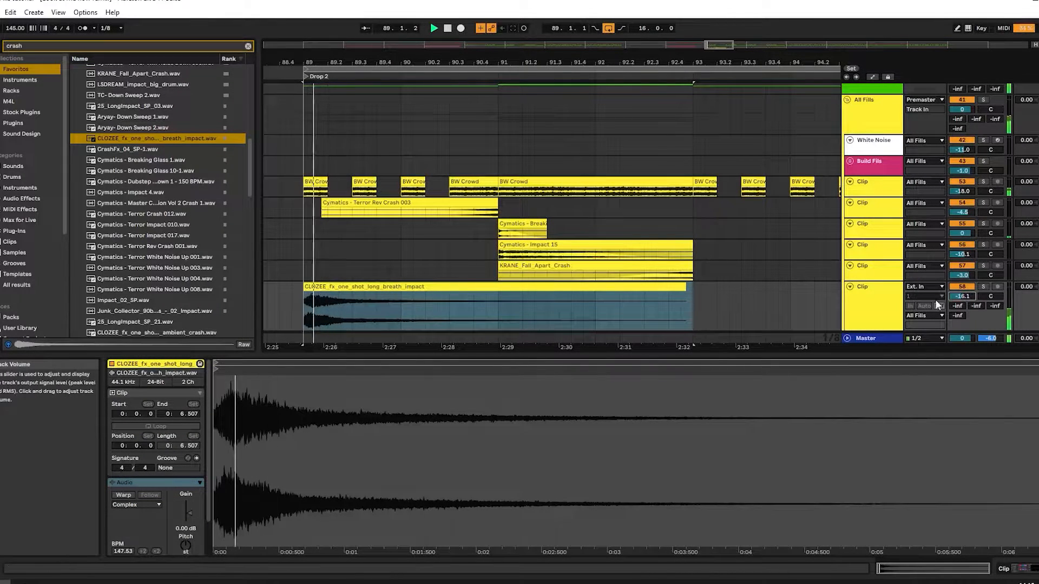
- Shorten the breath impact clip to end at bar 91, move it onto the breaking glass track and replay it
drag(685, 288, 497, 285)
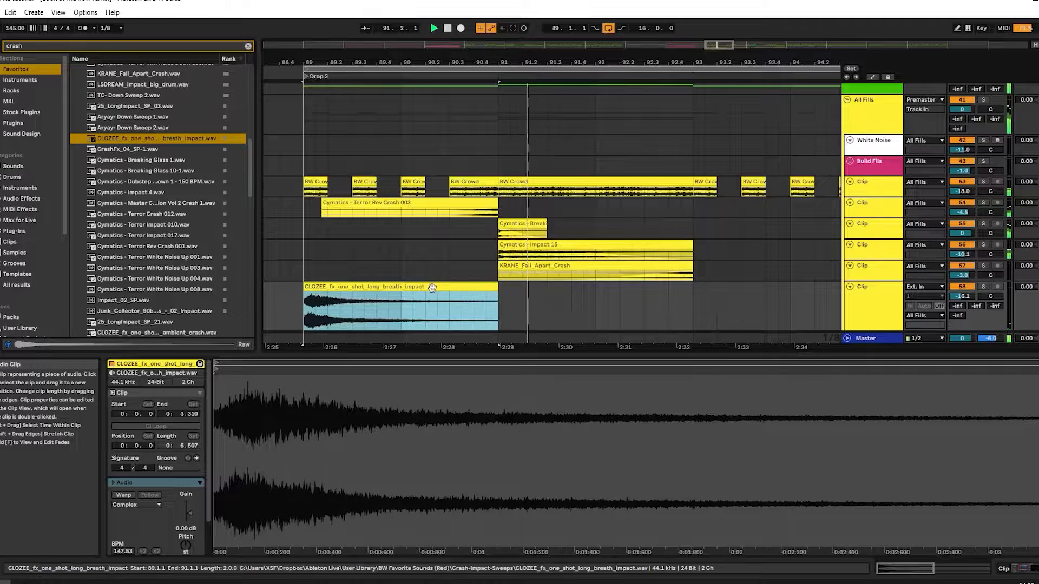
drag(432, 287, 390, 224)
key(space)
key(space)
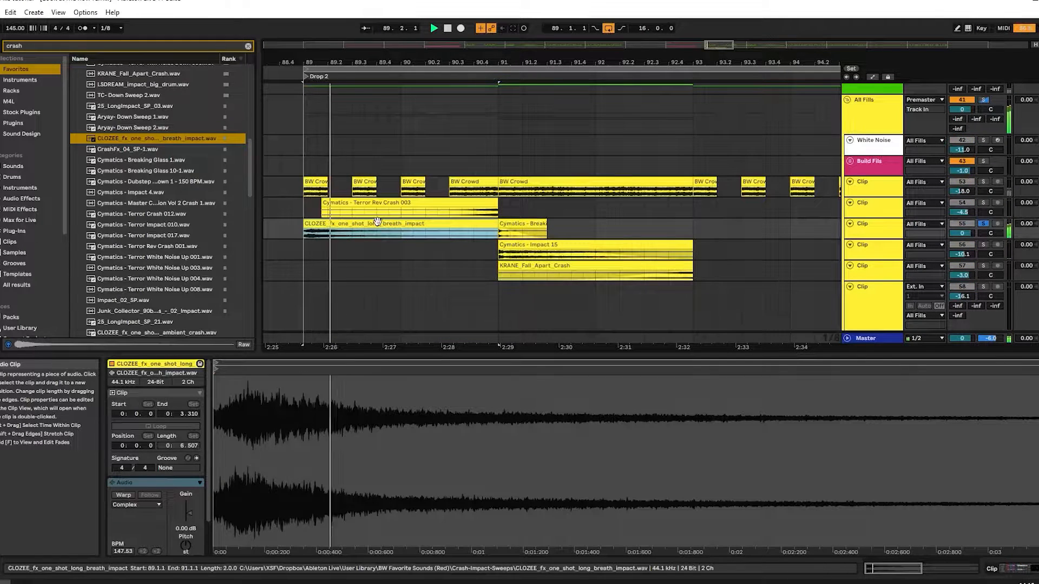
- Try a gain of -11.4 dB on the breath impact clip, unsolo the track during replay and undo the gain change
click(890, 222)
key(shift+Tab)
drag(186, 508, 185, 522)
key(space)
key(space)
key(space)
key(s)
key(space)
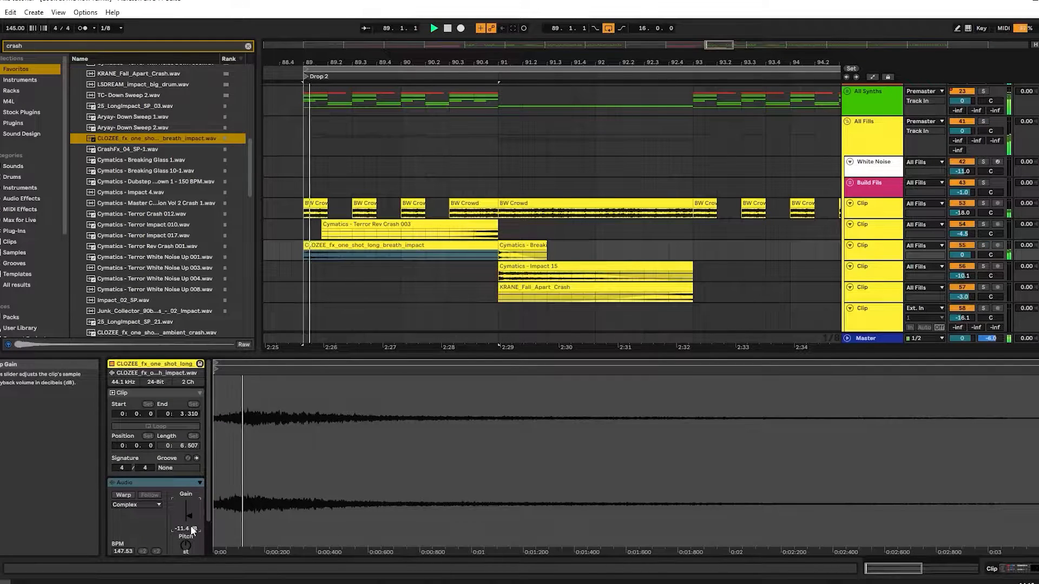
key(space)
key(ctrl+z)
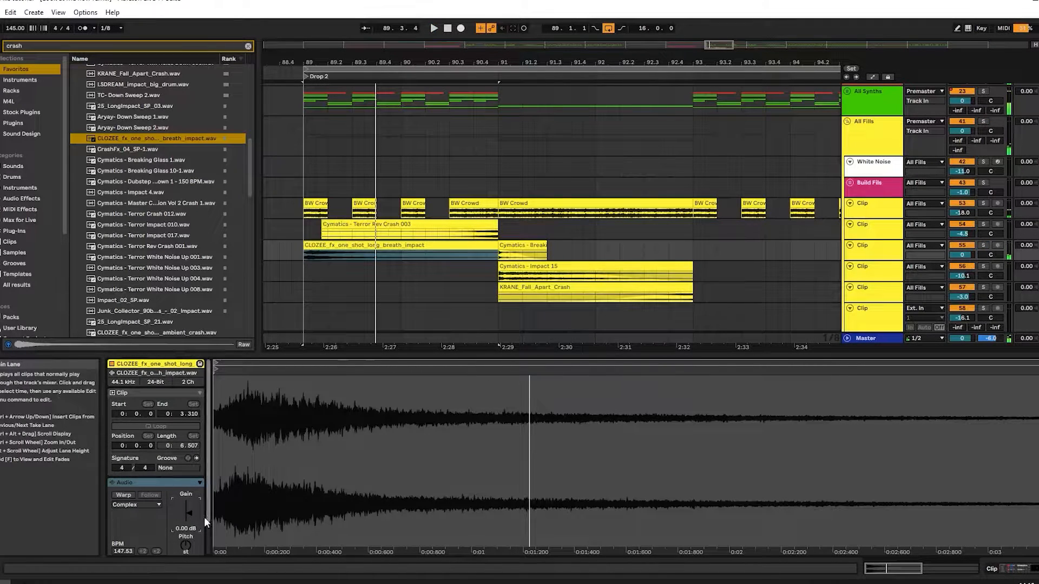
- Set the breath impact clip's gain to -19.2 dB during playback, expand and solo its track, and stop playback
drag(195, 534, 189, 533)
key(space)
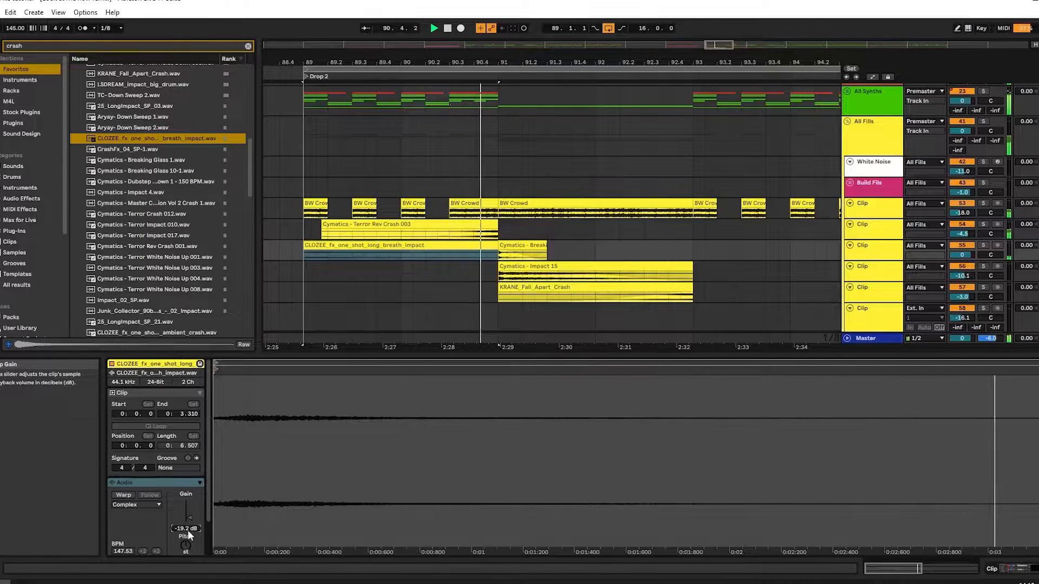
key(shift+Tab)
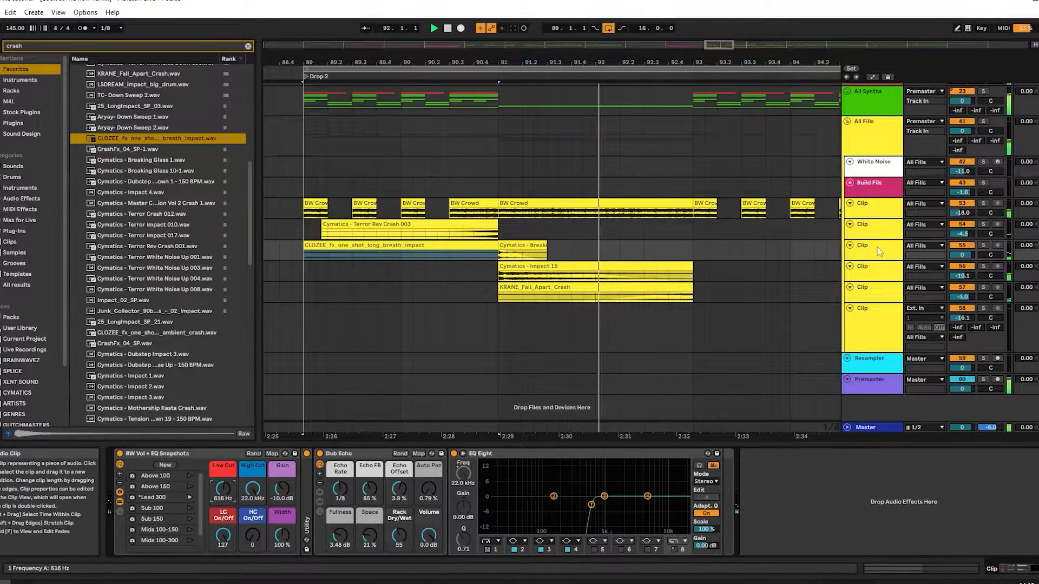
click(865, 255)
scroll(864, 260, up, 5)
key(s)
key(space)
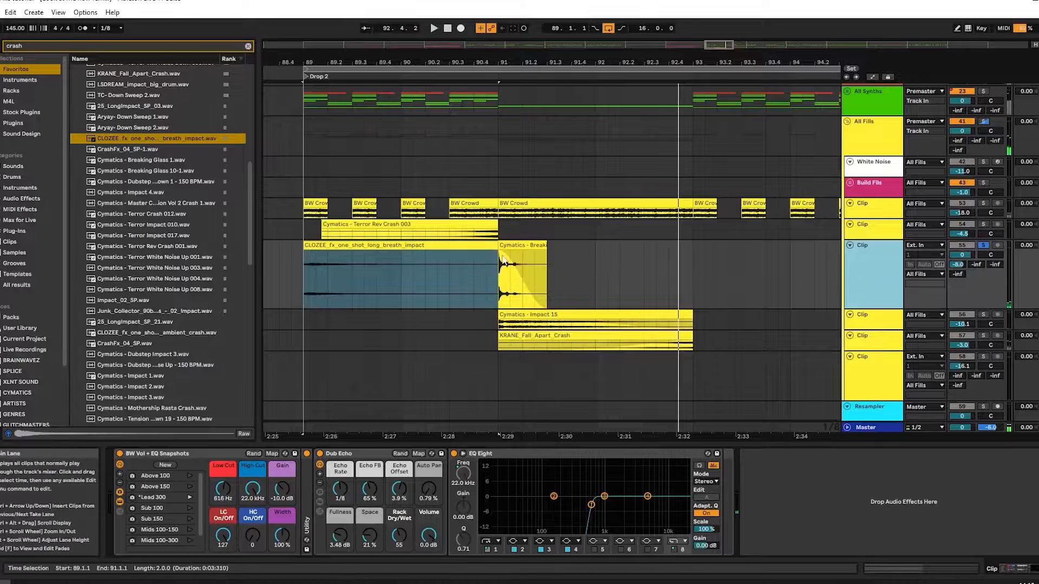
- Set the breath impact clip's gain to -15.4 dB while comparing it soloed and within the full mix
click(539, 279)
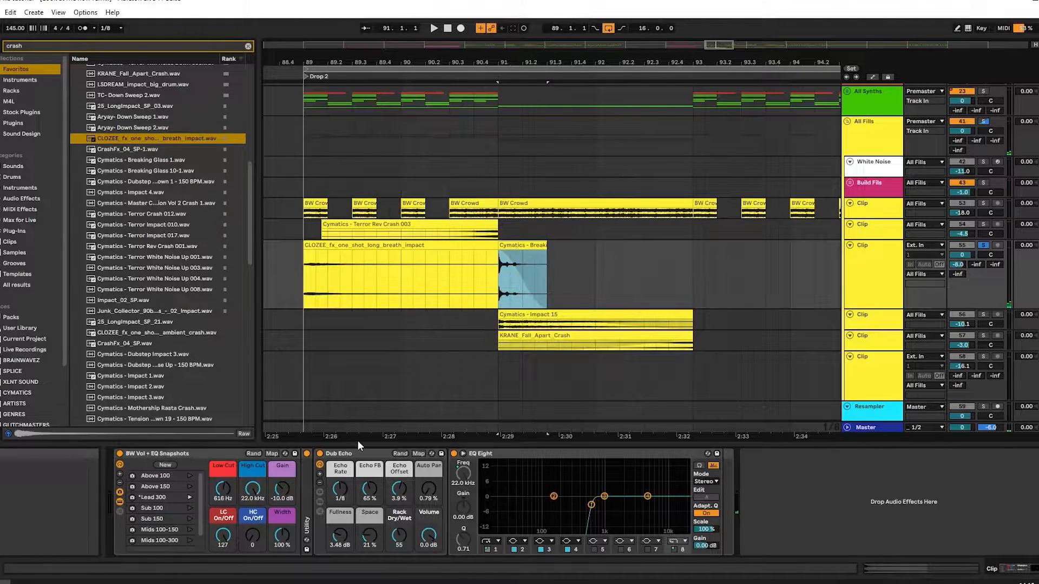
click(378, 454)
click(382, 244)
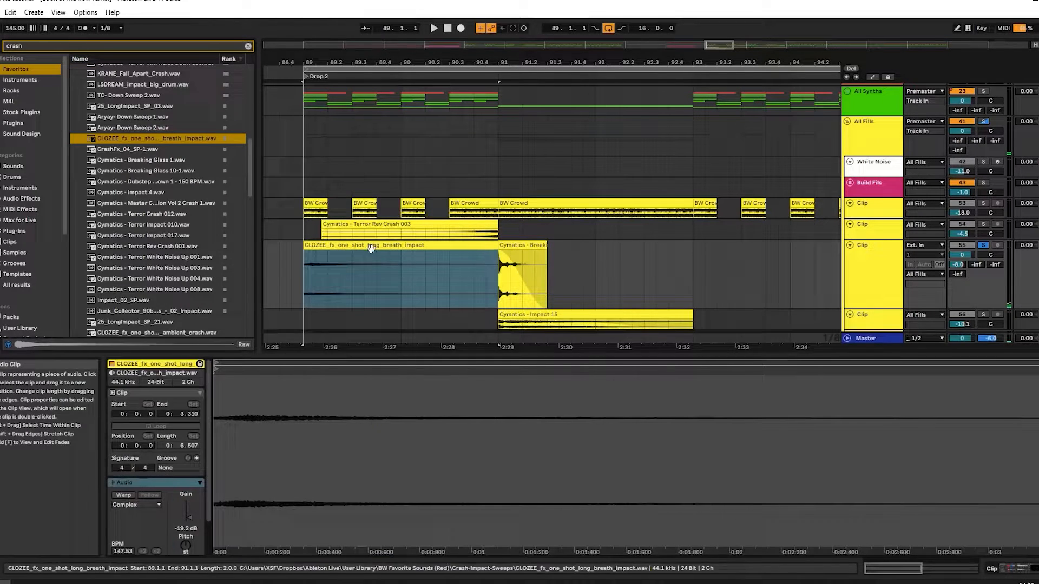
double_click(382, 244)
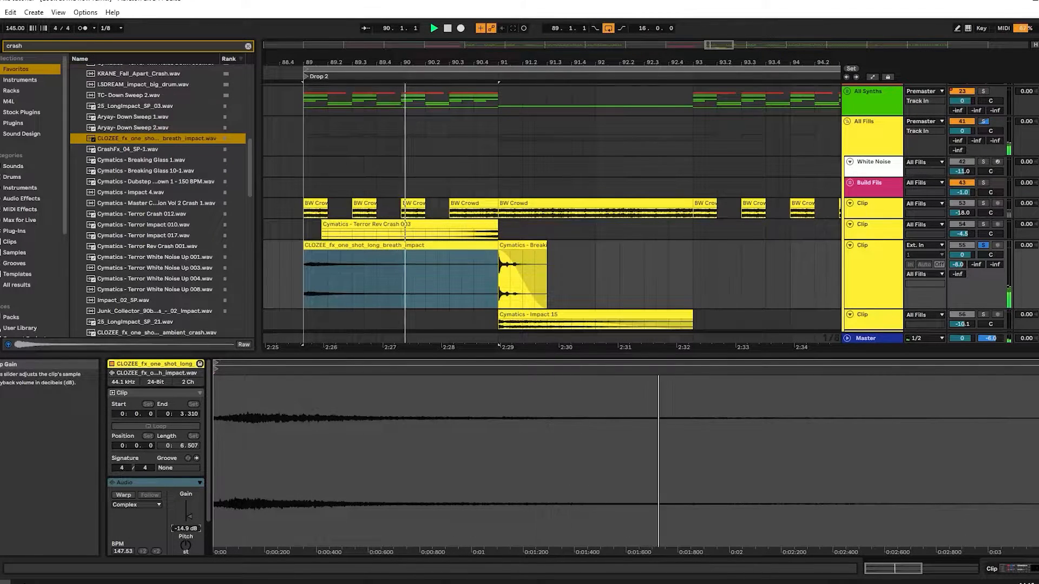
key(space)
key(s)
key(space)
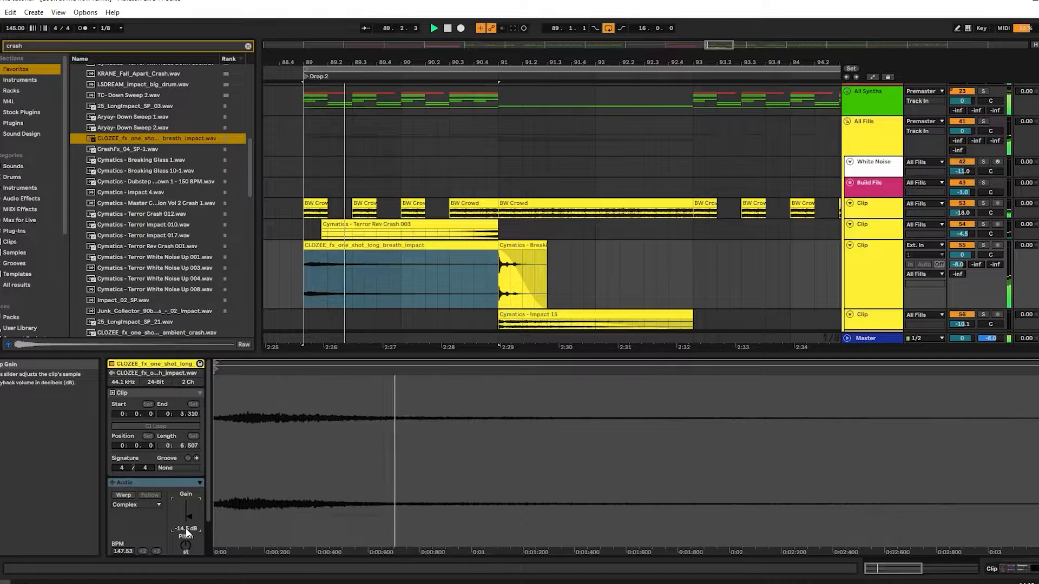
drag(185, 529, 185, 532)
key(space)
key(space)
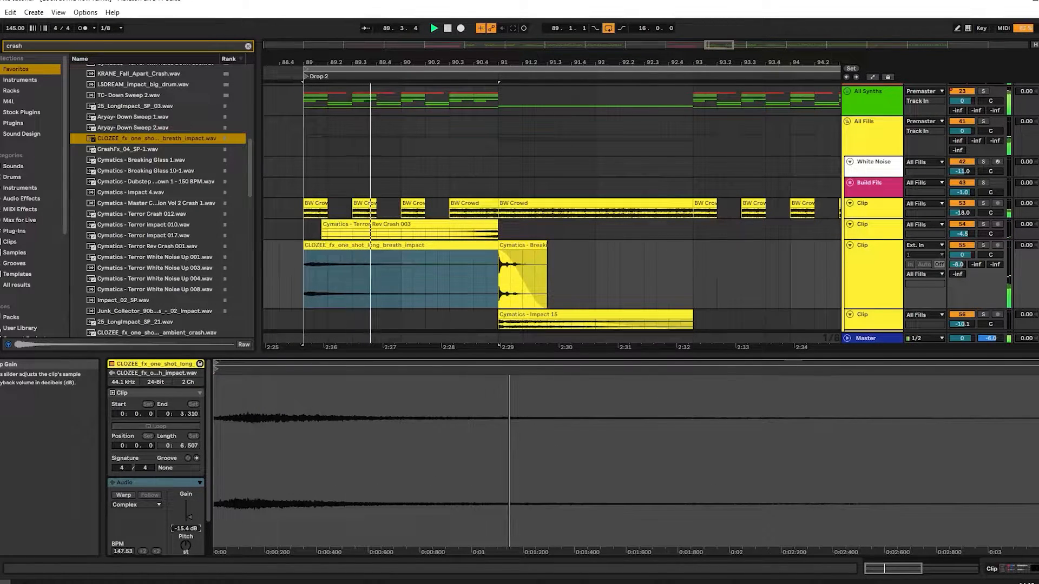
- Play the breath impact from bar 89 soloed and within the full mix, stop playback and collapse its track
click(890, 258)
key(Left)
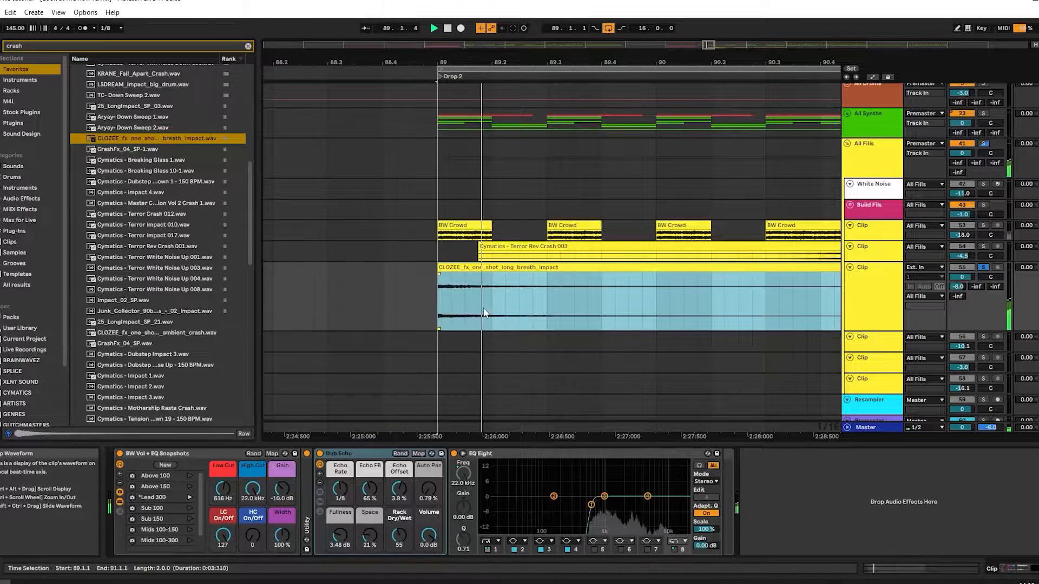
scroll(483, 313, down, 3)
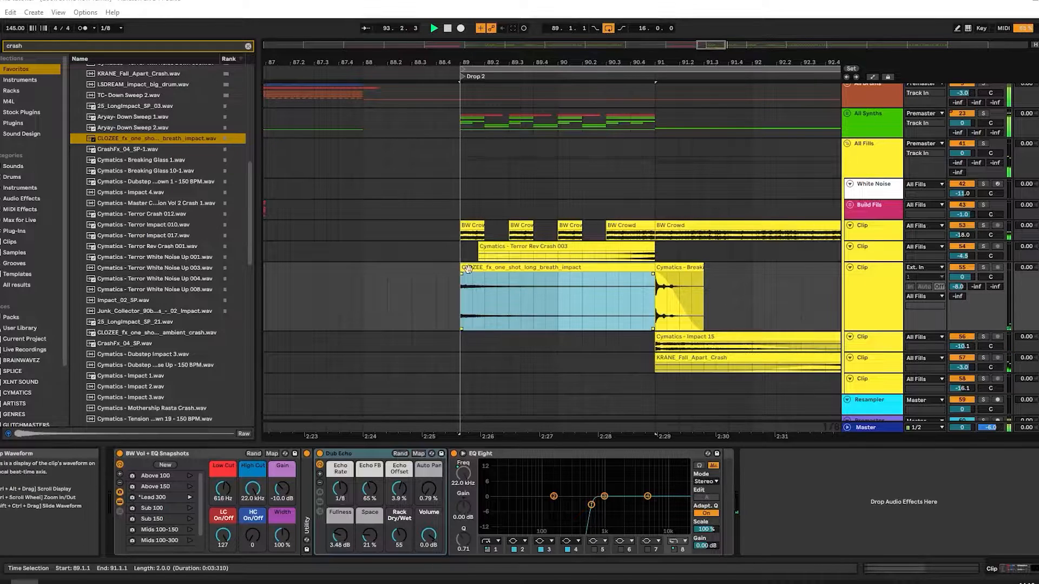
scroll(463, 266, down, 2)
key(space)
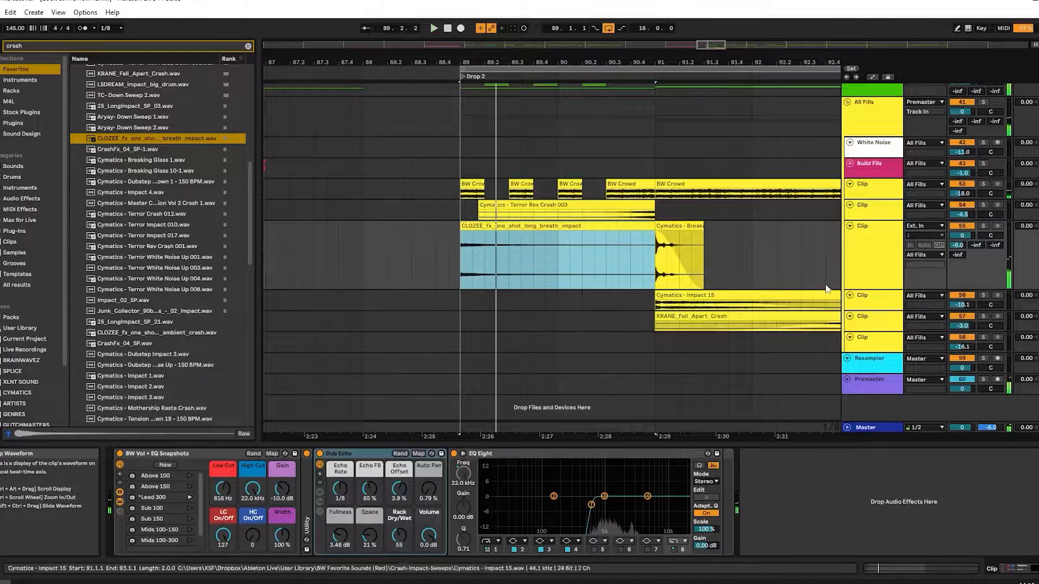
click(849, 225)
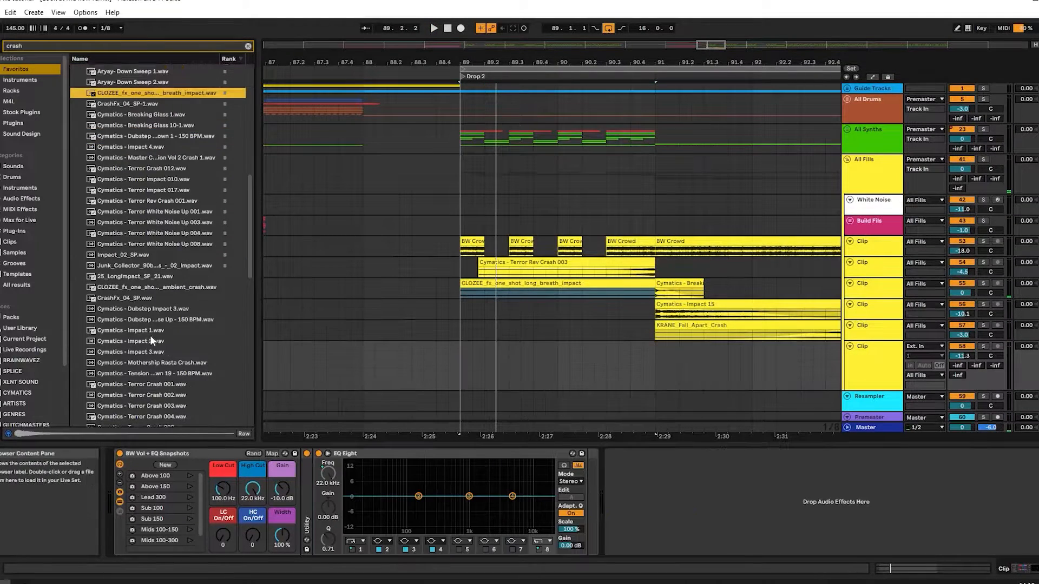
- Audition the CLOZEE long ambient crash, place it on the empty Clip track and trim its start to bar 89
scroll(151, 335, down, 2)
click(144, 241)
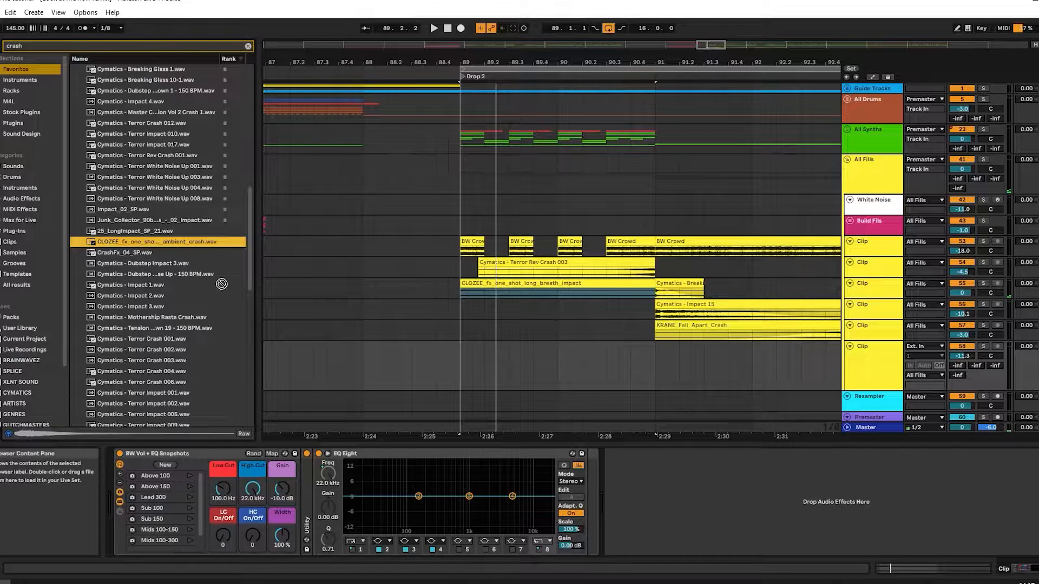
drag(222, 284, 450, 366)
click(122, 494)
key(shift+Tab)
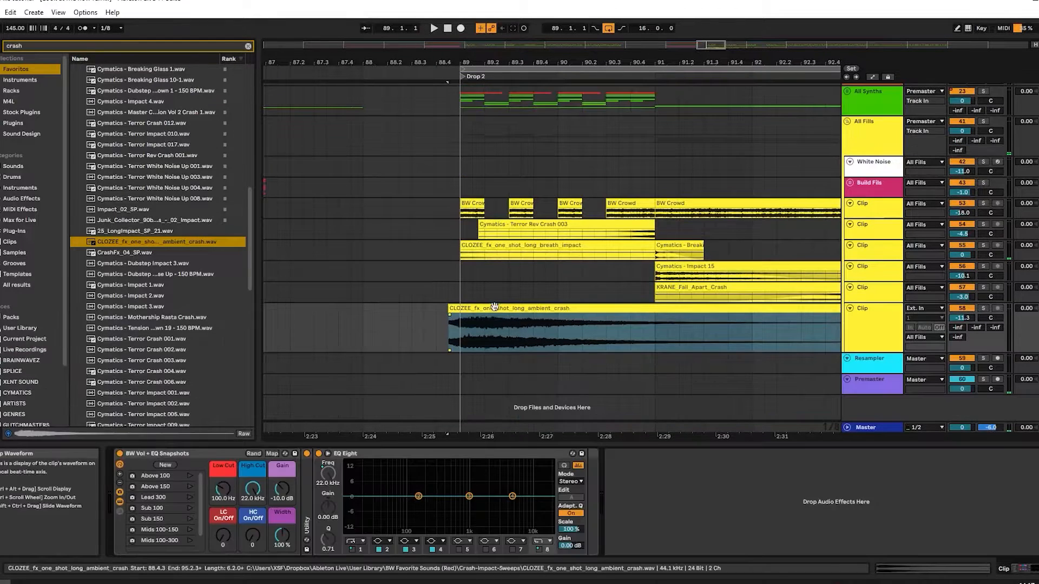
drag(449, 308, 461, 307)
- Play the ambient crash soloed, set its track volume to -15.4 dB, unsolo it and replay it within the mix
key(s)
key(space)
drag(962, 318, 962, 325)
click(534, 308)
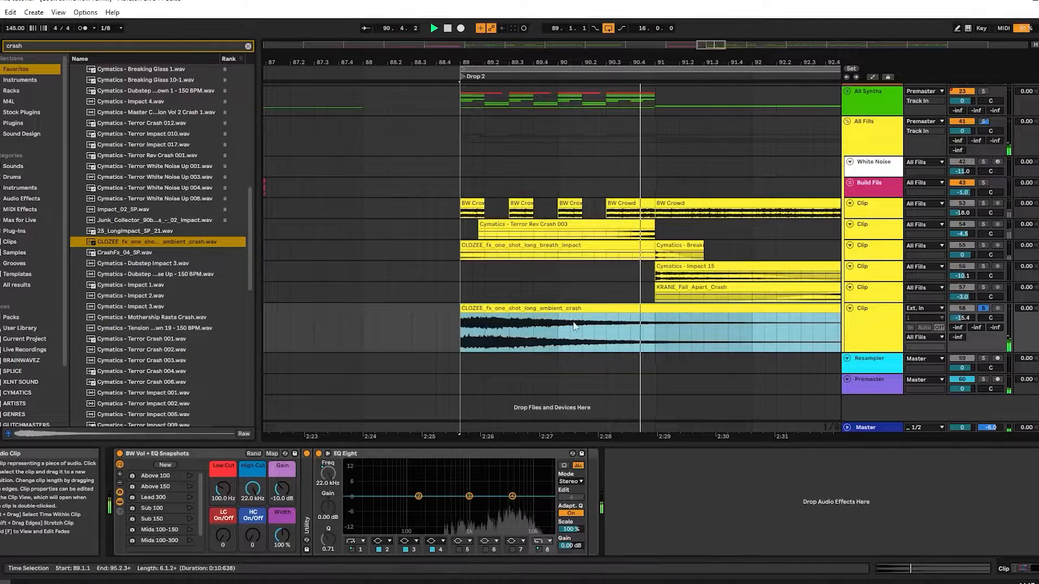
key(s)
key(shift+Tab)
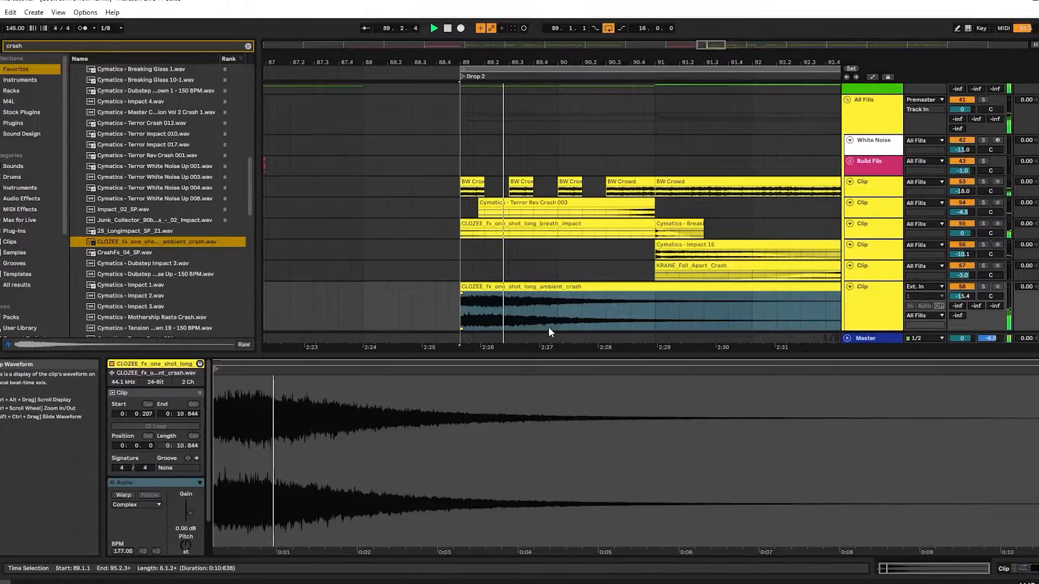
key(shift+Tab)
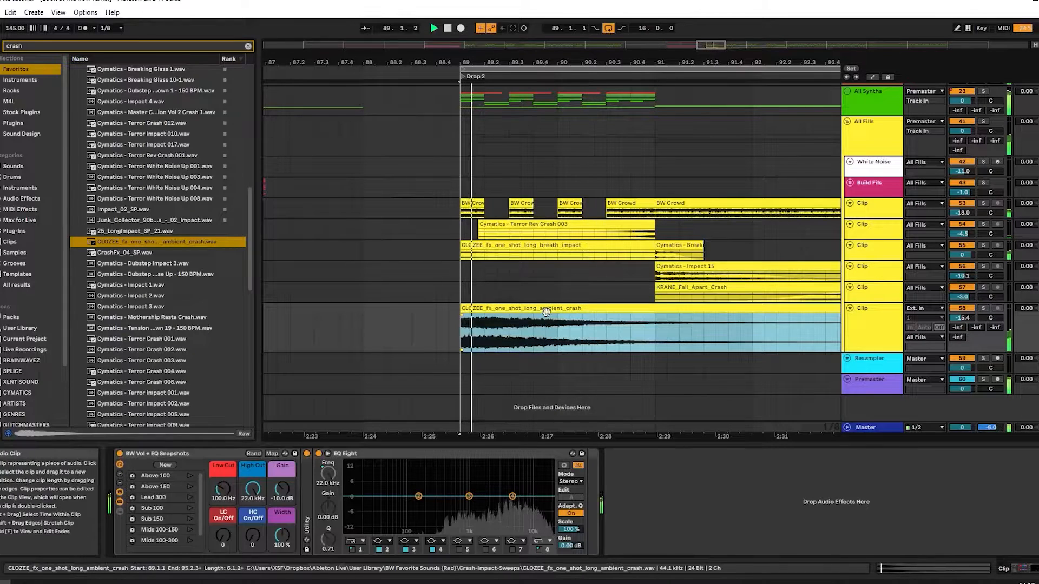
- Split the ambient crash clip at bar 91 and delete the part after the split
click(655, 330)
key(ctrl+e)
key(Delete)
click(564, 339)
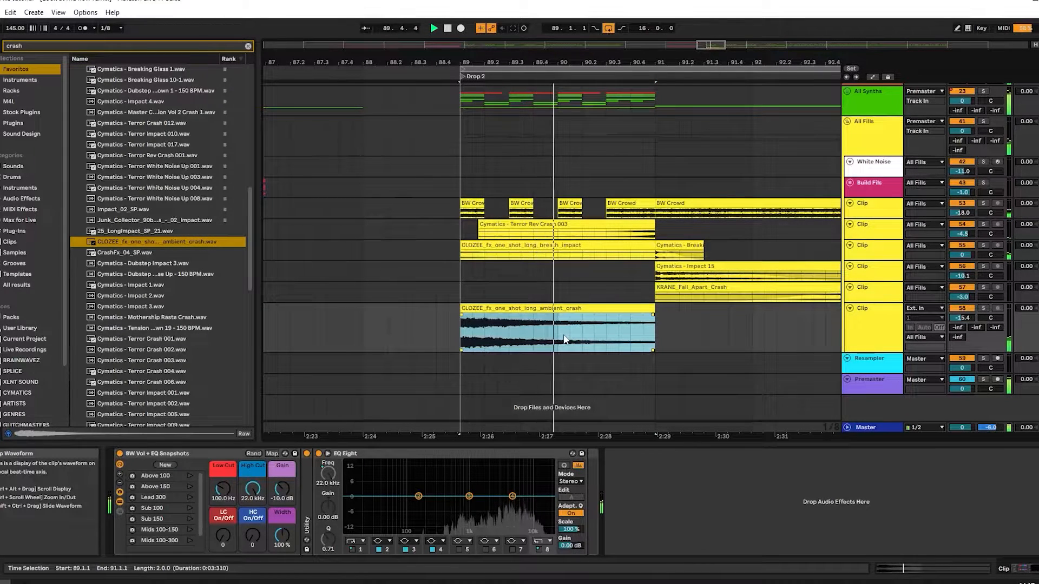
- Set the ambient crash track's volume to -16.6 dB and its A-SC Reverb send to -1.0 dB during playback
click(962, 308)
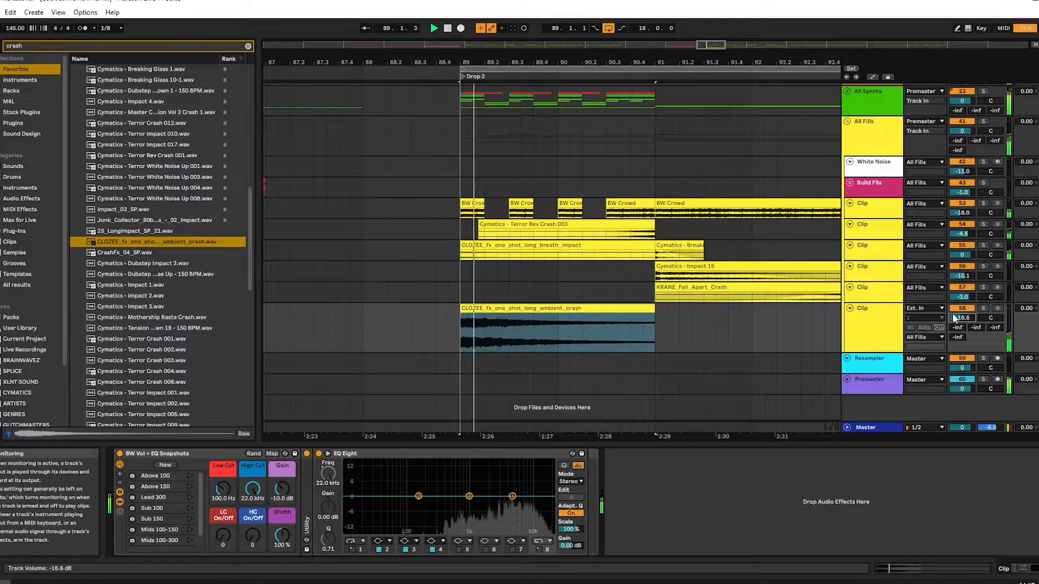
click(959, 311)
key(space)
key(space)
drag(958, 327, 958, 281)
click(889, 334)
drag(958, 328, 958, 321)
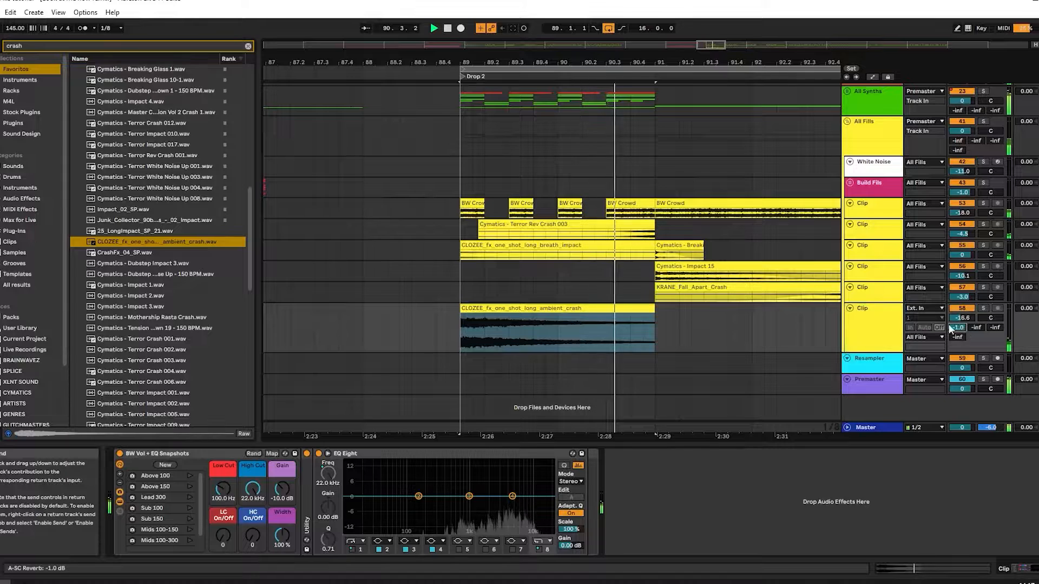
- Play the layered fills with the ambient crash from bar 89, stop playback and look over the Drop 2 arrangement
click(576, 329)
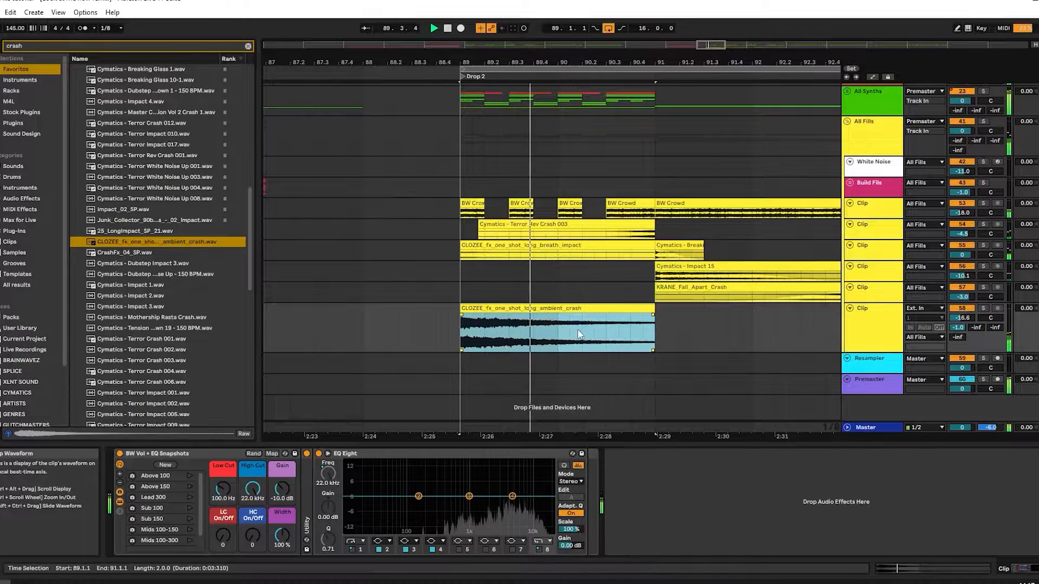
click(634, 307)
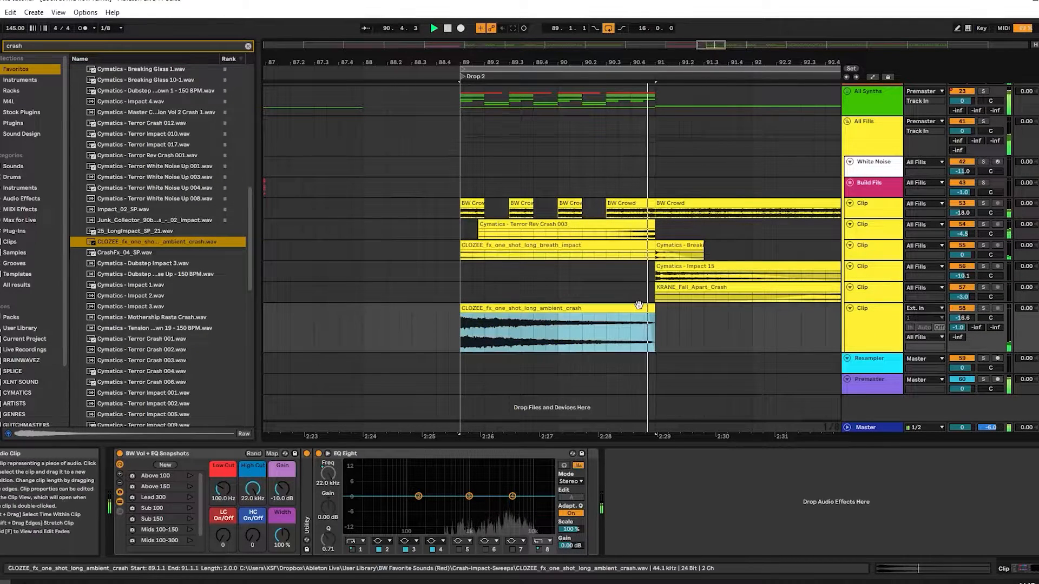
key(minus)
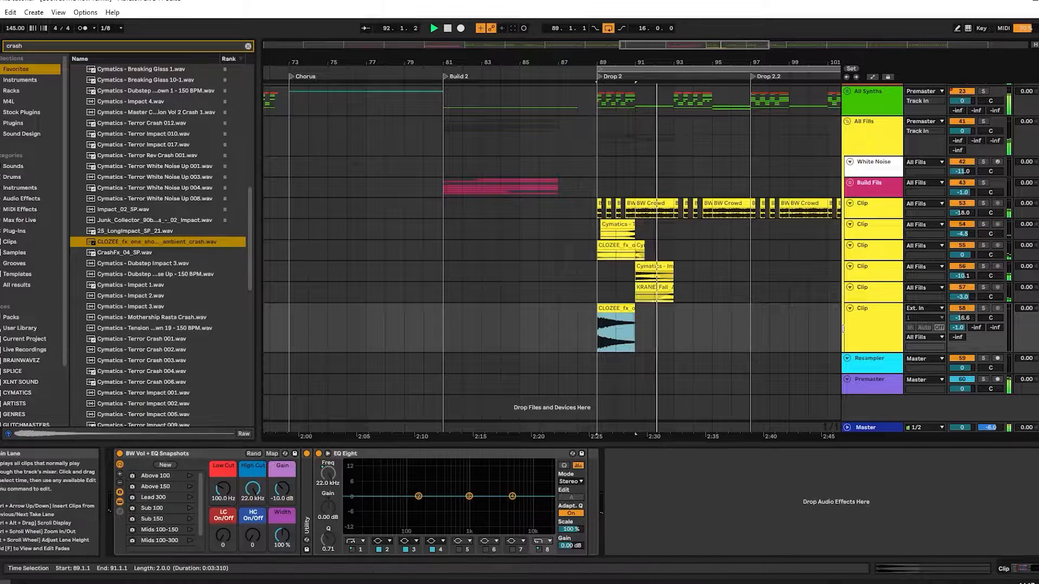
click(862, 329)
scroll(858, 329, down, 3)
scroll(623, 346, up, 5)
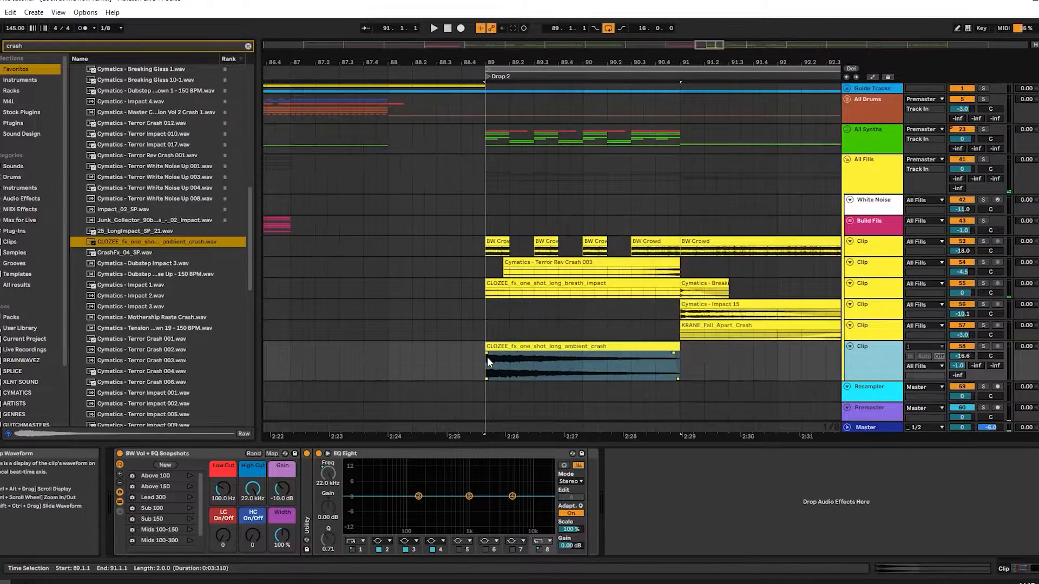
key(space)
click(534, 345)
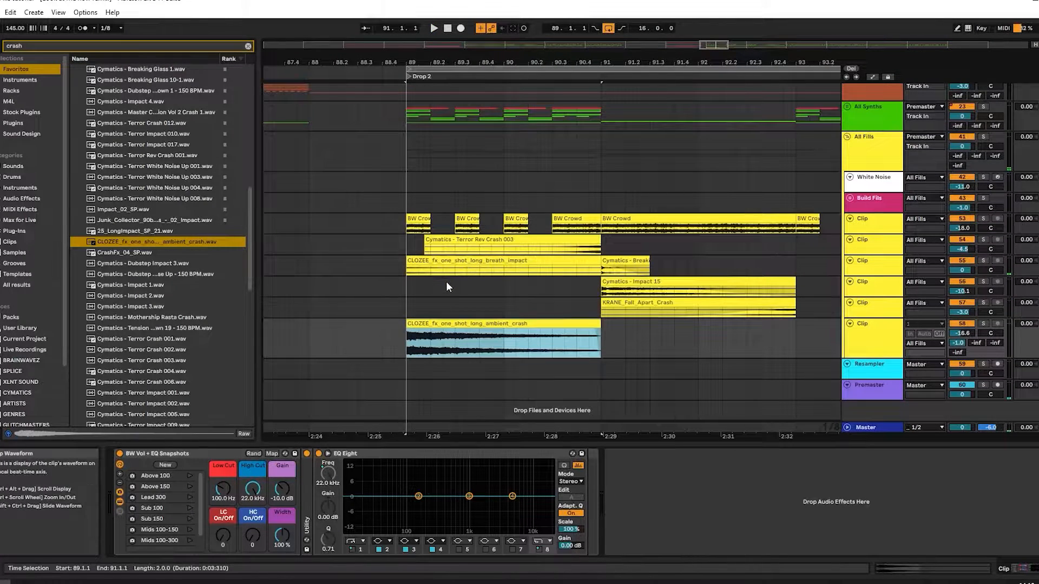
click(445, 338)
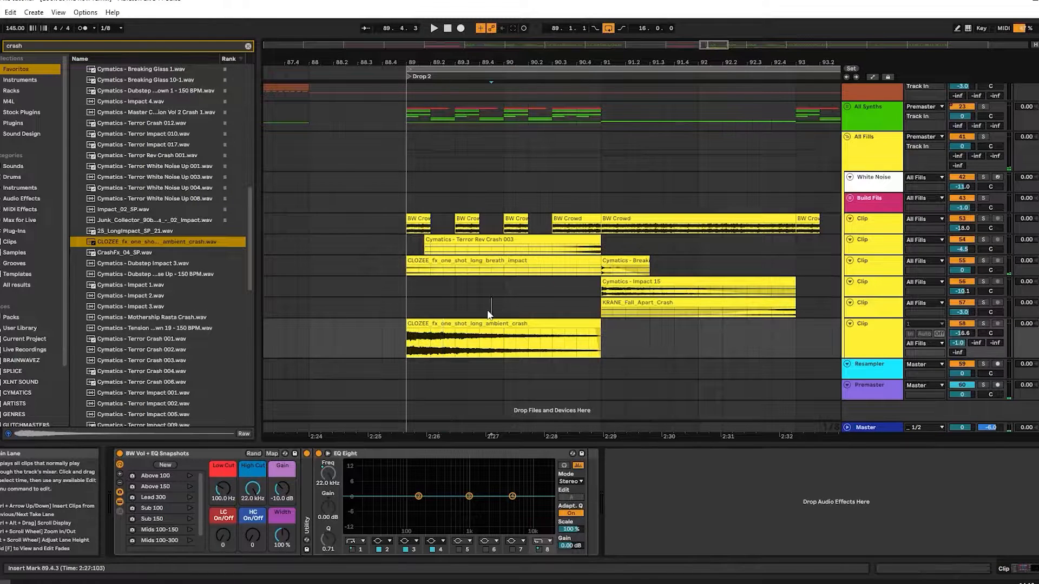
- Replay the layered fills from bar 89 and lower the ambient crash track's volume to -17.5 dB
click(489, 323)
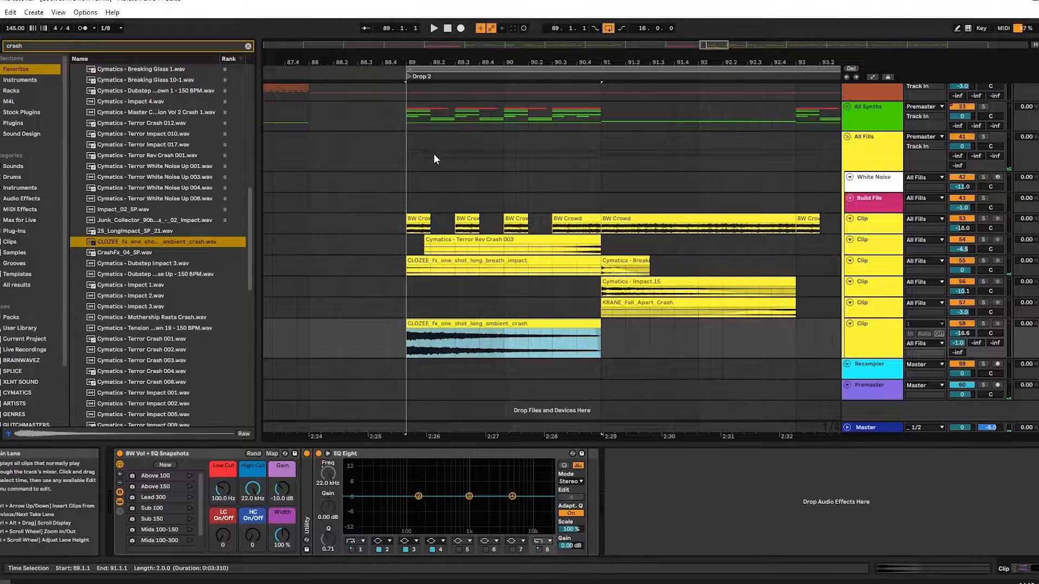
click(411, 147)
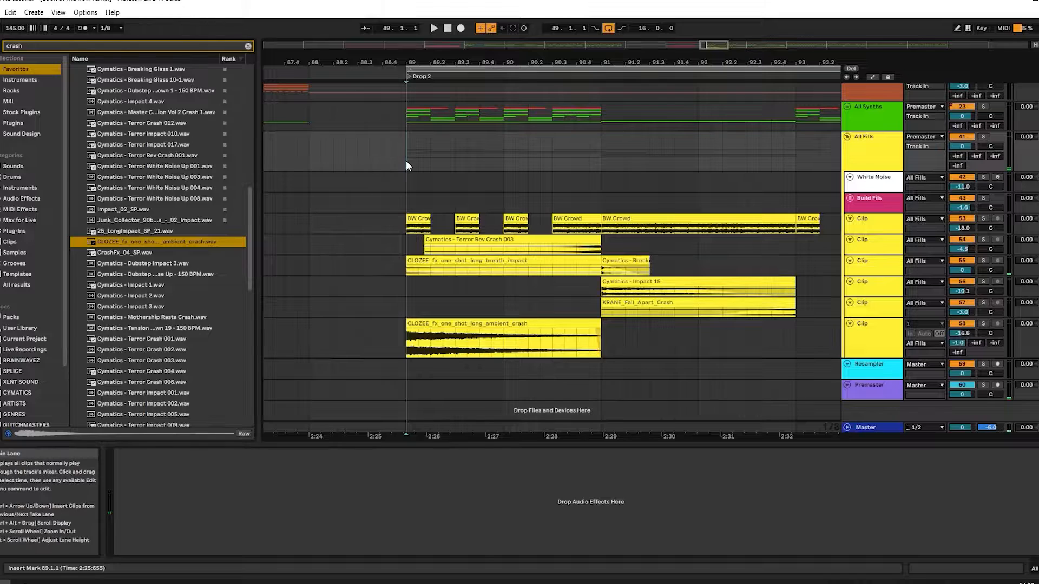
key(space)
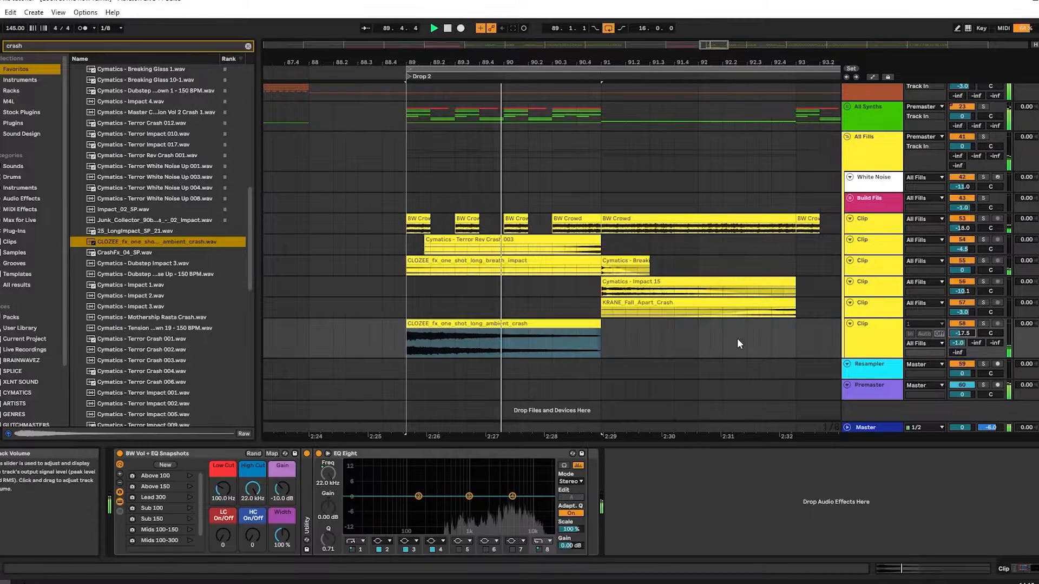
click(488, 293)
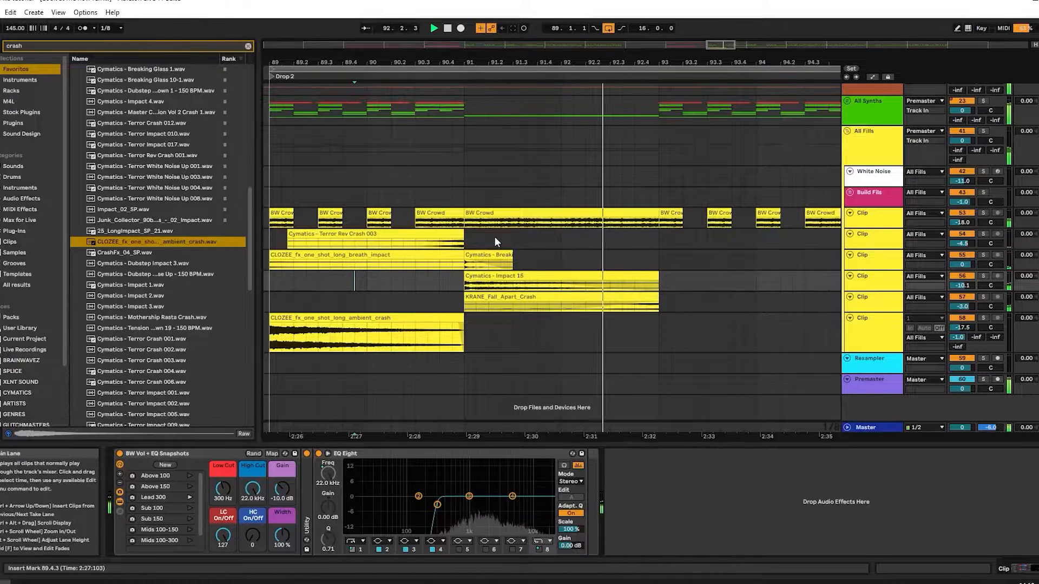
- Select bars 91 to 93 across the fill tracks and add an empty audio track below the ambient crash track
click(478, 238)
click(464, 187)
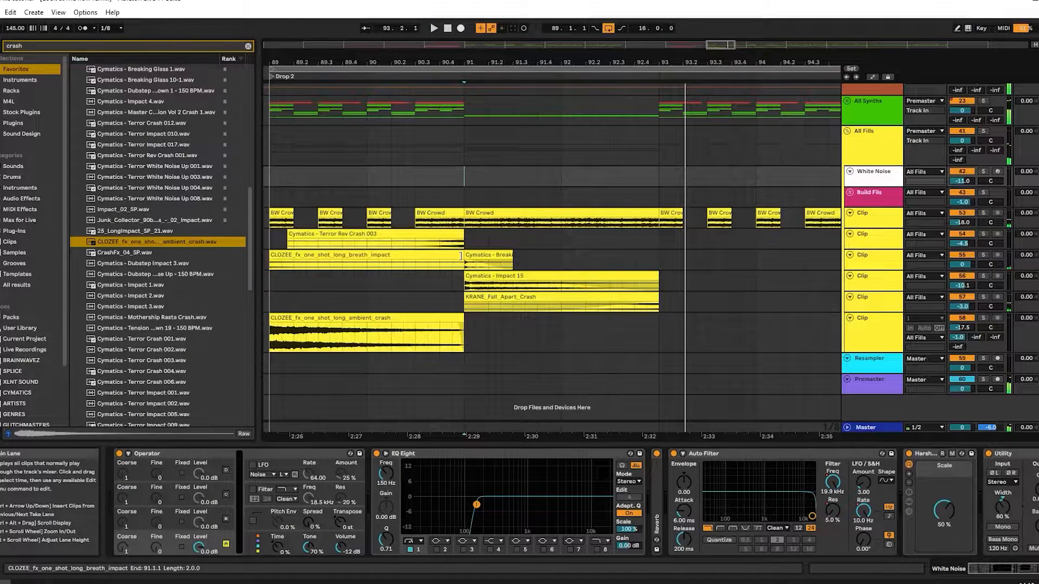
drag(462, 197, 659, 348)
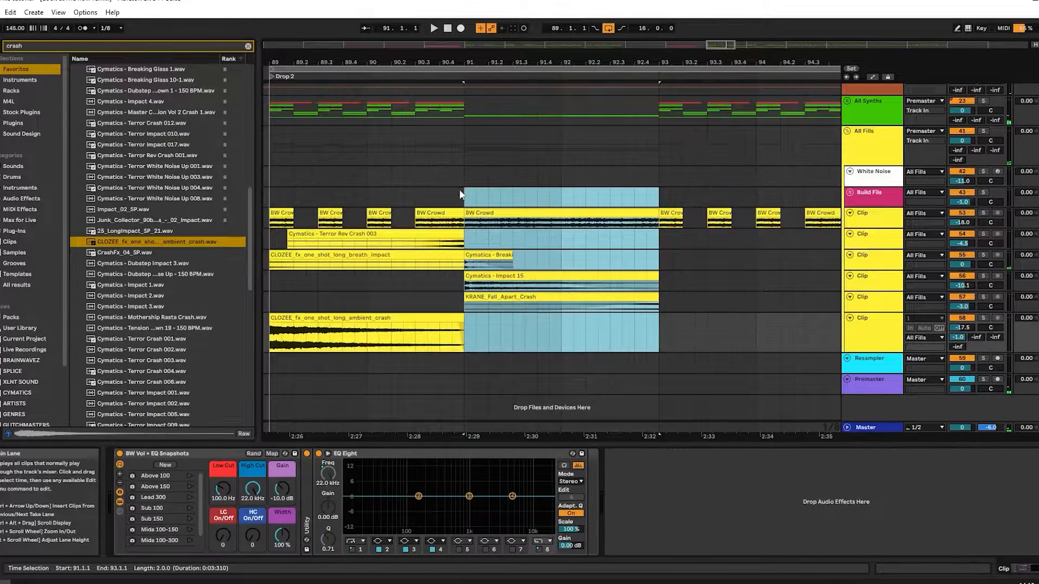
drag(469, 122, 586, 113)
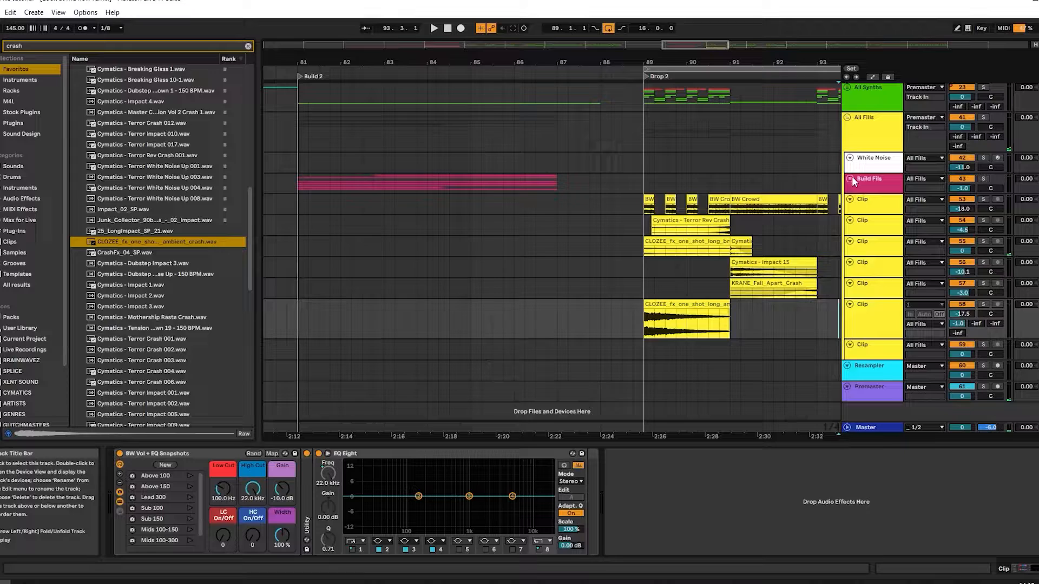
- Unfold the Build Fills group and enlarge the track holding the LC_VSN_130_Fx_Siren_Realm clips in Build 2
click(851, 177)
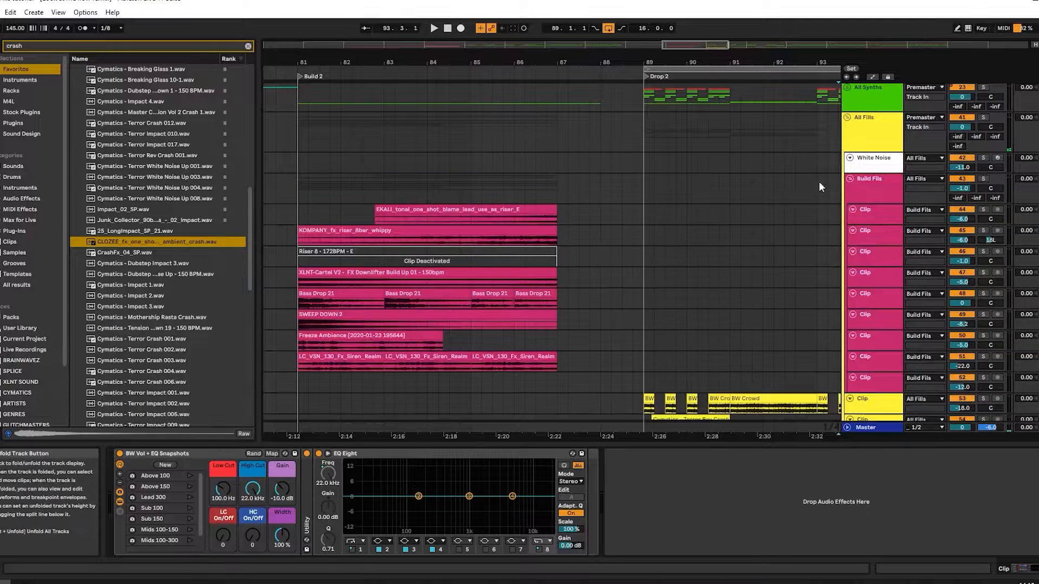
scroll(819, 181, down, 5)
click(358, 199)
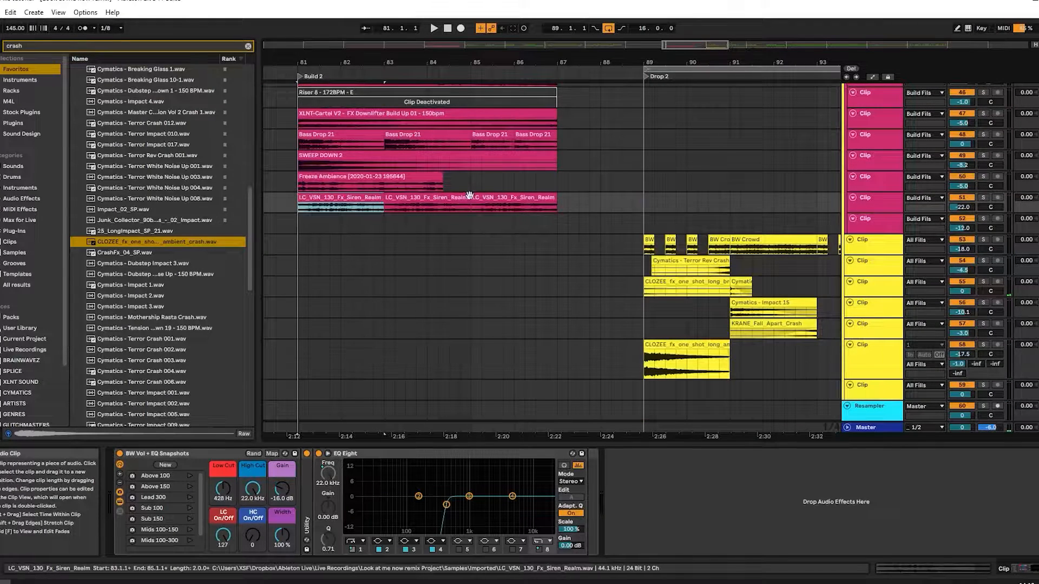
click(890, 209)
drag(859, 211, 871, 248)
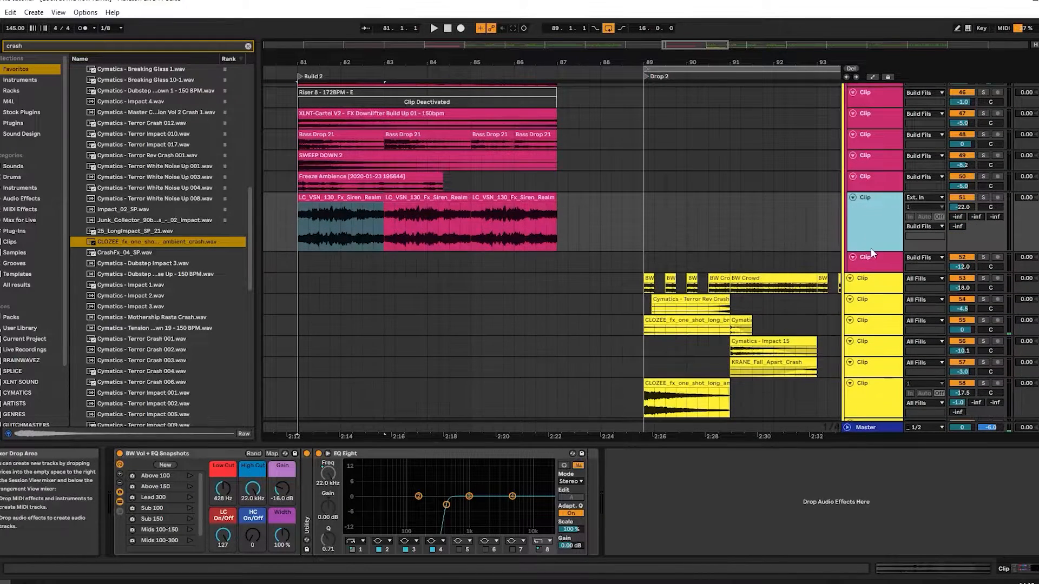
- Solo the siren track and audition its Build 2 clips from bar 81
click(348, 198)
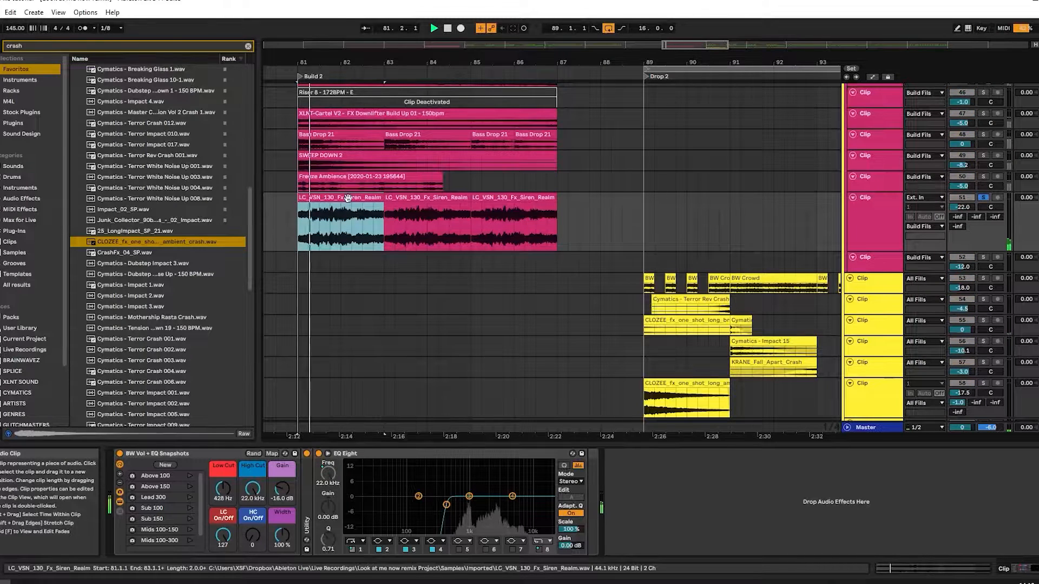
click(413, 198)
click(532, 197)
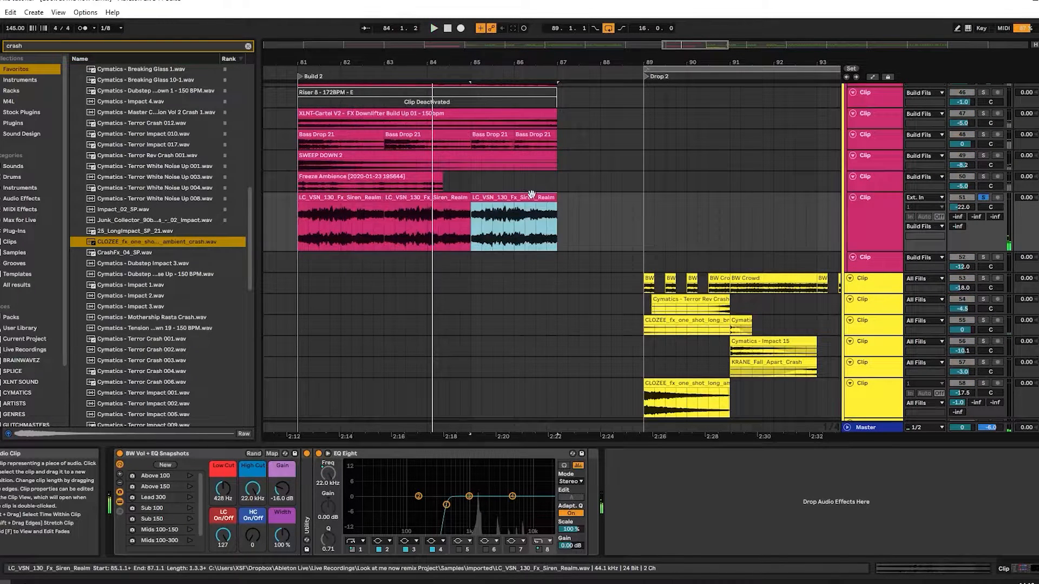
key(space)
- Copy the last siren clip of Build 2 to bar 91 in the Drop 2 section on the same track
drag(733, 218, 557, 218)
click(562, 223)
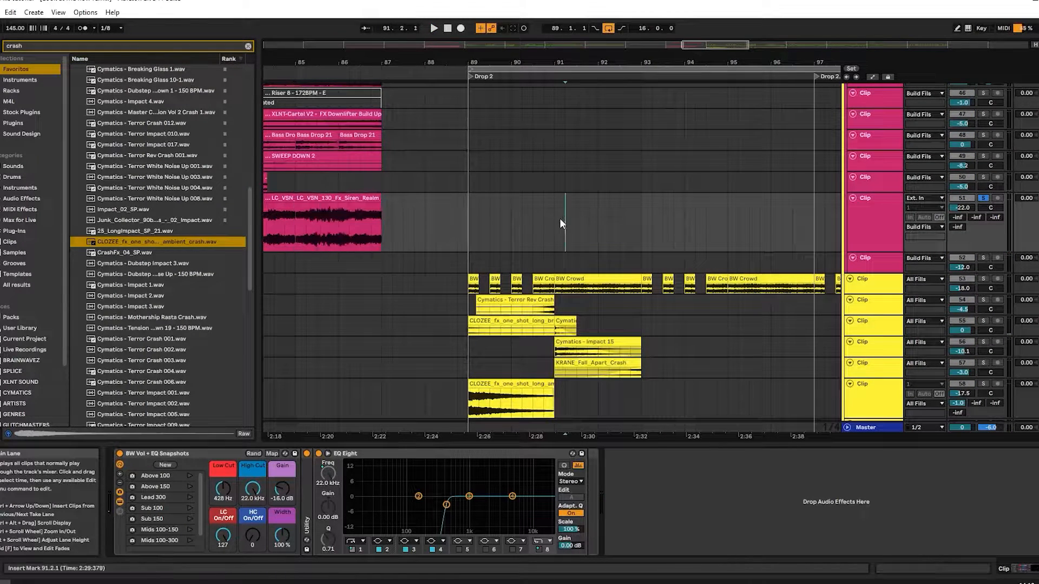
key(ctrl+v)
scroll(612, 211, up, 3)
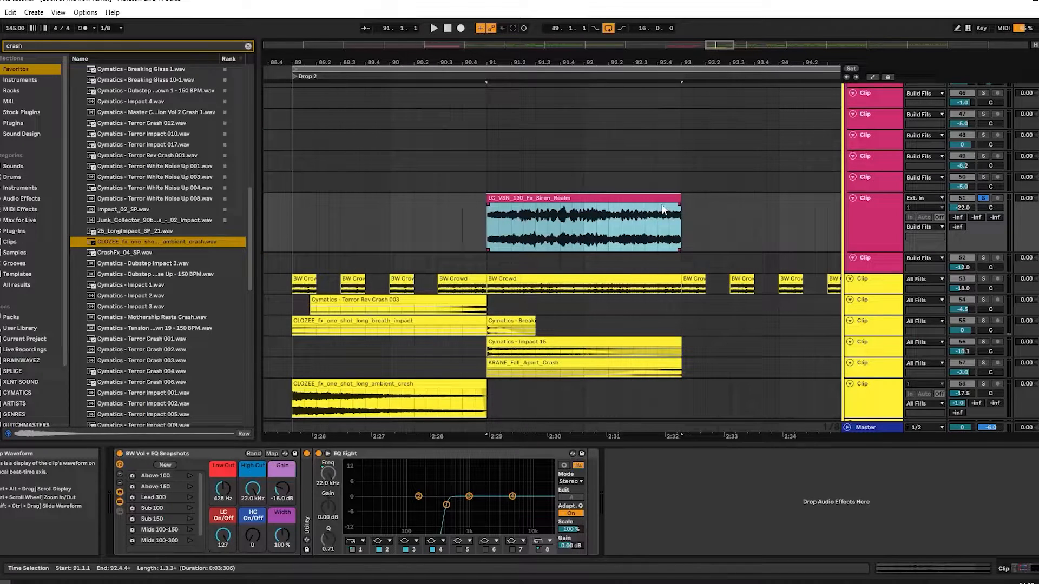
- Play the copied siren soloed, raise its clip gain to 7.56 dB and unsolo the track
key(s)
double_click(608, 199)
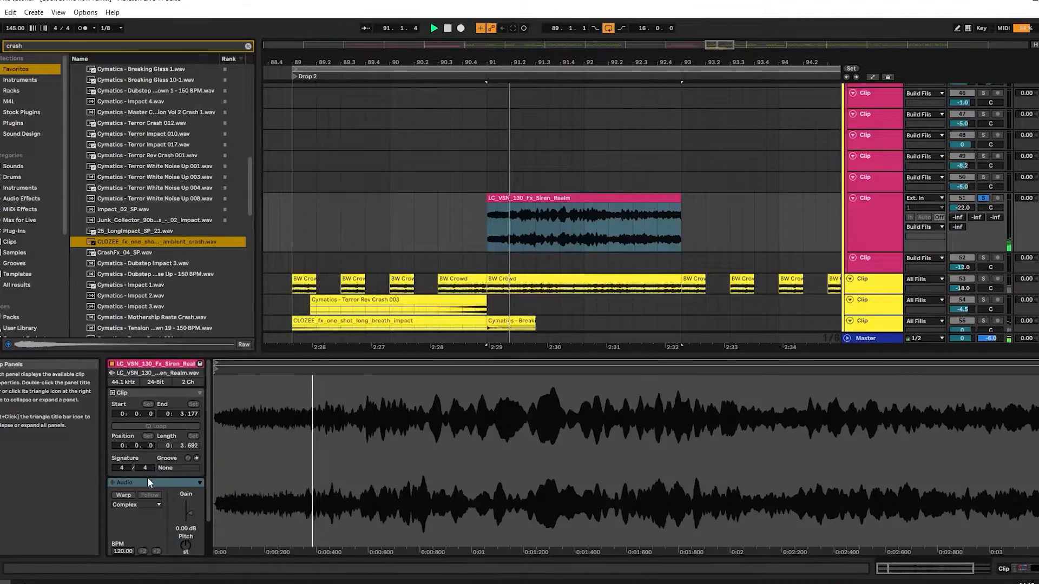
drag(184, 529, 185, 509)
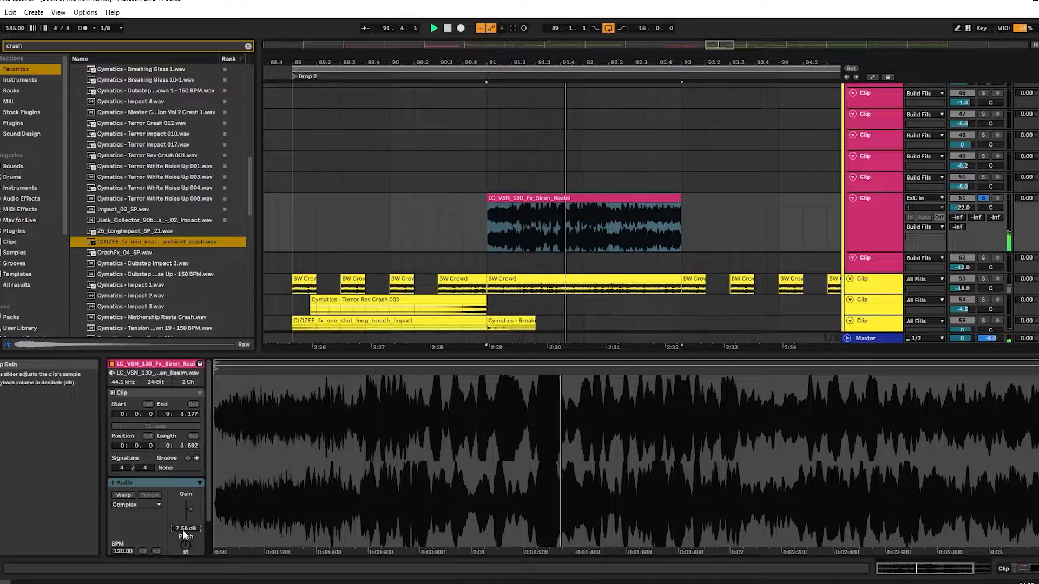
key(s)
- Replay the siren from bar 91 within the mix and soloed, and fit the track heights to the arrangement view
key(space)
key(space)
key(shift+Tab)
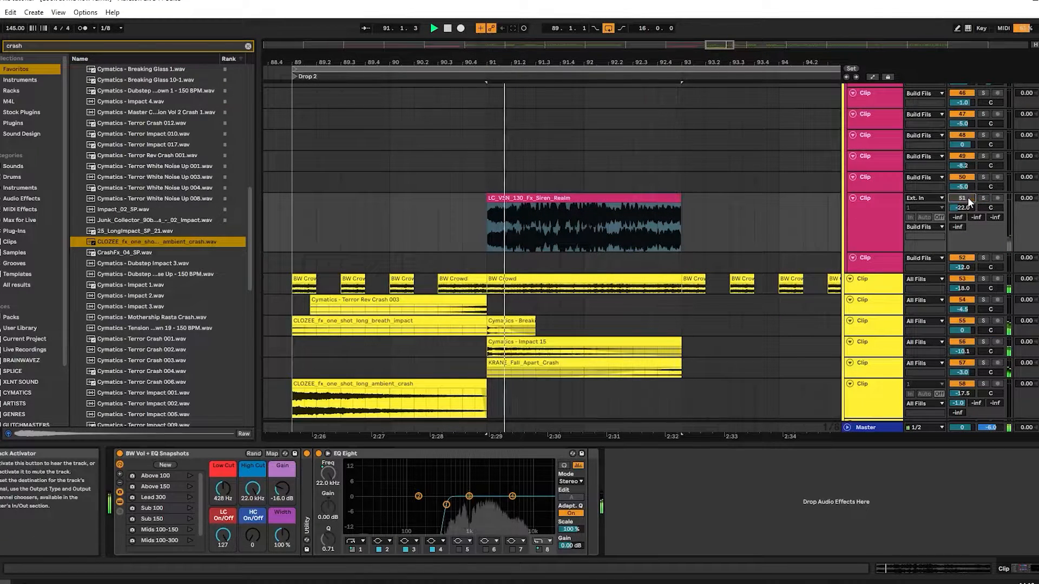
click(552, 197)
key(h)
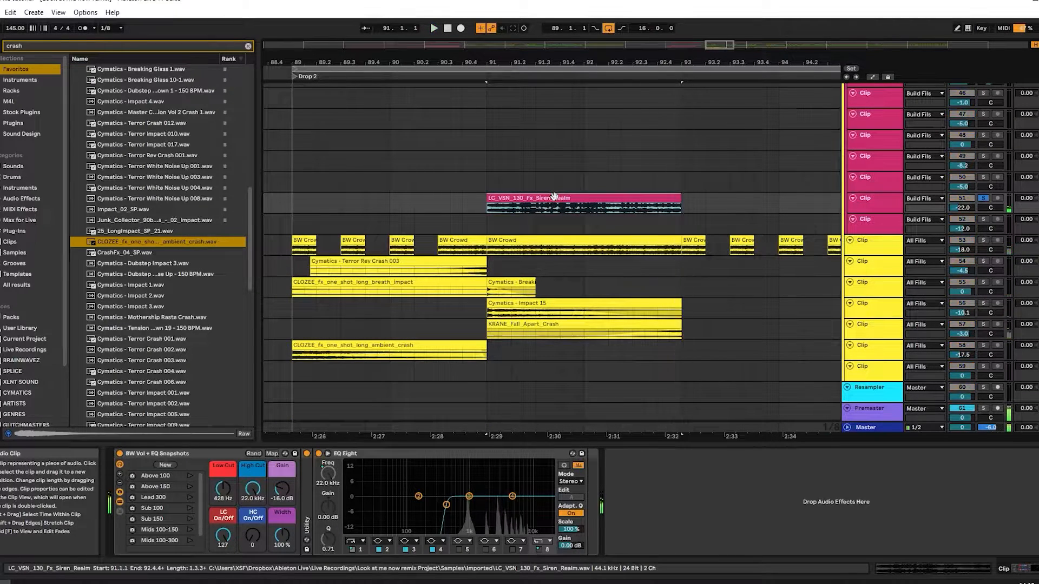
key(space)
- Enlarge the siren track, slide the clip's audio so that it starts at 0.500 s, and replay it
double_click(551, 198)
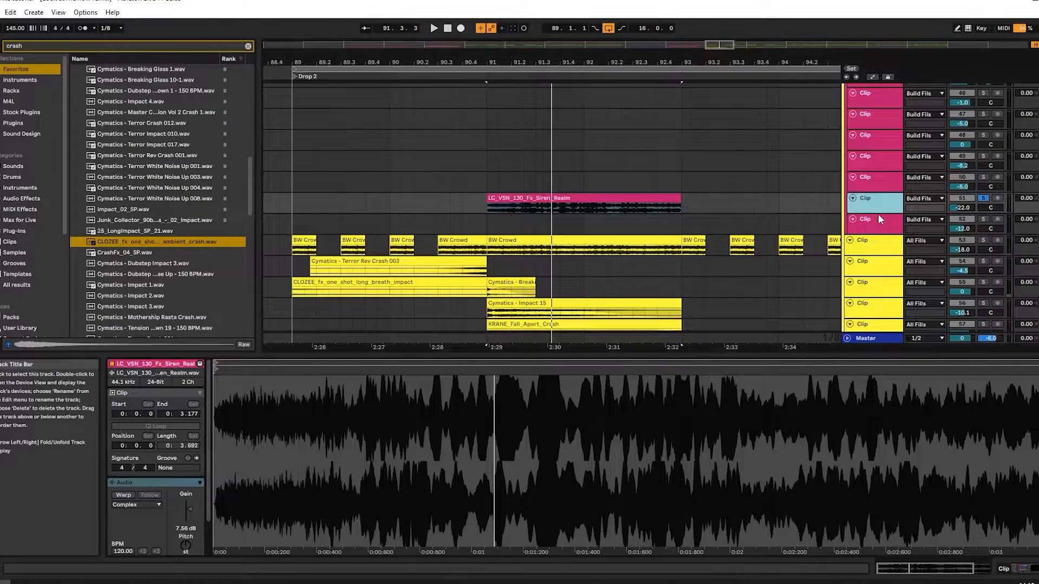
drag(877, 213, 877, 233)
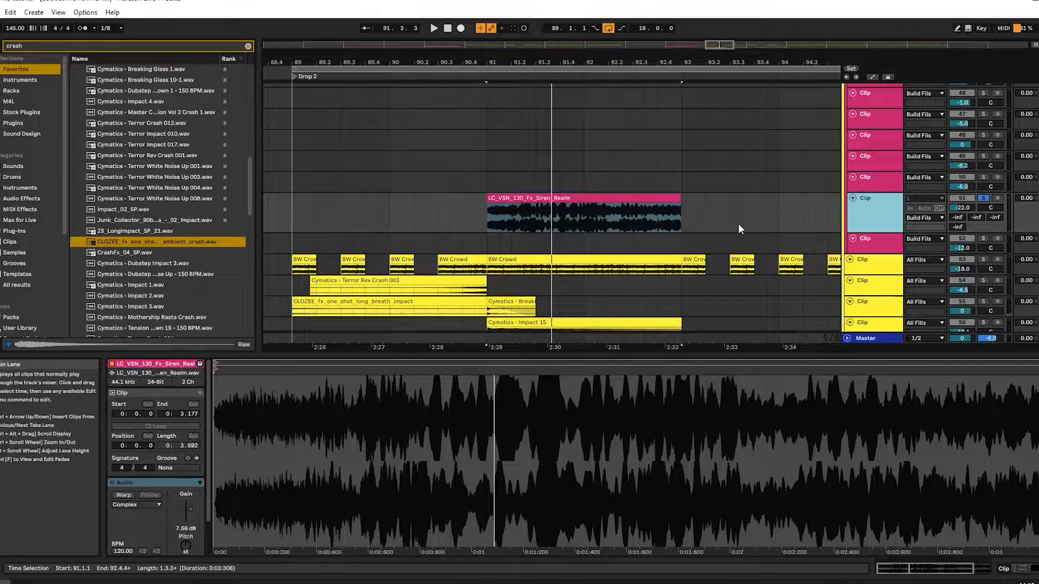
drag(615, 221, 598, 221)
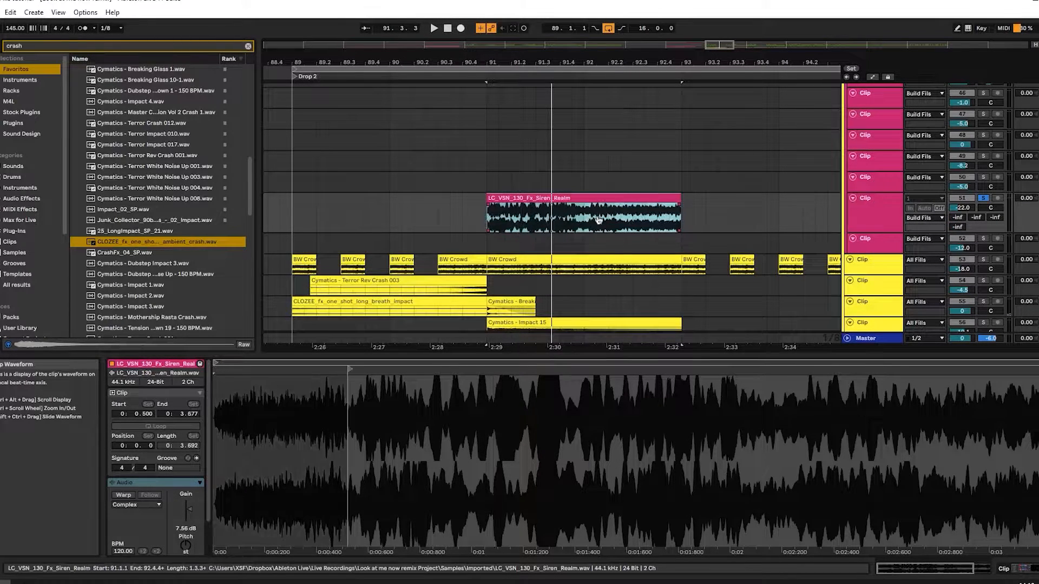
click(503, 197)
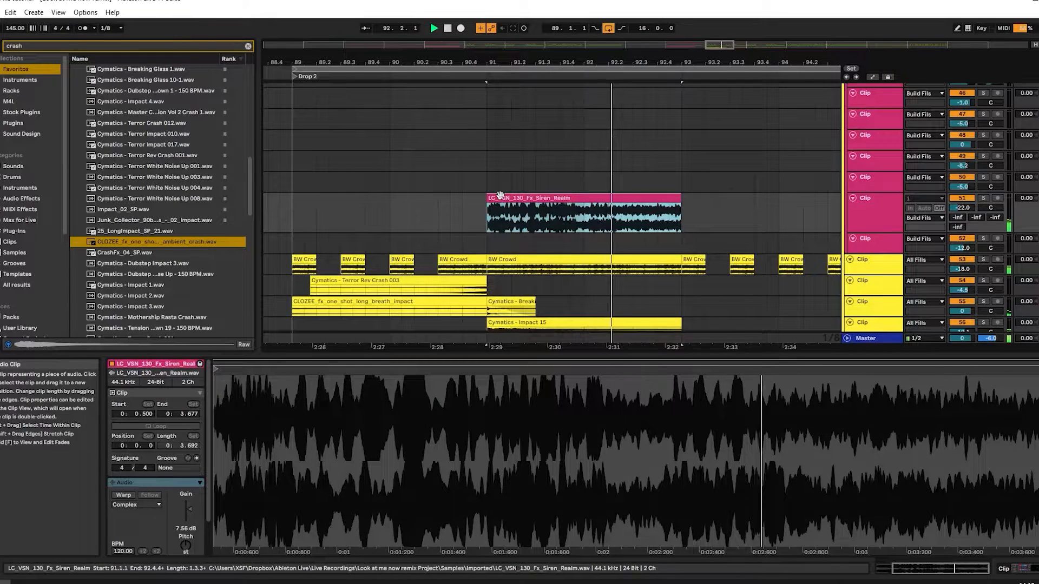
key(space)
- Automate the siren track's A-SC Reverb send over the clip in bars 91 to 93, raising it to about -0.9 dB
key(a)
drag(489, 212, 679, 221)
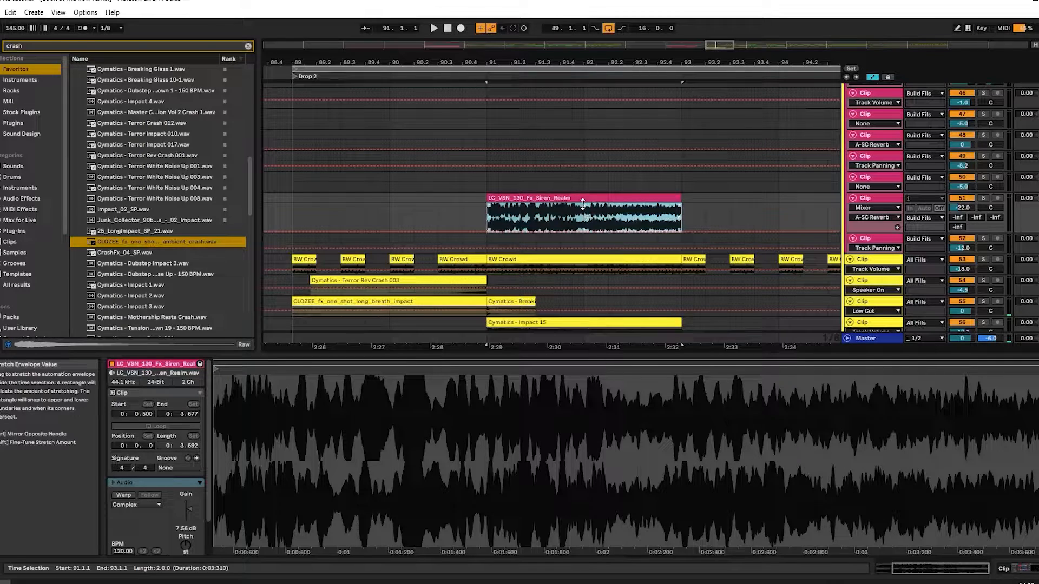
click(684, 215)
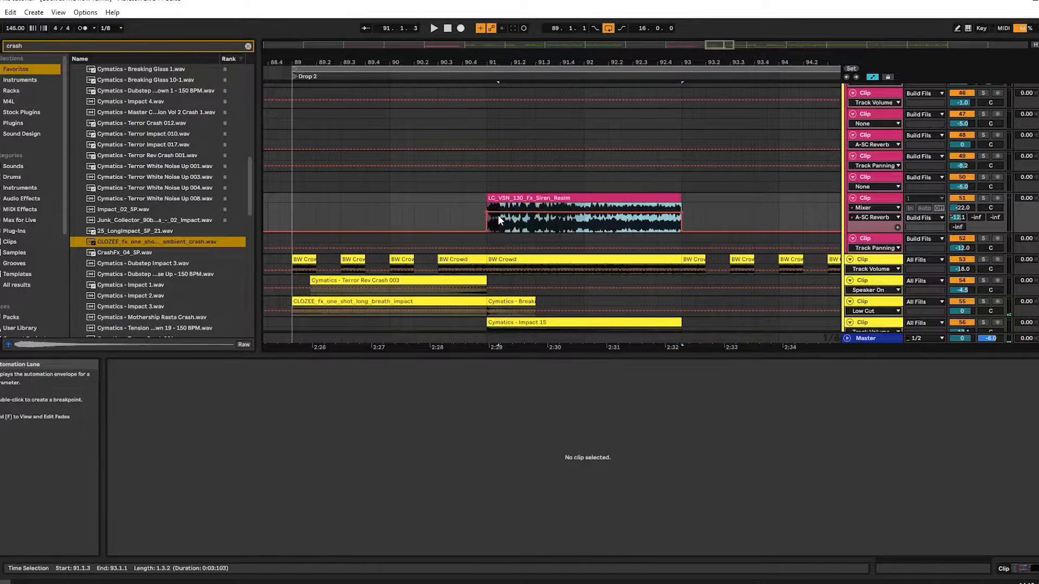
click(498, 216)
drag(581, 207, 581, 204)
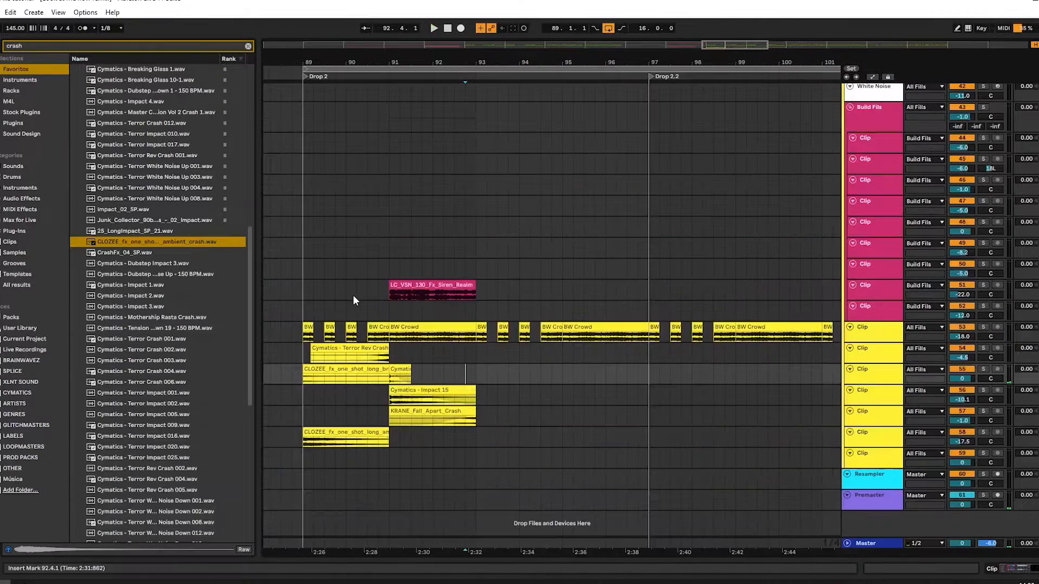
- Enlarge the siren track and examine how its clip lines up with the other fills in bars 89 to 93
click(890, 290)
drag(876, 299, 875, 357)
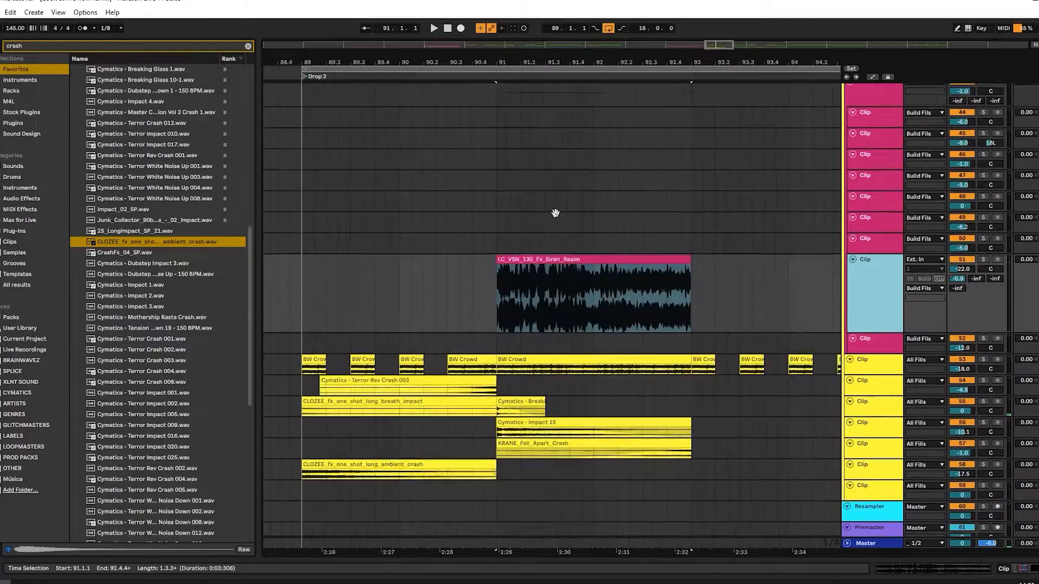
drag(555, 213, 612, 195)
drag(592, 254, 297, 264)
drag(456, 285, 569, 295)
scroll(683, 272, up, 3)
scroll(683, 271, down, 2)
scroll(569, 296, up, 3)
scroll(569, 295, down, 4)
drag(460, 327, 597, 281)
click(527, 243)
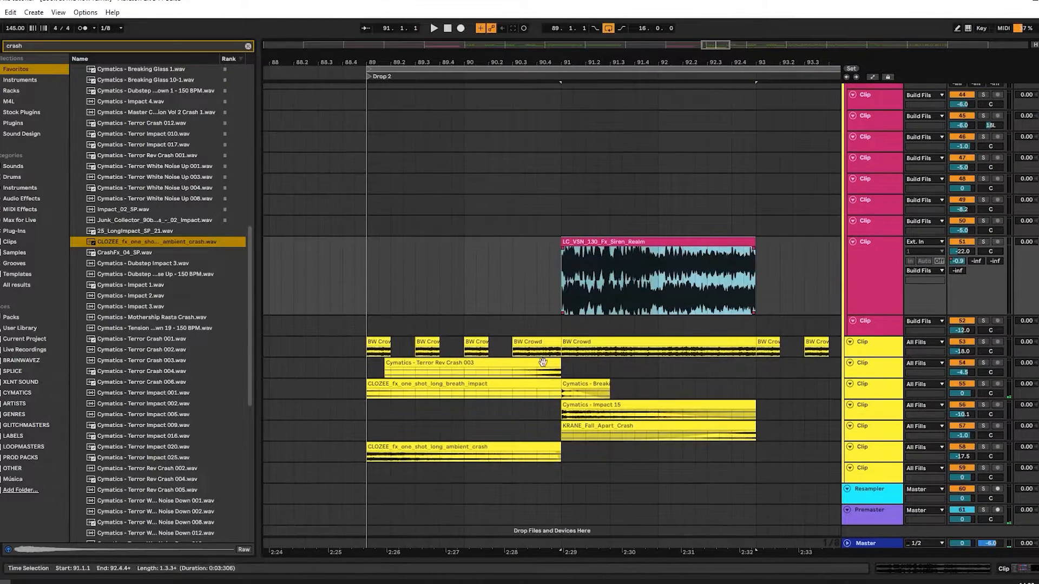
- Copy the siren section from 91.1.1 to 91.2.3 and paste it at bar 89
click(378, 343)
click(516, 338)
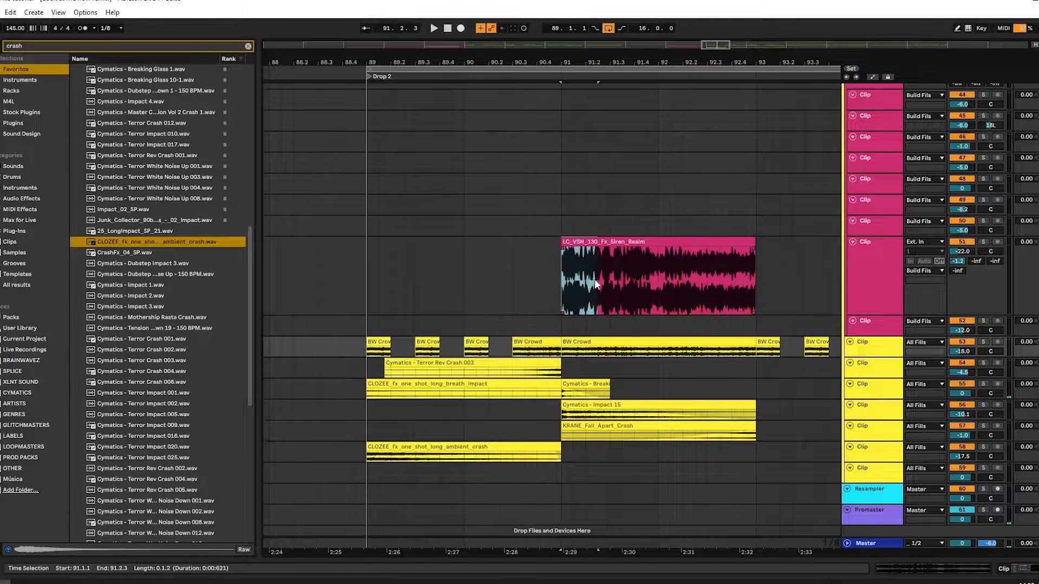
drag(587, 279, 595, 278)
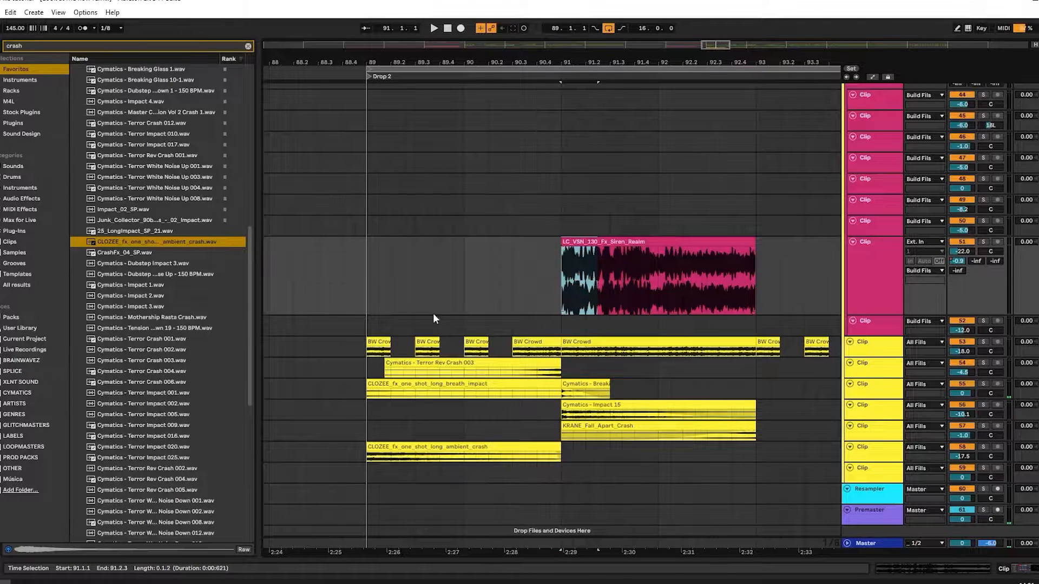
click(361, 281)
key(ctrl+v)
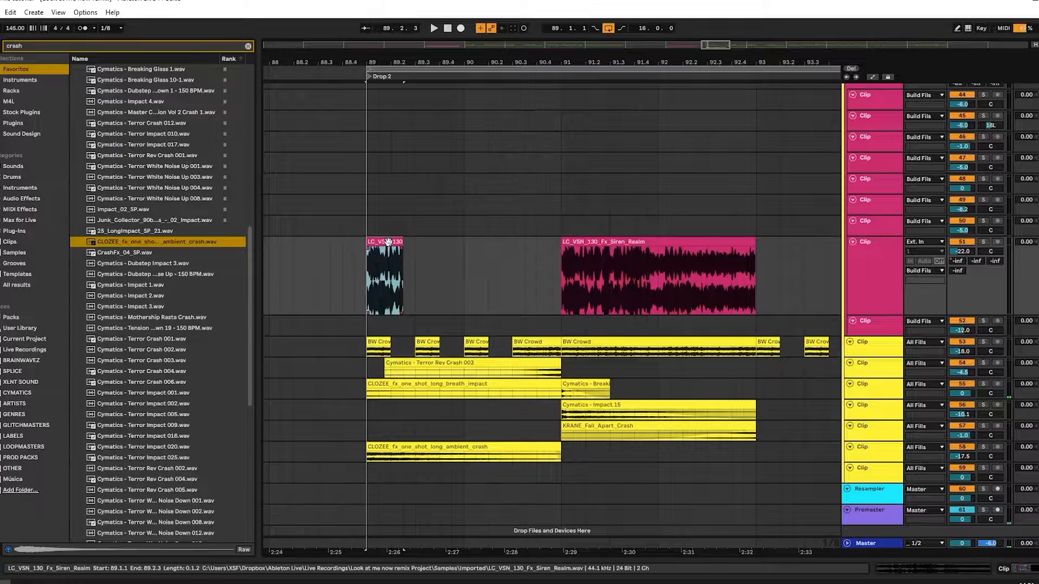
- Audition the short siren at bar 89 and trim its end to 89.2, matching the crowd hit
scroll(390, 270, up, 3)
key(space)
drag(418, 241, 386, 243)
- Paste copies of the shortened siren at 89.3 and bar 90, aligned with the crowd hits, and reselect the first one
click(464, 273)
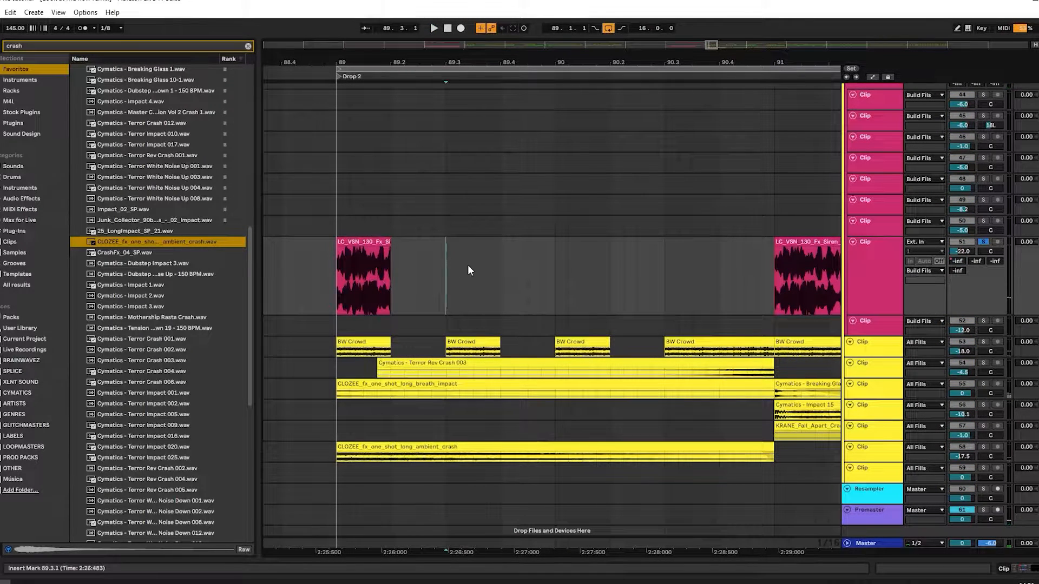
key(ctrl+v)
click(554, 269)
key(ctrl+v)
click(394, 246)
click(361, 241)
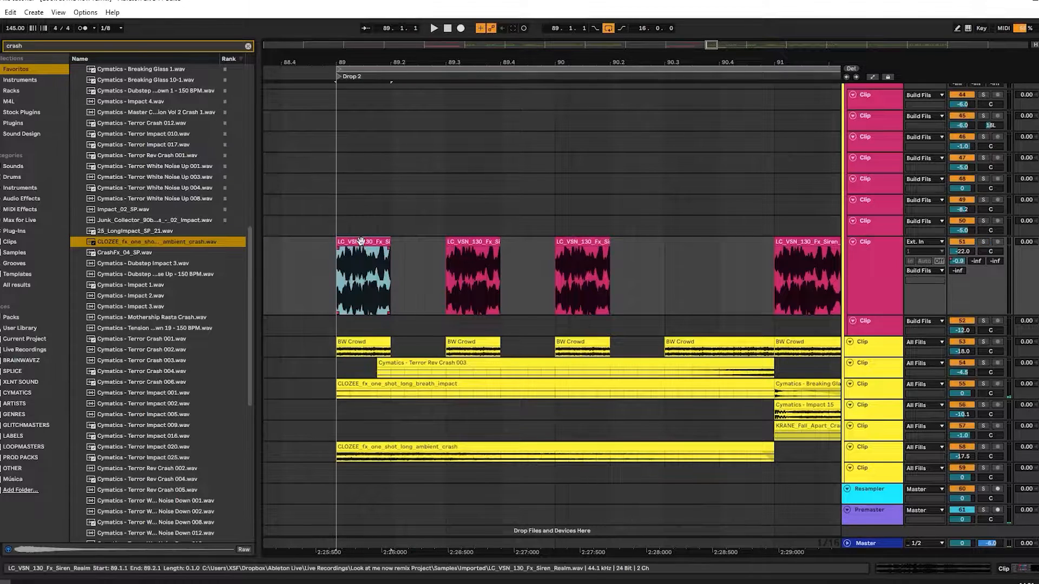
- Audition the short LC_VSN_130_Fx_Siren_Realm clips on track 51 between bars 89 and 90
key(space)
click(483, 242)
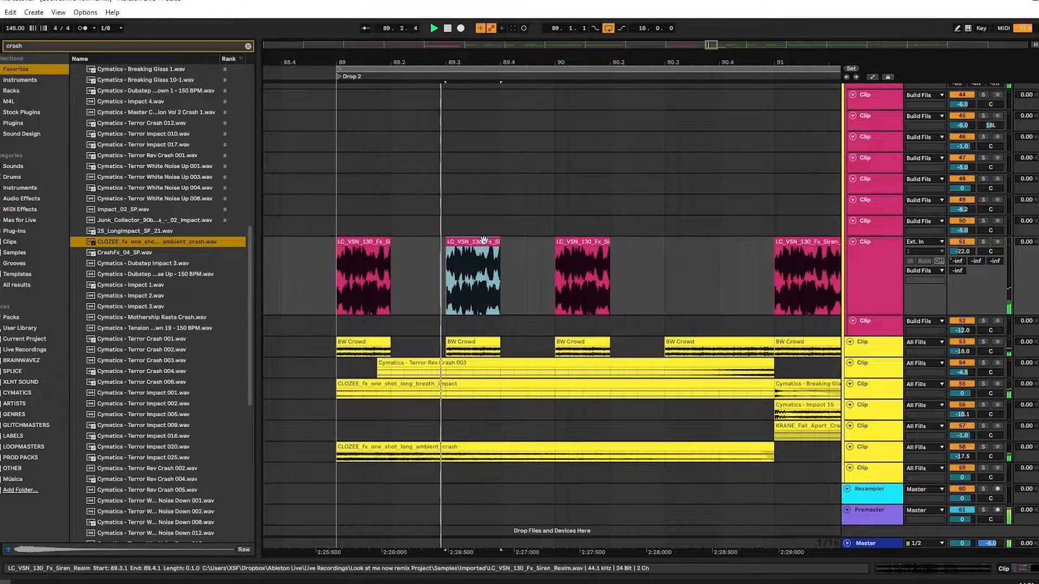
click(569, 242)
click(361, 242)
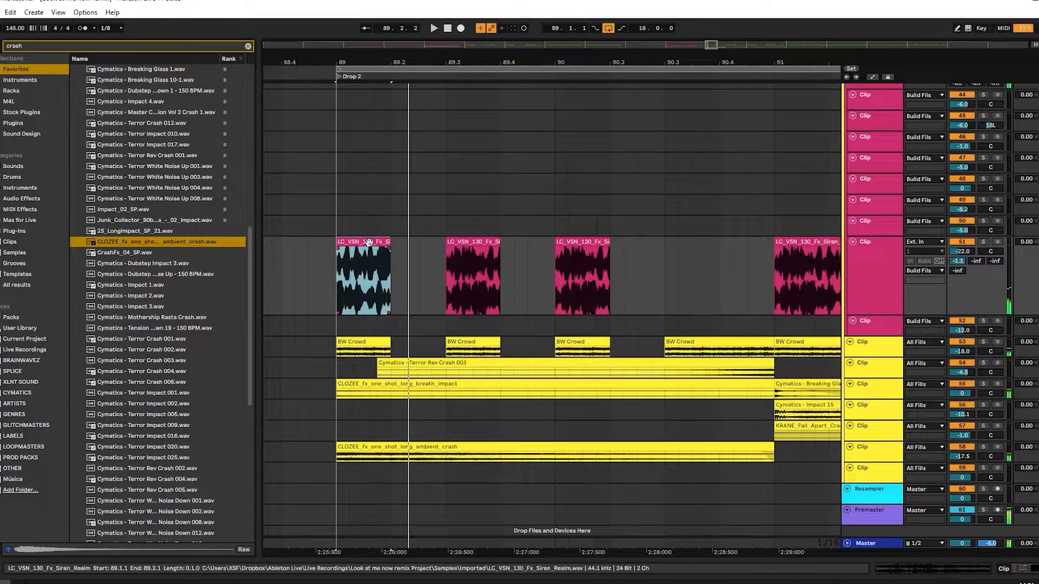
key(space)
click(463, 241)
click(573, 241)
click(356, 245)
key(space)
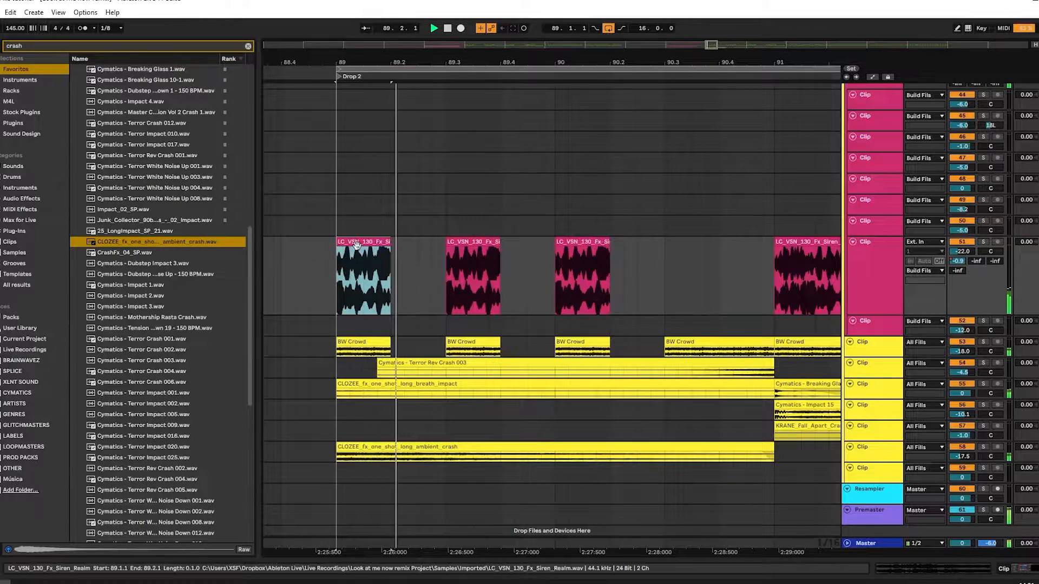
- Copy the bar 90 siren clip to 90.3 on track 51 and extend it to bar 91
click(578, 240)
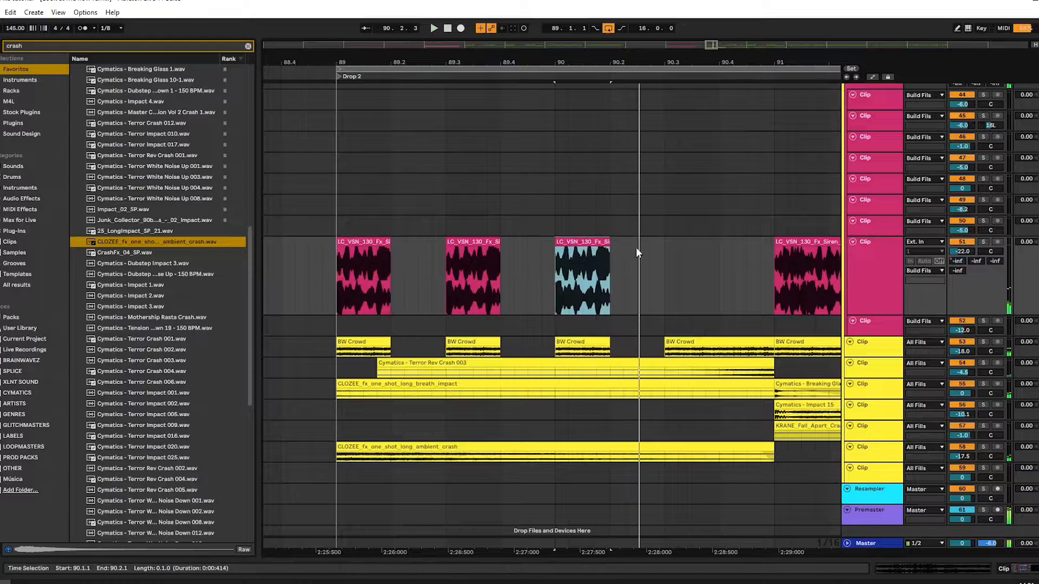
click(667, 264)
key(ctrl+v)
drag(717, 245, 772, 256)
- Play back the siren pattern on track 51 from the start of Drop 2, both soloed and with the other tracks
key(space)
click(321, 243)
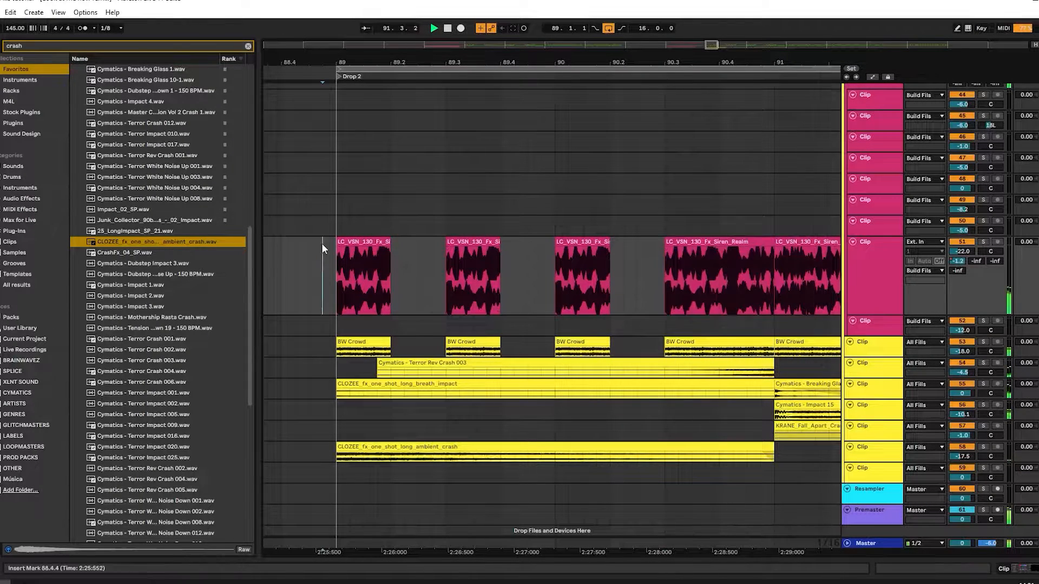
click(342, 243)
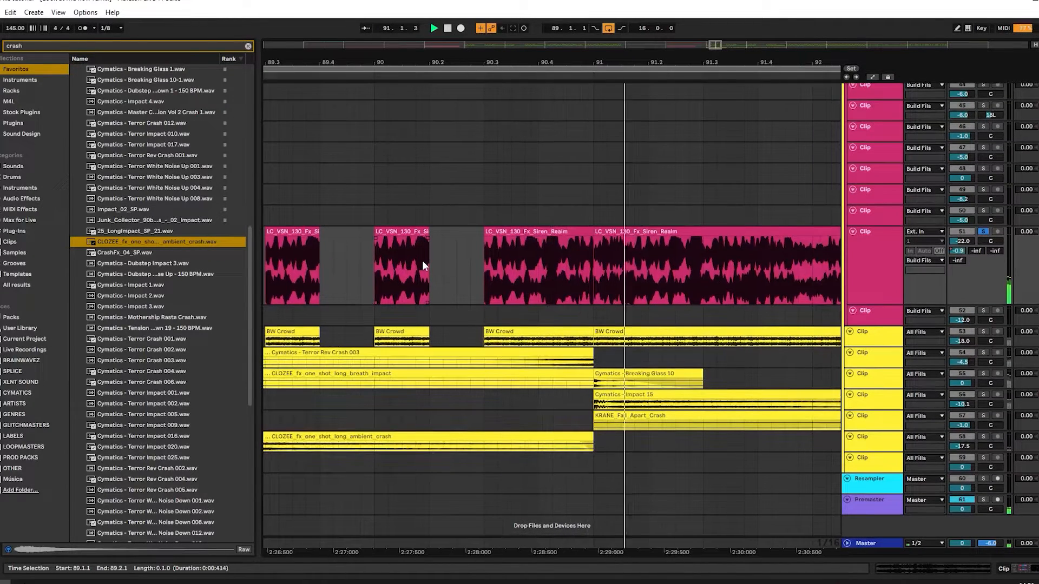
click(563, 263)
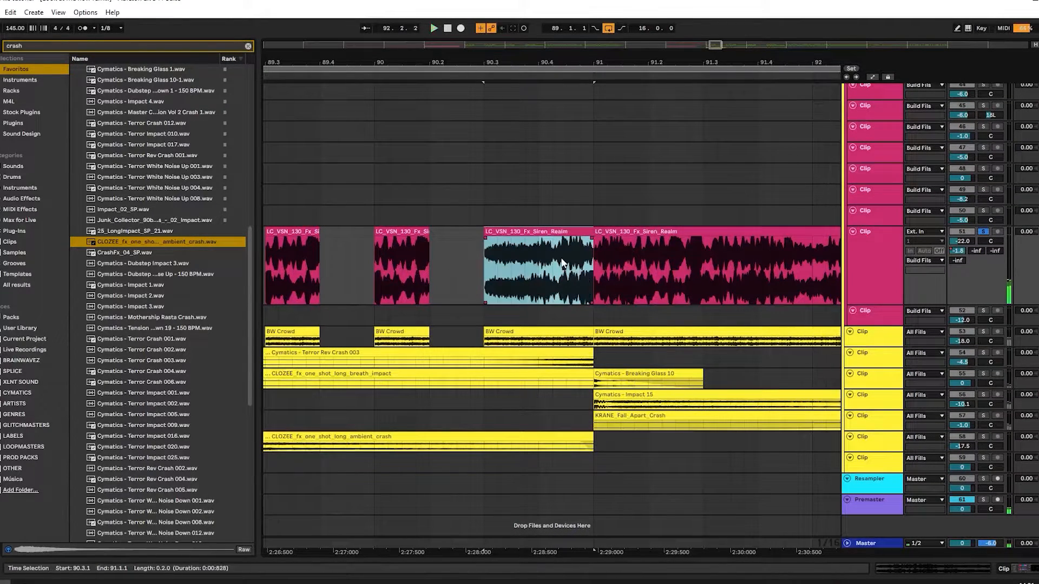
key(space)
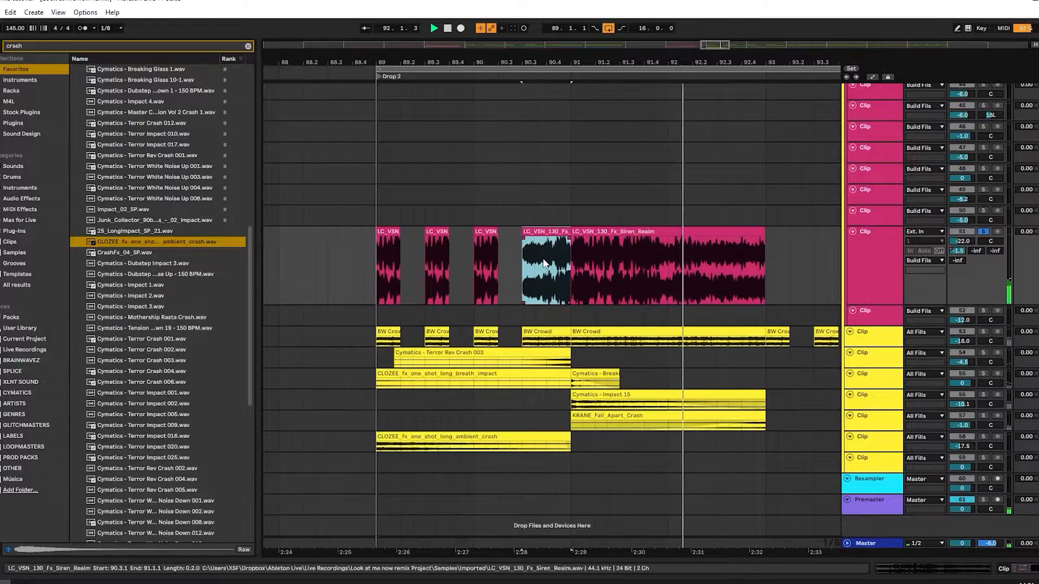
key(space)
key(space)
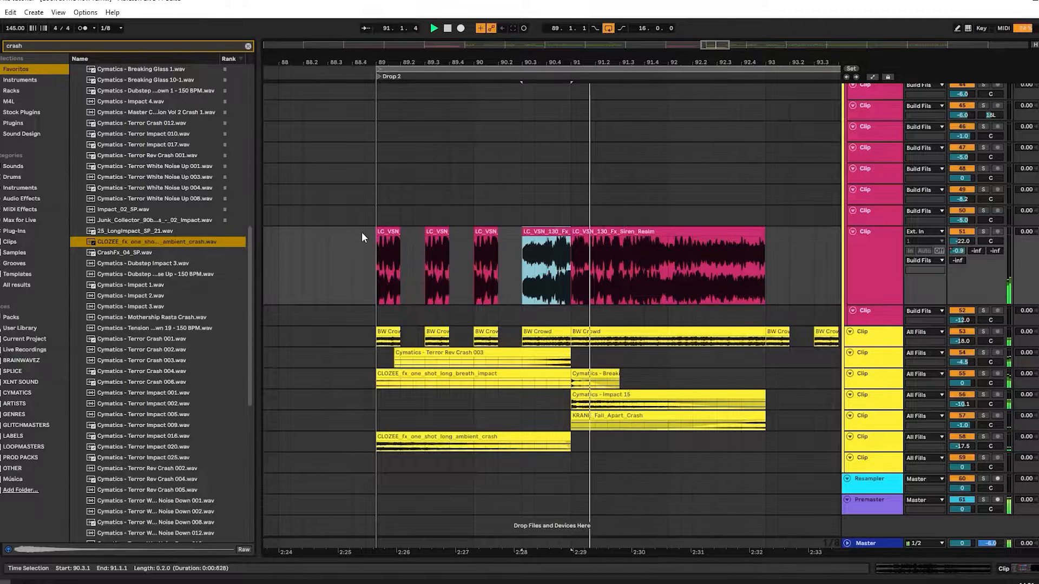
click(387, 249)
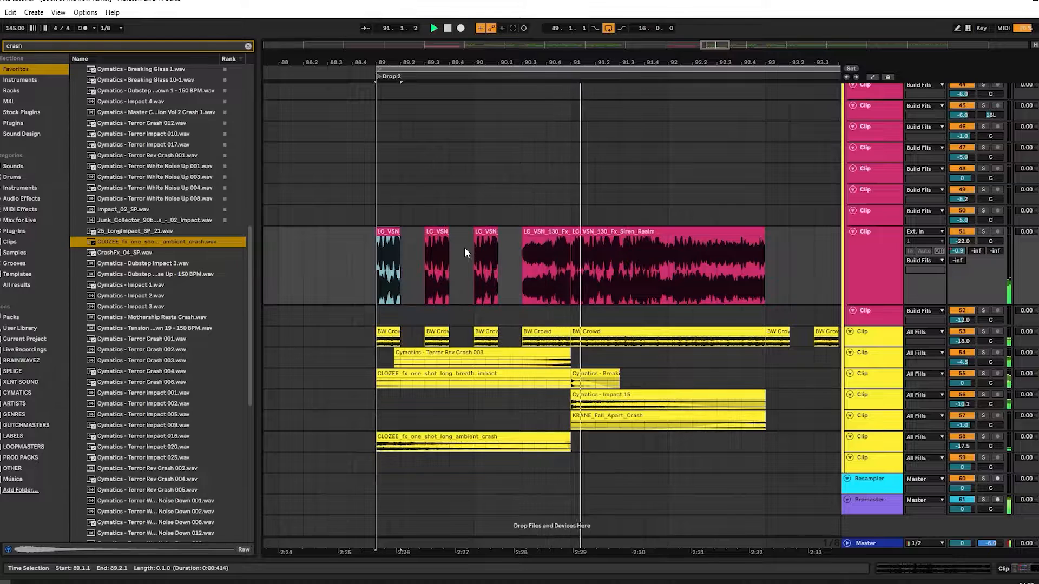
- Duplicate the siren pattern in bars 89 to 93 on track 51 three times, filling Drop 2 up to bar 105
scroll(555, 254, down, 3)
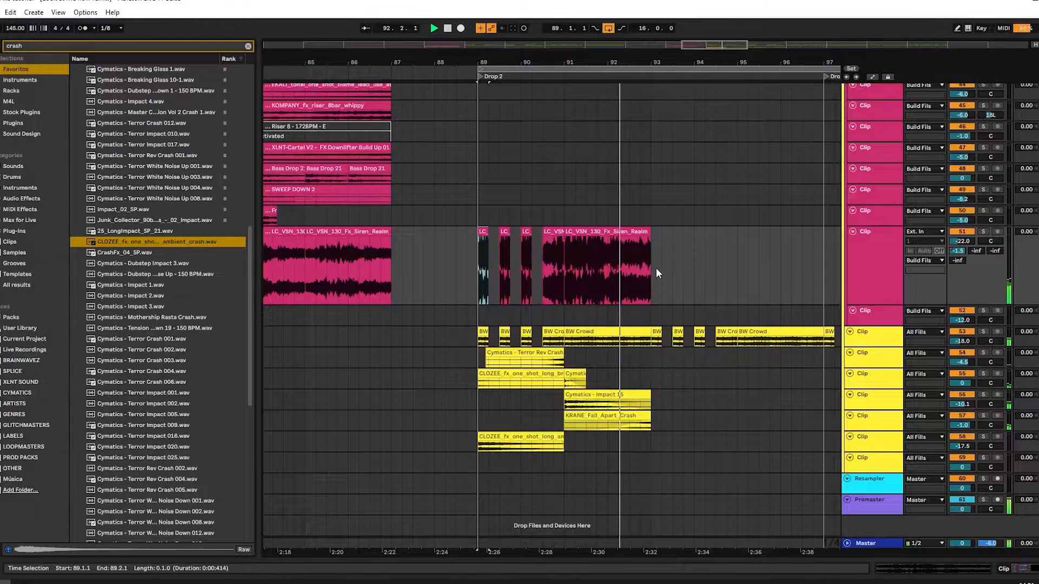
drag(655, 268, 478, 261)
scroll(478, 260, down, 4)
key(ctrl+d)
key(ctrl+d)
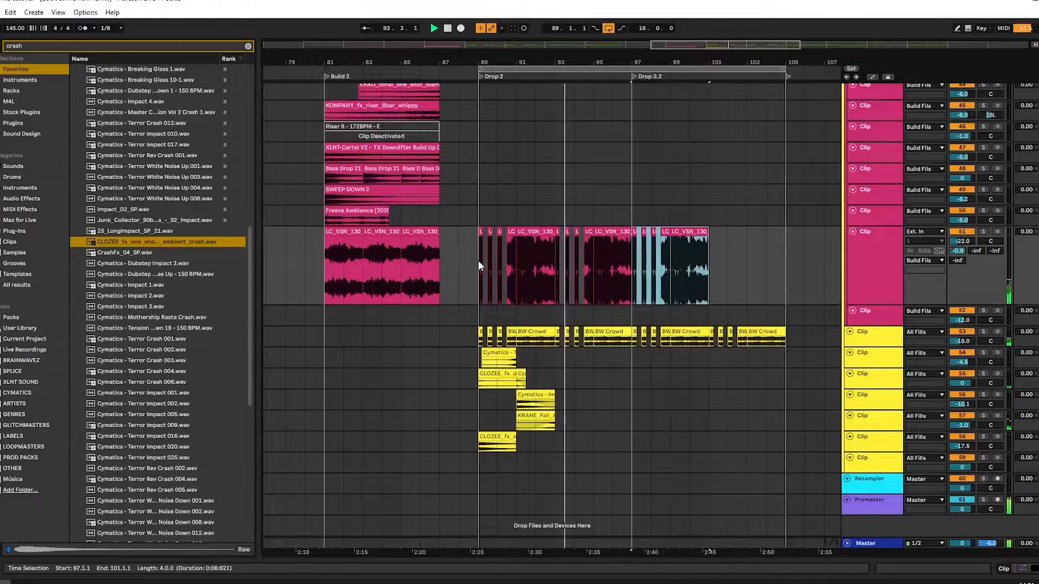
key(ctrl+d)
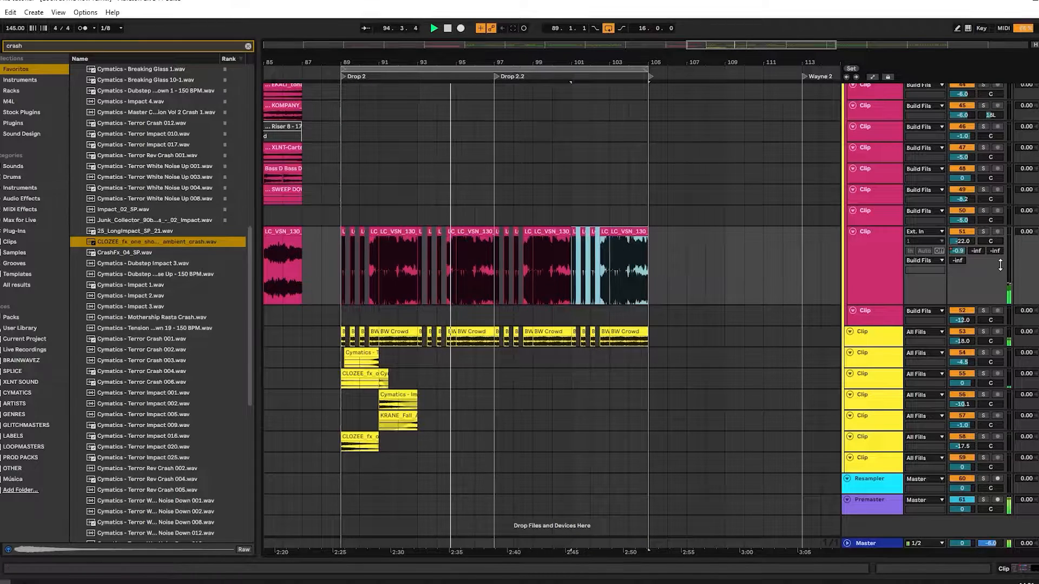
- Show automation and duplicate bars 89 to 93 of the siren track with its volume automation three times, up to bar 105
key(a)
scroll(344, 268, up, 3)
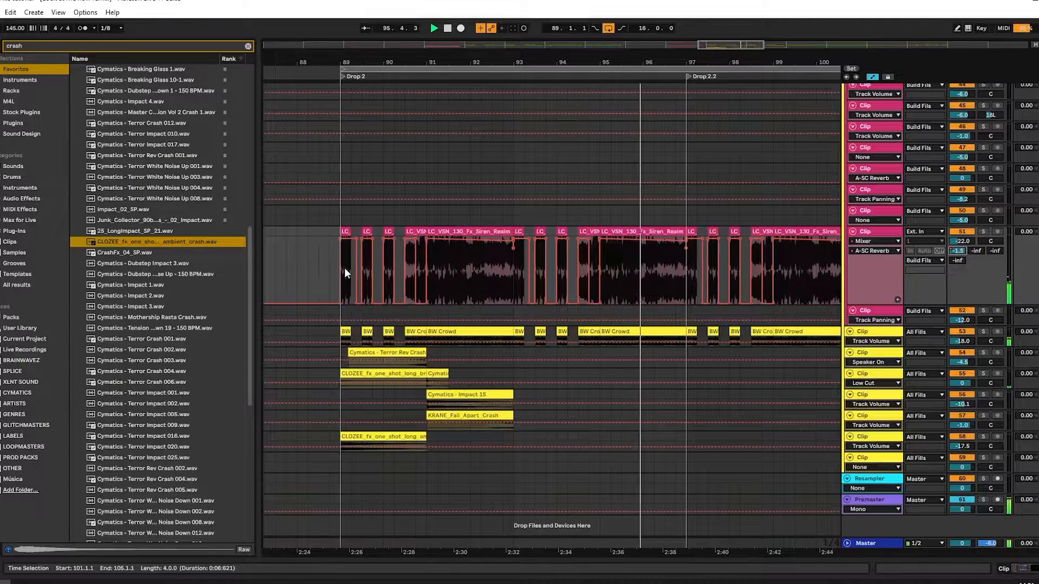
click(337, 230)
key(space)
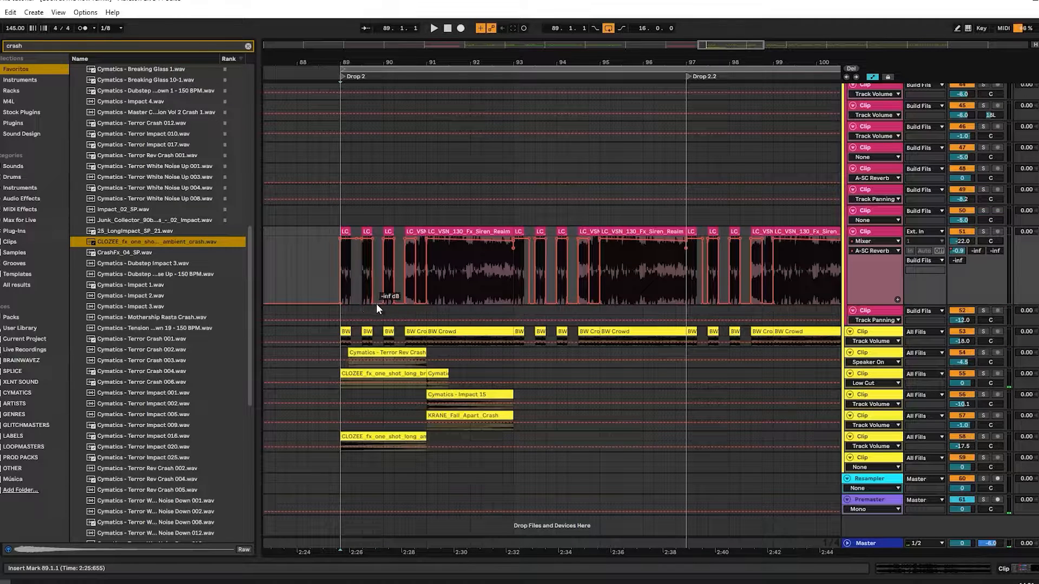
click(342, 292)
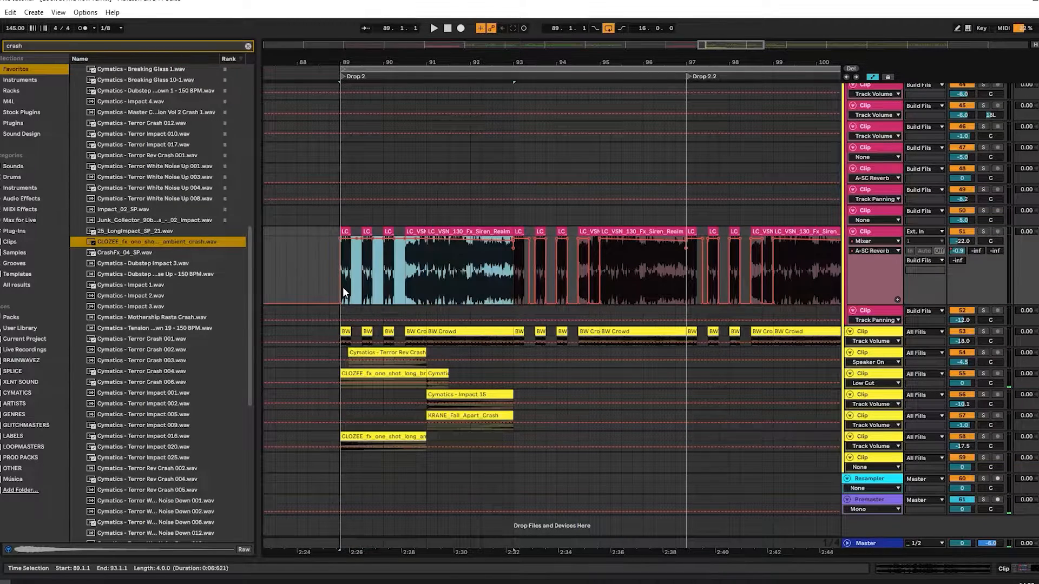
key(ctrl+d)
scroll(364, 273, down, 1)
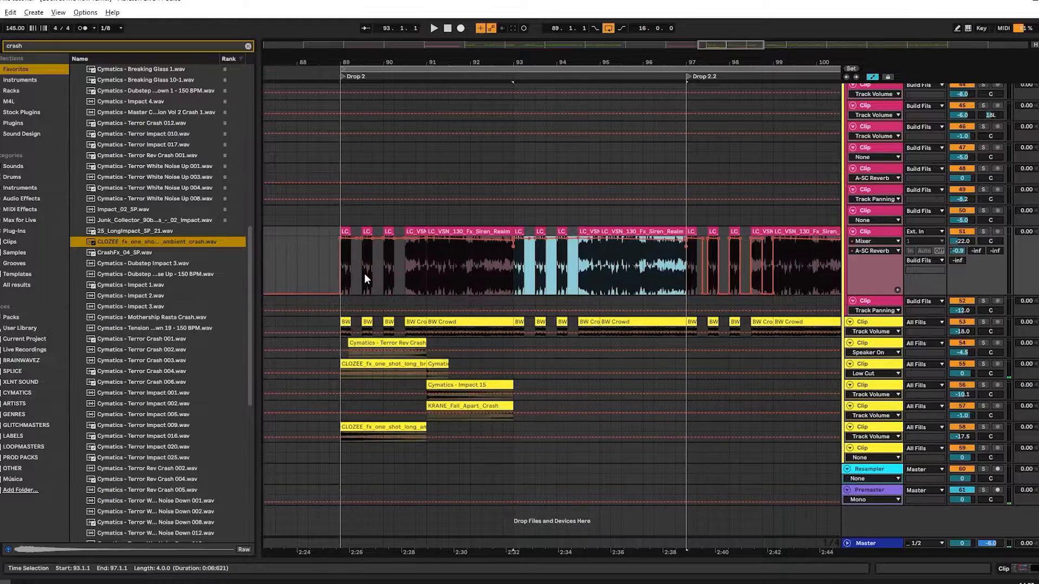
key(ctrl+d)
scroll(404, 258, down, 3)
key(ctrl+d)
click(302, 255)
key(space)
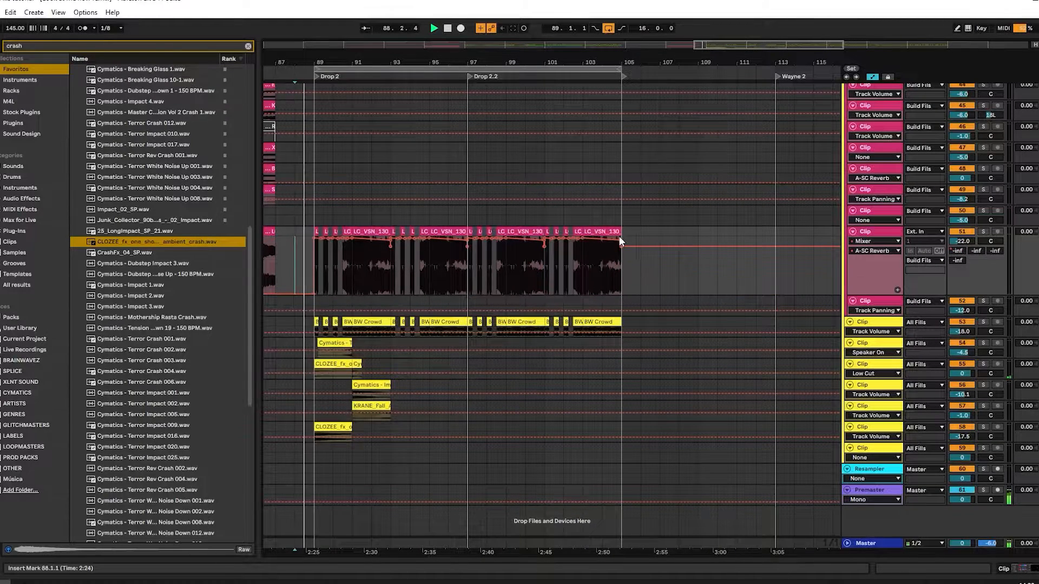
- Lower the siren track's volume automation to -inf dB at bar 105, and hide the automation lanes
drag(620, 247, 620, 294)
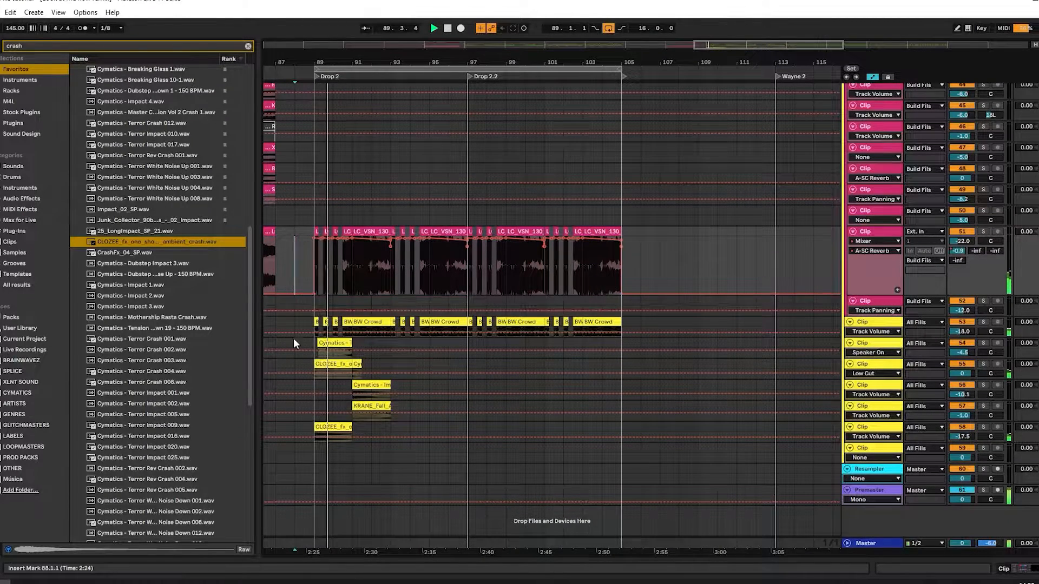
scroll(330, 262, up, 3)
key(a)
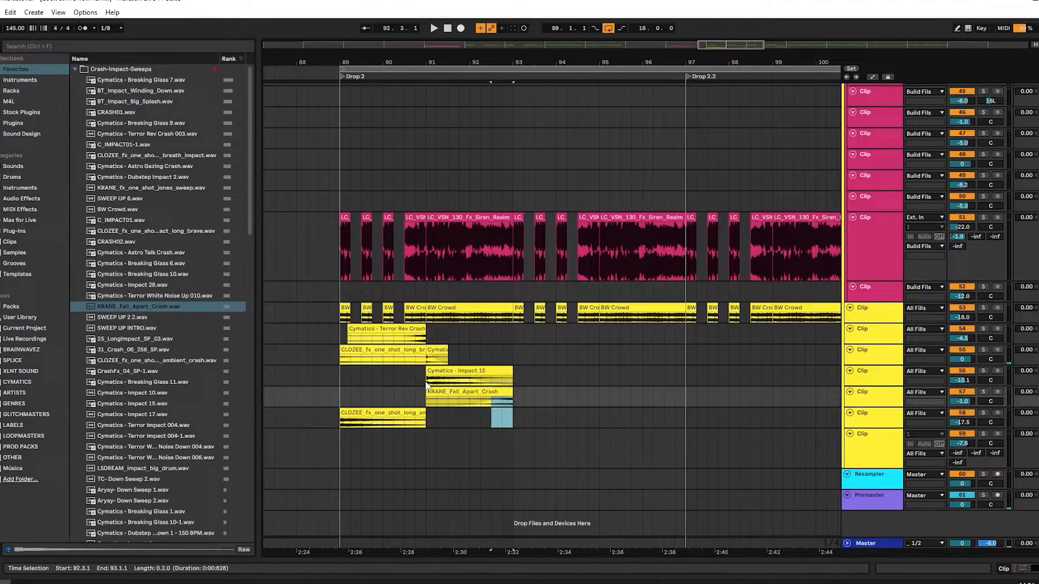
- Duplicate the crash and impact clips on tracks 54 to 58 from bars 89–93 into bars 93–97
drag(512, 423, 331, 336)
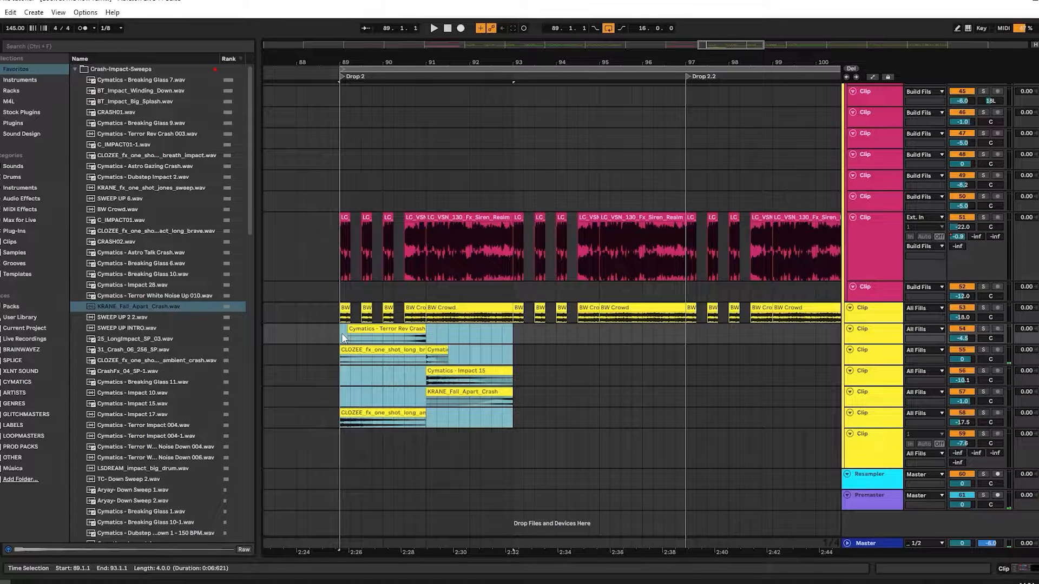
key(ctrl+d)
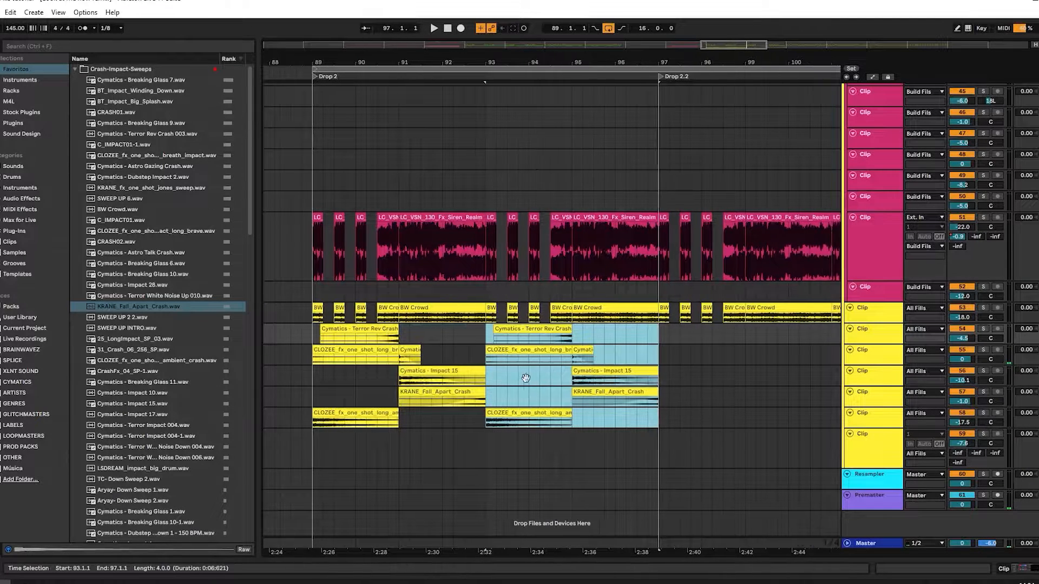
scroll(526, 377, right, 10)
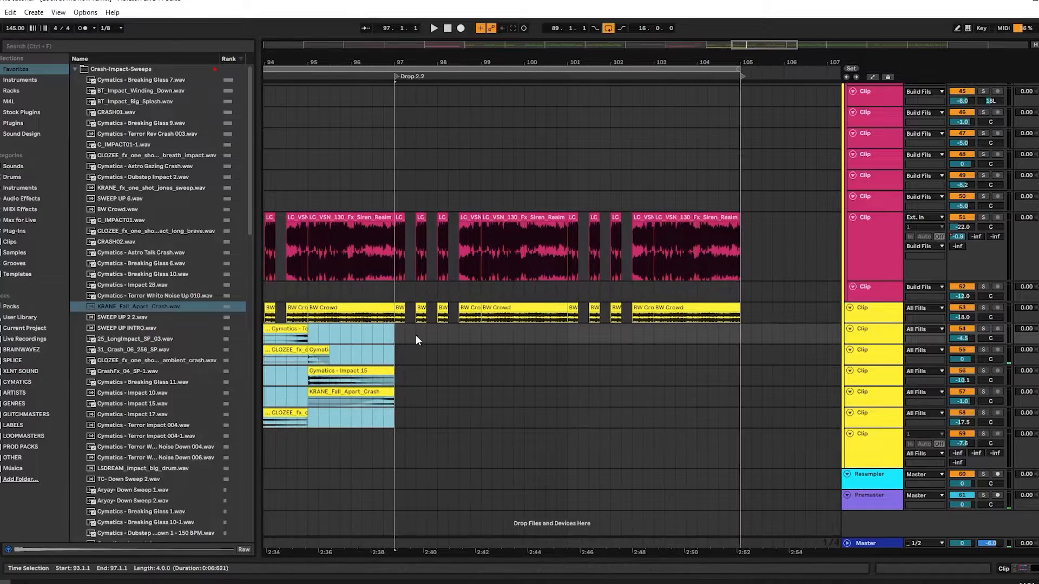
- Duplicate the crash and impact clips on tracks 54 to 58 from bars 89–97 into Drop 2.2, bars 97–105
drag(416, 336, 553, 314)
scroll(534, 332, down, 2)
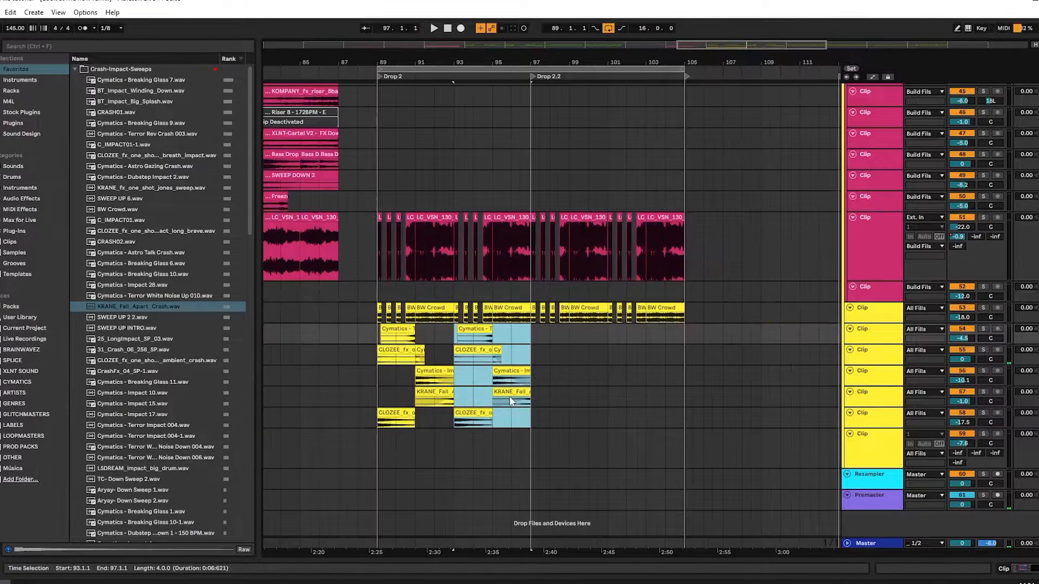
click(548, 329)
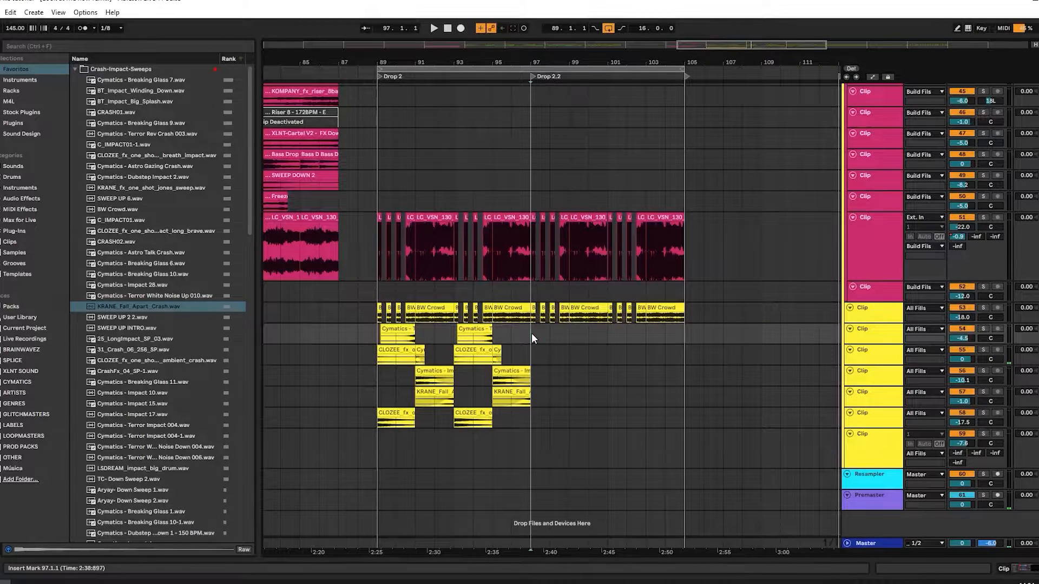
drag(531, 420, 385, 336)
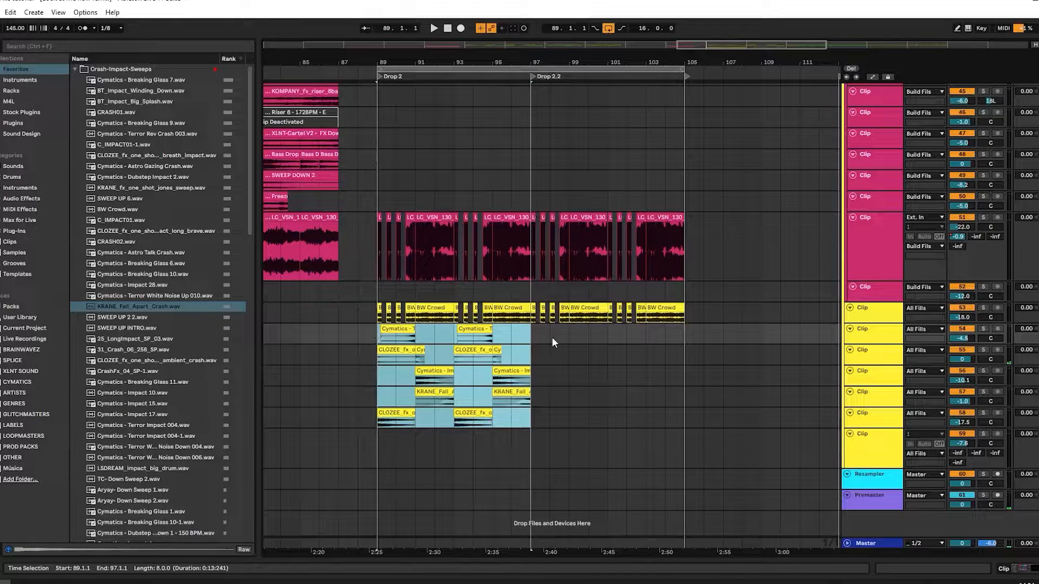
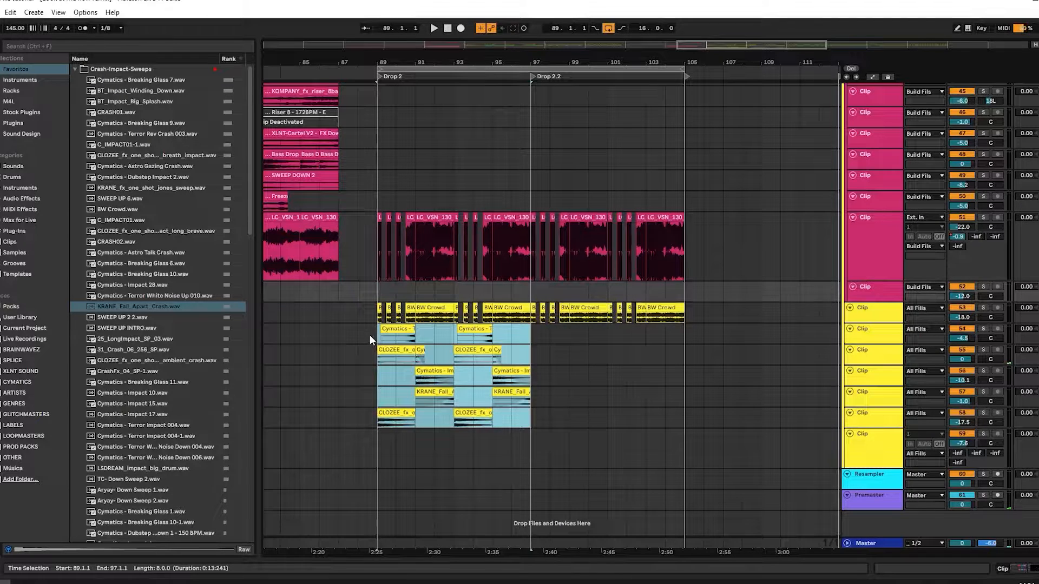
click(532, 336)
drag(424, 365, 381, 331)
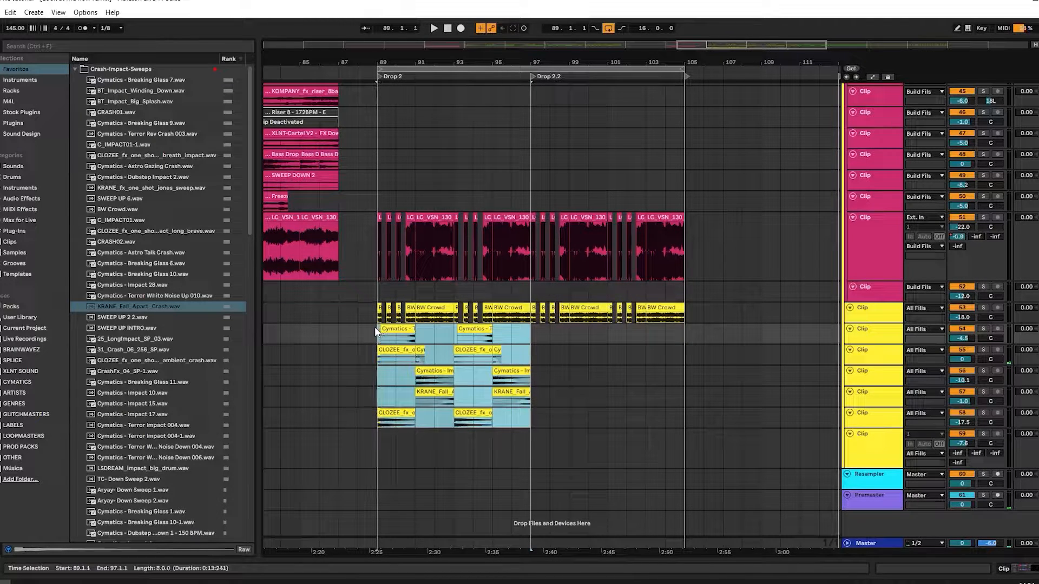
key(ctrl+d)
- Audition the soloed breath impact on track 55 at bar 97, and delete the ambient crash clip on track 58 there
scroll(586, 365, up, 3)
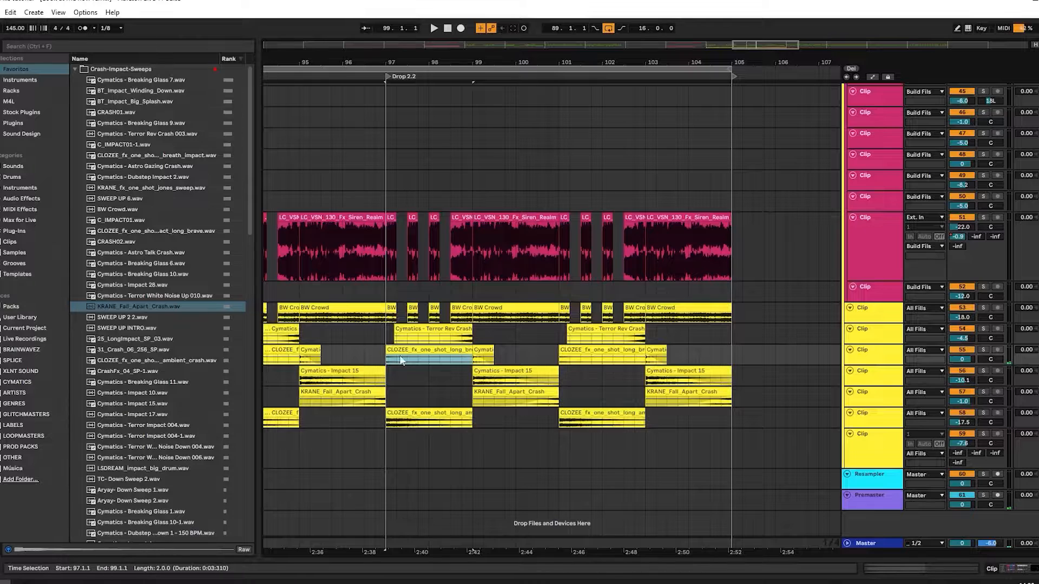
key(s)
key(space)
key(space)
click(405, 420)
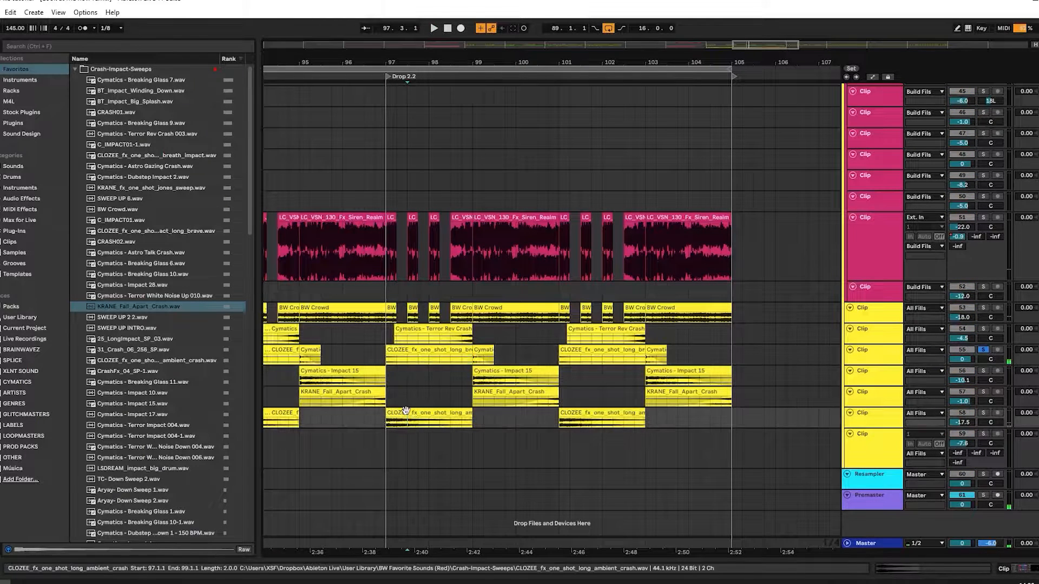
key(Delete)
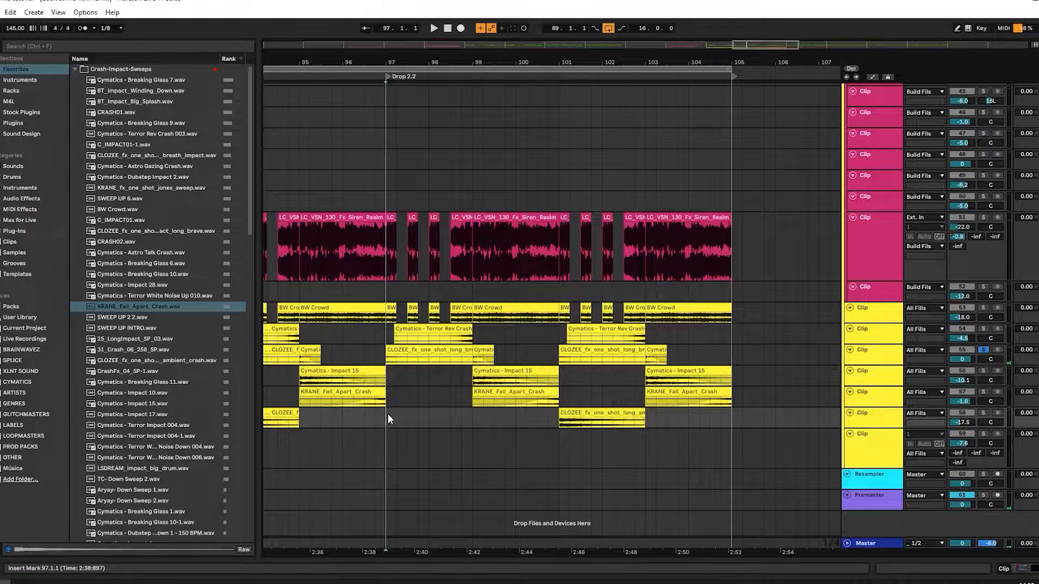
- Audition samples in the Crash-Impact-Sweeps folder and place CrashFx_04_SP-1.wav on track 59 at bar 97
click(379, 426)
key(s)
key(s)
click(125, 276)
scroll(126, 277, down, 3)
click(134, 231)
scroll(134, 232, down, 4)
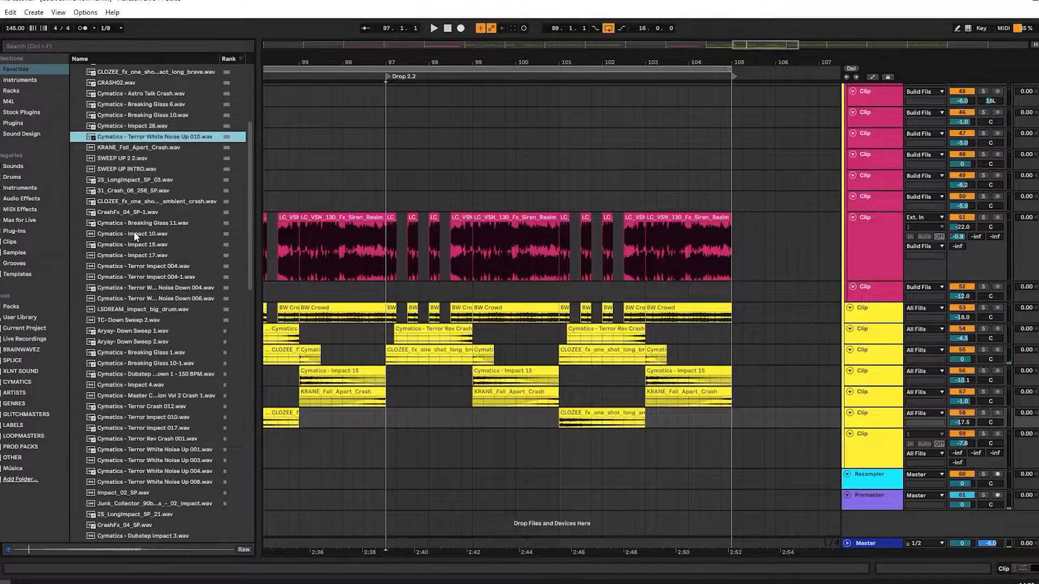
click(135, 212)
drag(142, 218, 396, 432)
key(Right)
- Set track 59's volume to -11.9 dB and trim the CrashFx_04_SP-1 clip to end at bar 99
scroll(396, 435, up, 3)
double_click(397, 436)
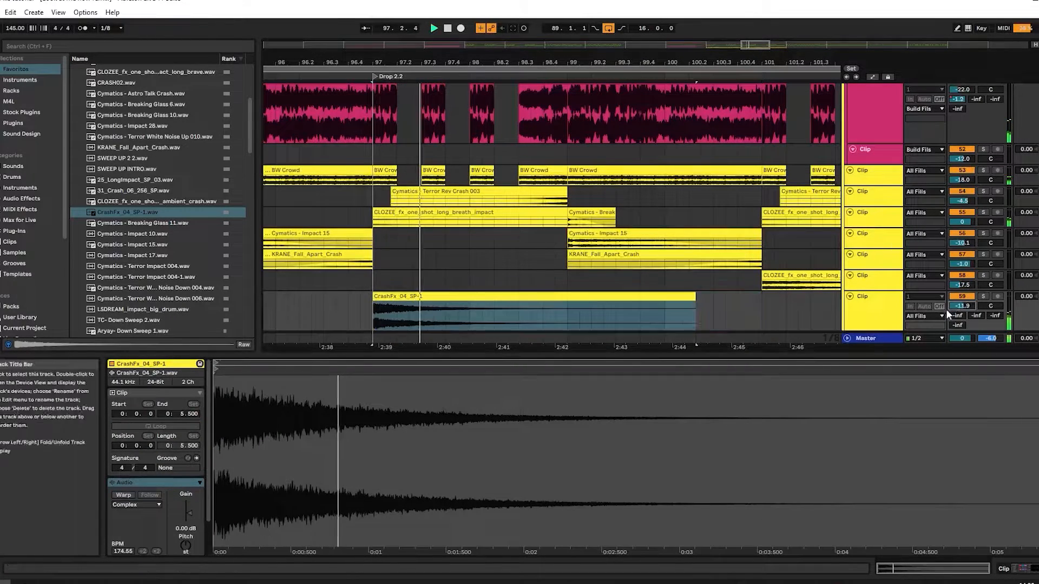
drag(959, 307, 958, 324)
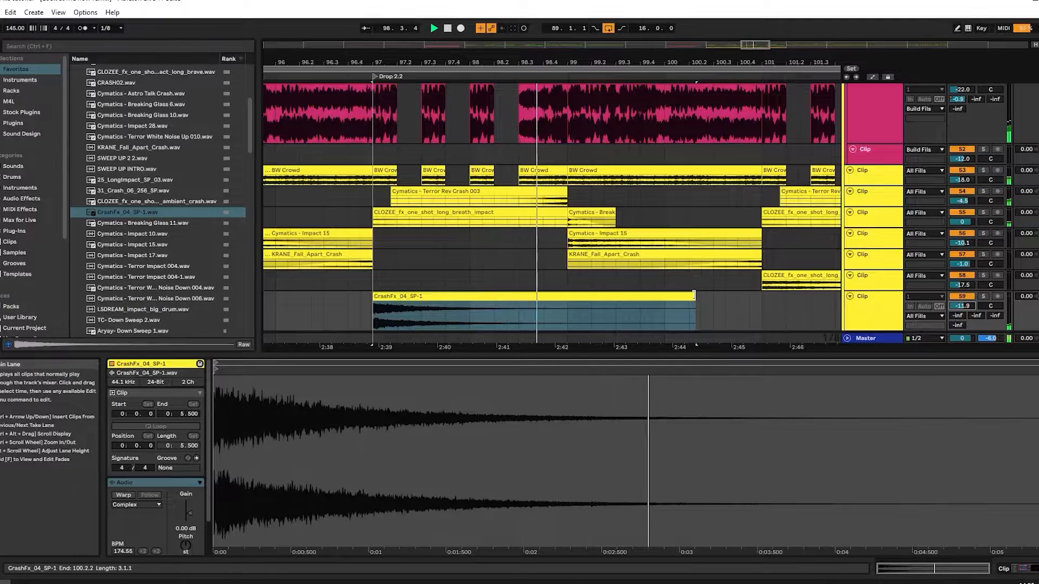
drag(696, 296, 566, 295)
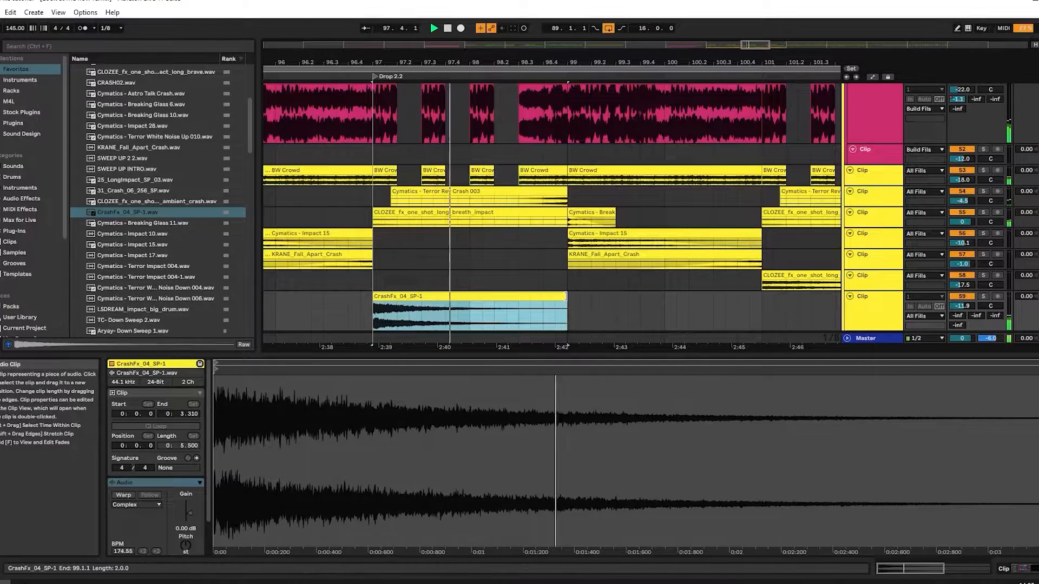
- Lower track 59's volume to -15.4 dB while auditioning from bar 97, and apply the Lead 300 EQ snapshot to it
key(shift+Tab)
scroll(517, 293, down, 3)
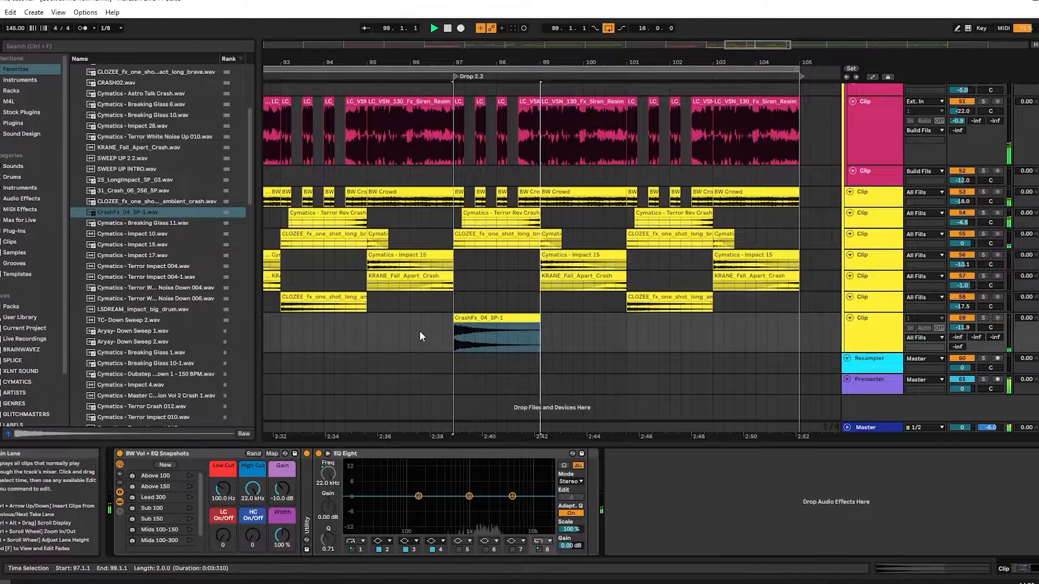
key(space)
key(space)
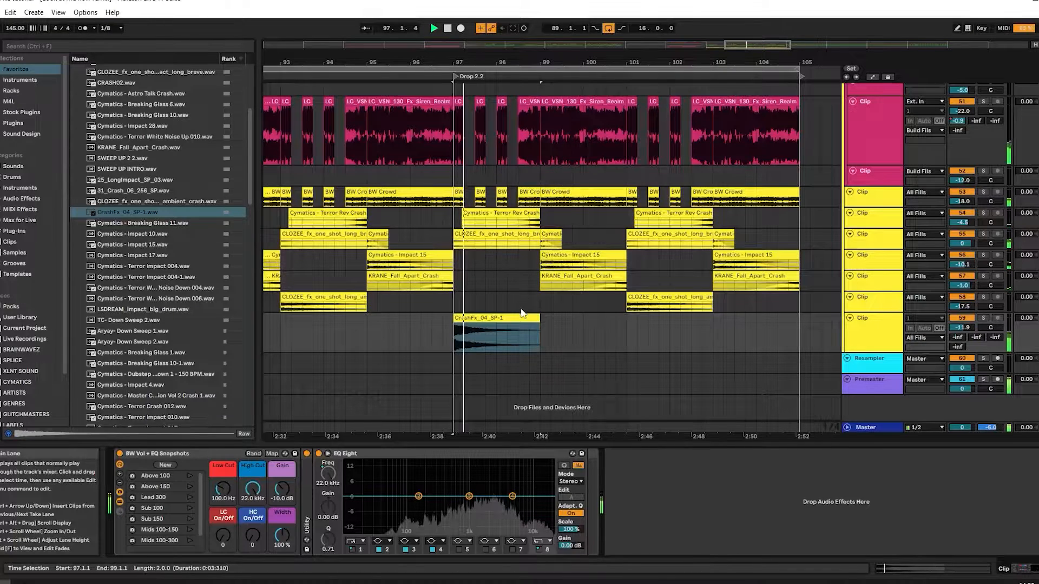
scroll(520, 313, up, 3)
key(space)
key(space)
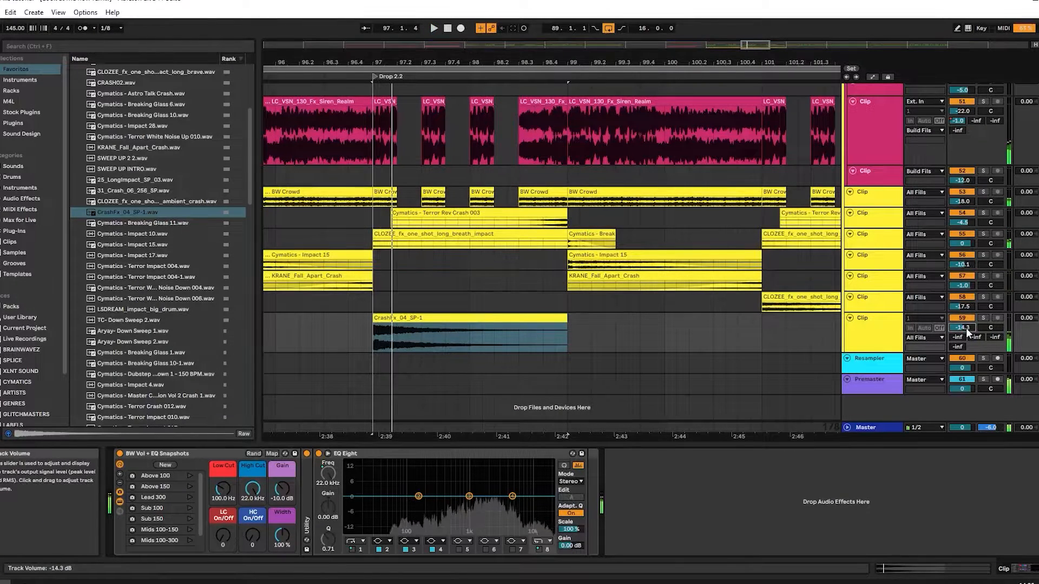
scroll(966, 328, down, 4)
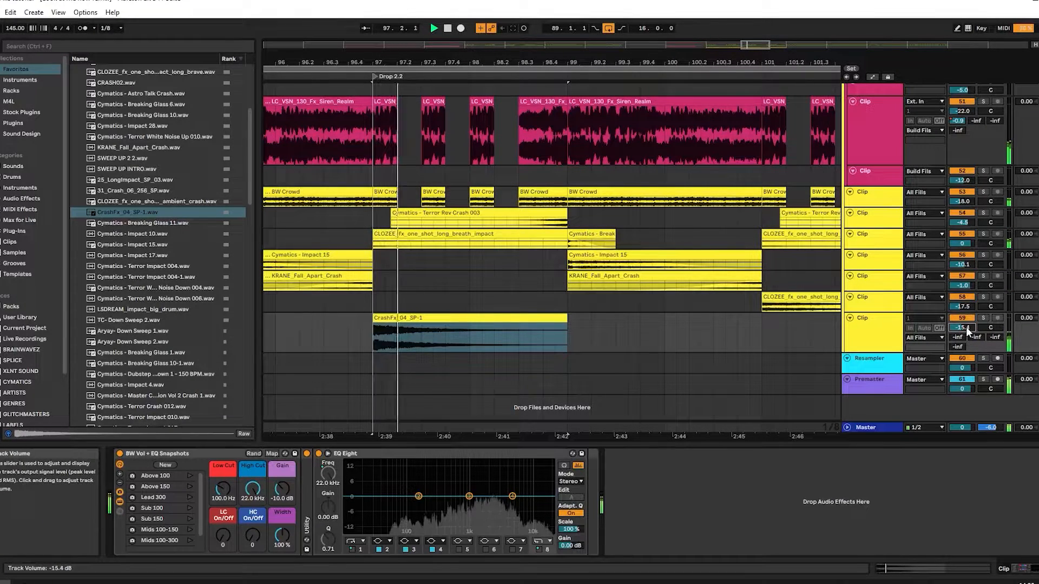
click(189, 497)
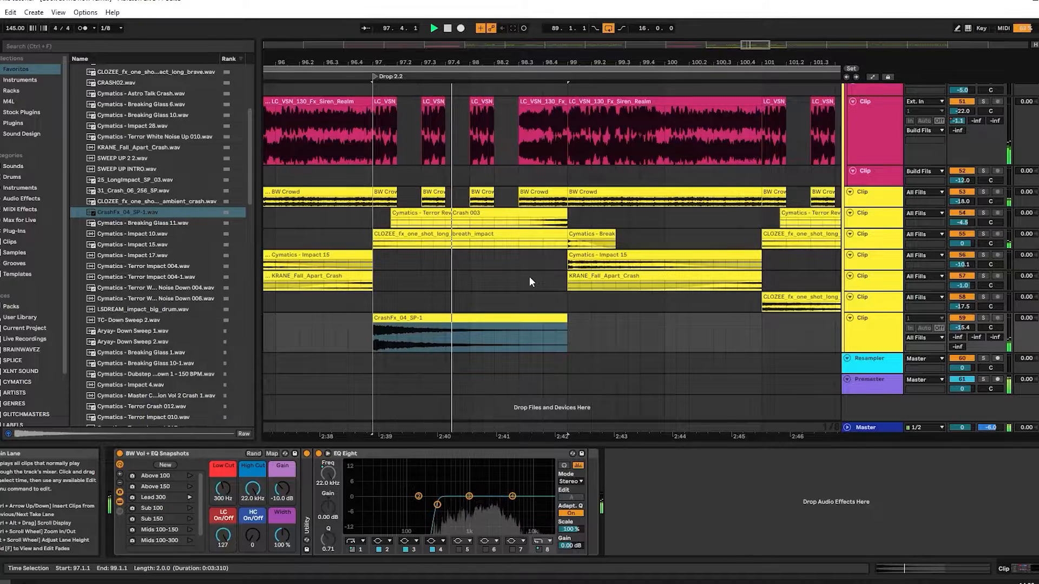
- Delete the Terror Rev Crash 003 clip before bar 99 on track 54 and place Cymatics - Impact 17.wav there, starting at 96.2.1
click(501, 226)
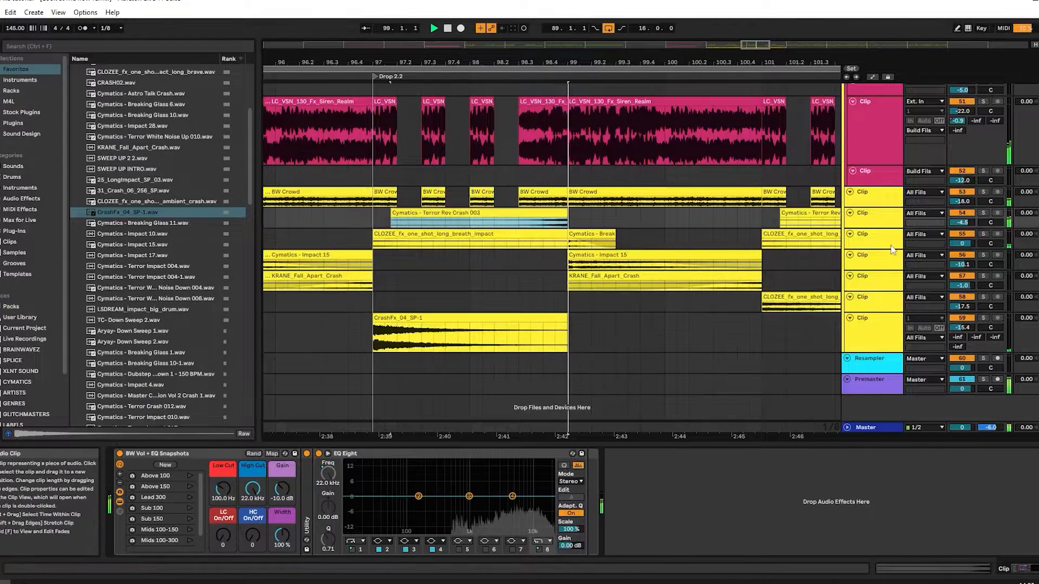
drag(871, 227, 870, 275)
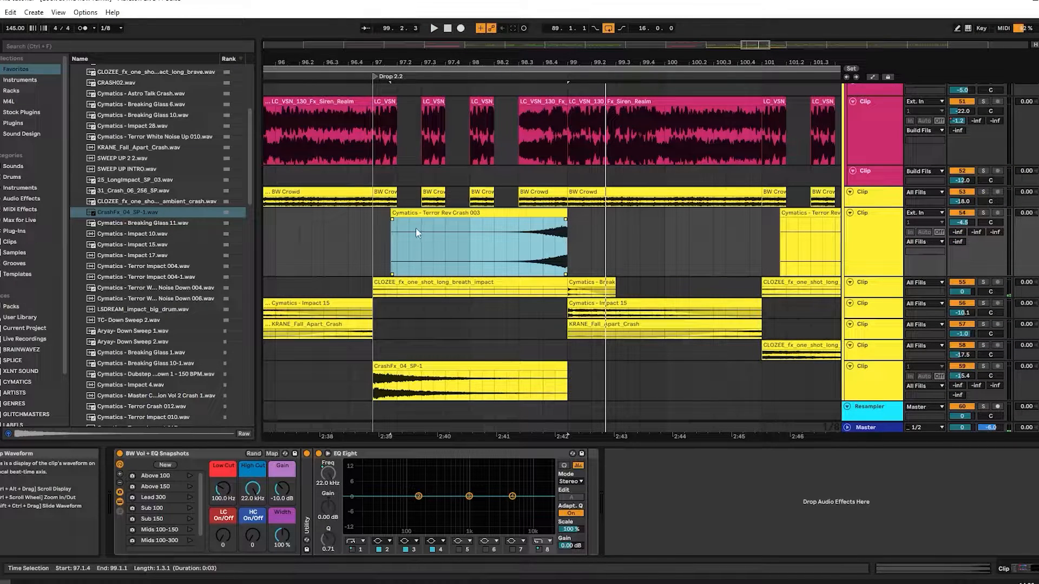
key(Delete)
click(141, 256)
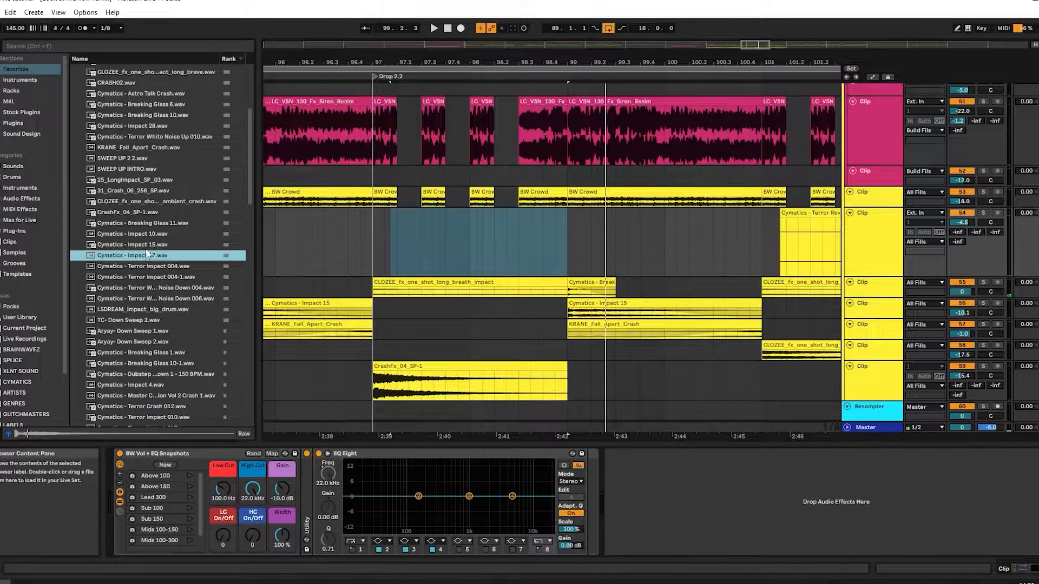
drag(113, 258, 301, 246)
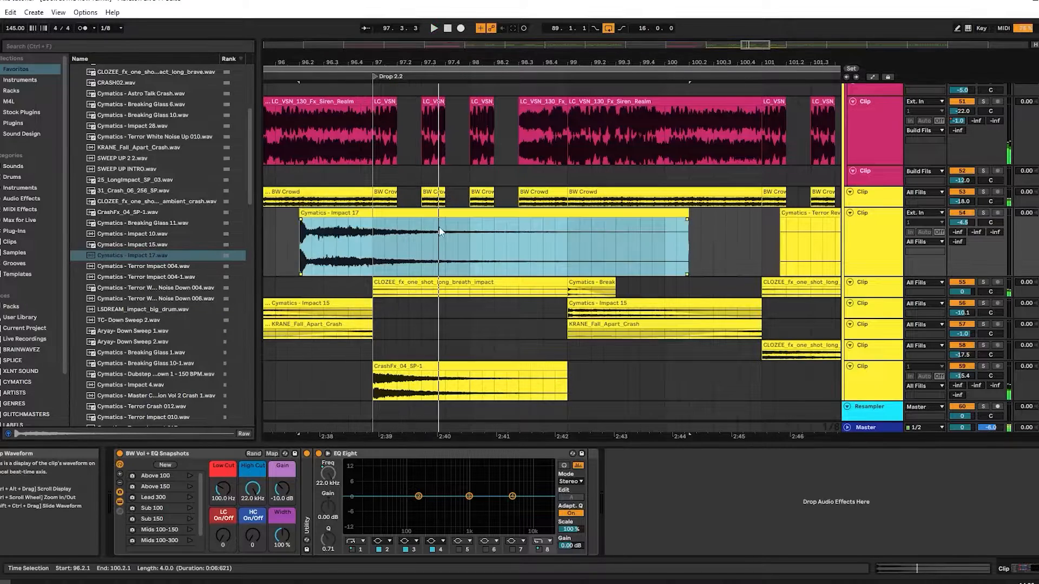
- Reverse the Impact 17 clip on track 54, trim its end to bar 99, and play it back
key(r)
drag(587, 213, 529, 214)
ctrl+scroll(576, 222, down, 4)
key(space)
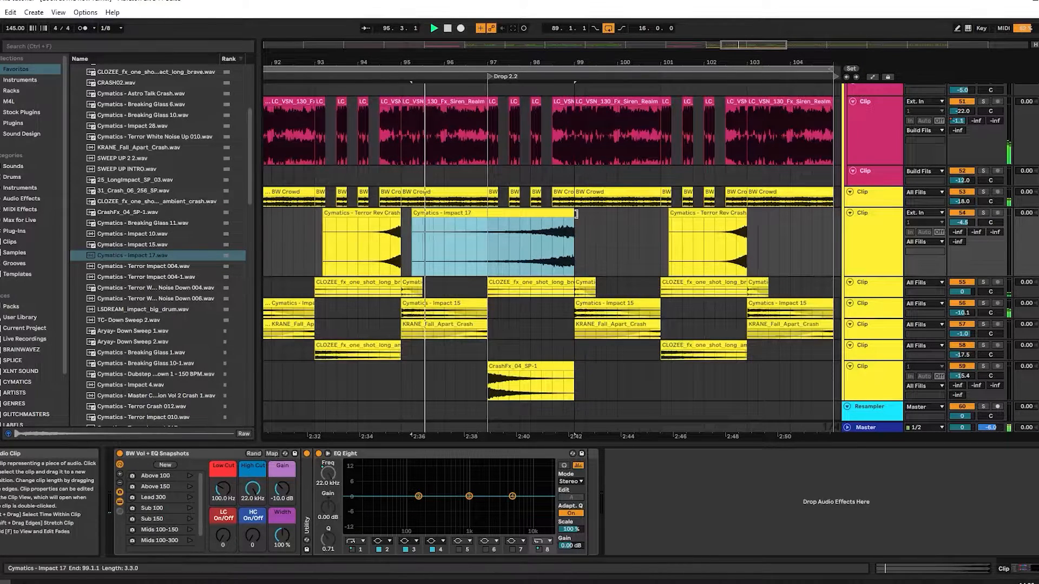
- Turn off warping for the reversed Impact 17 clip and trim it to span bars 97 to 99
drag(413, 213, 477, 213)
double_click(495, 213)
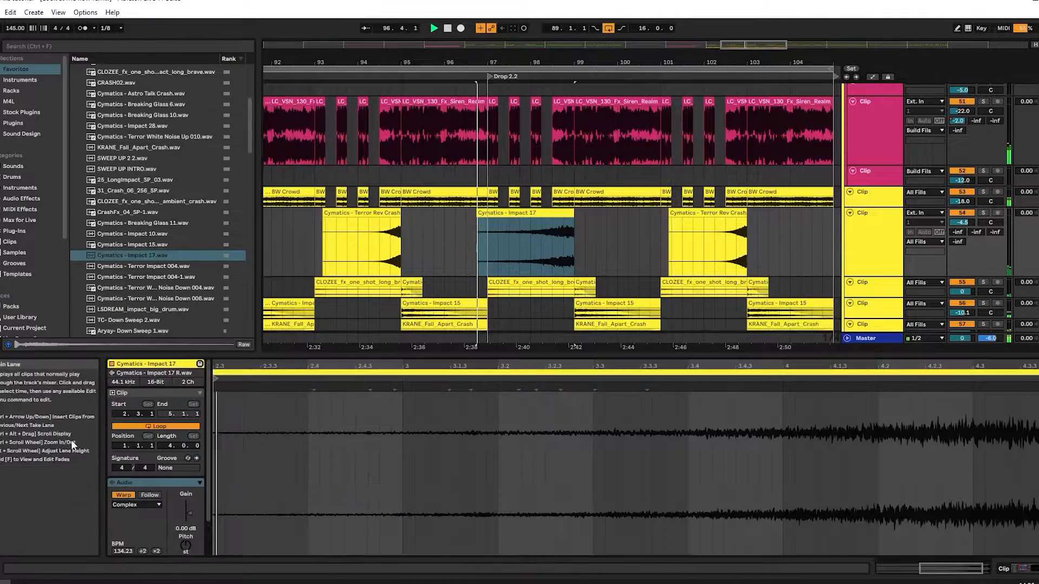
click(130, 495)
key(shift+Tab)
click(622, 231)
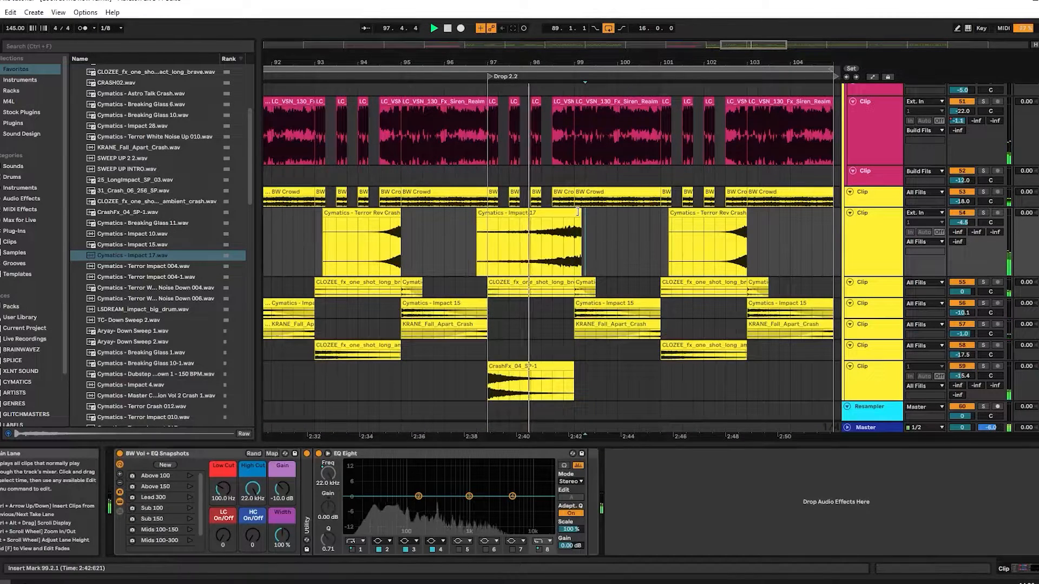
drag(582, 213, 575, 211)
drag(477, 217, 489, 216)
click(551, 246)
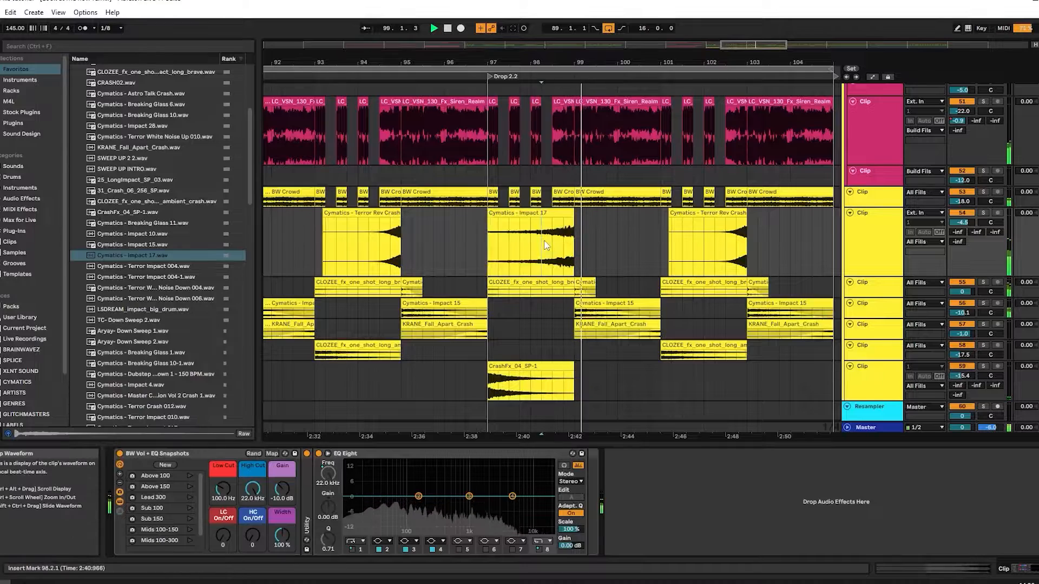
- Apply the Lead 300 EQ snapshot to track 54 and soften its 300 Hz low cut to a Q of 0.31
click(189, 498)
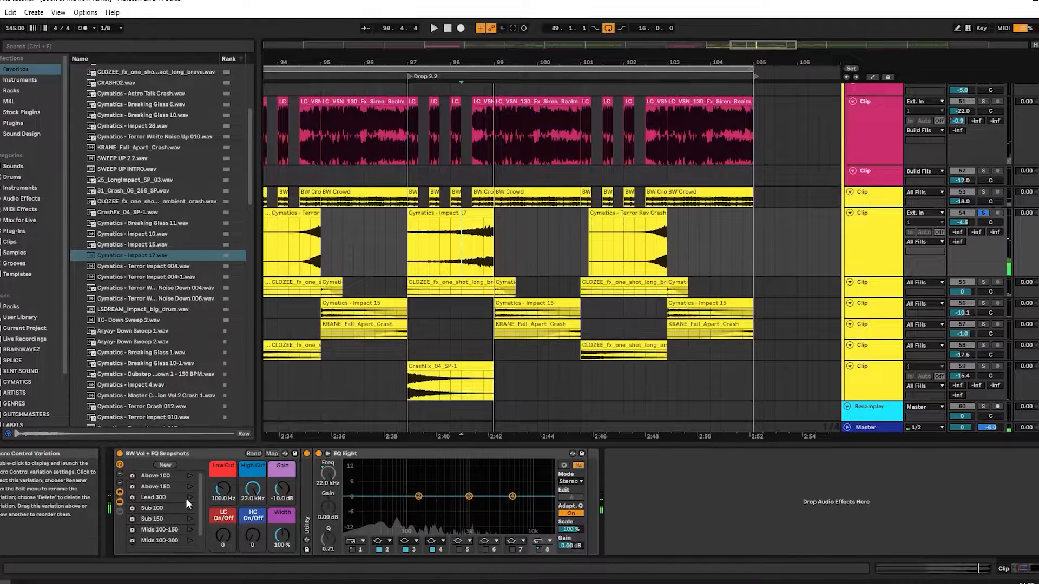
scroll(460, 246, up, 5)
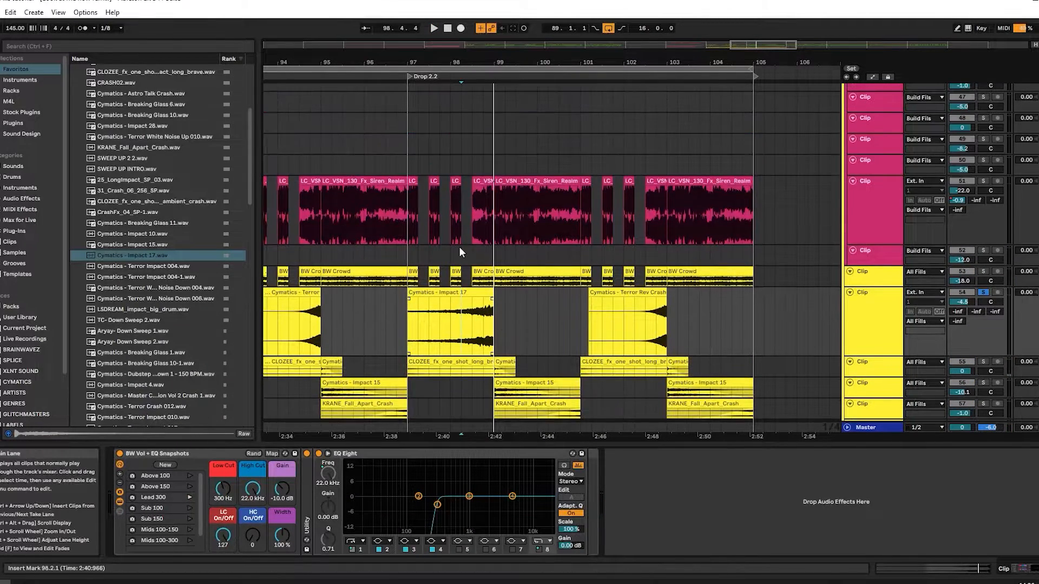
scroll(491, 262, down, 5)
scroll(459, 200, up, 3)
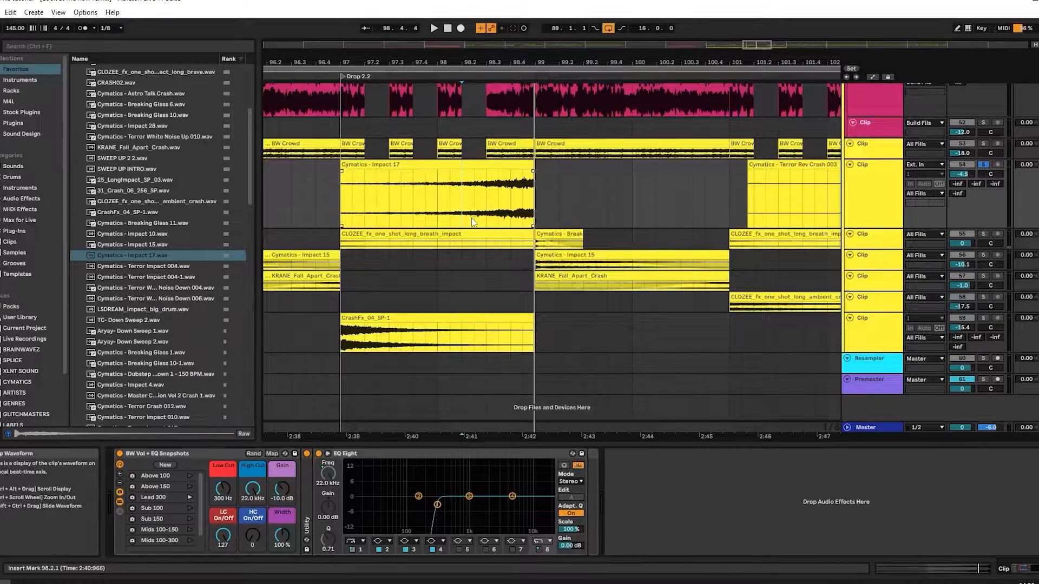
scroll(470, 215, up, 5)
scroll(470, 214, down, 3)
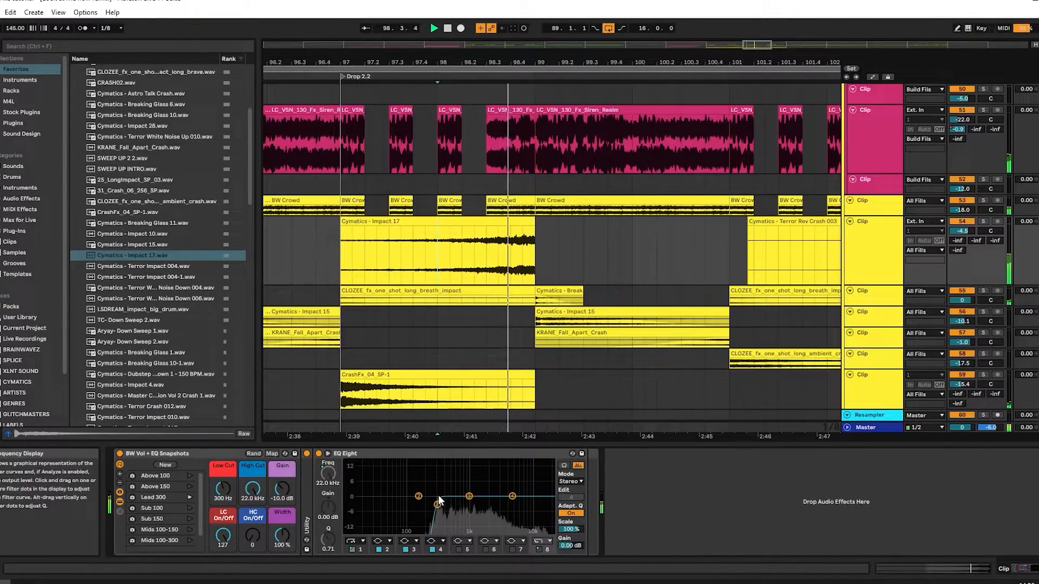
drag(437, 505, 437, 517)
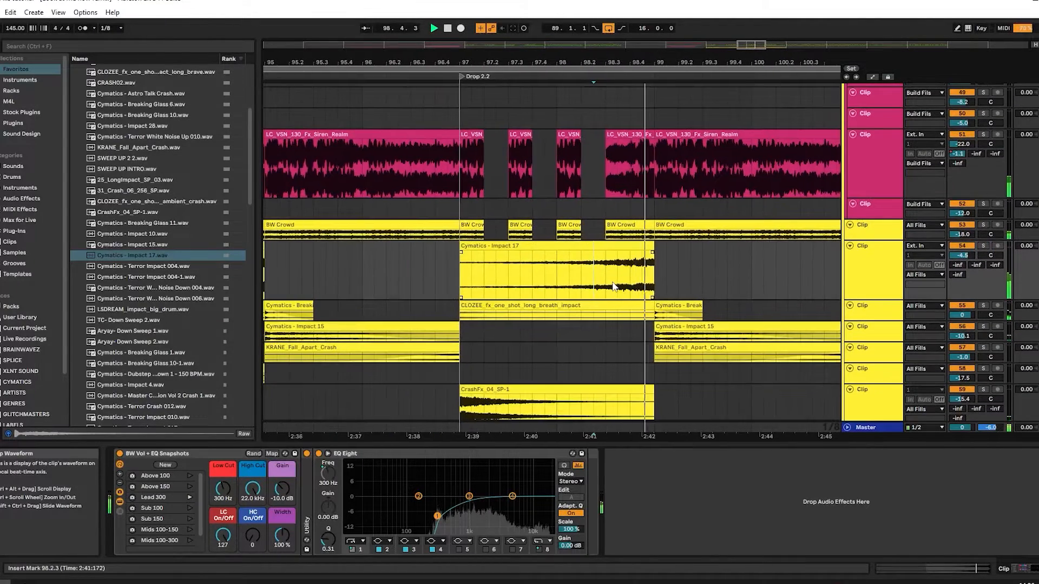
- Insert a new audio track below track 59, move the reversed Impact 17 clip onto it at bars 97–99, and enlarge the track
click(873, 276)
click(863, 344)
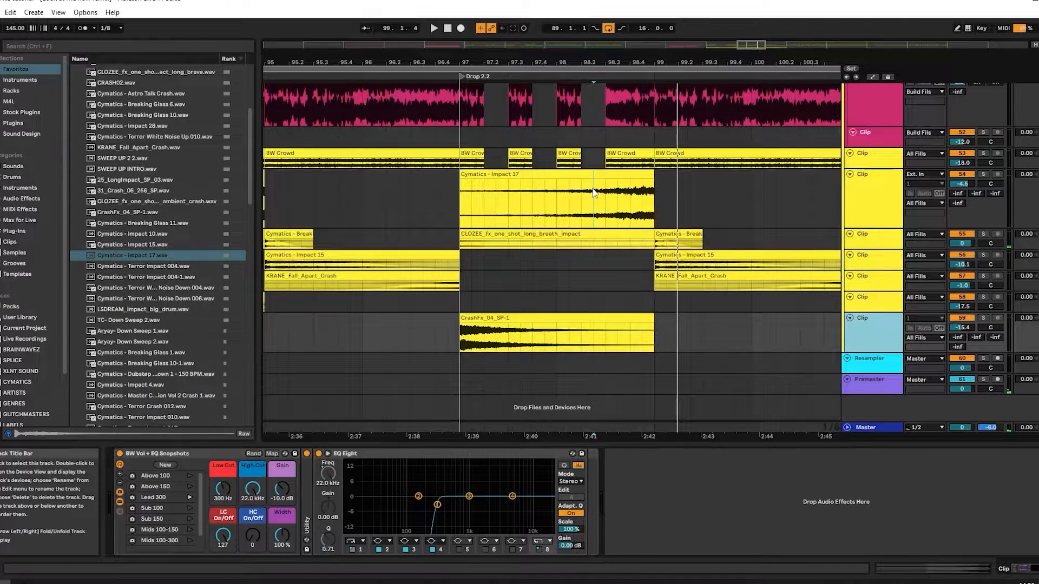
key(ctrl+t)
drag(549, 175, 543, 336)
click(879, 346)
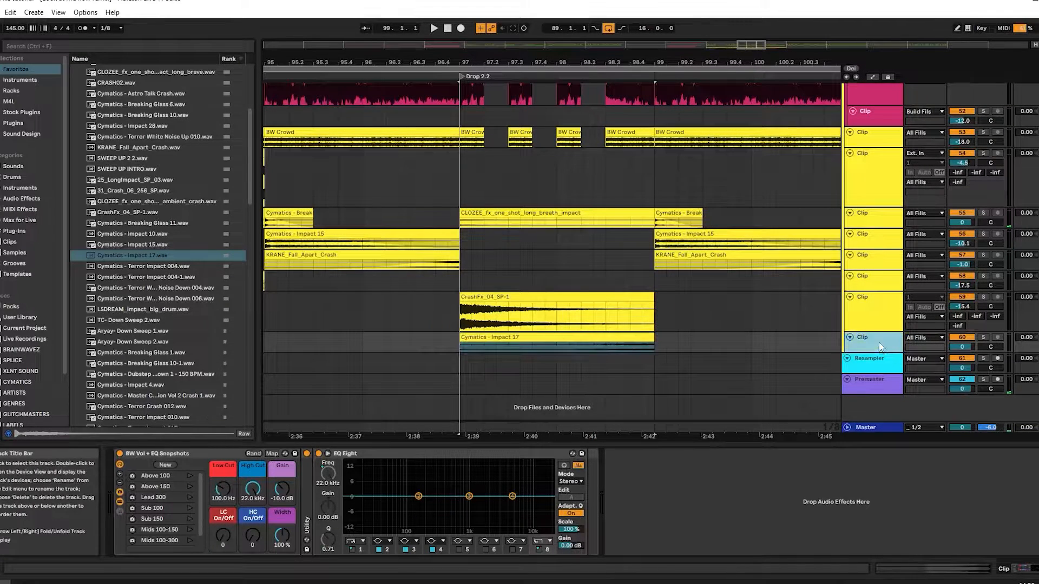
drag(876, 352, 876, 381)
- Shape track 60's EQ with a 379 Hz low cut at Q 0.32 and a 5.08 dB high boost at 8.25 kHz
key(space)
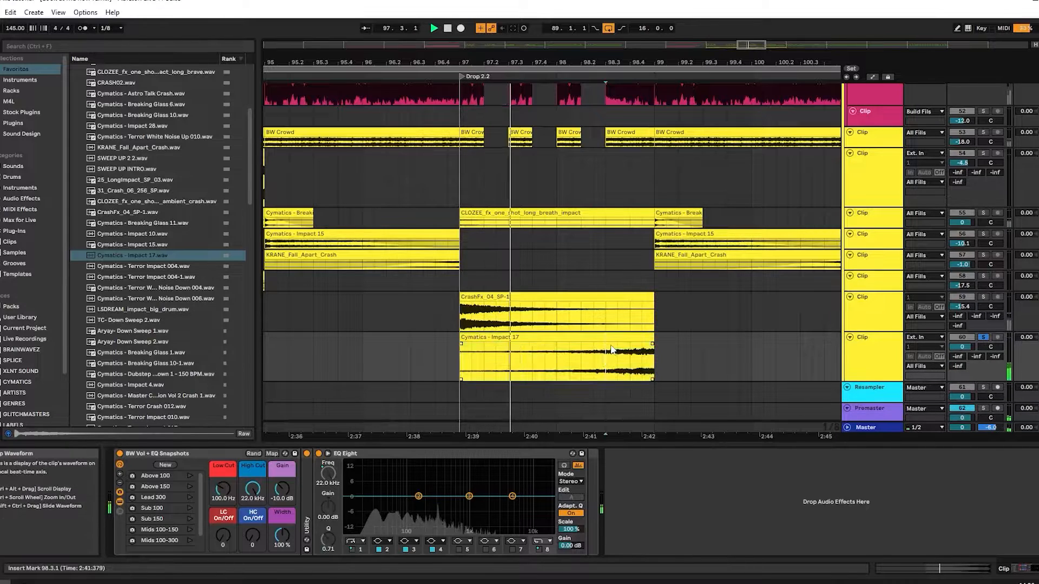
drag(221, 540, 223, 468)
mouse_move(513, 496)
mouse_down()
mouse_move(511, 477)
mouse_move(524, 485)
mouse_up()
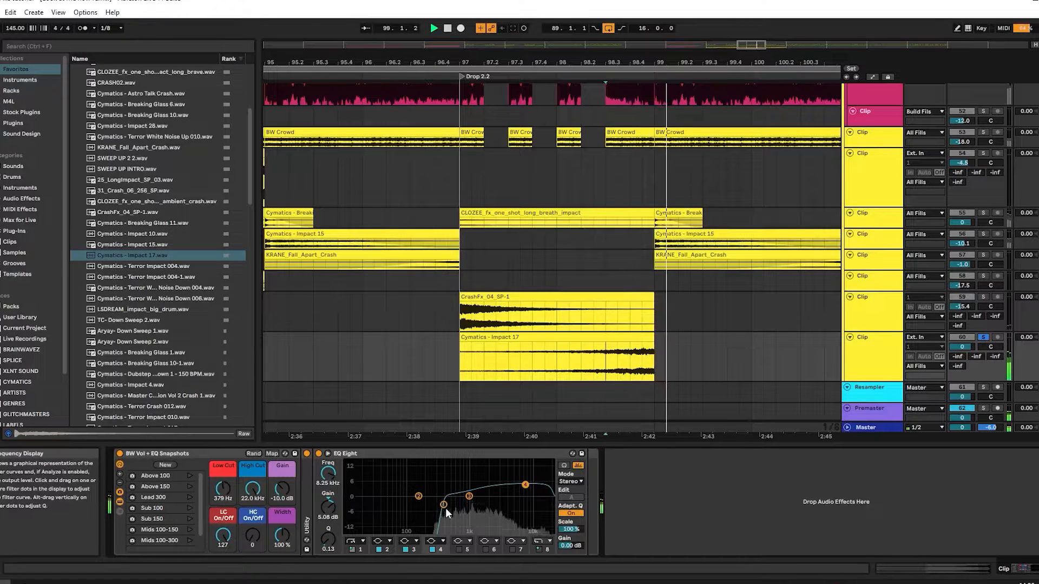
drag(445, 505, 443, 516)
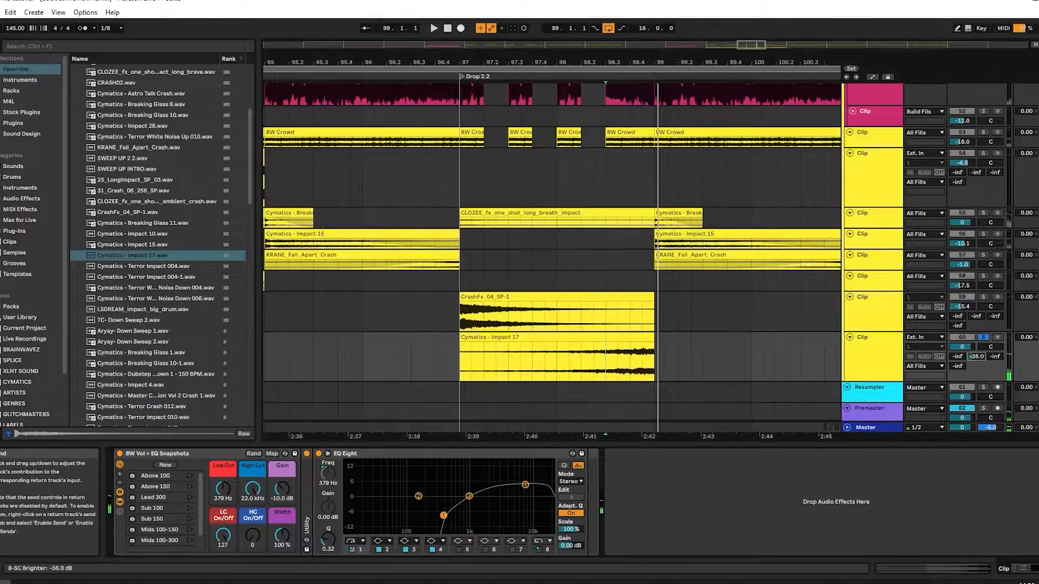
- Set track 60's first two sends to -13.7 dB and -4.4 dB, then lower its volume while auditioning the reversed impact
drag(957, 356, 957, 353)
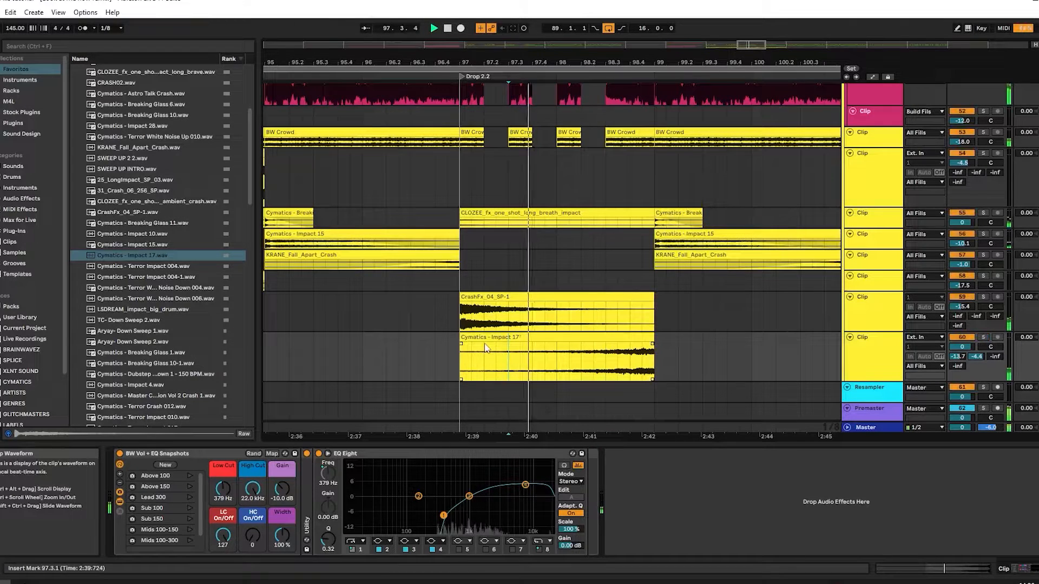
drag(968, 346, 966, 346)
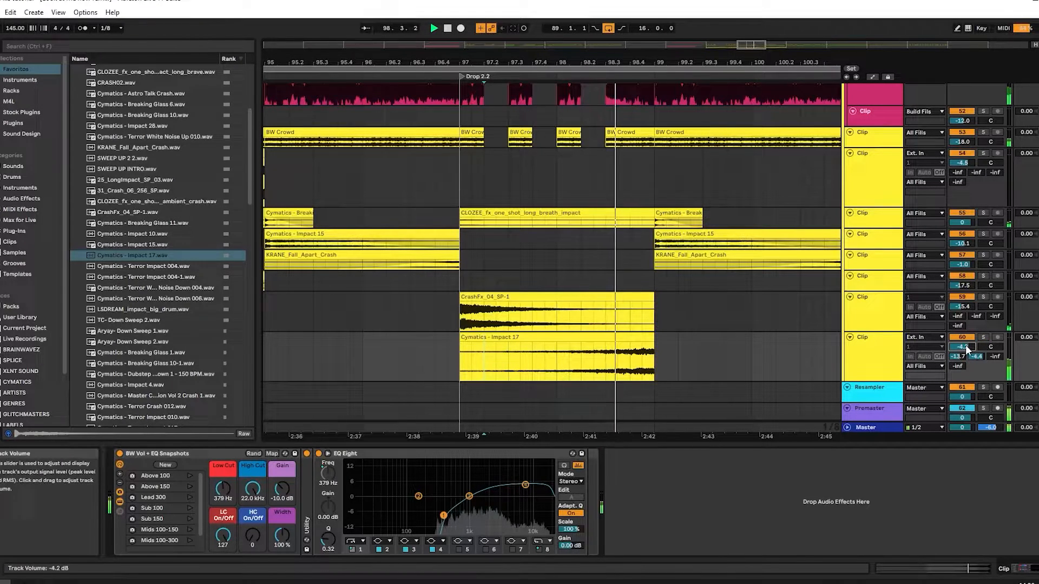
click(512, 338)
key(space)
key(space)
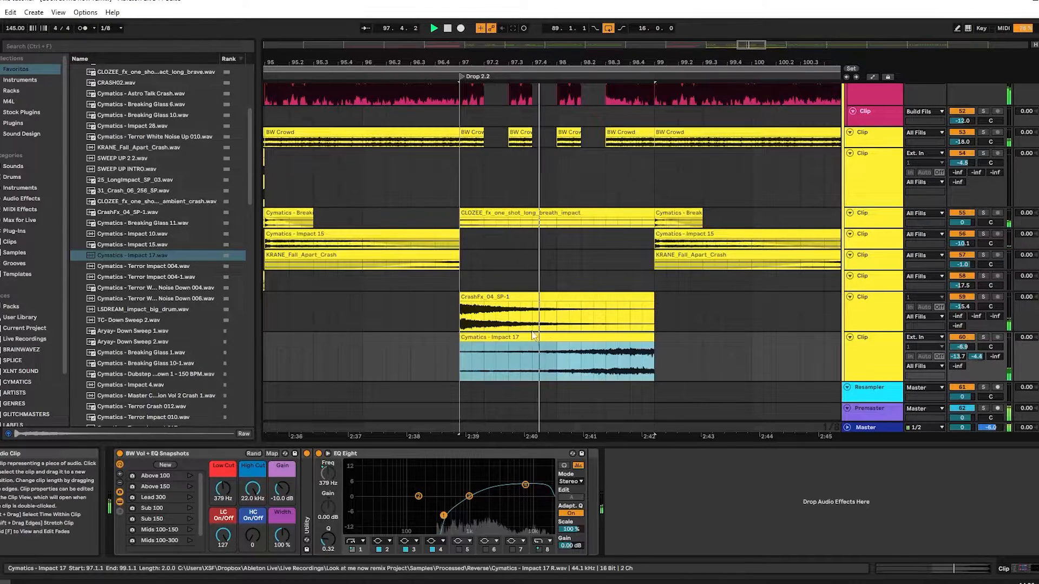
- Set track 60's volume to -8.9 dB and add a fade-in across the whole reversed Impact 17 clip
scroll(473, 307, right, 3)
scroll(472, 307, down, 1)
scroll(474, 307, down, 1)
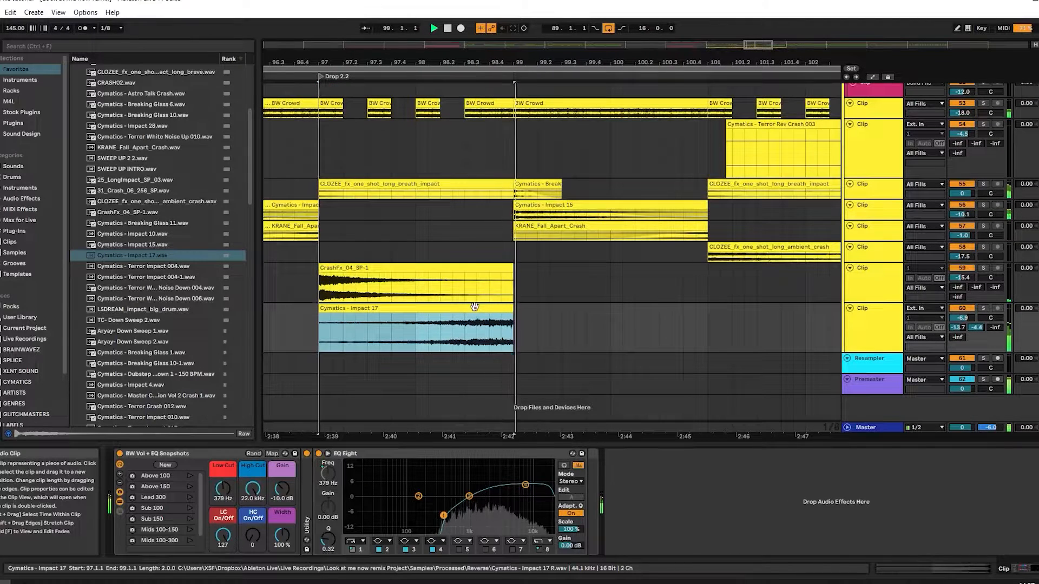
drag(962, 318, 963, 324)
key(space)
key(space)
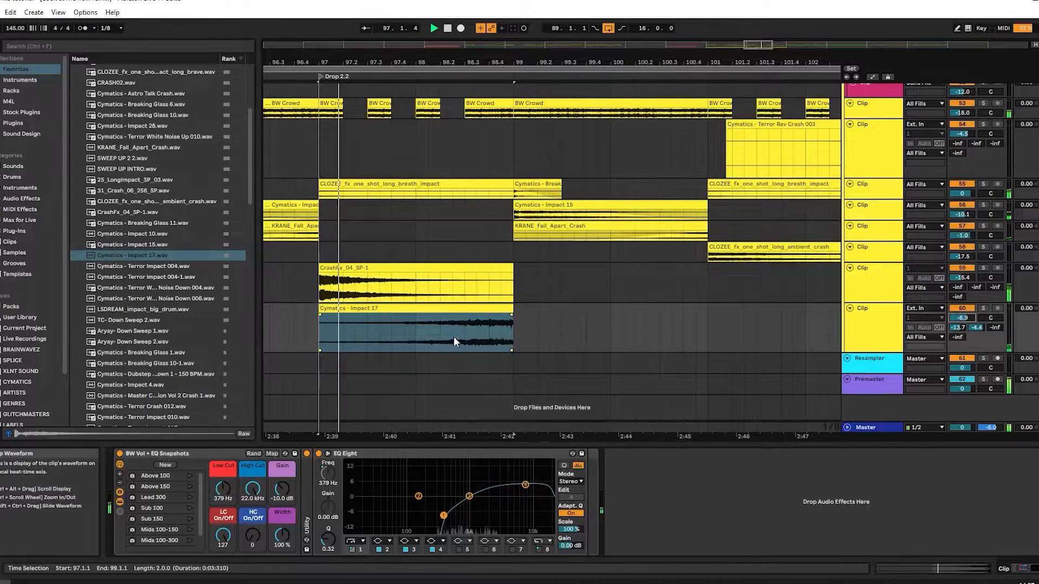
click(444, 309)
drag(319, 315, 706, 316)
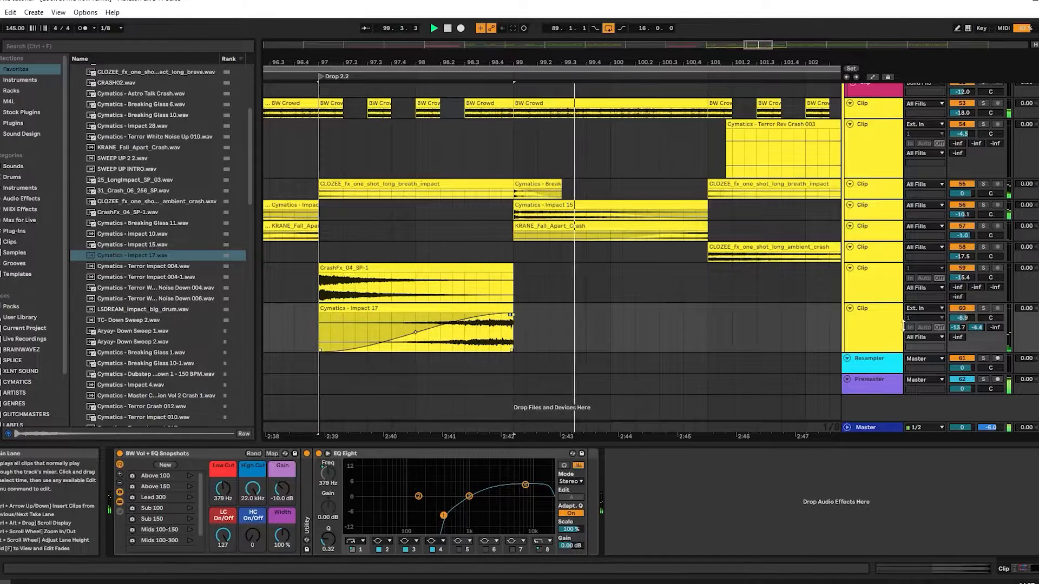
- Audition the soloed Impact 15, KRANE_Fall_Apart_Crash and Breaking Glass clips at bar 99 on tracks 56, 57 and 55
scroll(883, 324, down, 5)
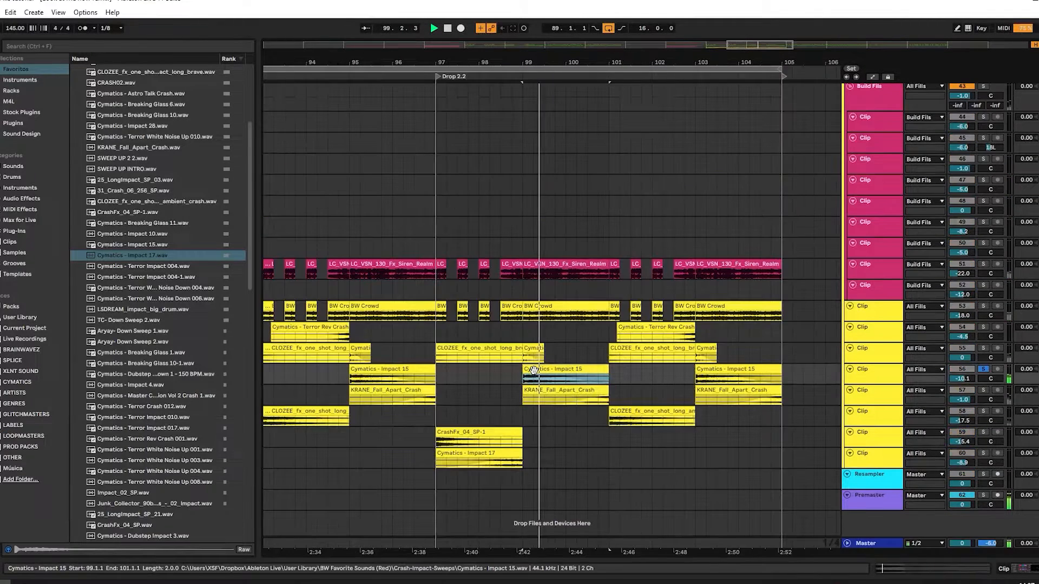
key(space)
key(space)
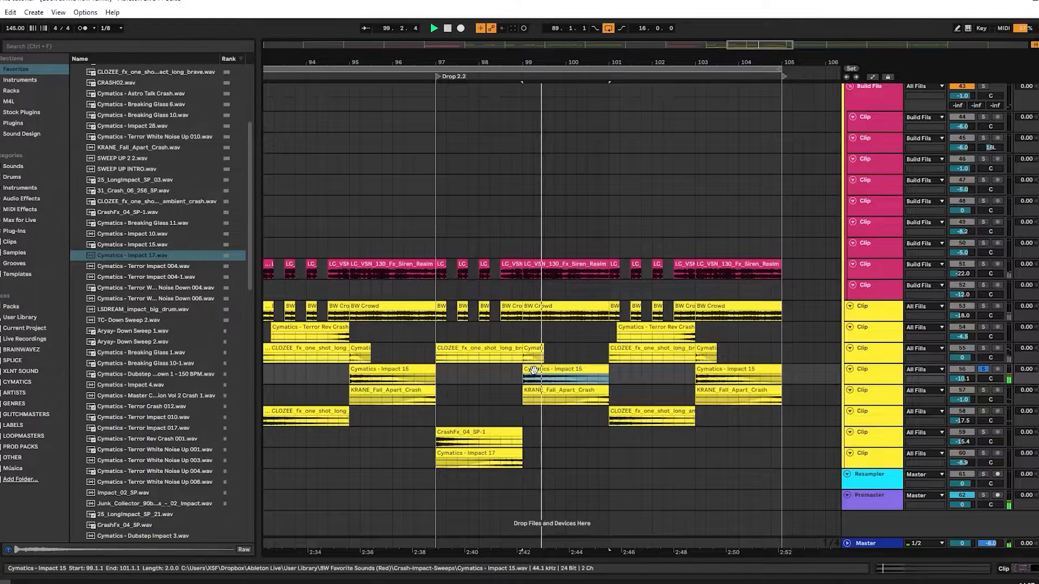
click(531, 399)
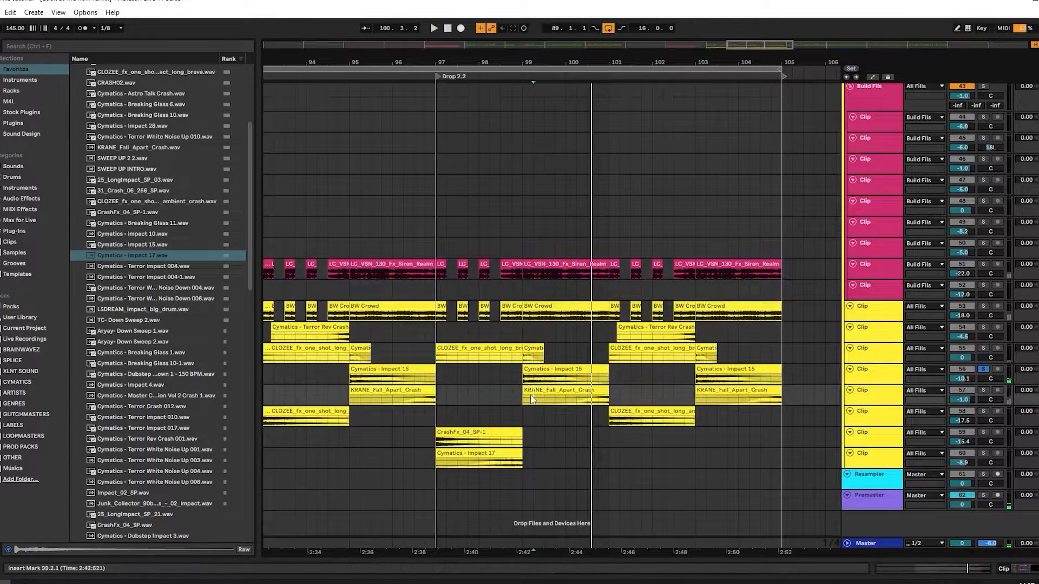
click(531, 399)
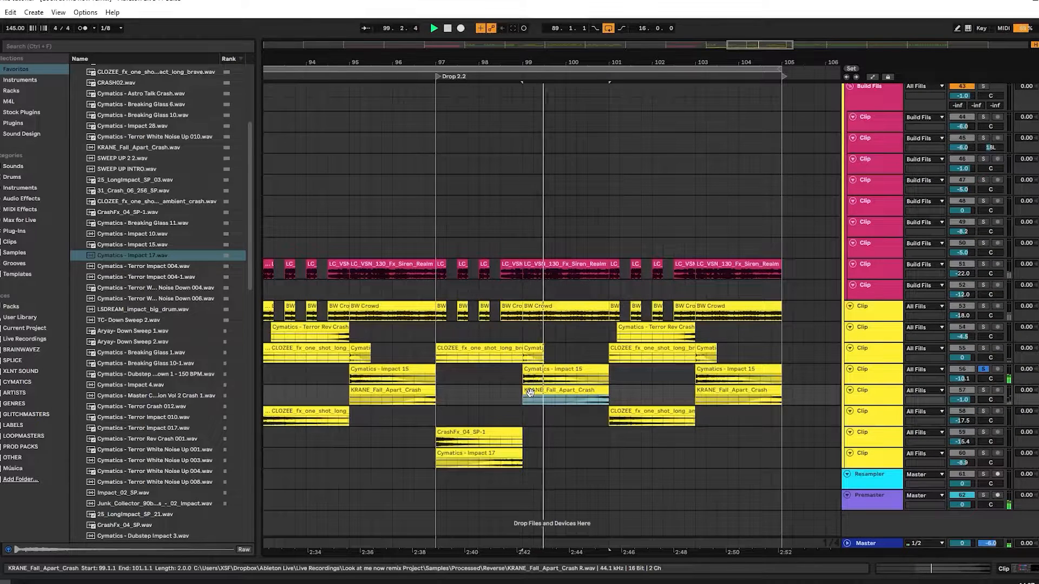
click(530, 346)
click(528, 329)
click(529, 307)
scroll(534, 315, up, 3)
click(520, 341)
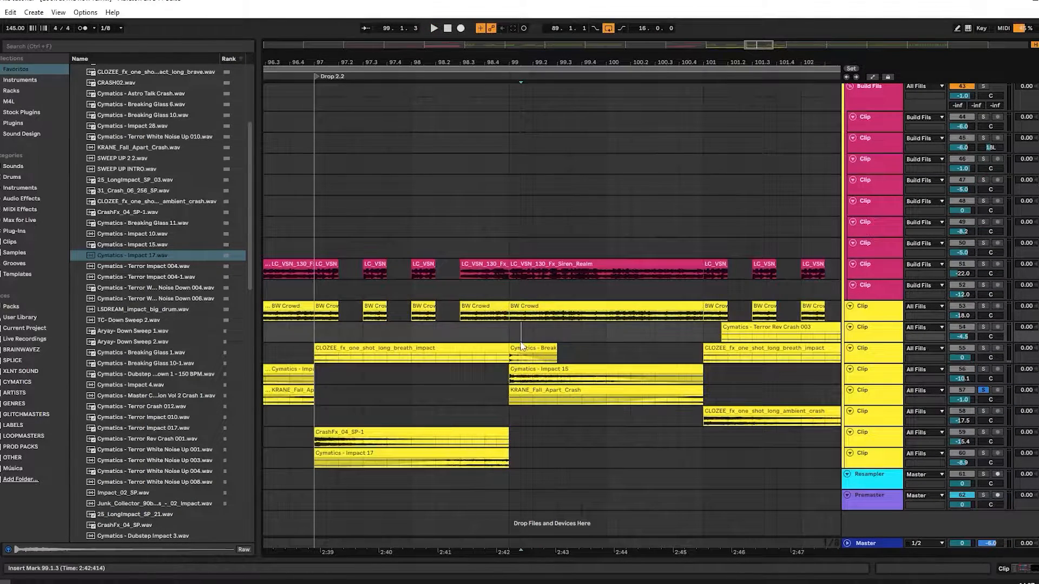
click(521, 346)
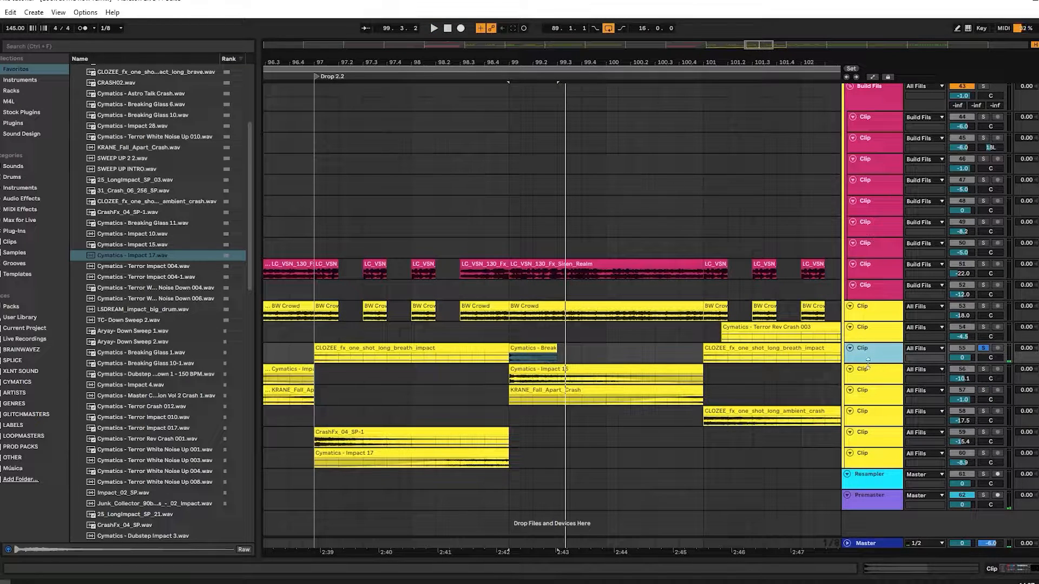
- Place a reversed copy of the bar 99 Breaking Glass clip on track 55 from 100.3 to 101 and audition it
drag(868, 363, 868, 422)
click(524, 361)
drag(527, 348, 676, 359)
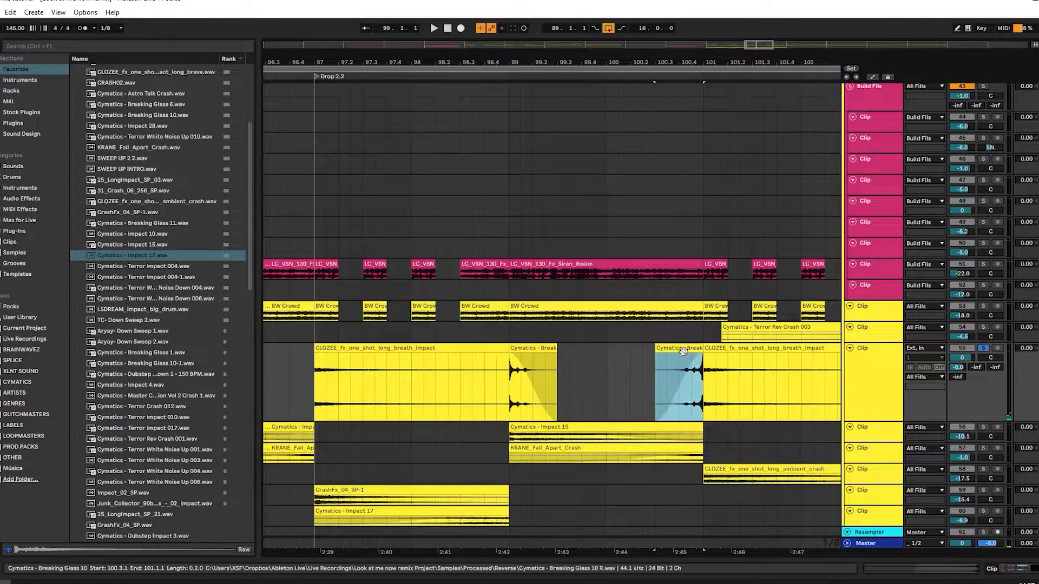
click(660, 375)
key(space)
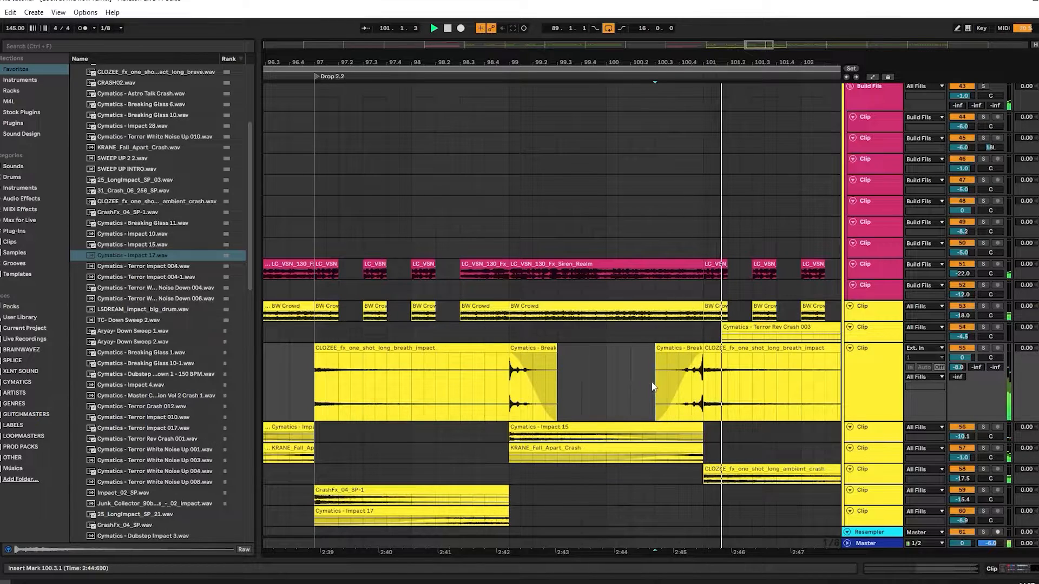
key(s)
key(space)
key(space)
key(s)
key(space)
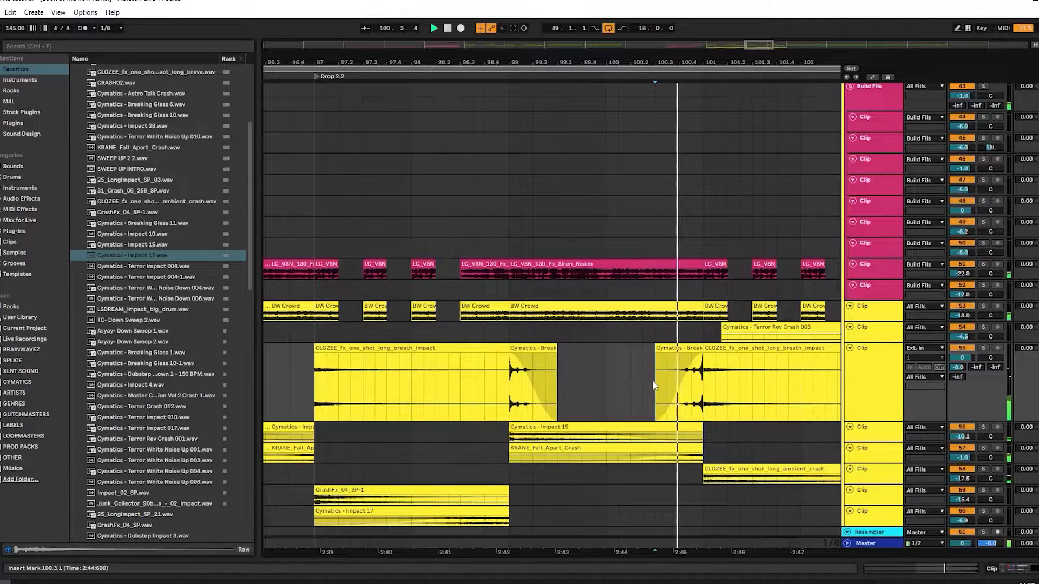
key(space)
double_click(865, 377)
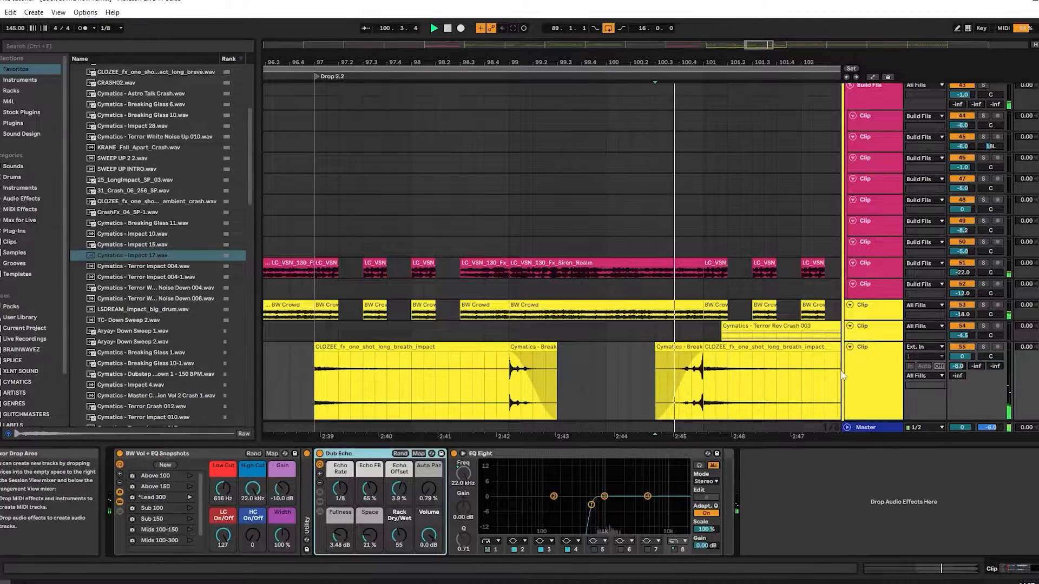
click(679, 378)
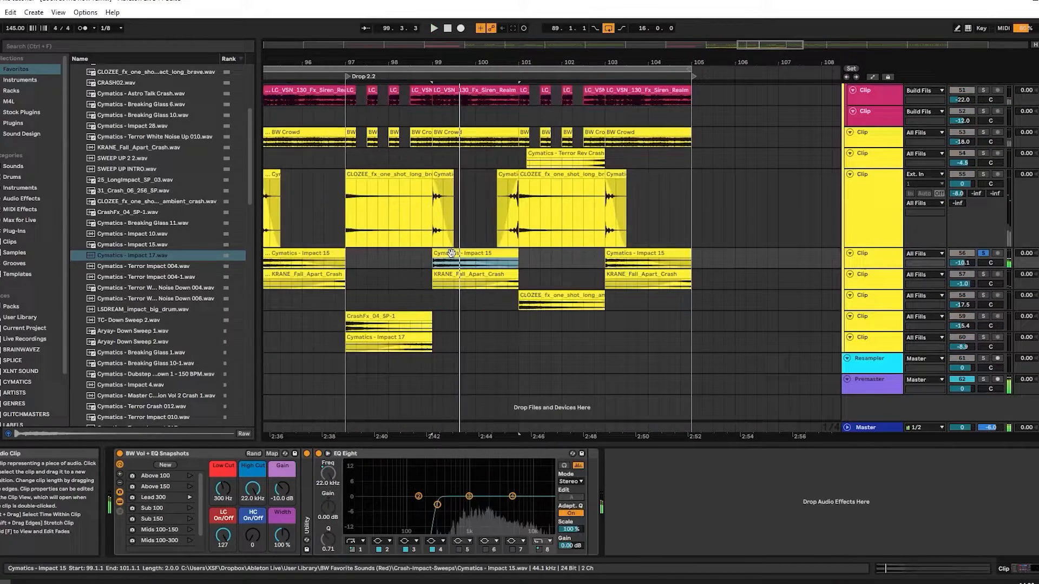
- Audition the Impact 15 clip at bar 99 on track 56 soloed and in the mix, then delete it
key(space)
scroll(451, 253, up, 2)
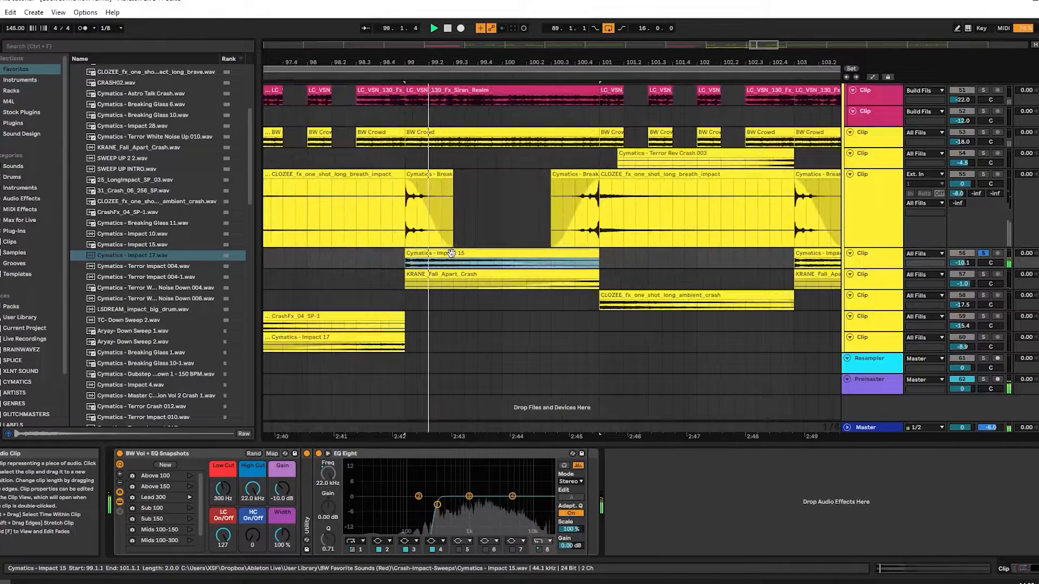
key(s)
key(space)
key(space)
scroll(451, 253, down, 2)
scroll(451, 253, up, 2)
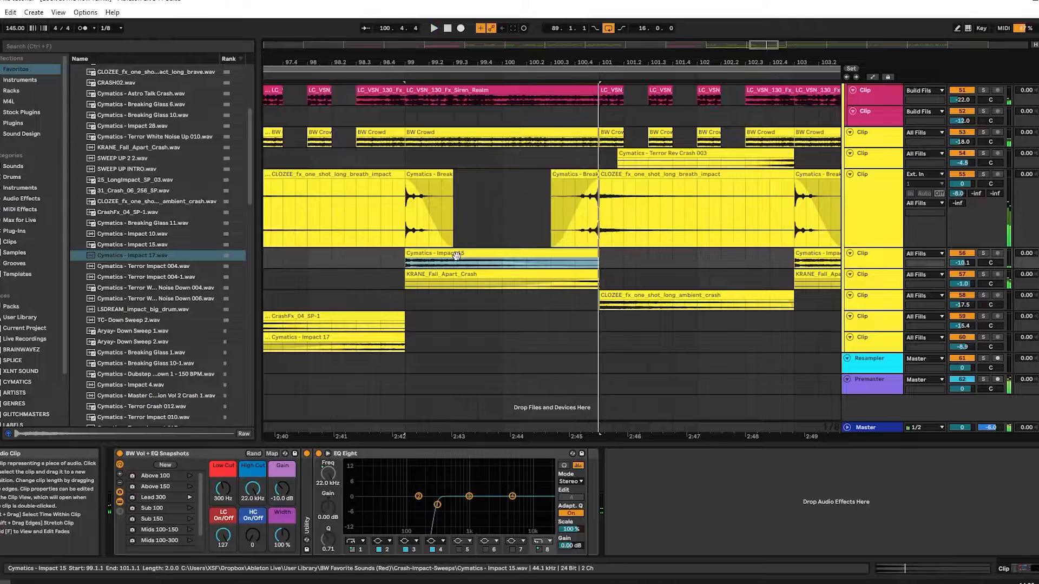
key(Delete)
key(space)
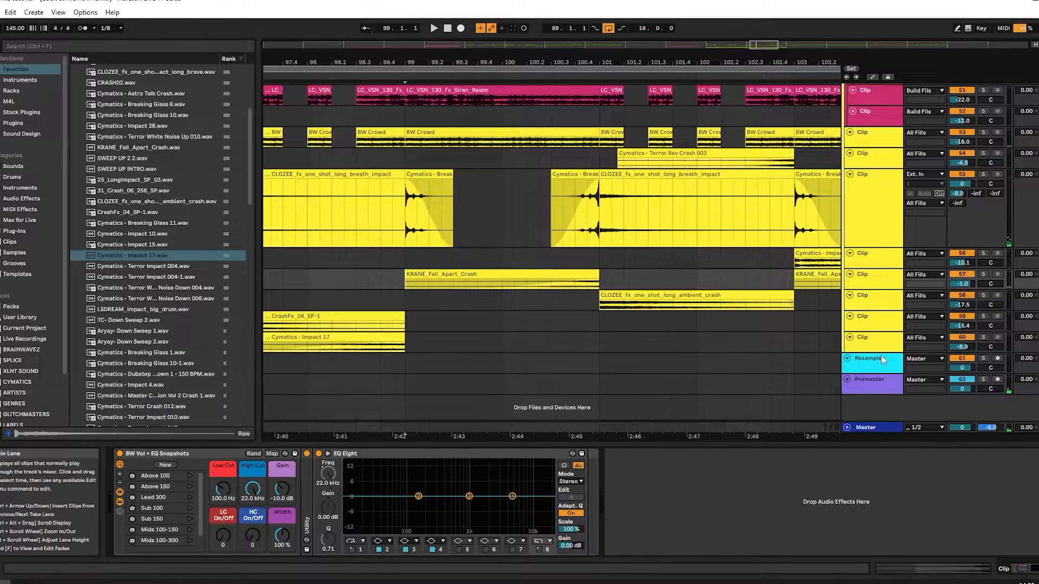
- Add audio track 61 below track 60, place Terror White Noise Down 001 at 98.3 and remove its part before bar 99
click(890, 342)
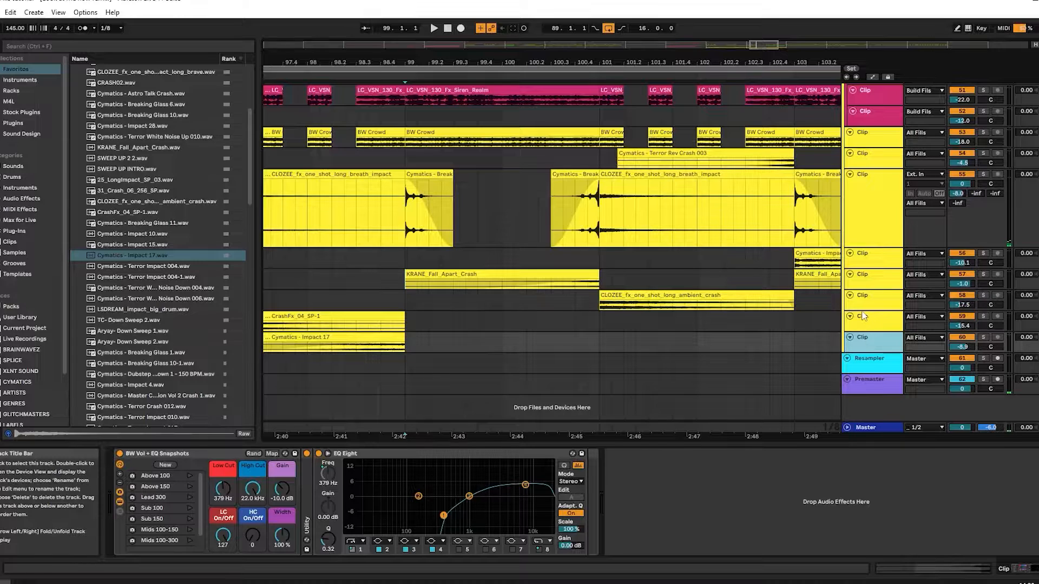
click(168, 230)
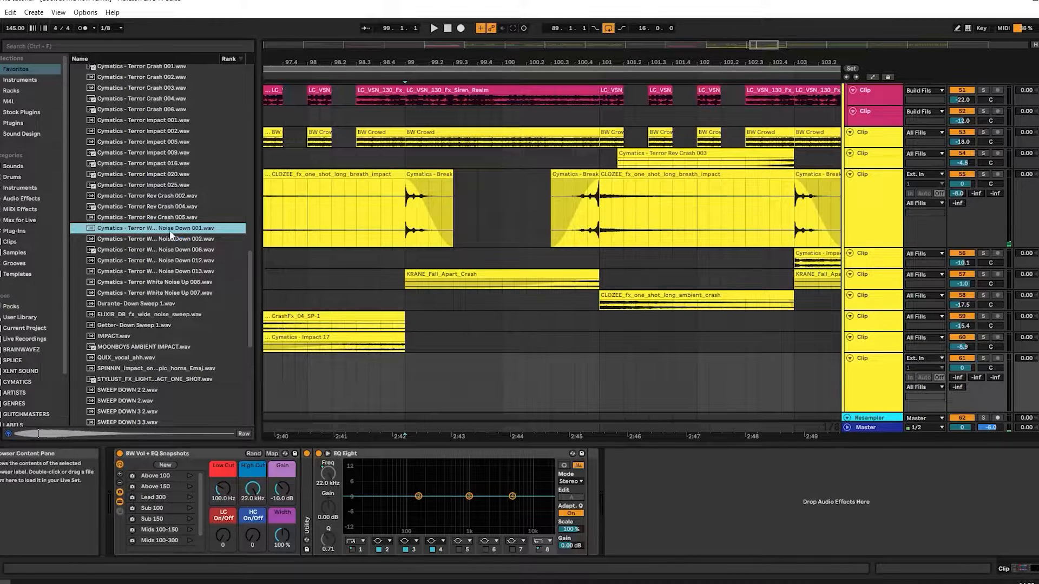
drag(170, 229, 357, 366)
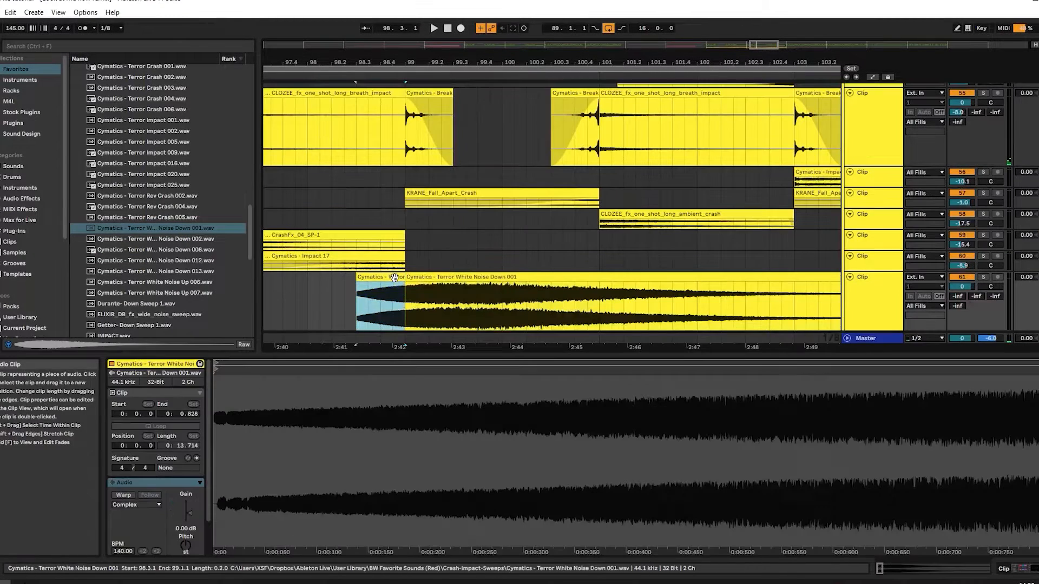
key(Delete)
- Audition the white noise clip from bar 99 on track 61 and cut it off at bar 101
click(426, 278)
key(space)
key(space)
key(space)
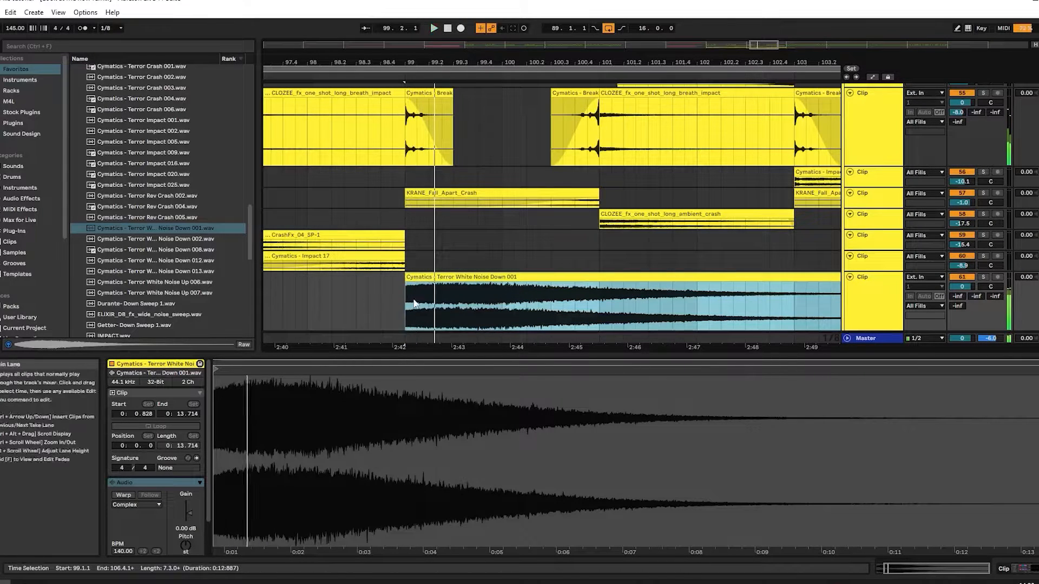
key(space)
key(space)
key(space)
click(601, 302)
key(ctrl+e)
click(609, 278)
key(Delete)
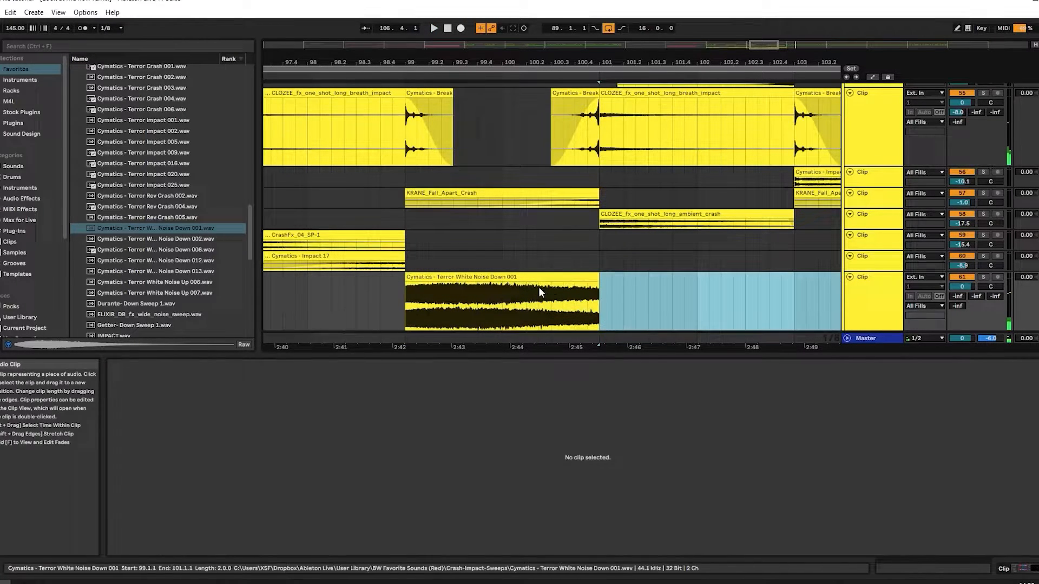
- Slip the white noise clip's audio to start at 5.328 and set track 61's volume to -3.0 dB
click(514, 307)
key(space)
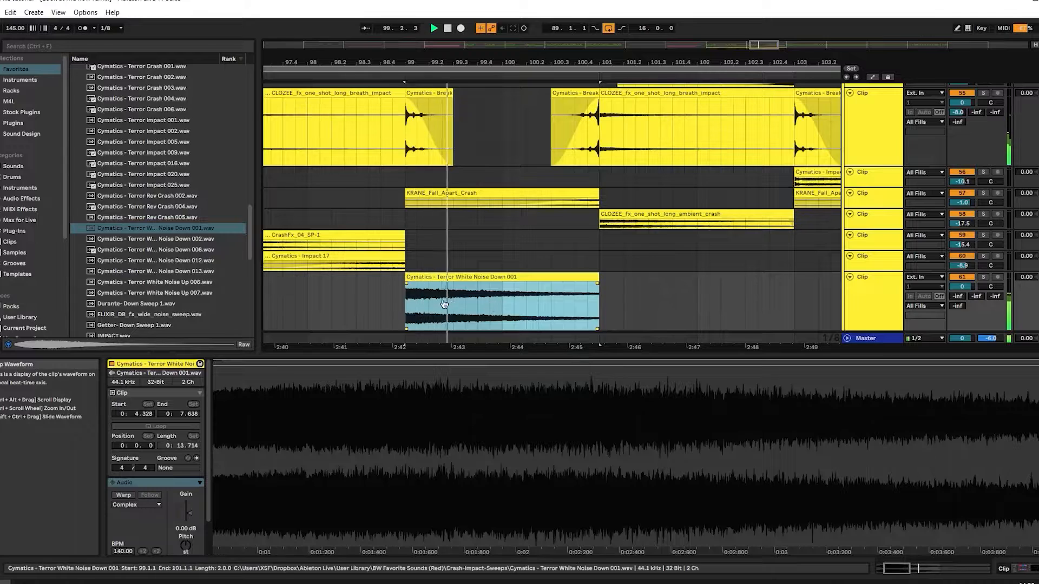
drag(972, 286, 974, 291)
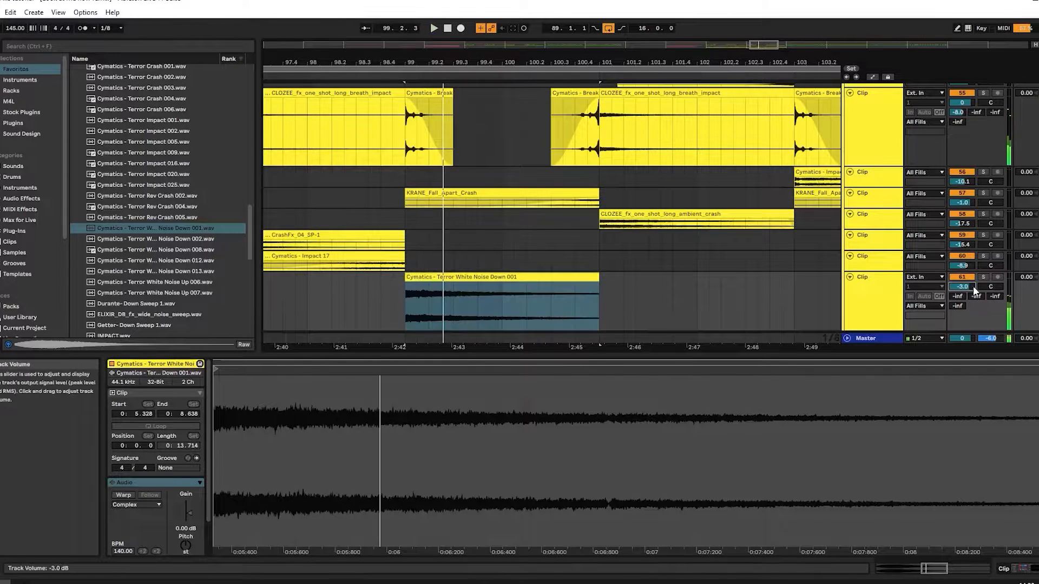
- Apply the Lead 300 snapshot with its 300 Hz low cut to track 61 and set the track volume to -6.7 dB
double_click(863, 297)
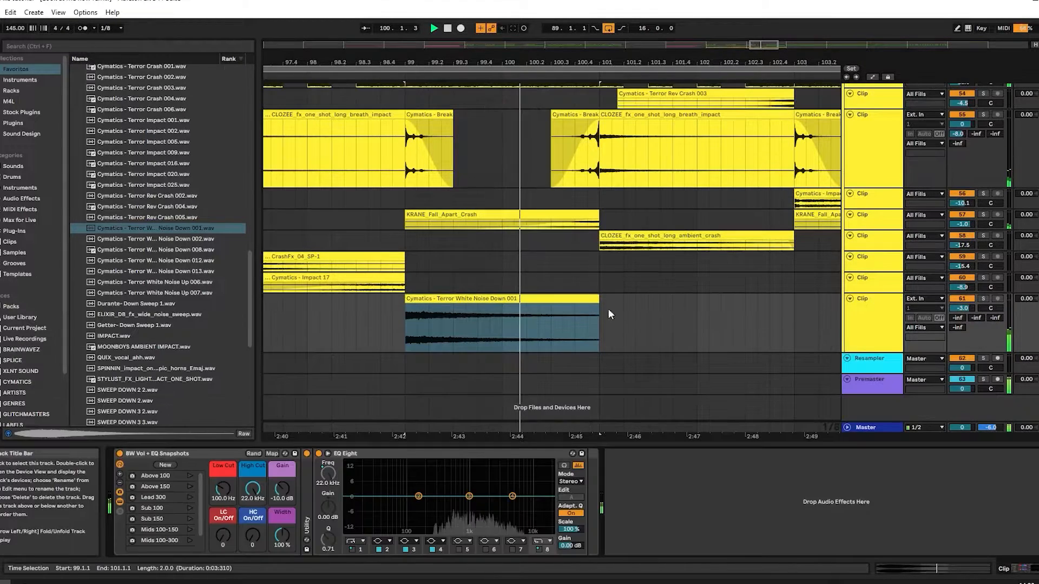
click(493, 344)
key(space)
key(space)
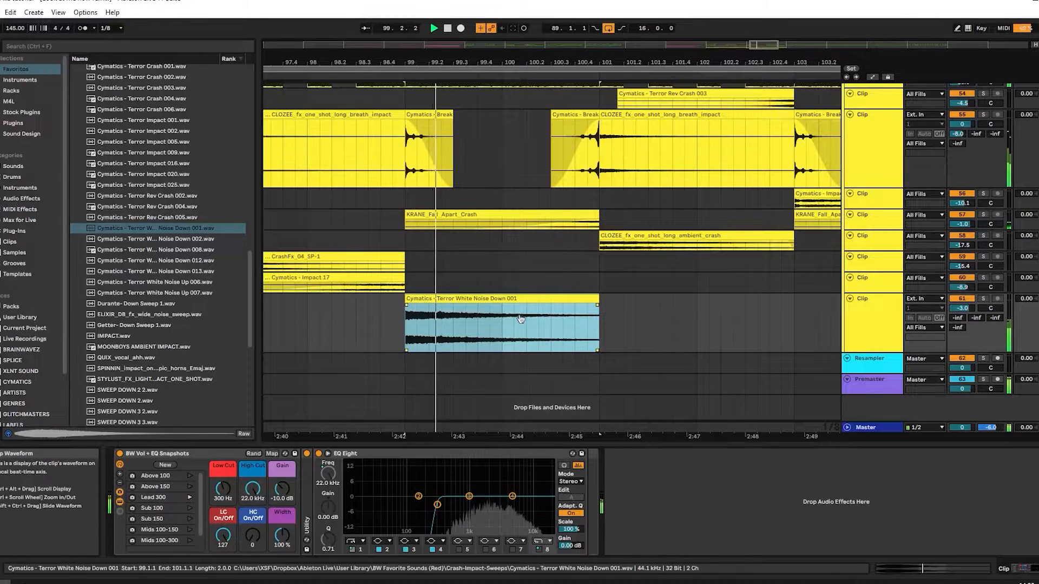
drag(962, 308, 949, 312)
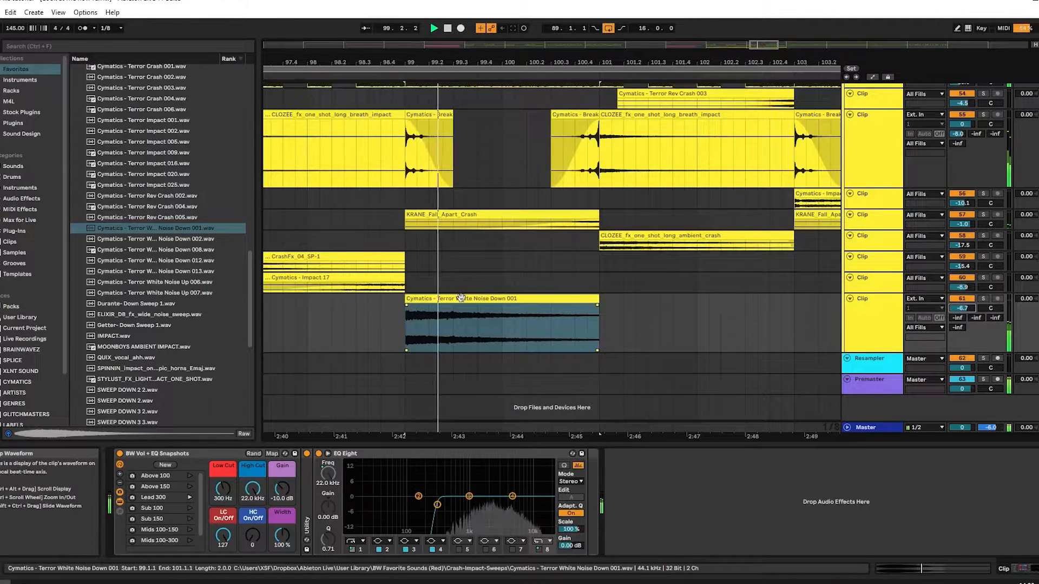
- Audition the white noise section from bar 99 in the mix, comparing track 61 switched off and on
scroll(464, 299, down, 3)
key(space)
key(space)
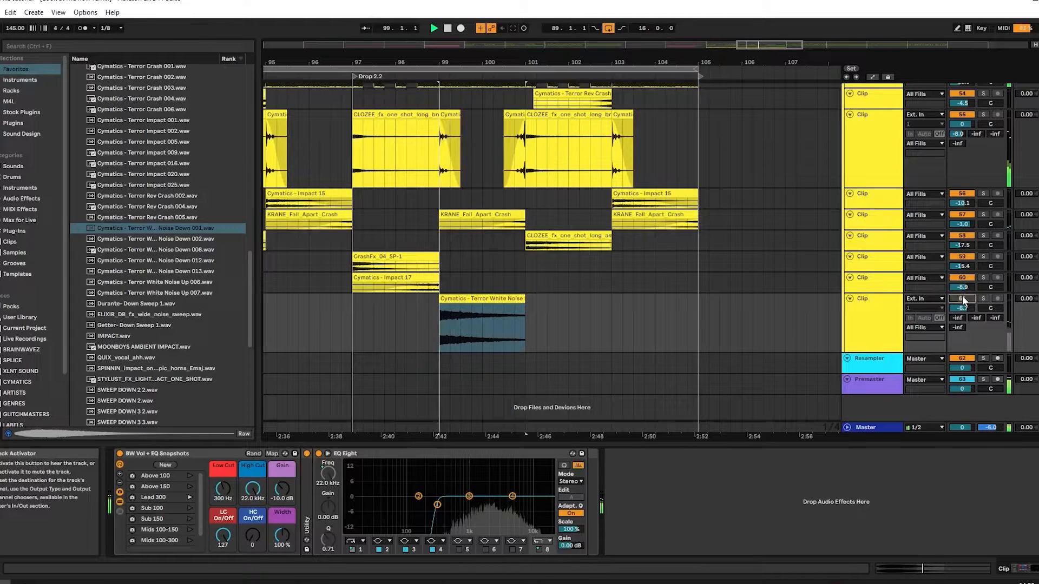
click(462, 304)
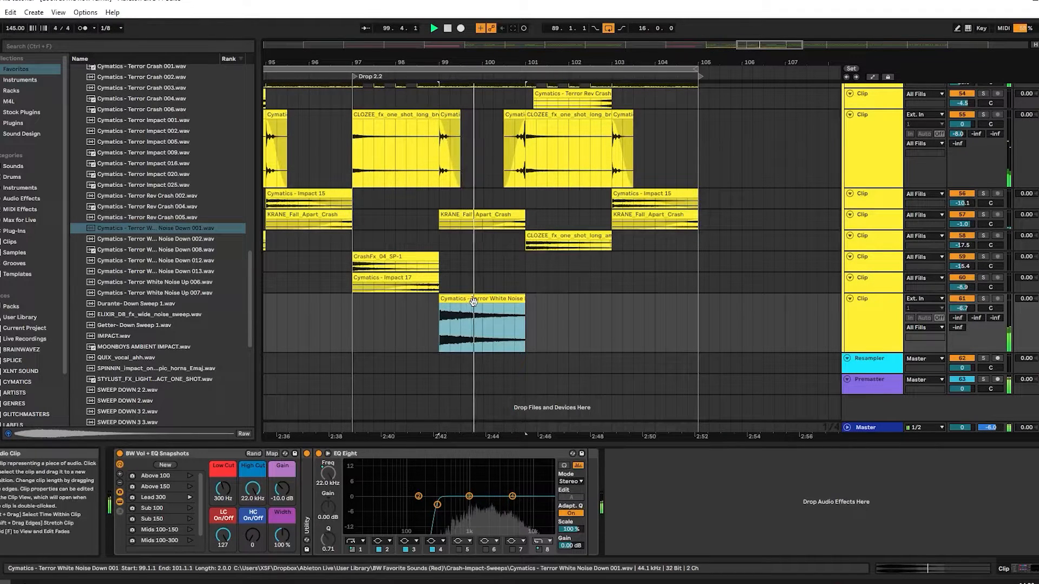
scroll(474, 267, down, 3)
scroll(595, 314, up, 3)
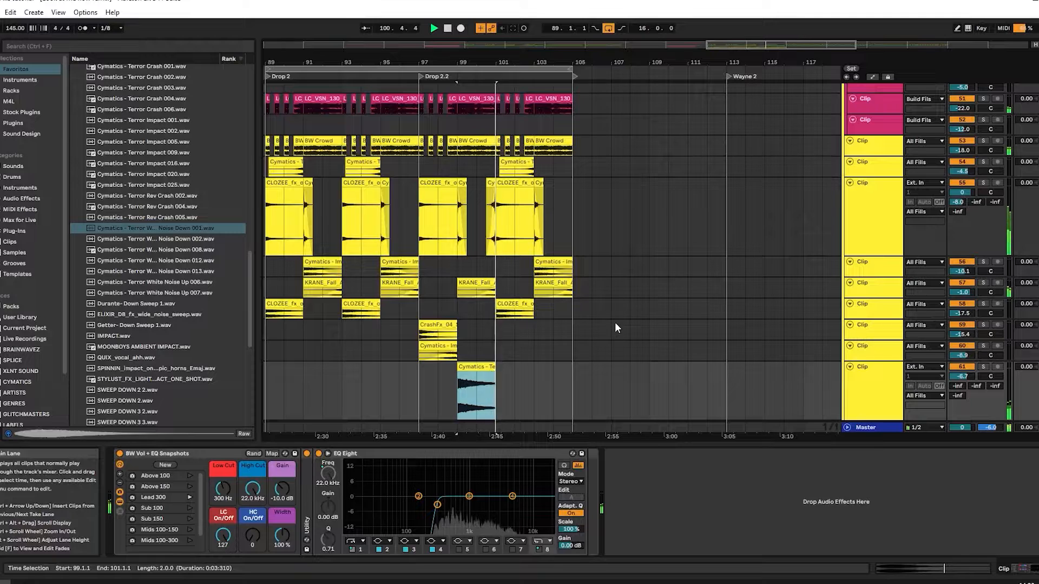
- Delete the effect clips after bar 101 on tracks 54 to 59
drag(614, 323, 499, 159)
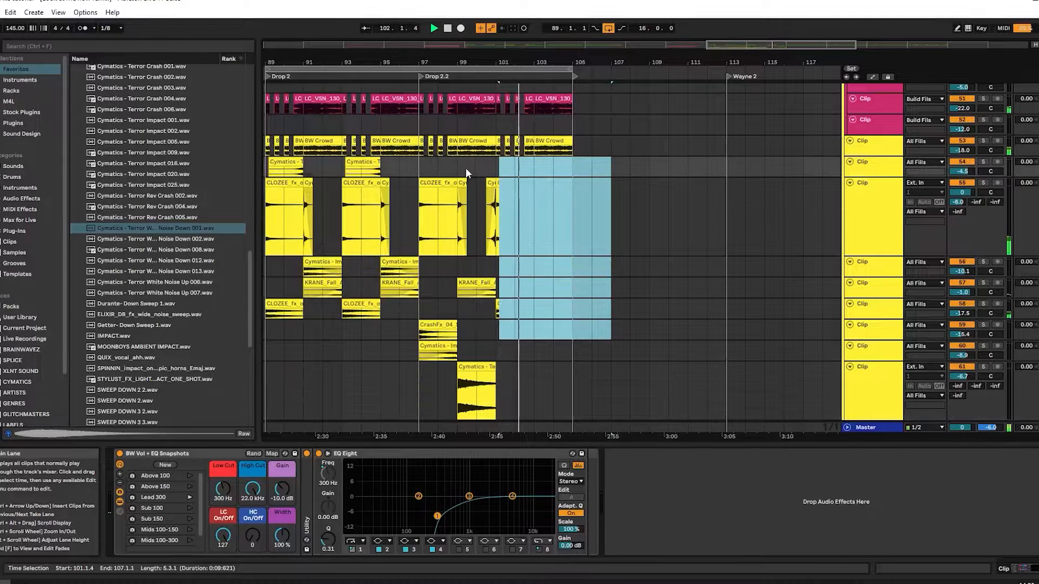
key(space)
drag(514, 327, 494, 187)
key(Delete)
- Duplicate the bars 97 to 101 effect clips on tracks 55 to 61 into bars 101 to 105
click(417, 172)
scroll(455, 217, up, 3)
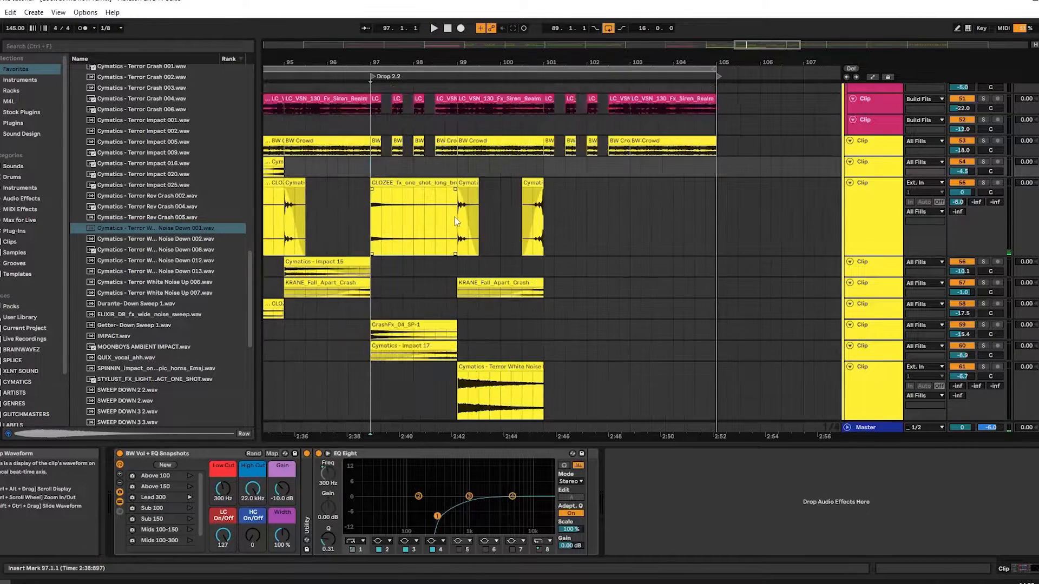
scroll(465, 227, down, 3)
drag(543, 331, 373, 286)
scroll(486, 254, up, 1)
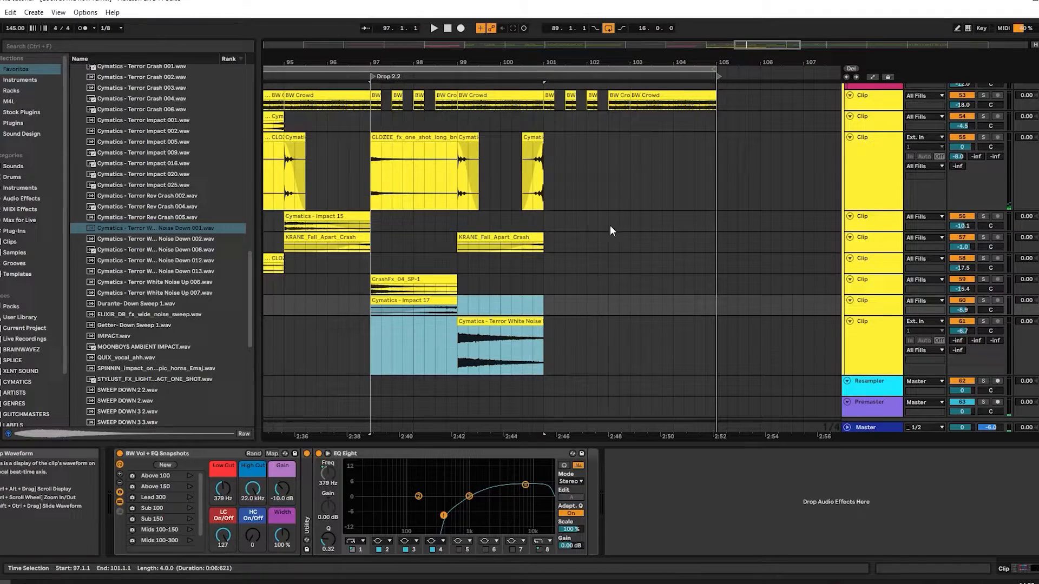
click(378, 128)
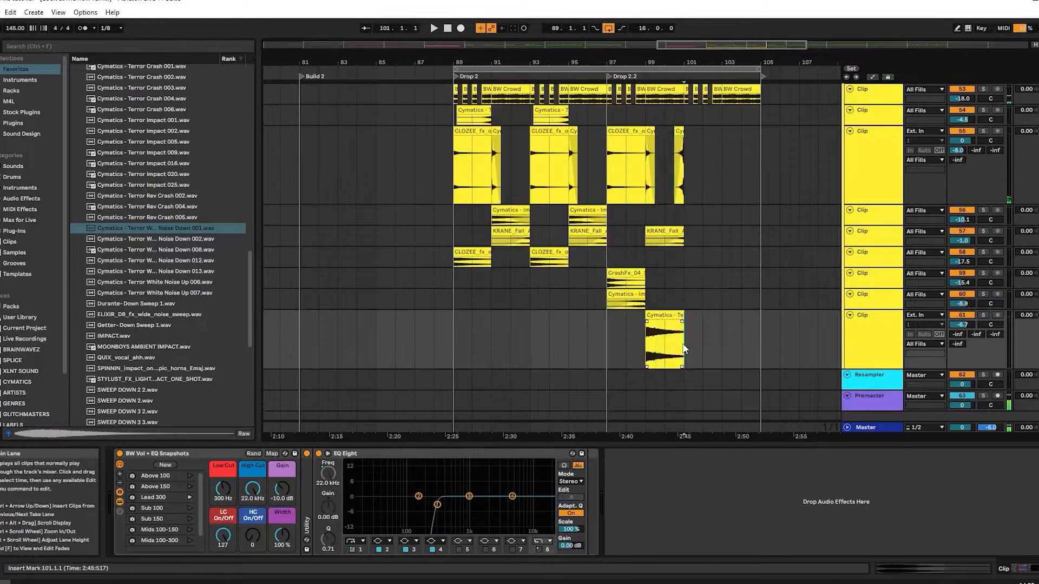
drag(683, 349, 612, 131)
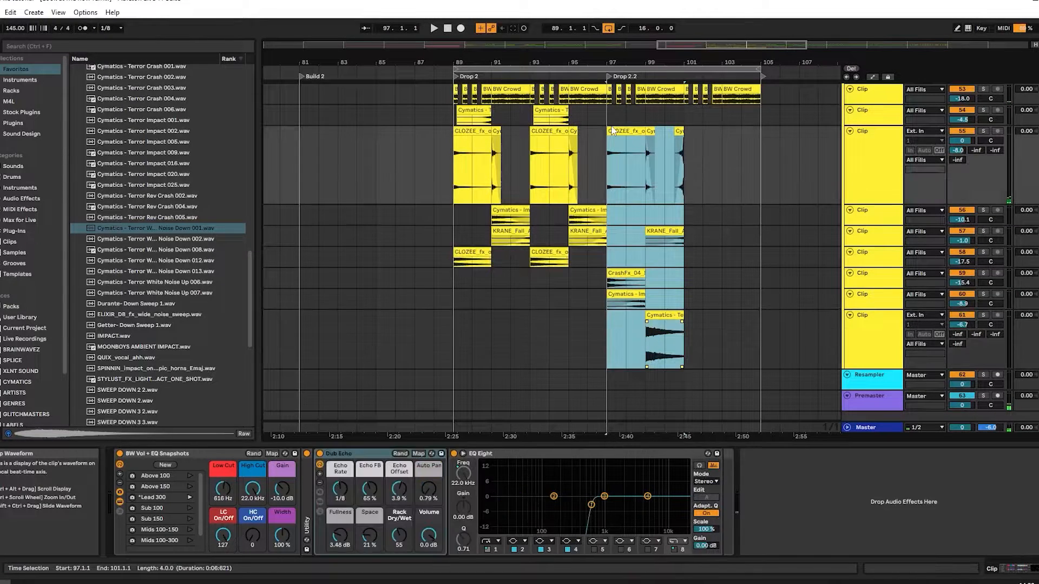
key(ctrl+d)
click(749, 197)
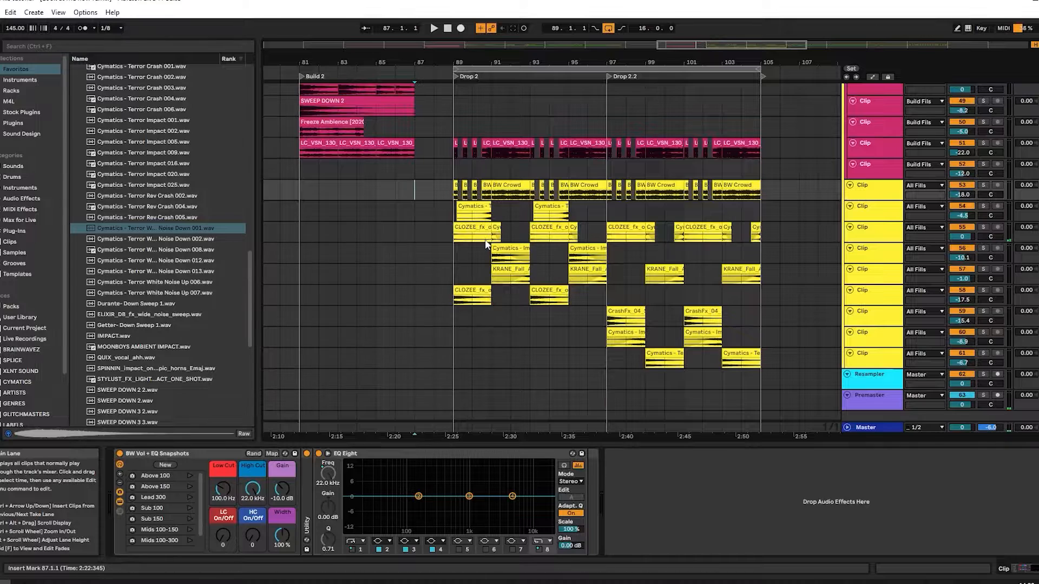
- Play the arrangement from bar 84 to check the effects through Drop 2
scroll(485, 246, down, 1)
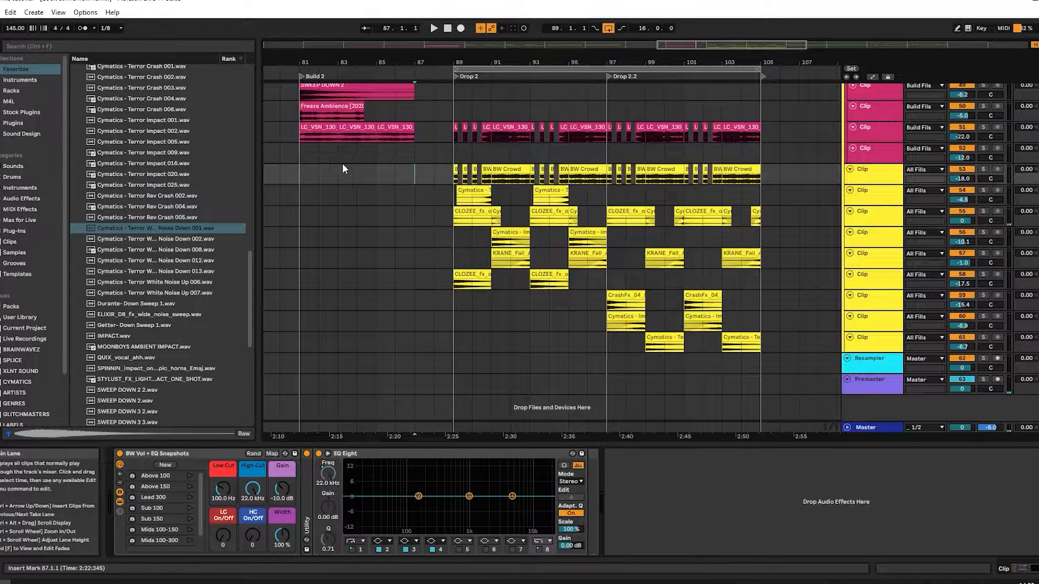
click(361, 161)
key(space)
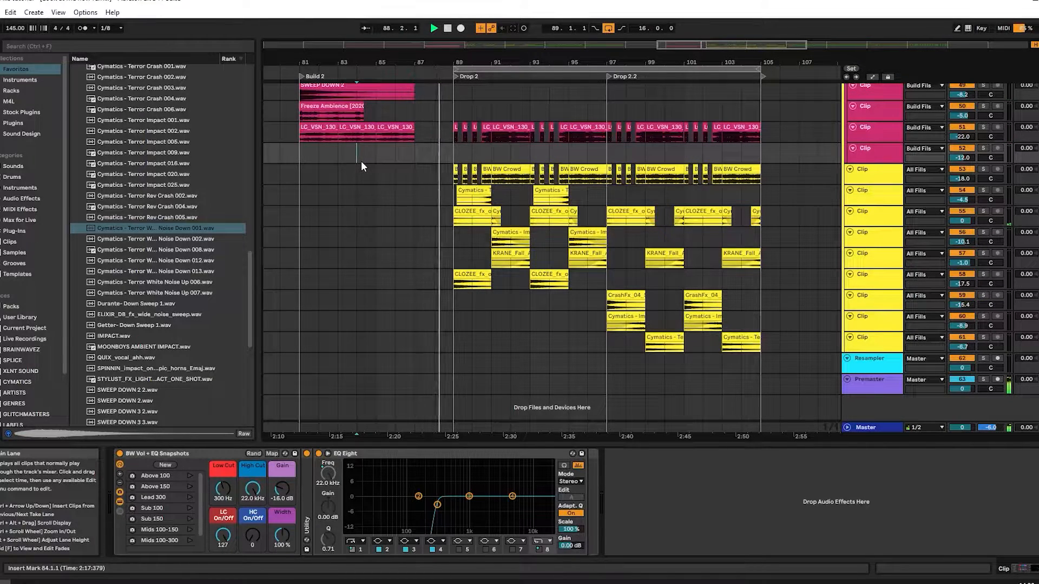
scroll(553, 208, up, 3)
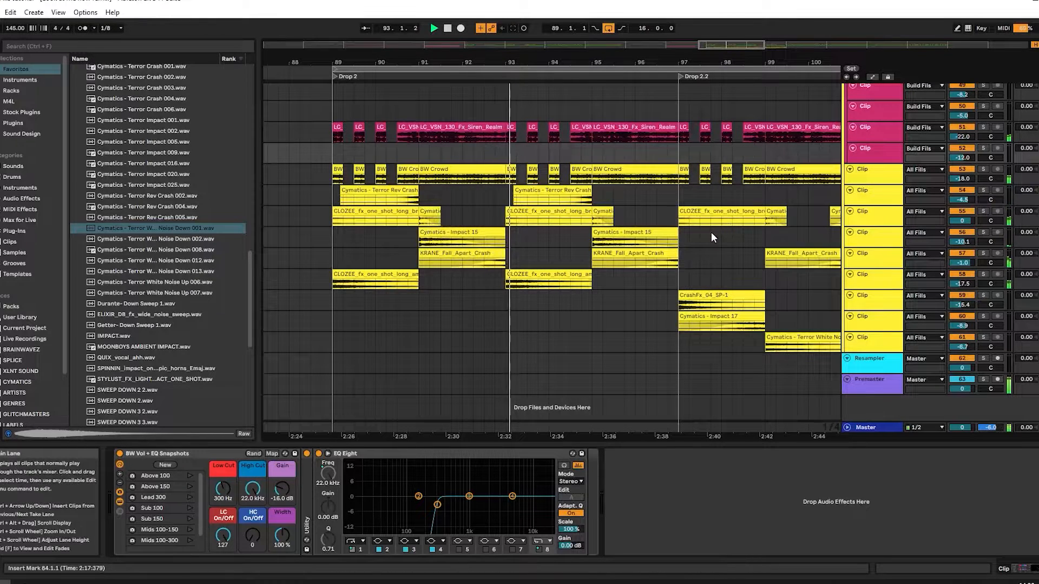
- Set the gain of the CLOZEE long breath impact clips at bars 89 and 93 on track 55 to -17 dB
click(952, 215)
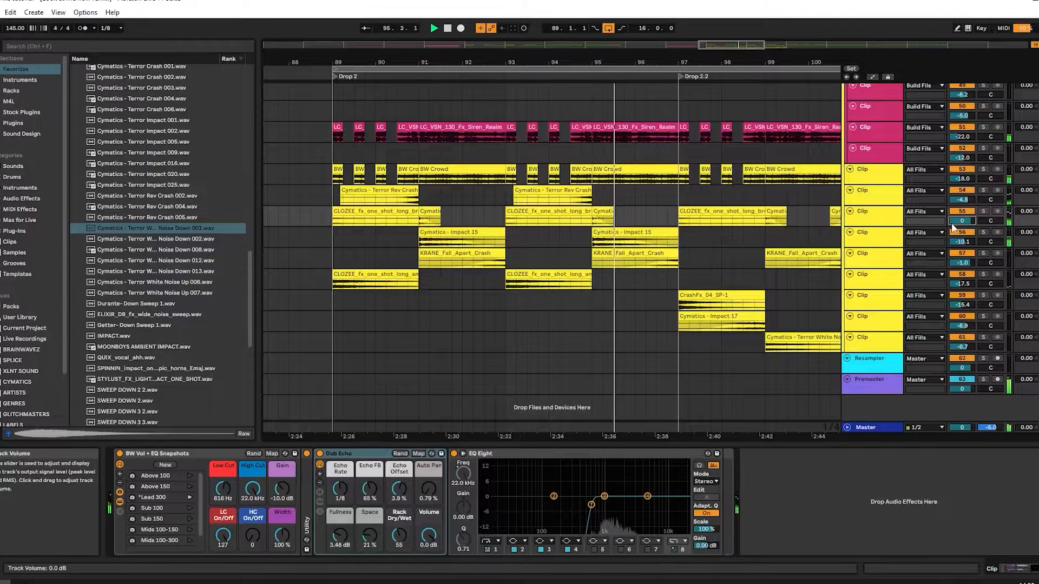
click(410, 222)
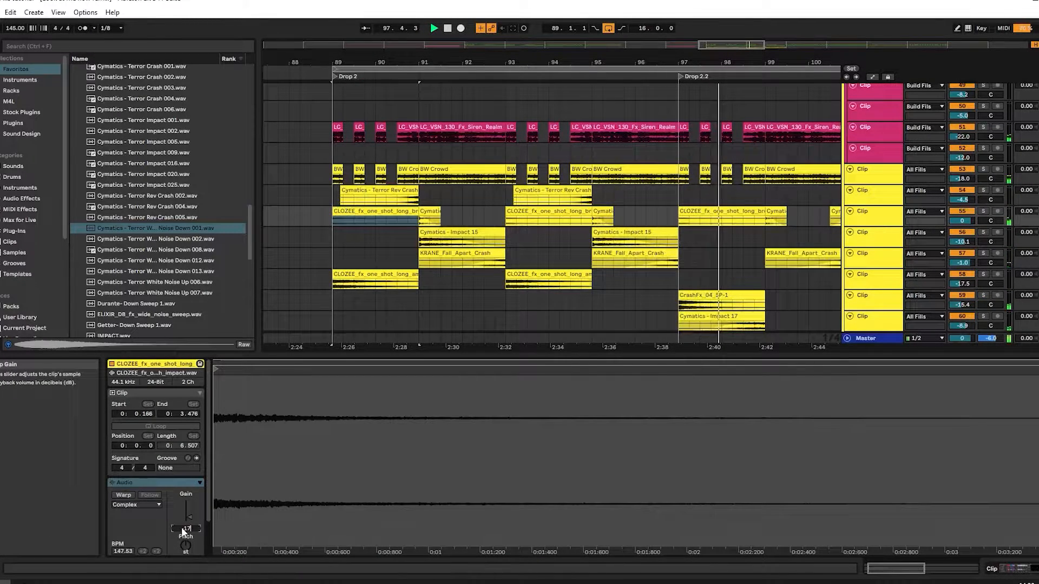
click(546, 222)
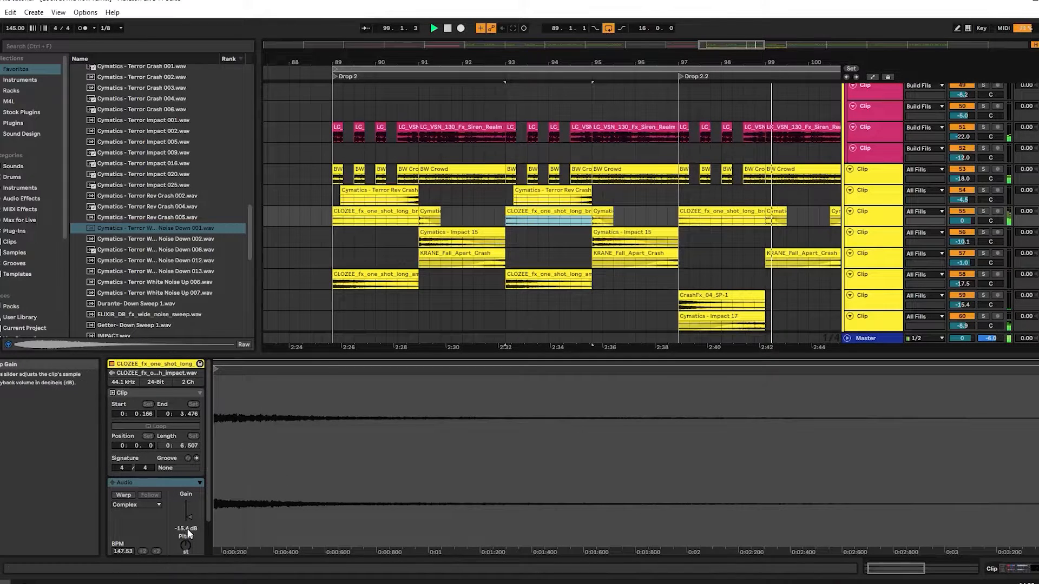
click(186, 529)
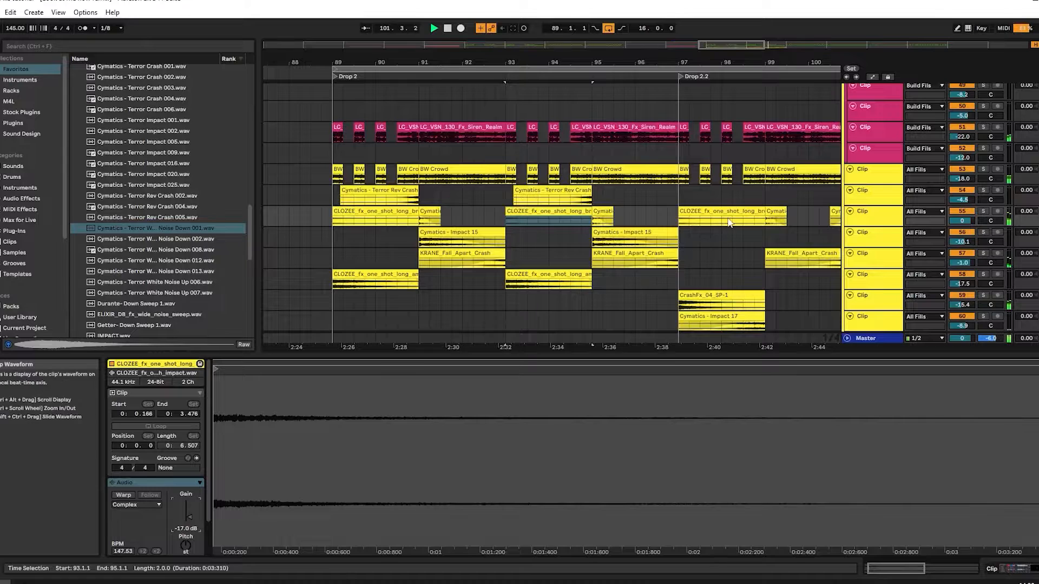
- Delete the CLOZEE long breath impact clips at bars 97 and 101 on track 55
drag(727, 222, 526, 230)
click(502, 218)
key(Delete)
click(669, 219)
key(Delete)
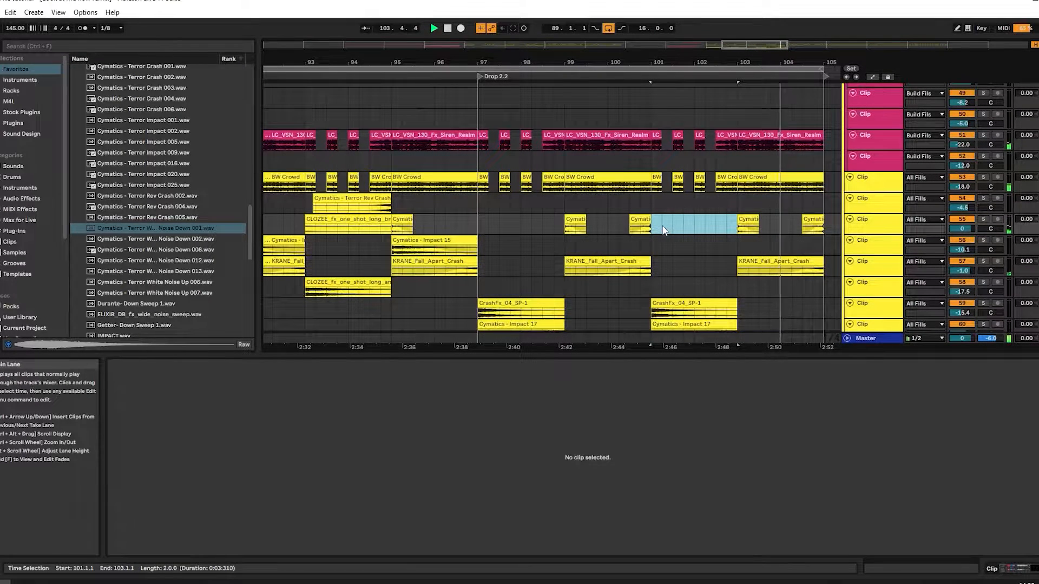
- Undo the last two clip deletions on track 55 and delete the CLOZEE long breath impact clips at bars 93 and 101
key(ctrl+z)
key(ctrl+z)
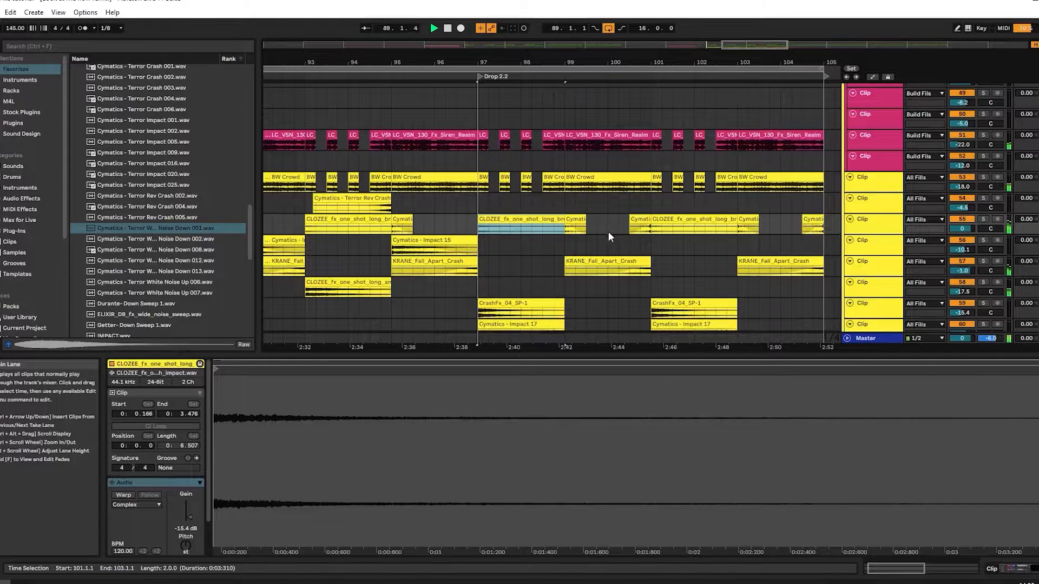
drag(516, 255, 399, 201)
click(497, 179)
key(Delete)
click(579, 176)
key(Delete)
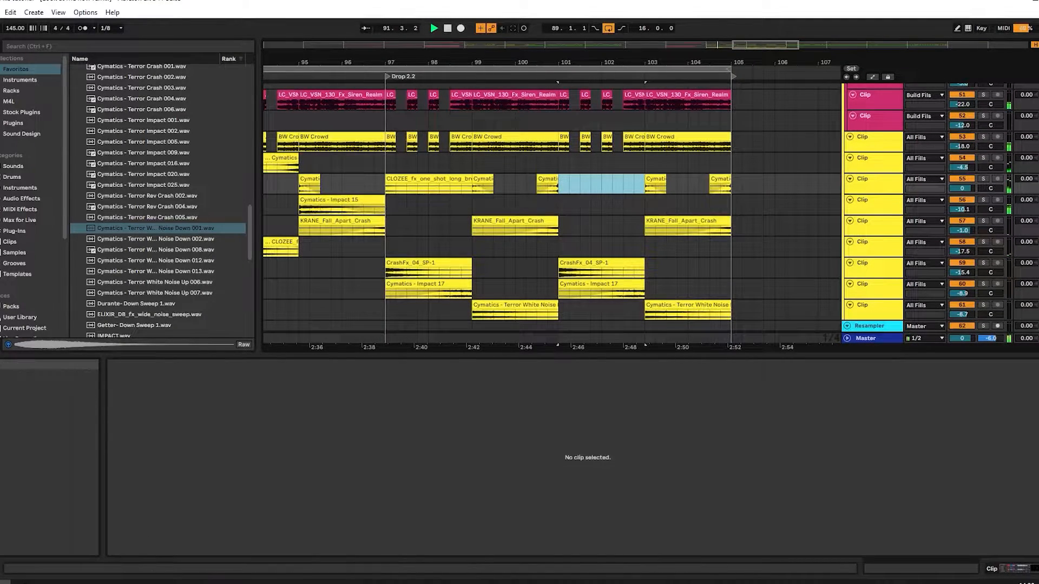
- Solo track 55 and play the CLOZEE long breath impact clip from bar 89
click(1036, 568)
drag(380, 311, 613, 312)
key(space)
click(435, 312)
drag(480, 329, 544, 340)
click(405, 328)
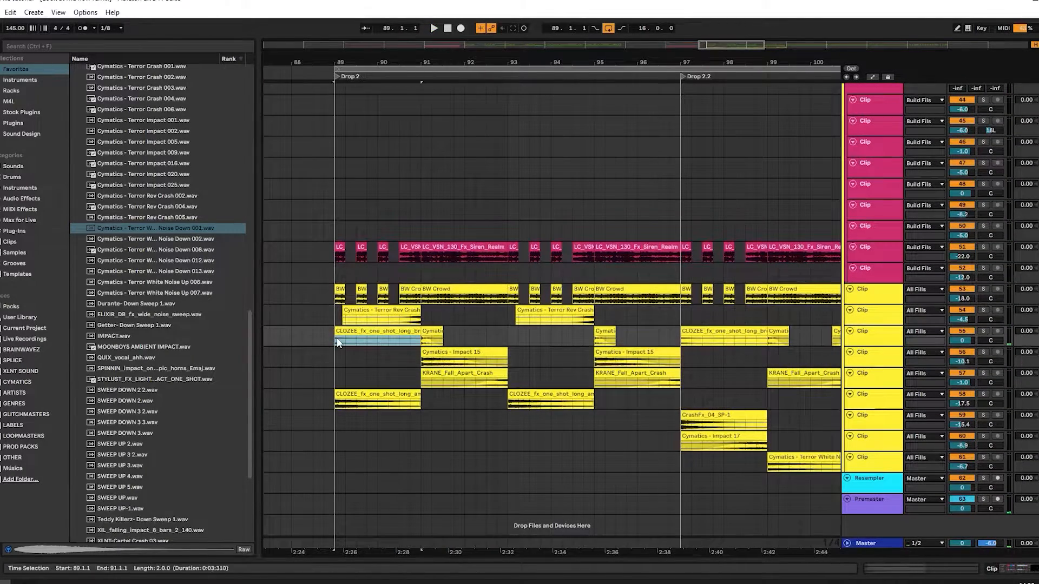
key(s)
key(space)
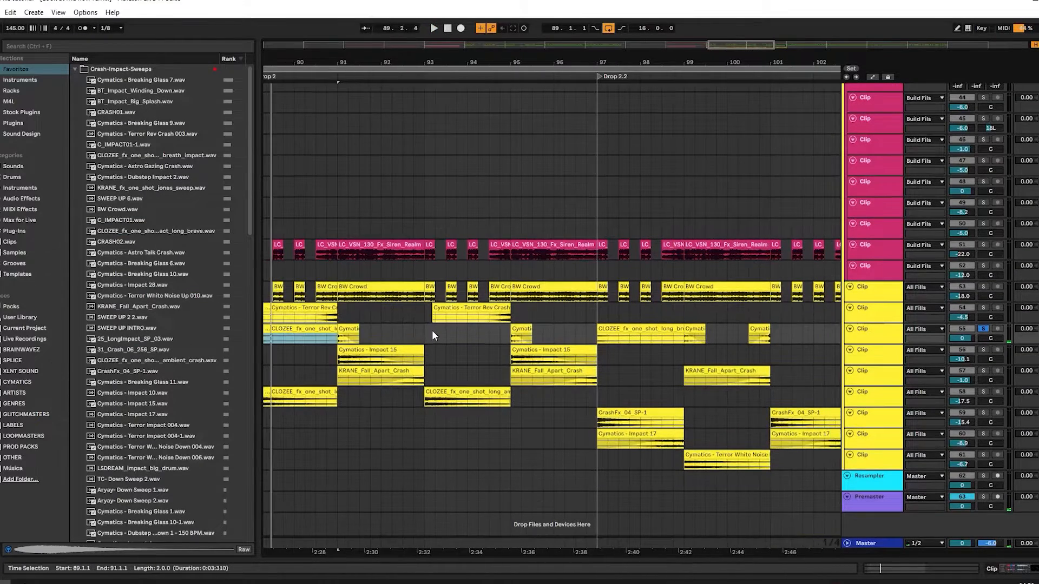
- Insert a new audio track below track 61 in the All Fills group
click(433, 332)
scroll(426, 319, up, 4)
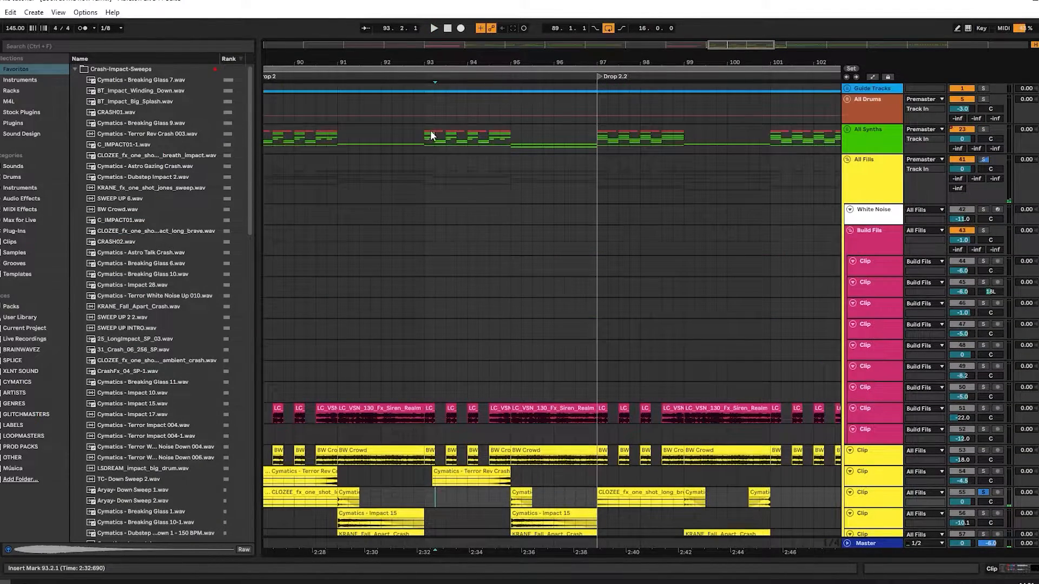
scroll(503, 270, down, 4)
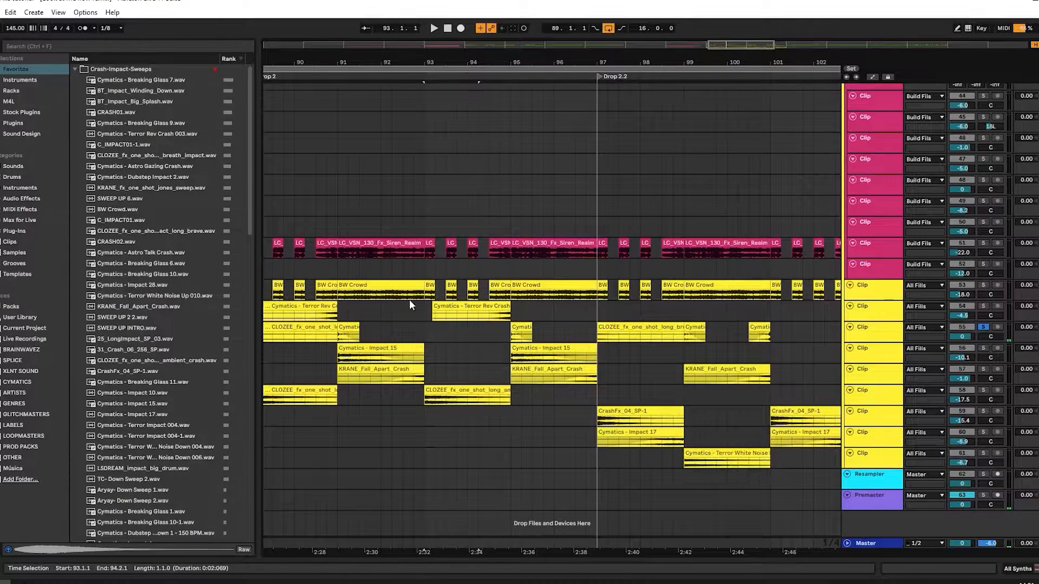
scroll(487, 333, left, 2)
click(485, 331)
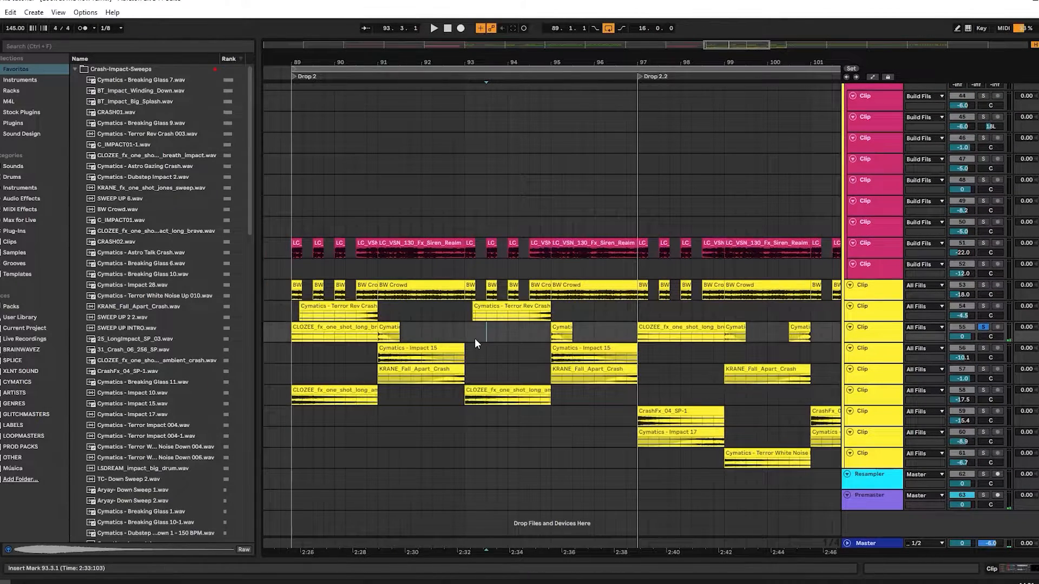
scroll(682, 330, right, 5)
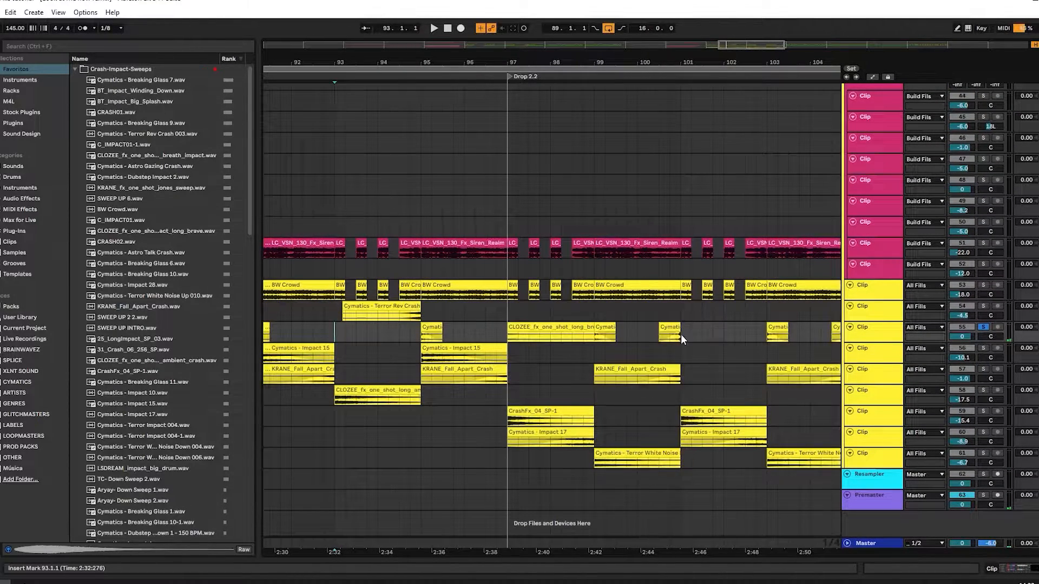
scroll(554, 358, left, 6)
click(871, 461)
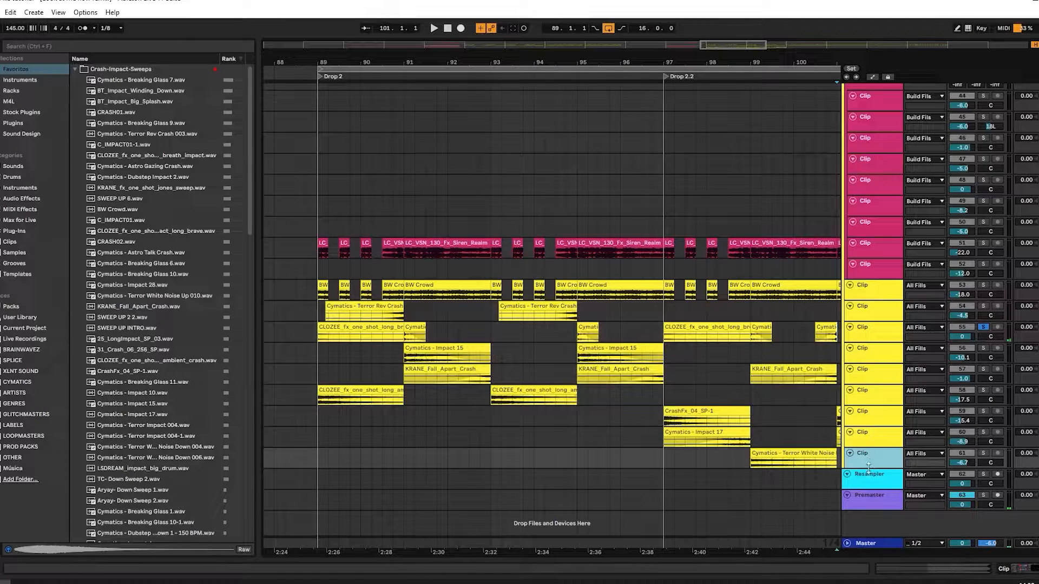
key(ctrl+t)
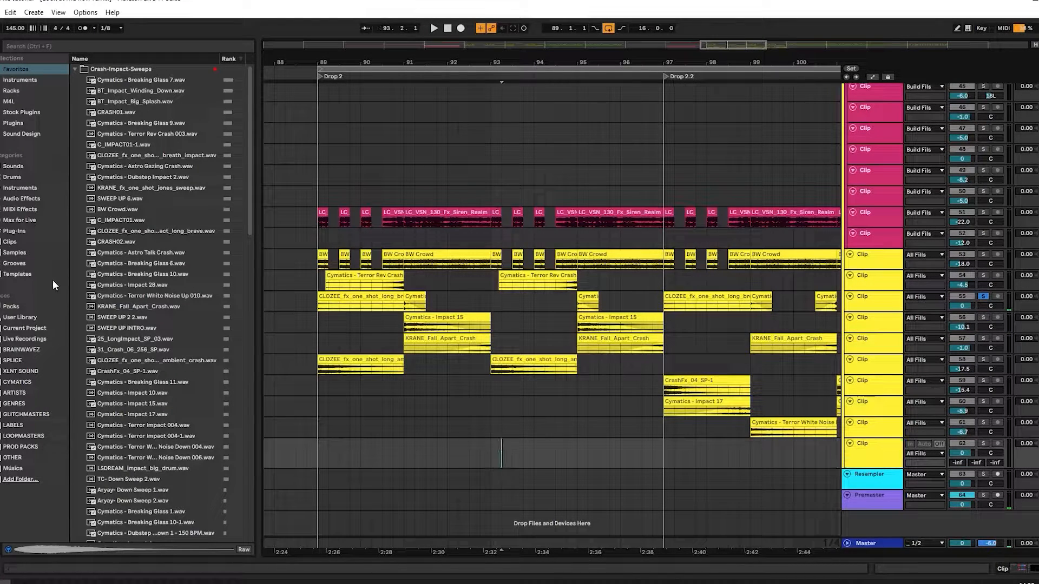
- Audition impact and sweep samples and place Getter- Down Sweep 1 at bar 93 on track 62
click(129, 339)
scroll(129, 339, down, 3)
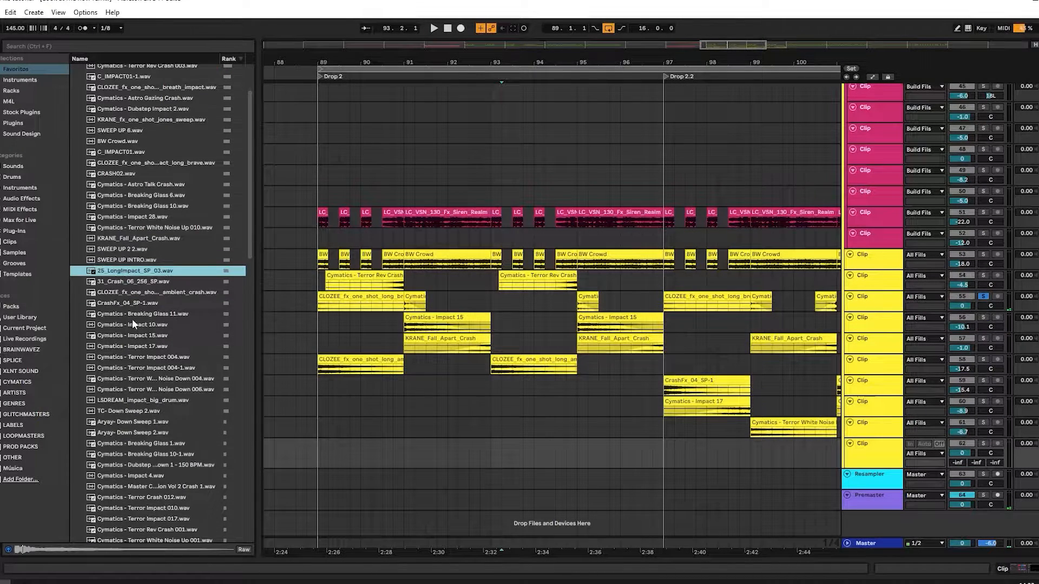
click(132, 318)
scroll(132, 319, down, 5)
click(132, 319)
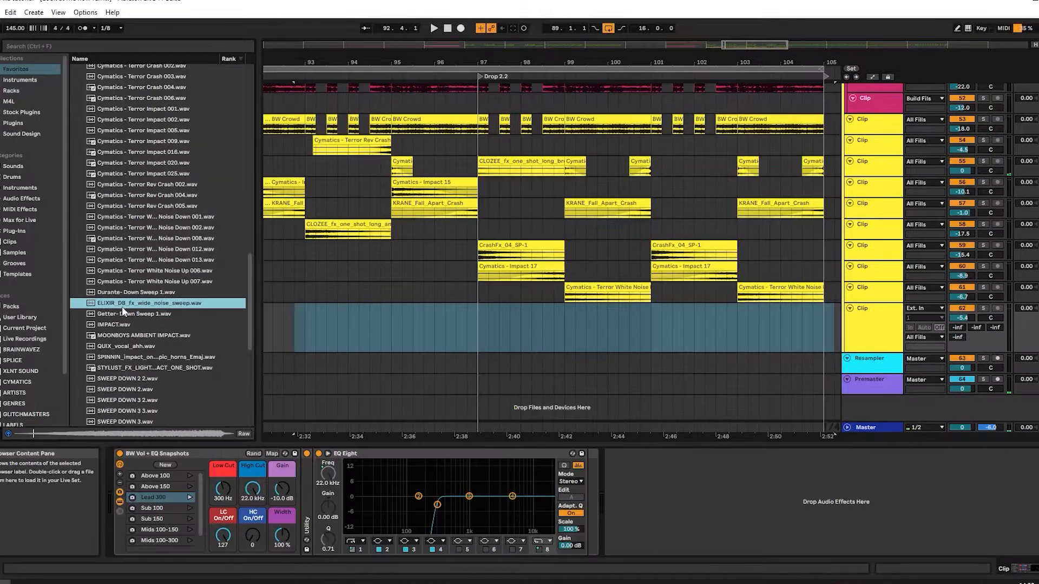
click(121, 317)
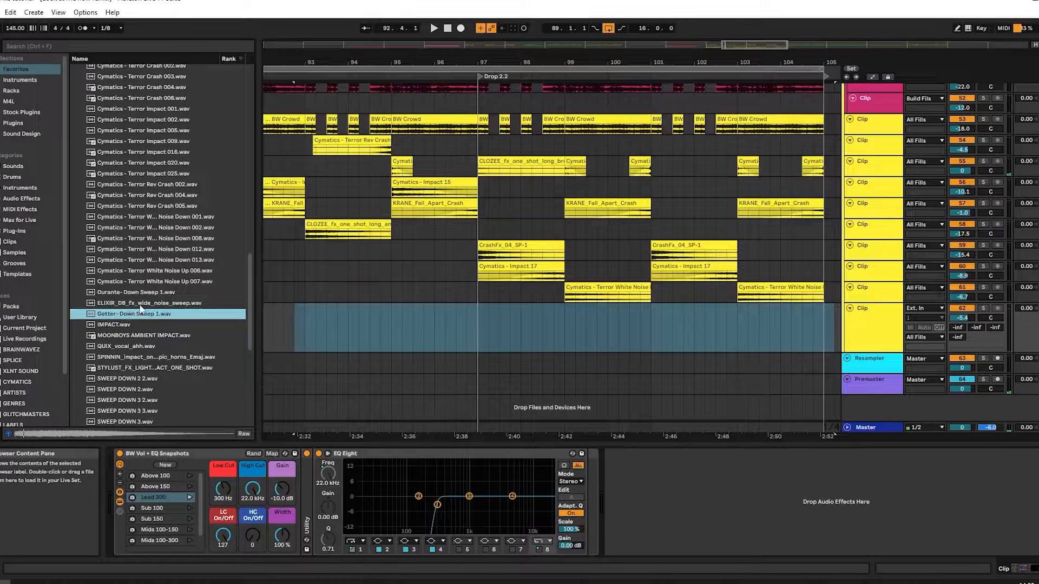
drag(342, 342, 356, 324)
drag(383, 308, 122, 283)
- Trim the Getter- Down Sweep 1 clip so that it ends at bar 95
click(448, 309)
key(ctrl+e)
click(459, 288)
key(Delete)
- Fade out the Getter- Down Sweep 1 clip and lower track 62 to -17.2 dB while listening to it
click(413, 288)
click(405, 286)
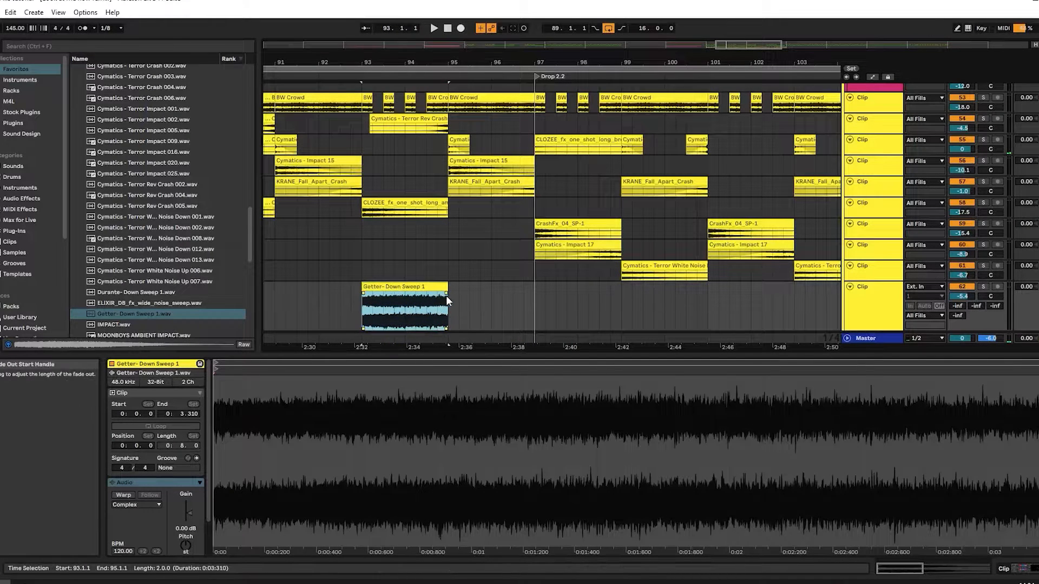
key(space)
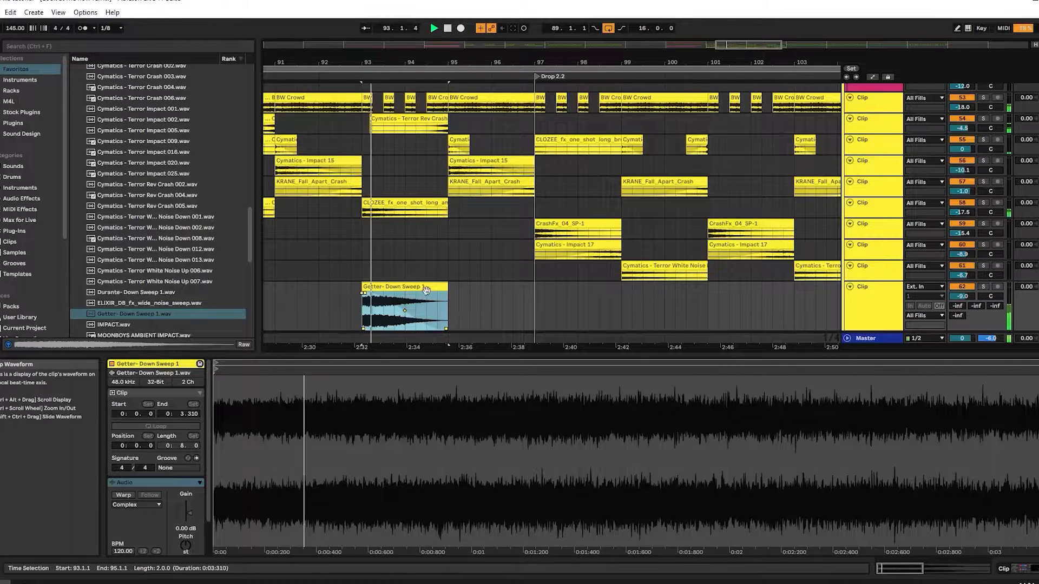
key(s)
key(space)
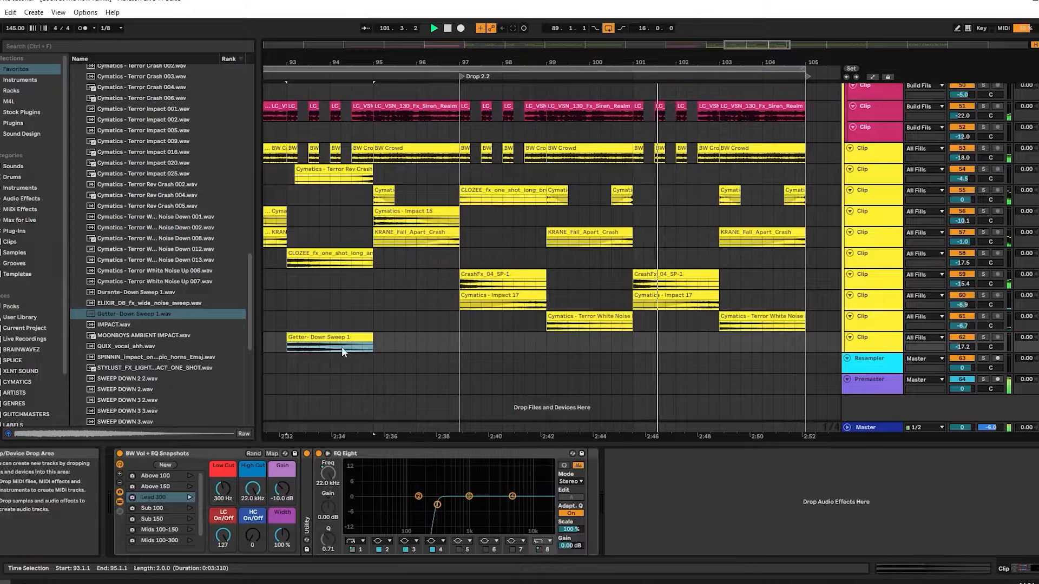
- Copy the faded Getter- Down Sweep 1 clip to bar 101 on track 62 and play it in the mix
click(638, 339)
key(ctrl+v)
key(space)
key(space)
drag(670, 347, 667, 340)
key(space)
key(space)
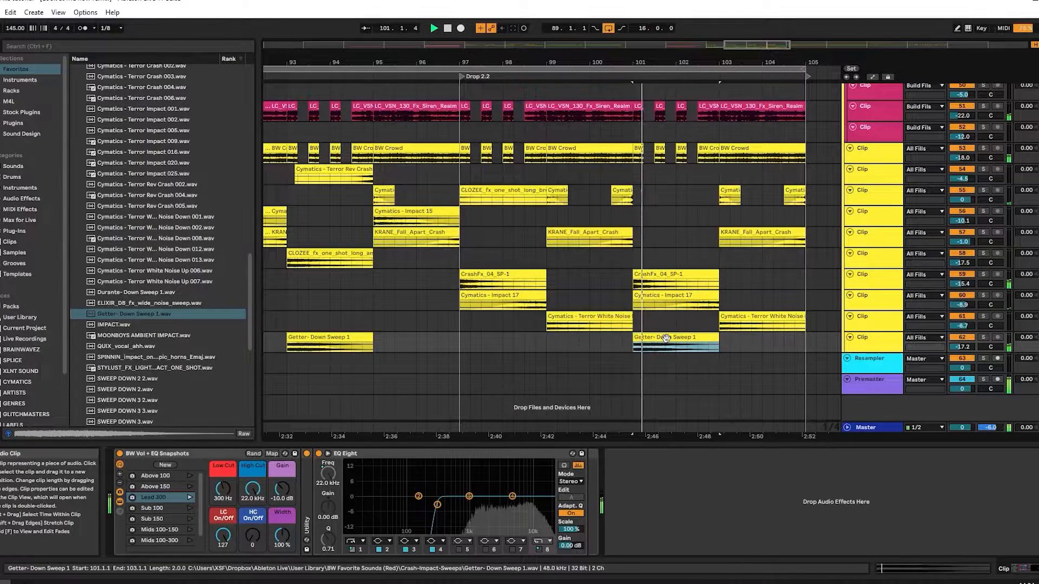
- Split the bar 93 Getter- Down Sweep 1 clip at 93.2 and move the remainder to 93.3
click(872, 351)
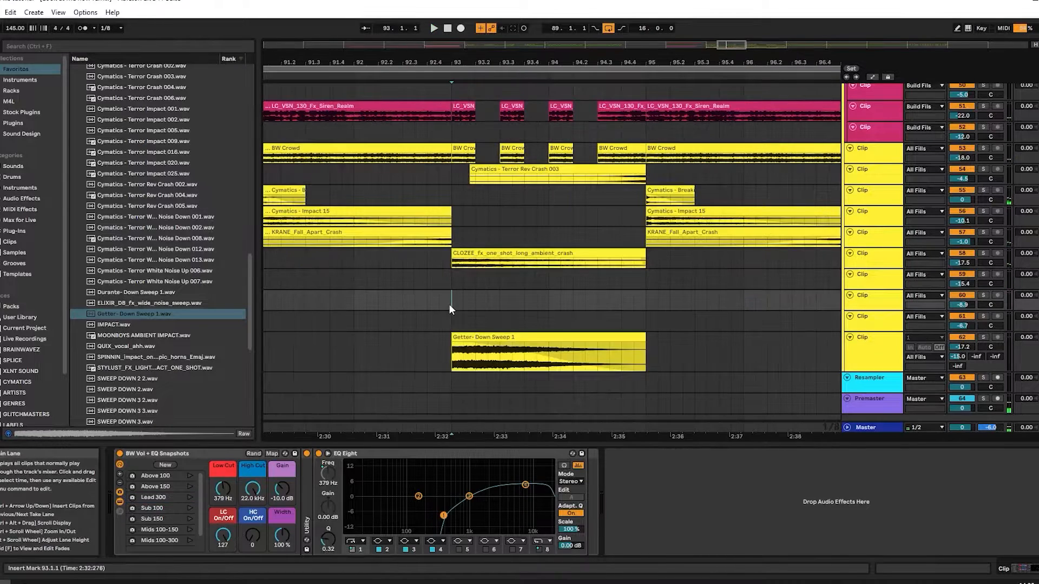
click(475, 358)
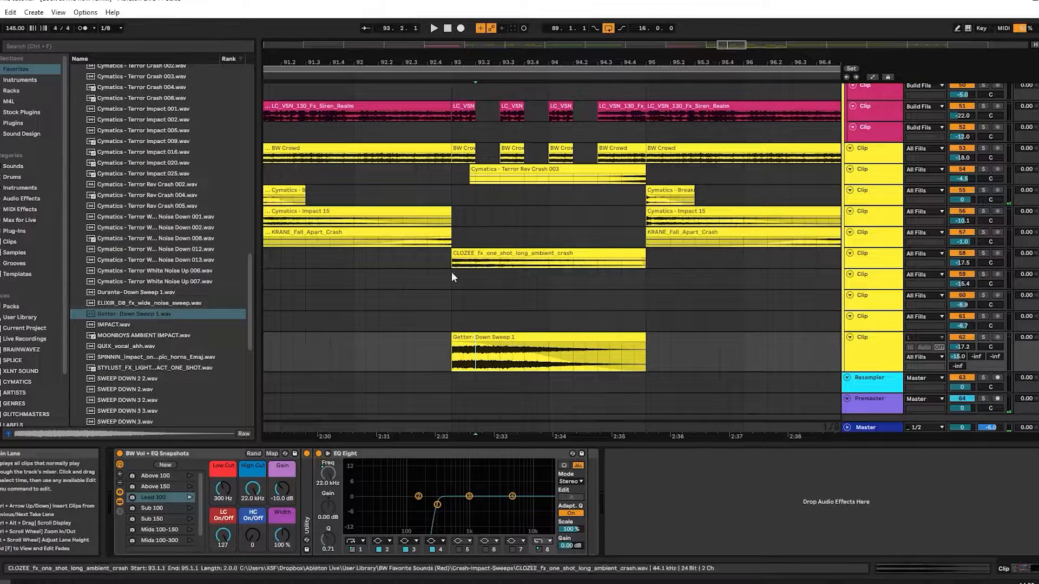
click(444, 130)
scroll(473, 311, down, 5)
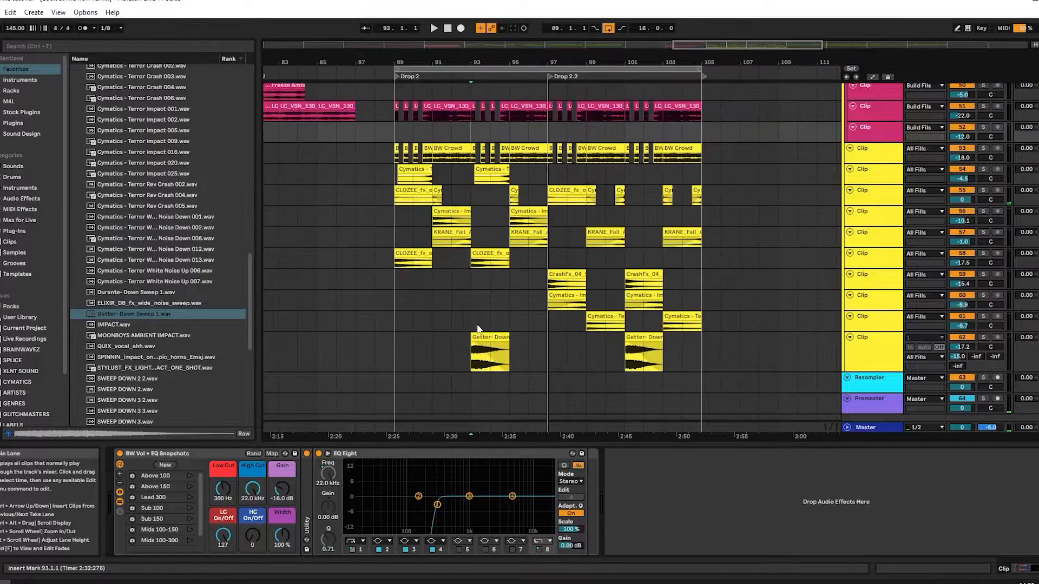
click(668, 352)
scroll(488, 320, up, 8)
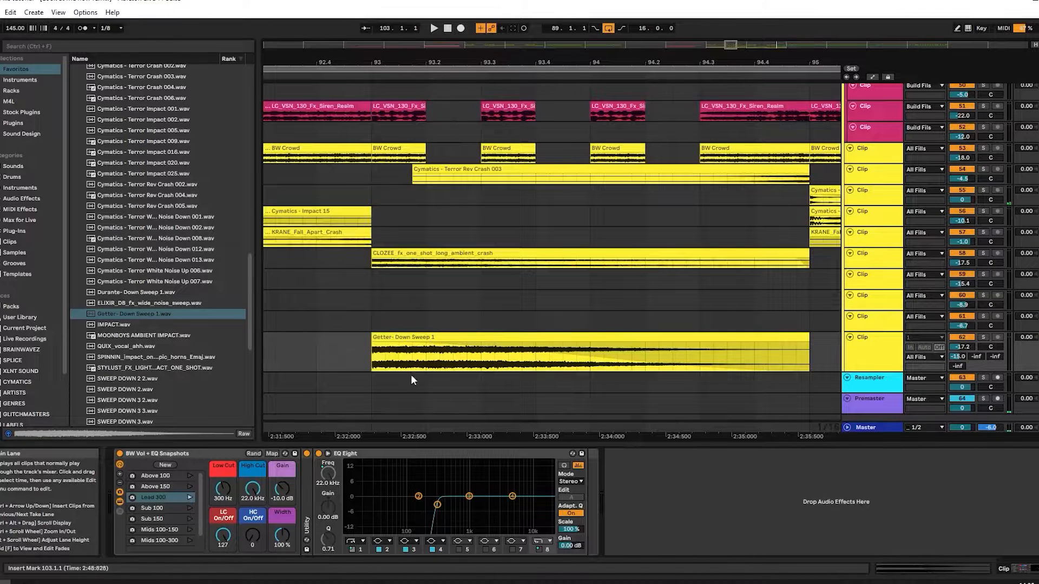
click(427, 354)
key(ctrl+e)
drag(449, 337, 596, 337)
- Split the sweep at 93.4 and 94.2, shifting the remainders to 94.1 and 94.3, and play the chopped pattern
click(536, 357)
key(ctrl+e)
click(672, 357)
key(ctrl+e)
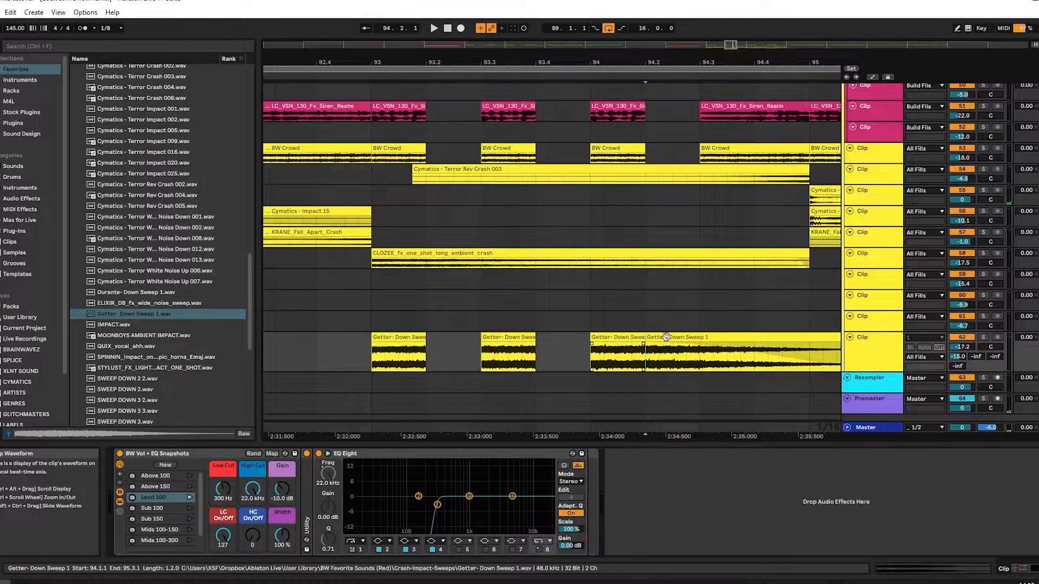
drag(661, 338, 716, 343)
key(space)
- Extend the first three sweep chunks to meet the next chunk, fade out their ends, and play them back
click(413, 339)
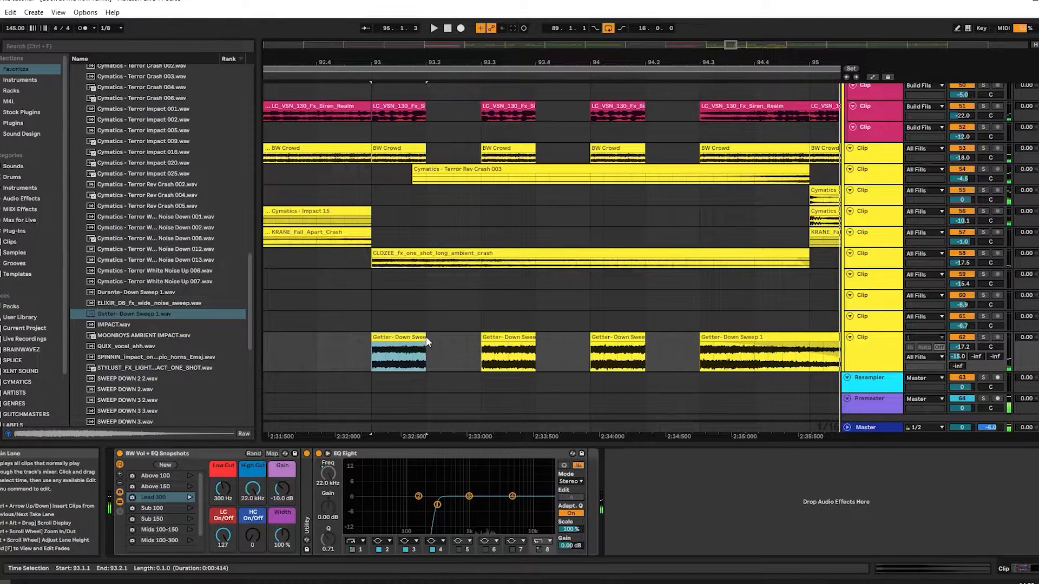
mouse_move(426, 338)
mouse_down()
mouse_move(460, 339)
mouse_move(427, 343)
mouse_up()
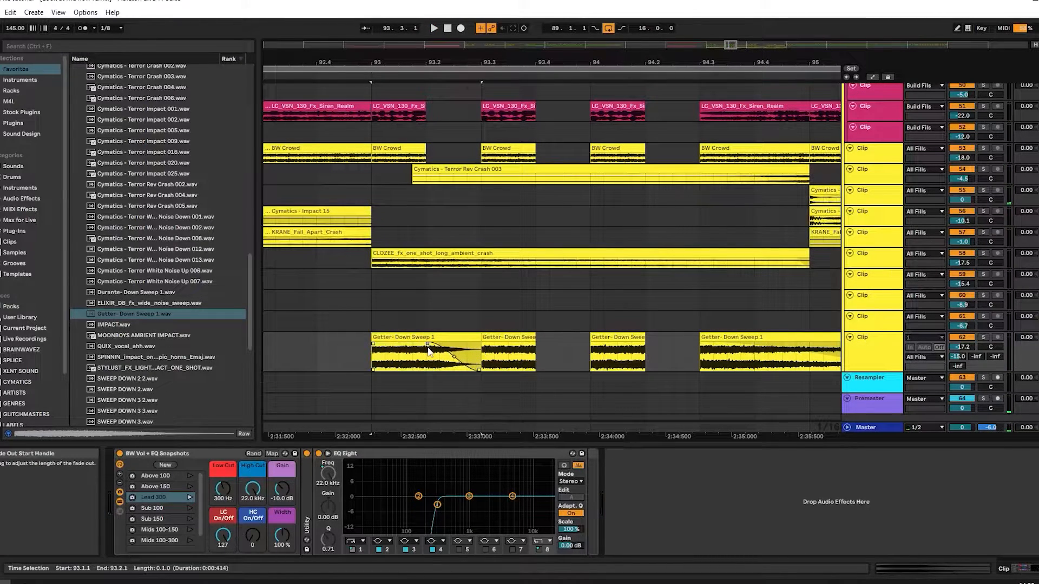
click(528, 336)
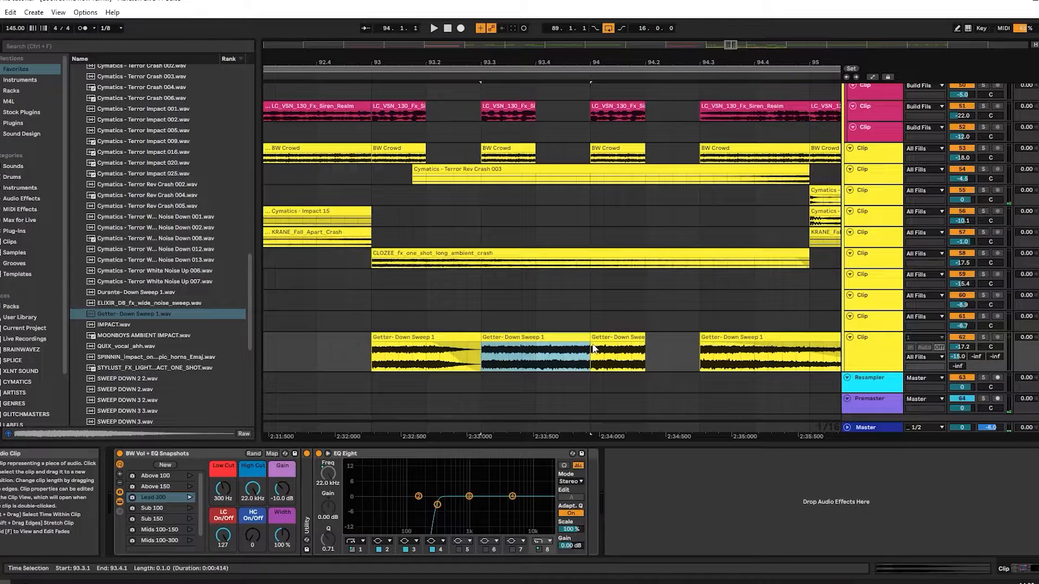
drag(576, 345, 549, 349)
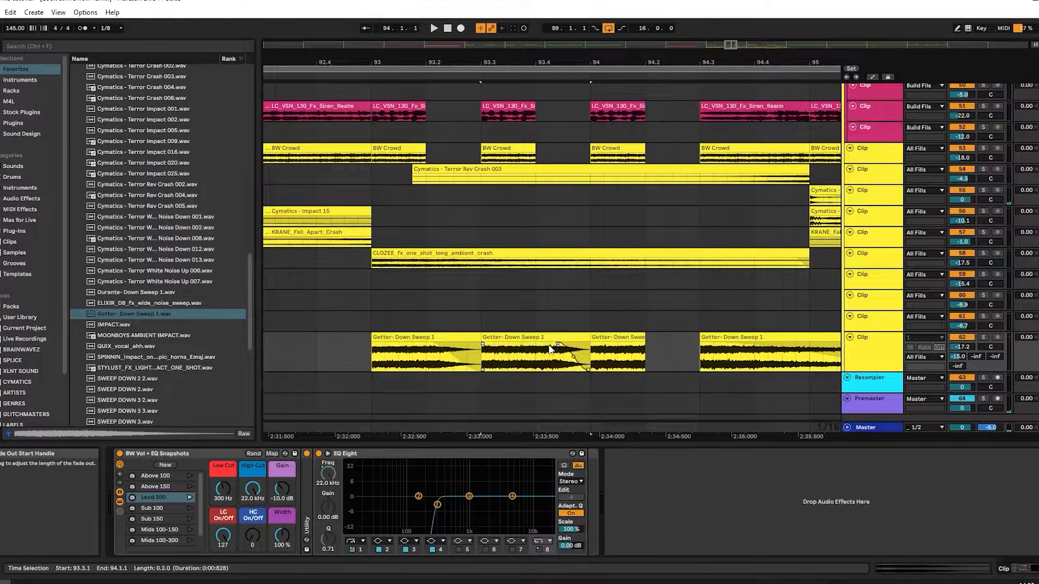
click(565, 352)
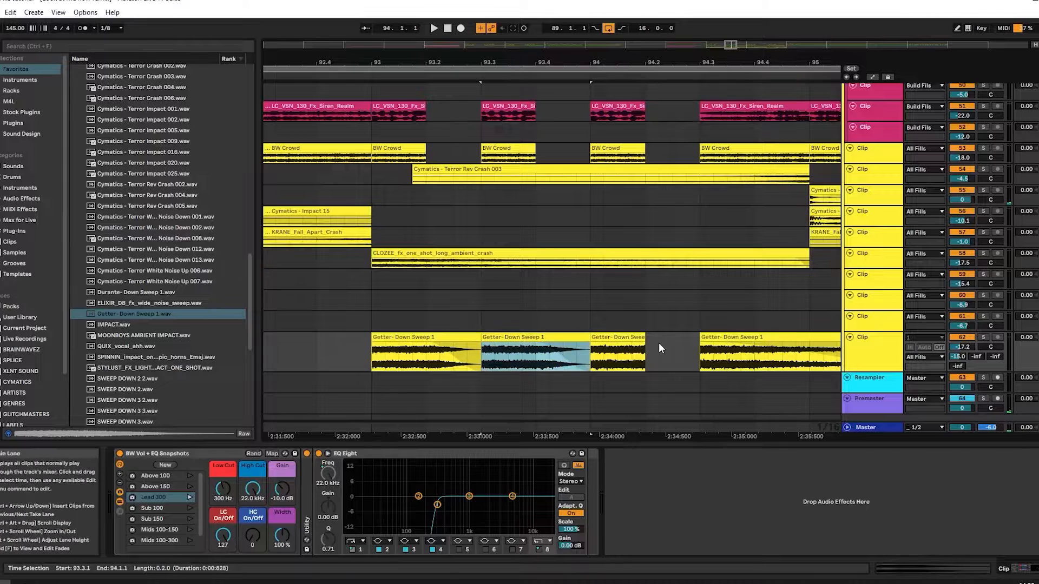
drag(641, 340, 698, 339)
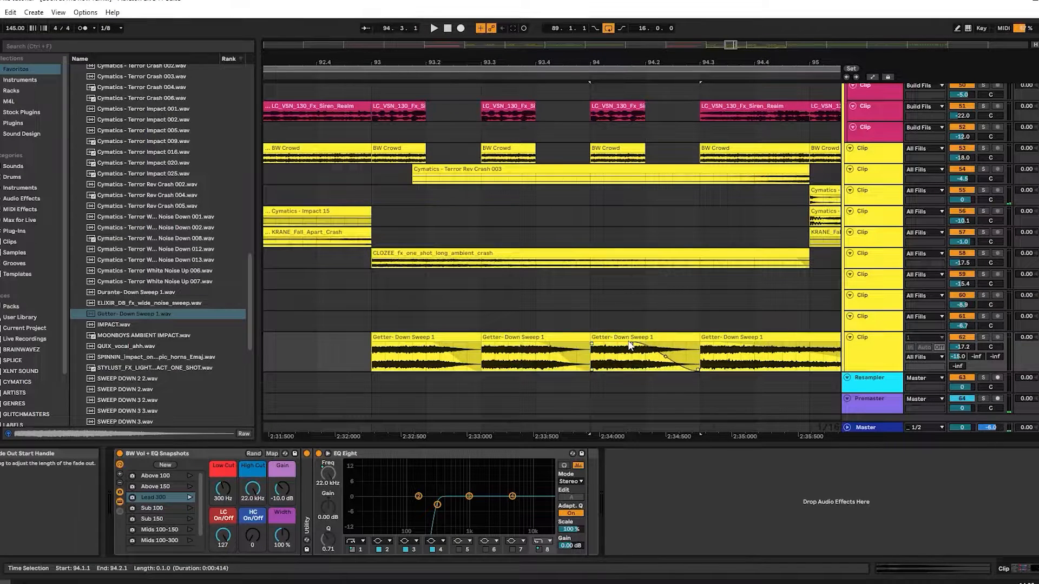
click(371, 339)
key(space)
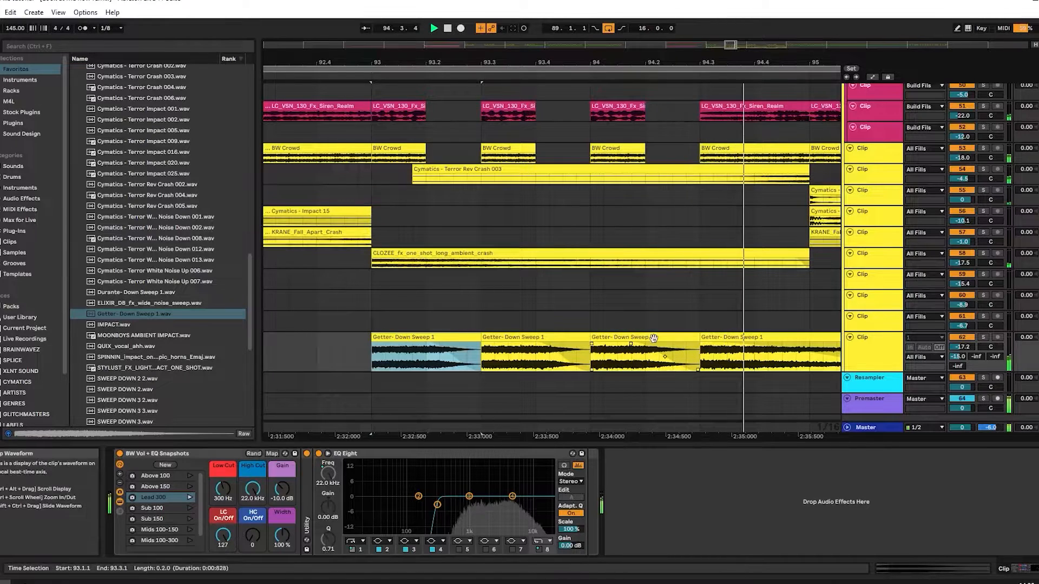
key(space)
- Trim the last sweep chunk to end at bar 95 and add a fade-out to it
click(479, 353)
key(ctrl+e)
click(491, 333)
key(Delete)
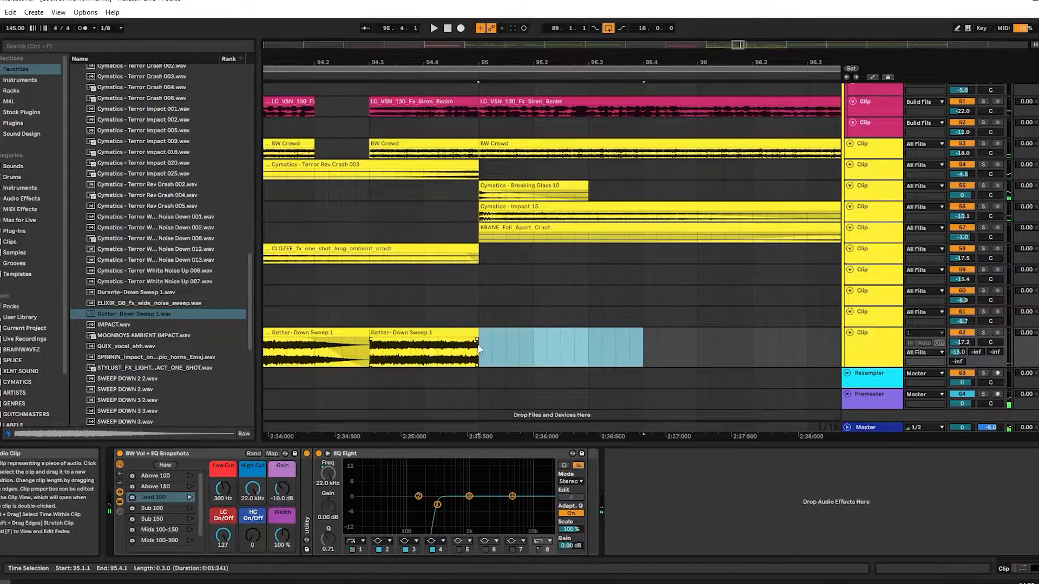
drag(476, 340, 456, 345)
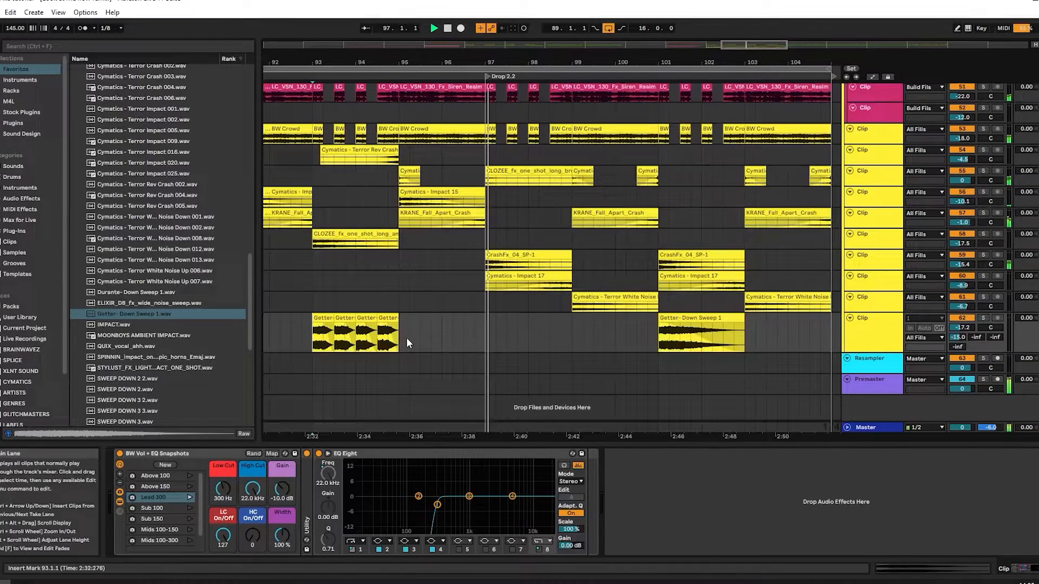
- Replace the full sweep at bar 101 with a copy of the four bar 93 sweep chunks and listen through Drop 2.2
drag(401, 339, 316, 338)
click(681, 317)
key(ctrl+v)
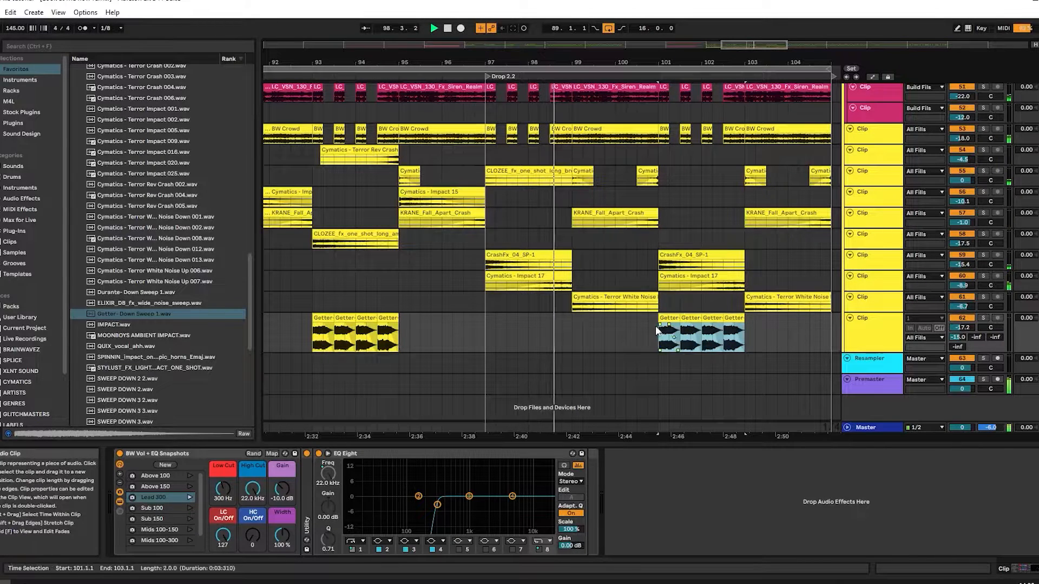
scroll(653, 326, up, 2)
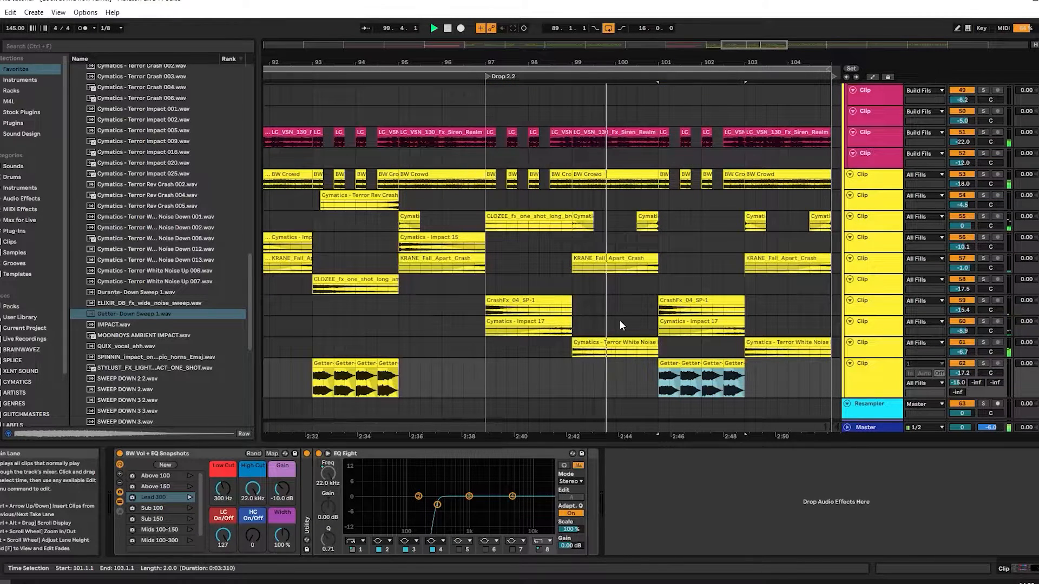
scroll(447, 270, down, 3)
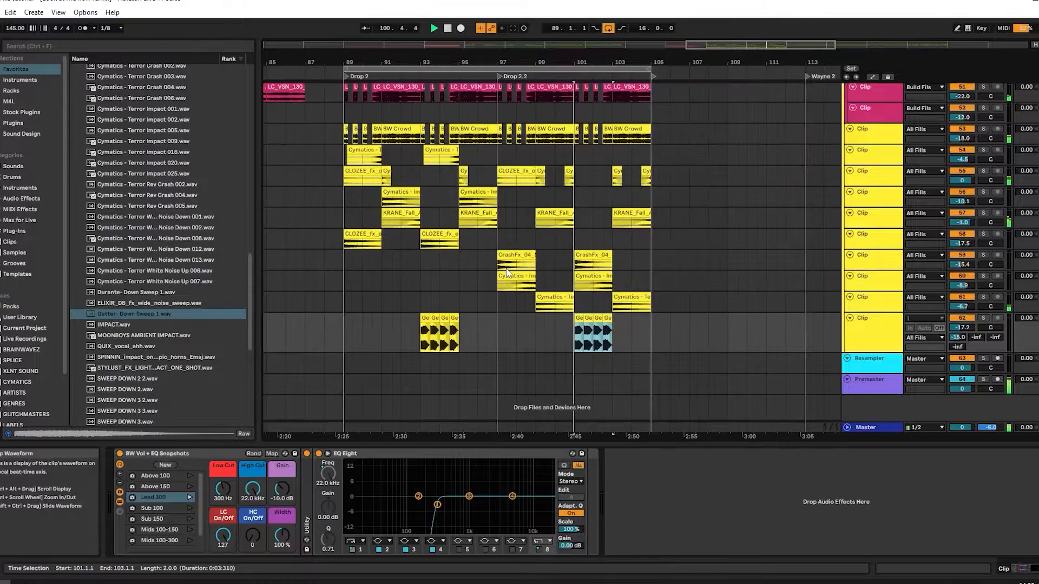
scroll(507, 269, down, 2)
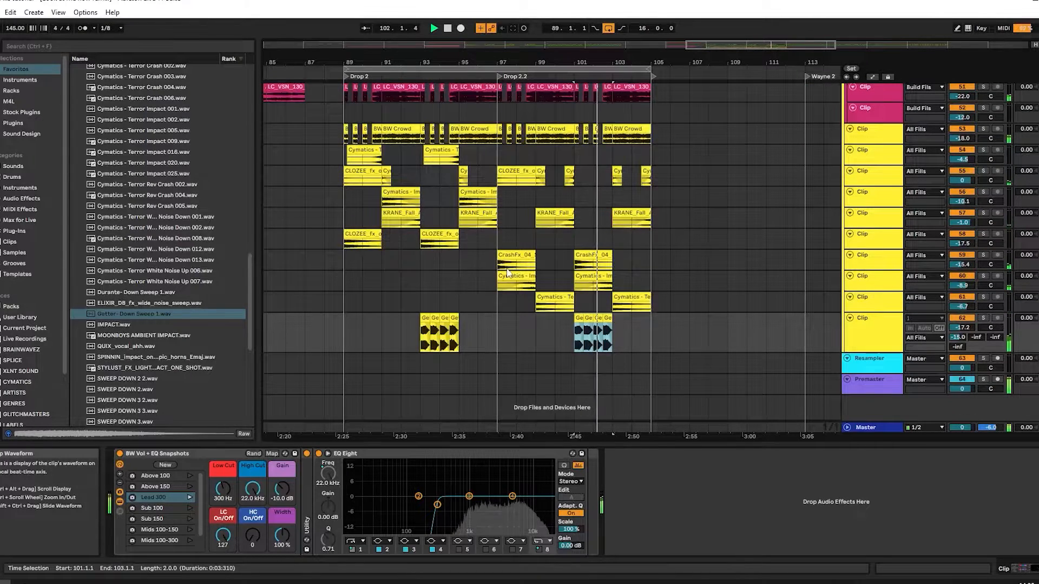
- Listen to the end of Drop 2.2, stop playback, and shrink the chopped down-sweep track to the height of its neighbours
scroll(506, 269, up, 5)
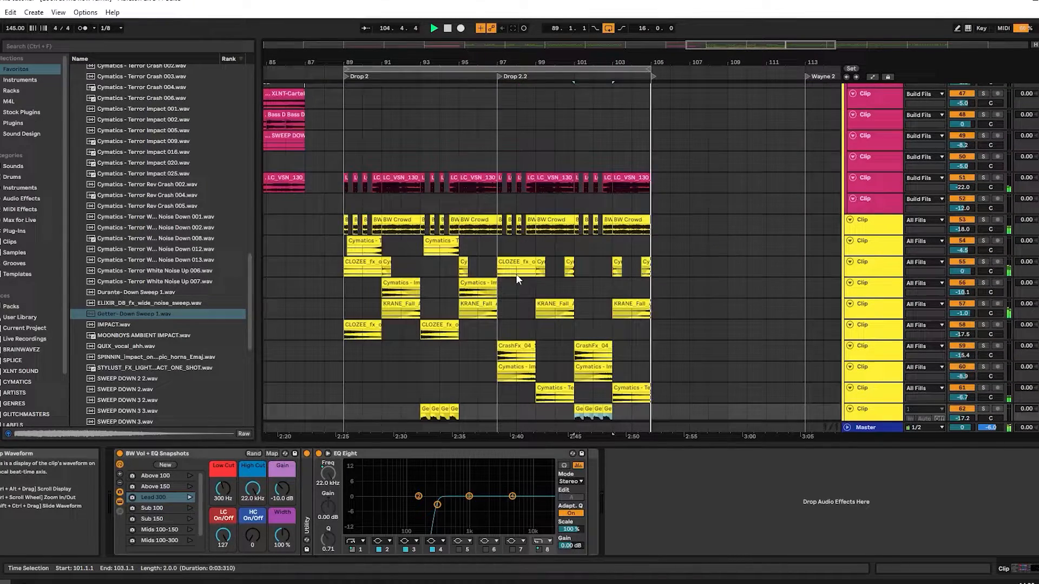
scroll(514, 274, down, 3)
key(space)
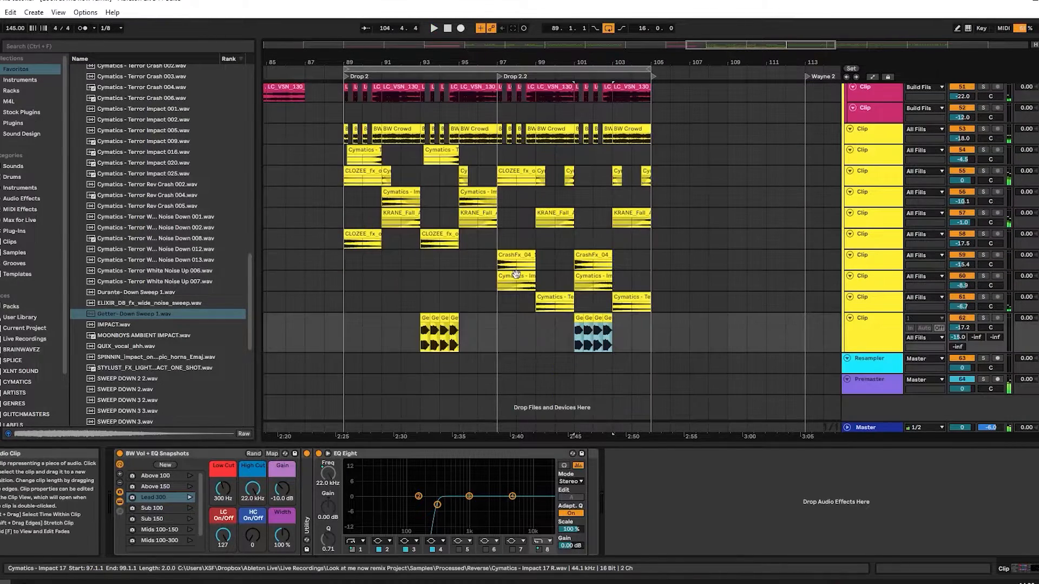
click(869, 318)
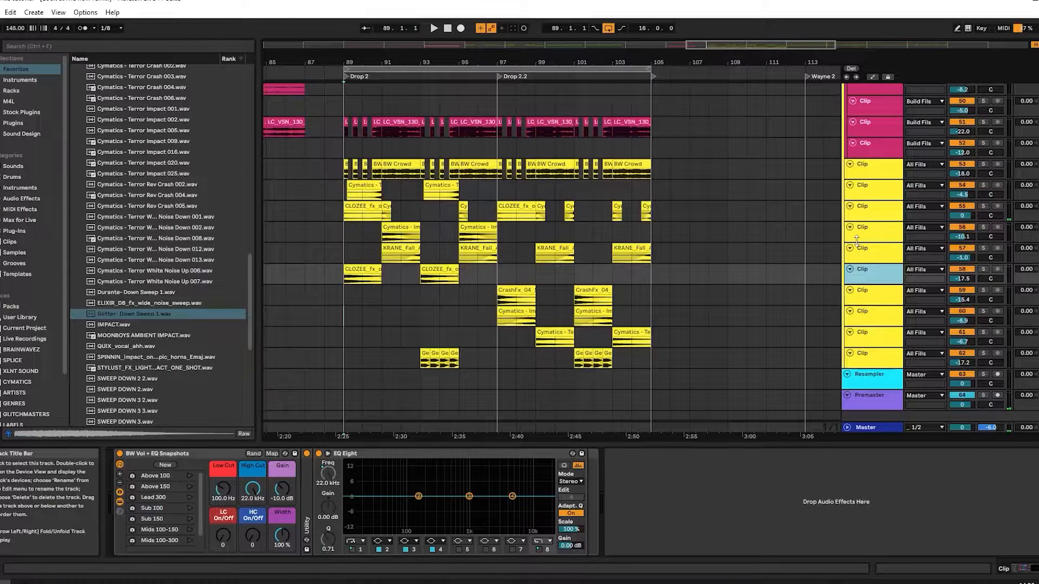
click(361, 295)
scroll(475, 355, down, 1)
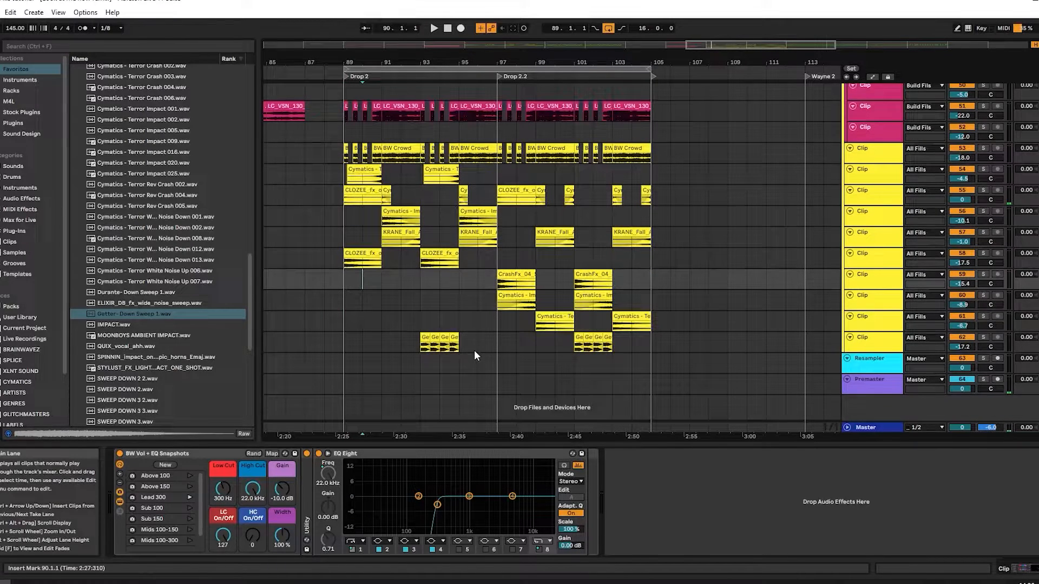
click(379, 180)
scroll(452, 274, left, 2)
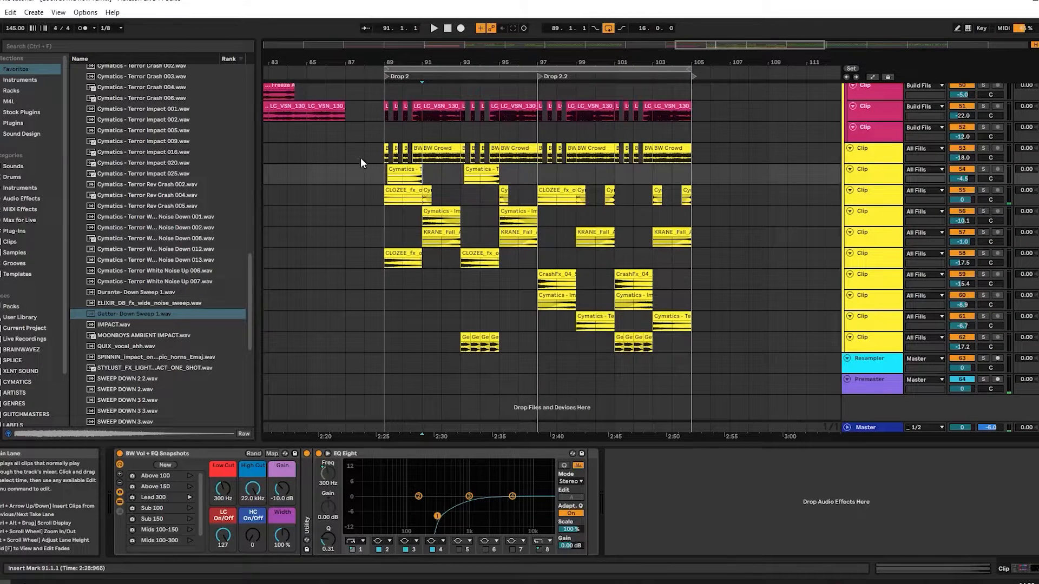
click(374, 138)
scroll(790, 189, up, 10)
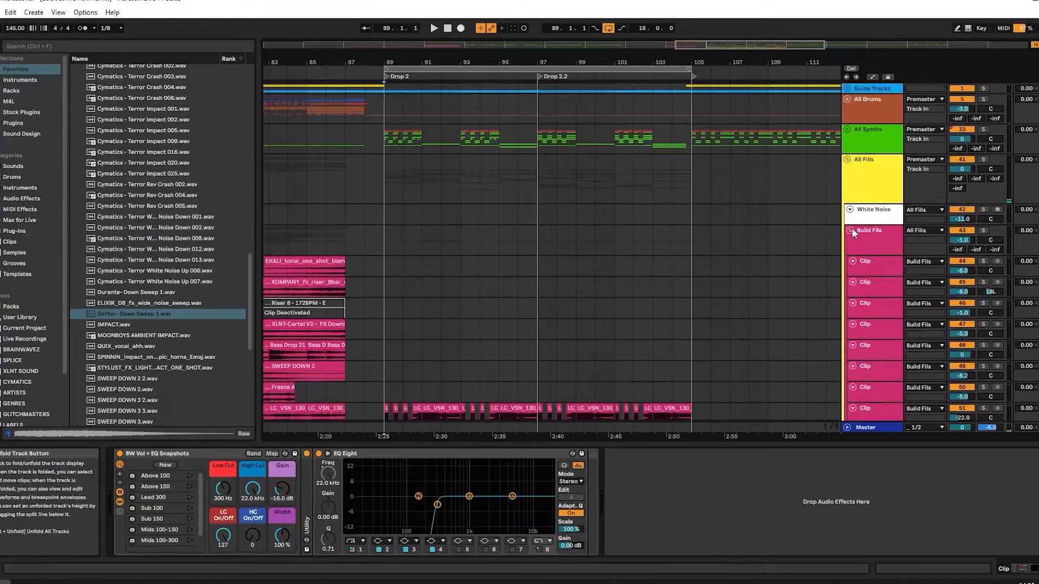
- Deactivate all fill clips from Drop 2 through Drop 2.2, including the siren clips inside the Build Fils group
click(851, 229)
click(847, 159)
scroll(635, 187, left, 3)
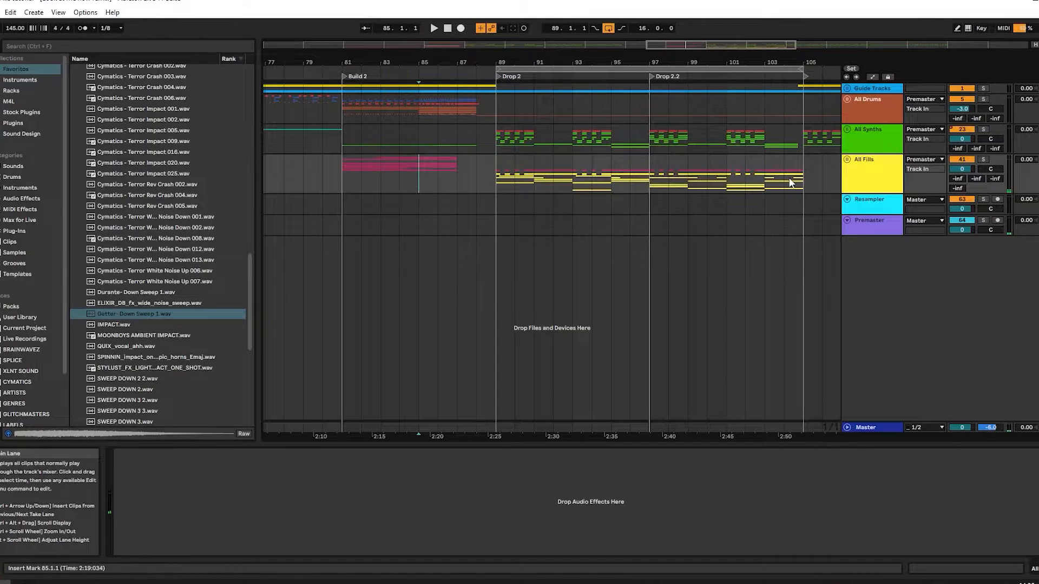
drag(700, 177, 505, 179)
click(847, 159)
scroll(747, 216, down, 3)
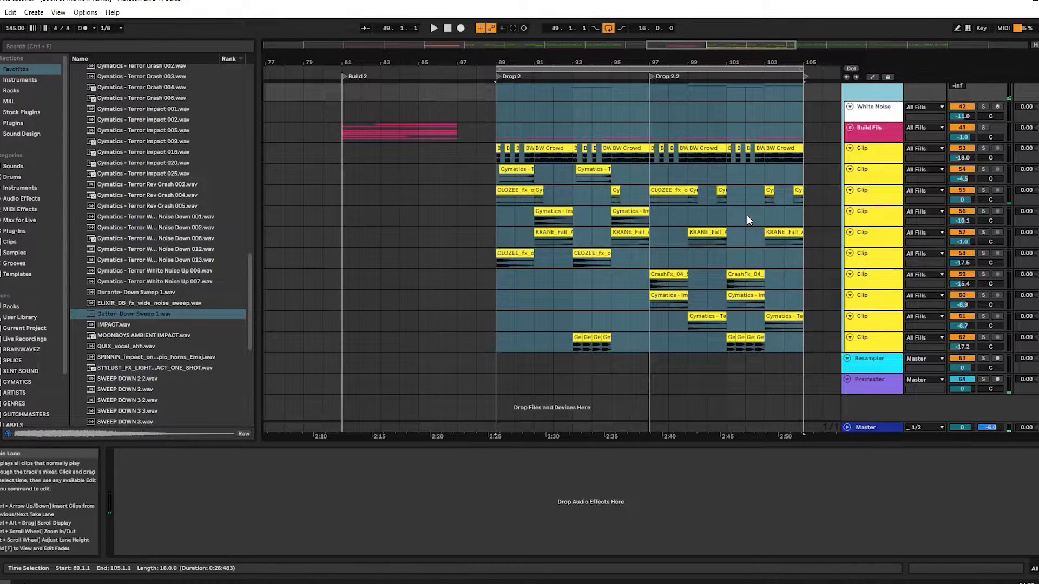
click(851, 128)
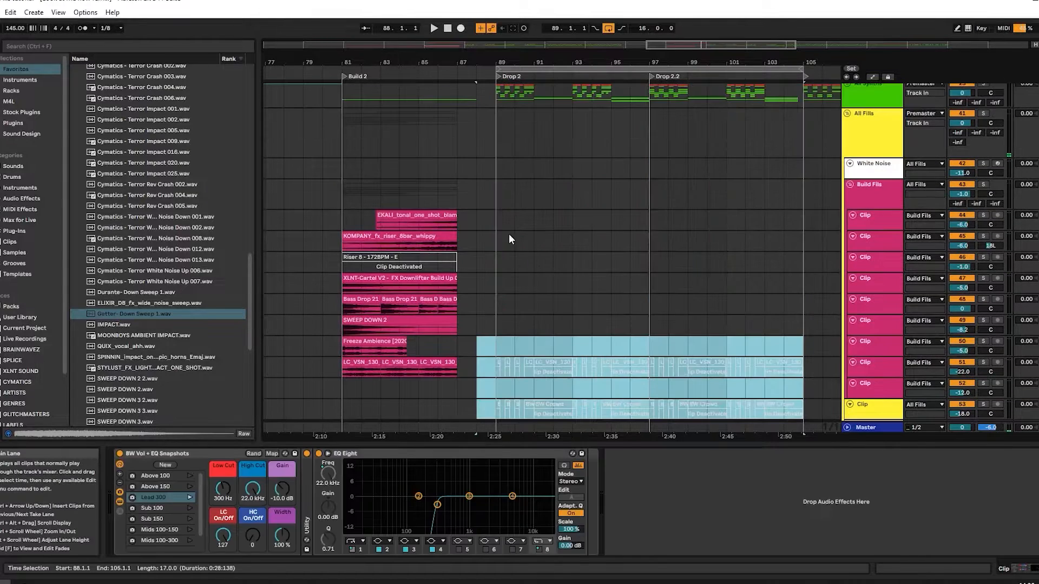
click(440, 152)
click(417, 142)
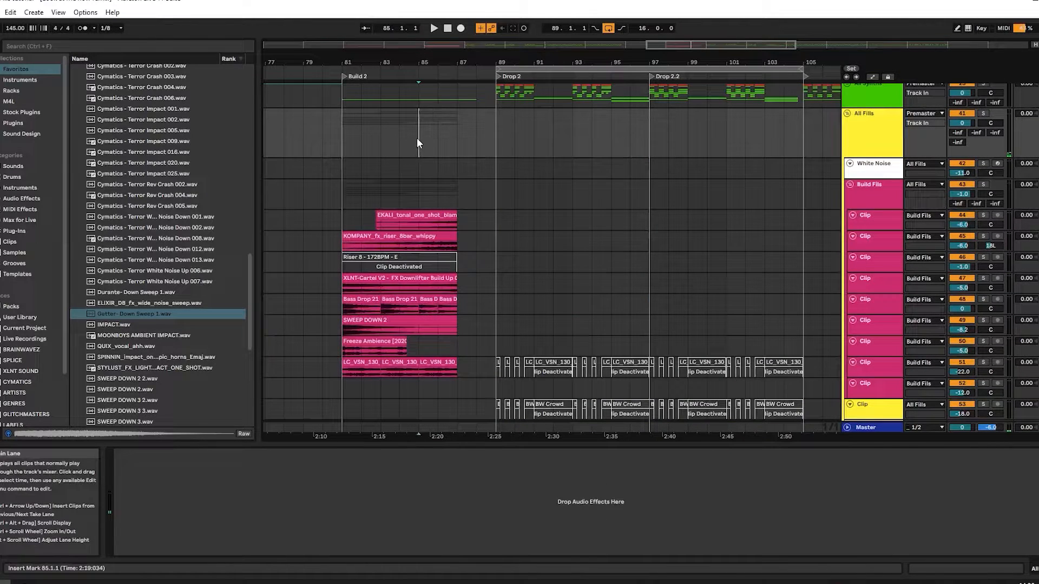
- Extend the loop to start at bar 85, play through the second drop without fills, and hide the device view
click(846, 114)
key(space)
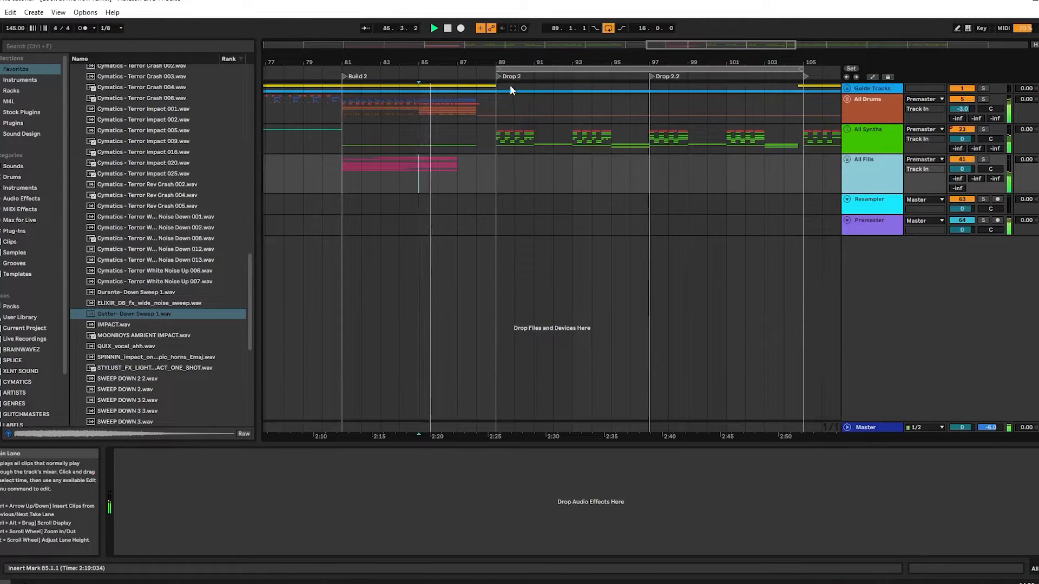
drag(496, 68, 422, 66)
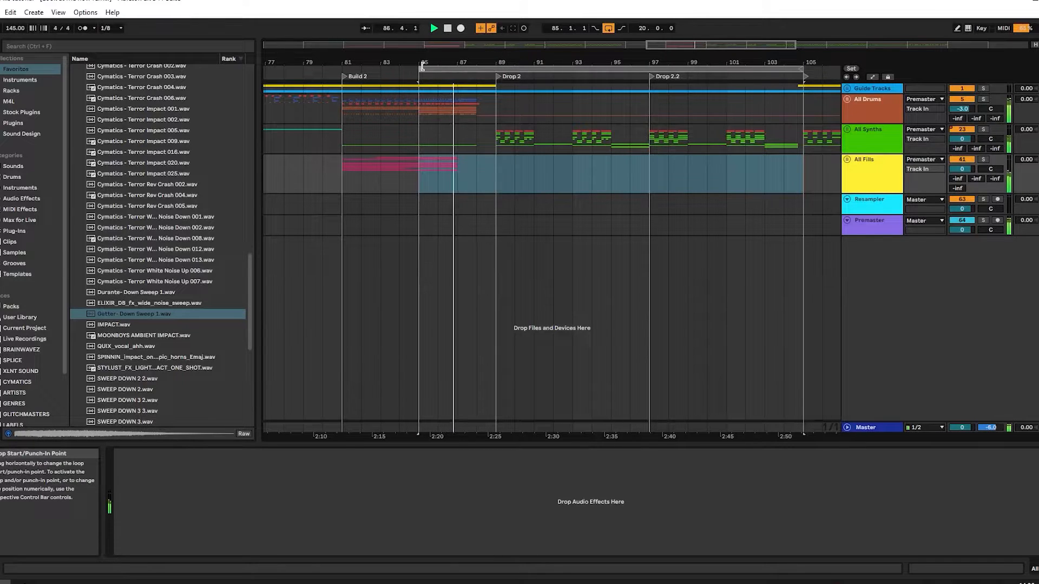
click(488, 142)
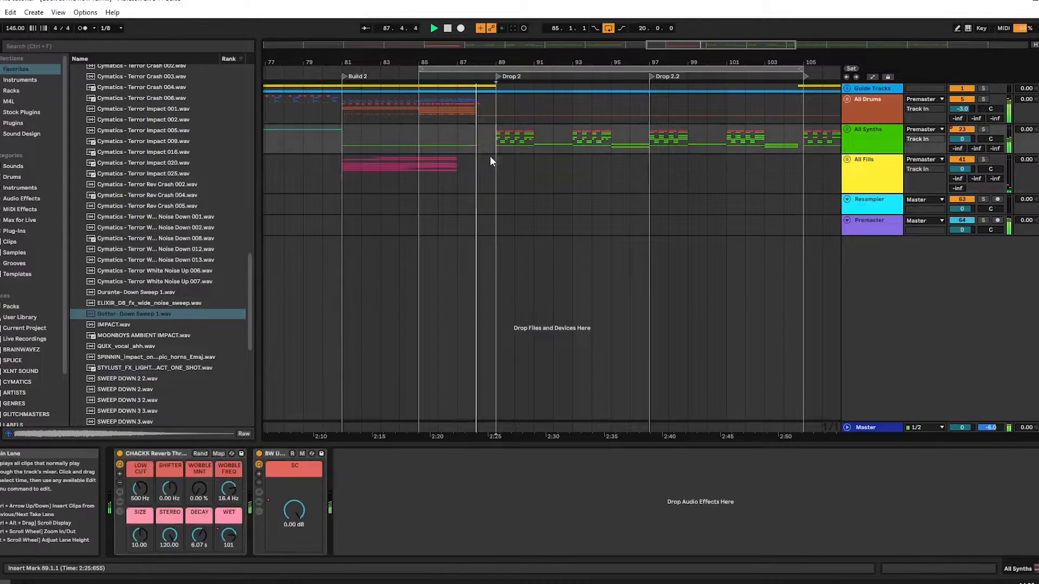
alt+click(846, 159)
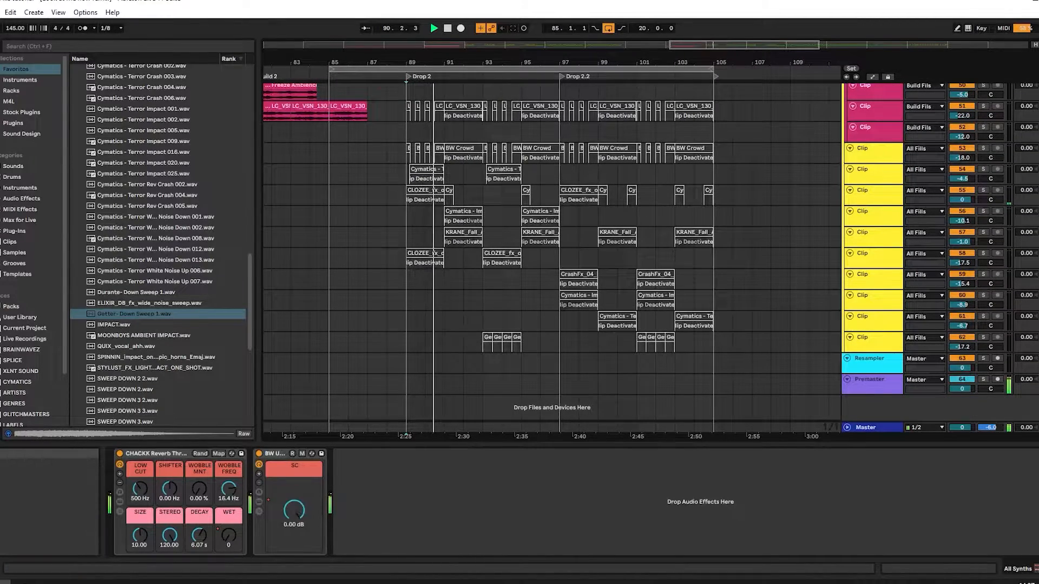
click(1037, 568)
scroll(695, 363, up, 5)
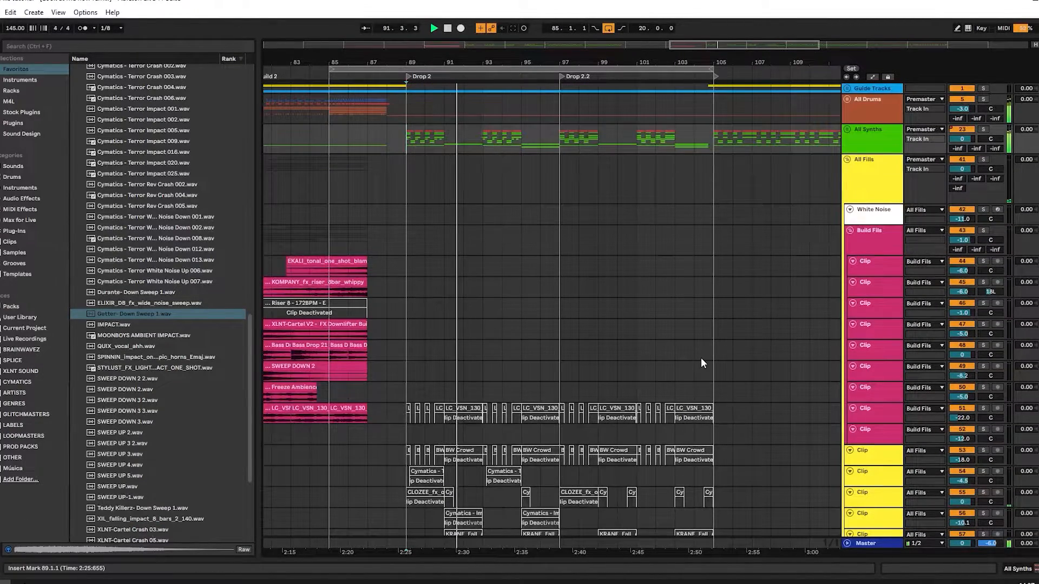
scroll(703, 358, down, 5)
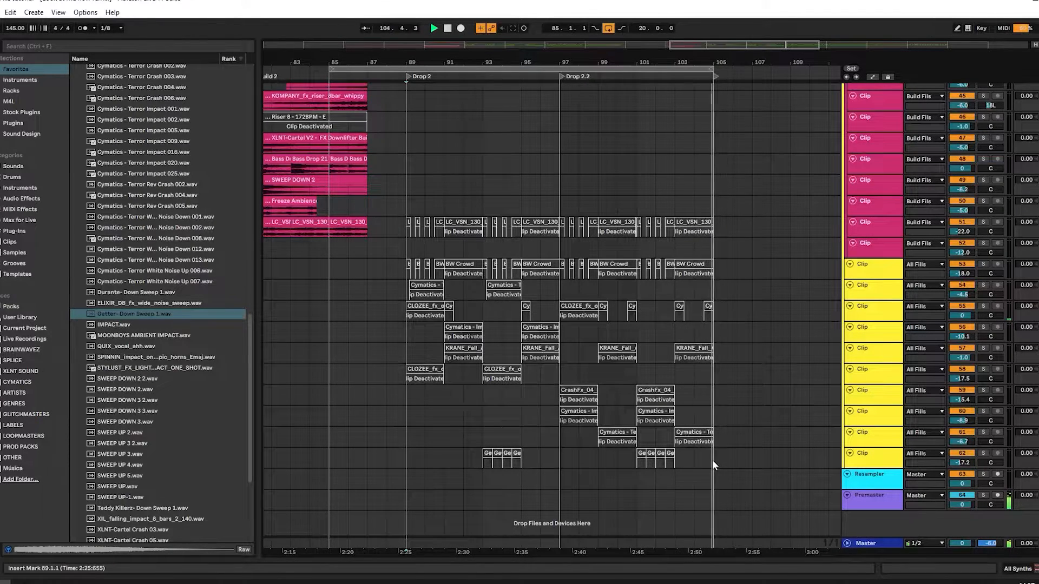
- Reactivate all fill clips between bars 89 and 105 and listen through the second drop with them
drag(710, 460, 410, 231)
key(0)
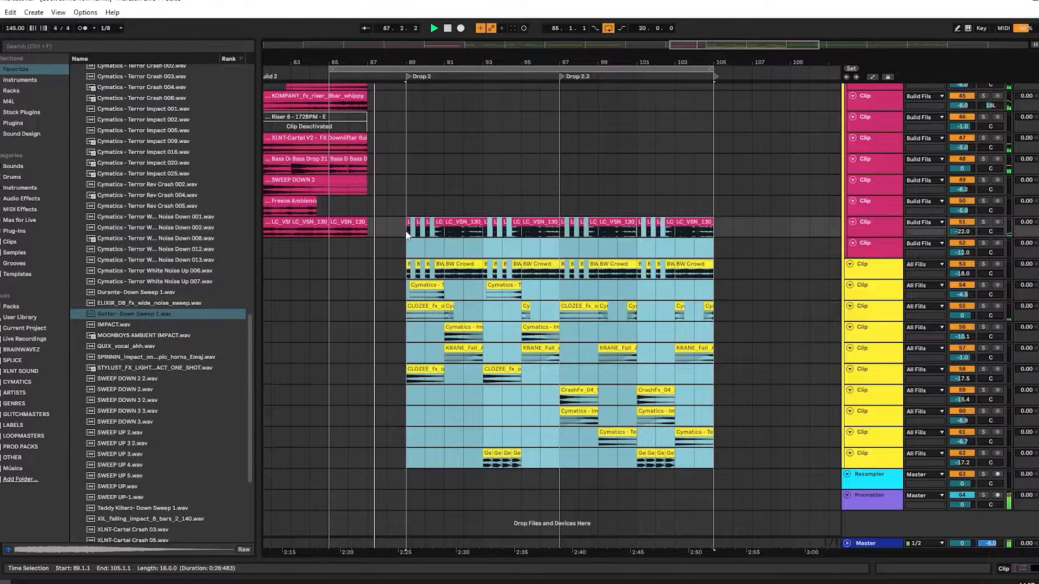
click(404, 229)
click(413, 197)
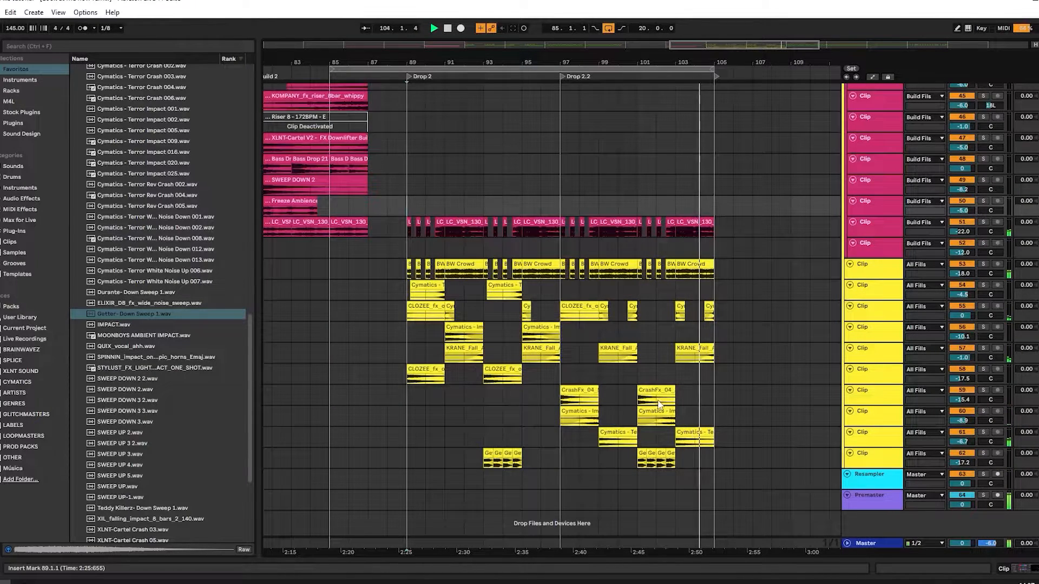
key(space)
click(405, 191)
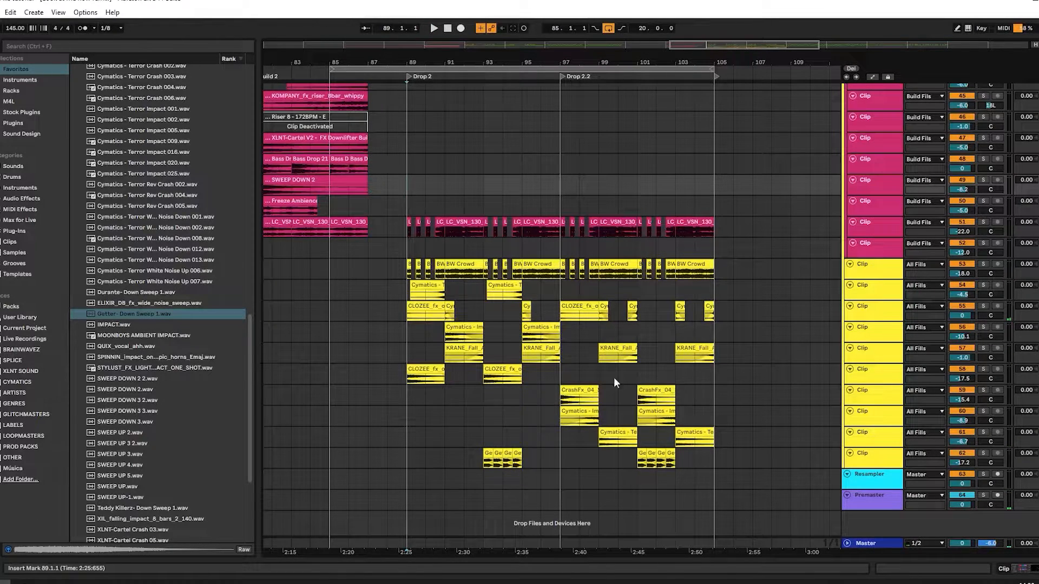
- Examine how the crash, impact, noise and sweep clips are arranged across Drop 2 and Drop 2.2
scroll(432, 320, up, 2)
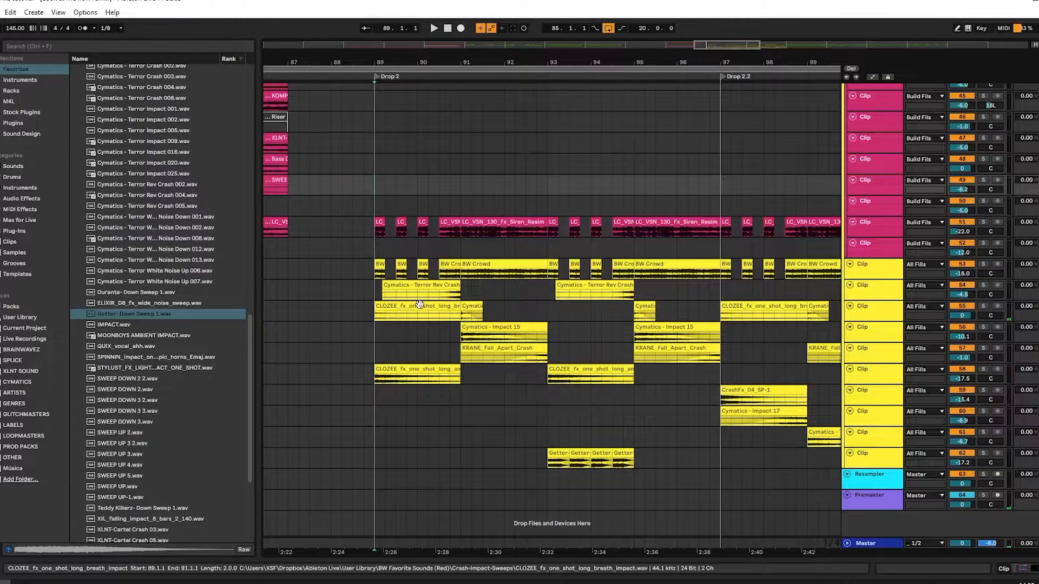
scroll(535, 300, down, 5)
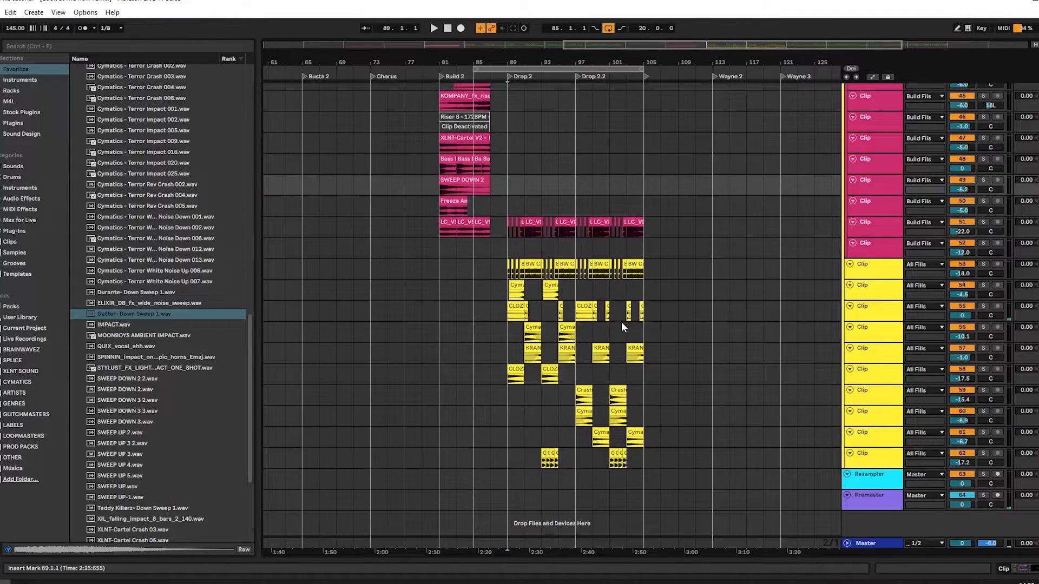
scroll(627, 320, up, 3)
drag(659, 470, 355, 249)
click(355, 249)
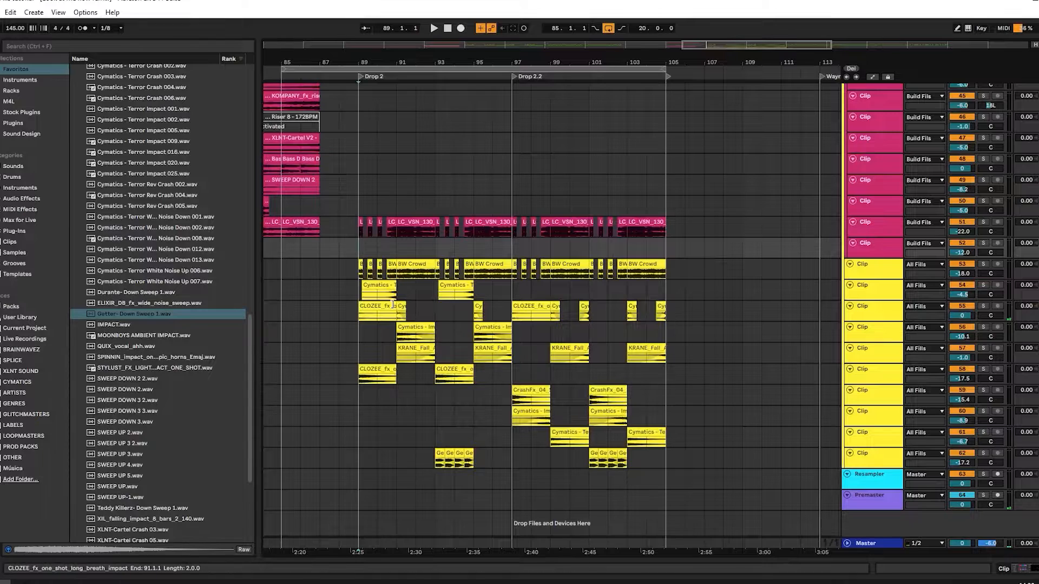
scroll(435, 329, up, 3)
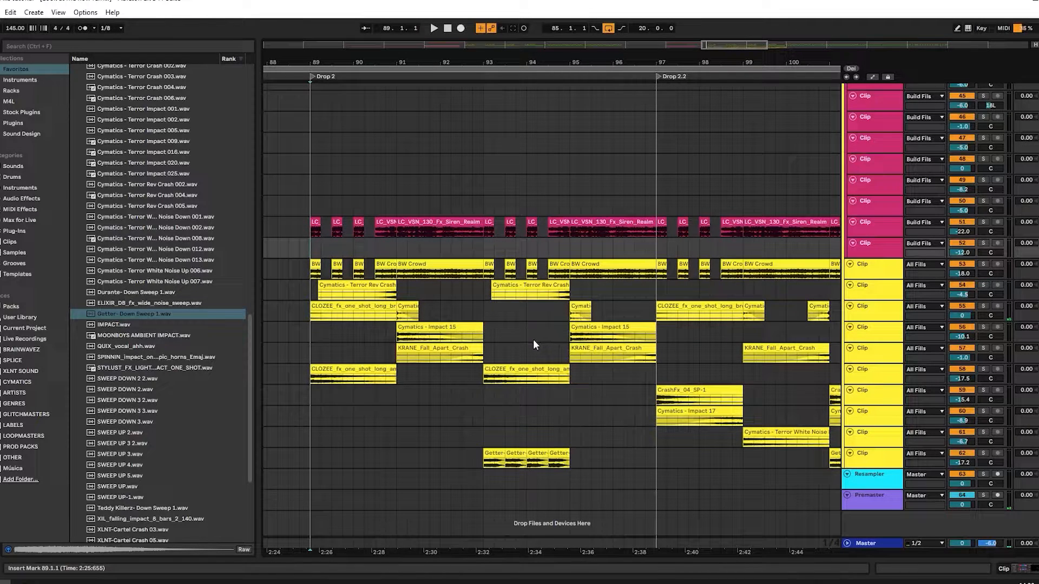
scroll(859, 287, up, 5)
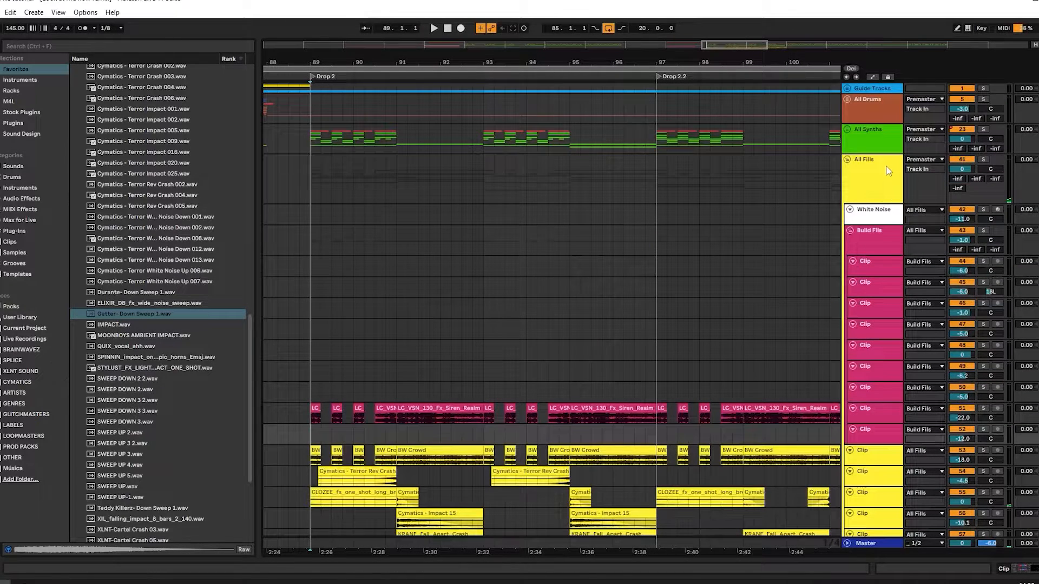
scroll(398, 275, down, 5)
- Play Drop 2 from bar 89 and pan the CLOZEE ambient crash track to 24L
click(307, 249)
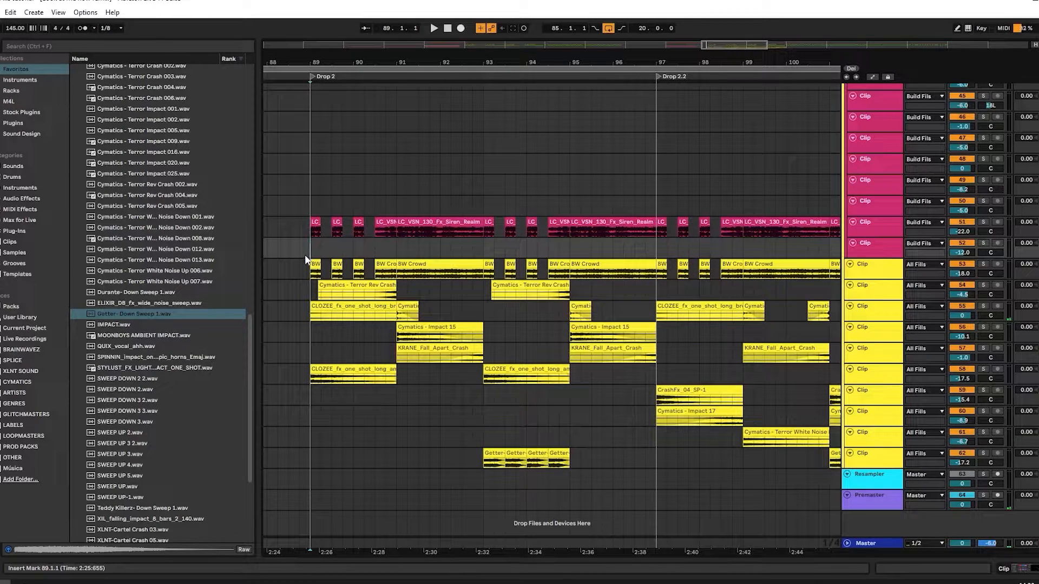
key(space)
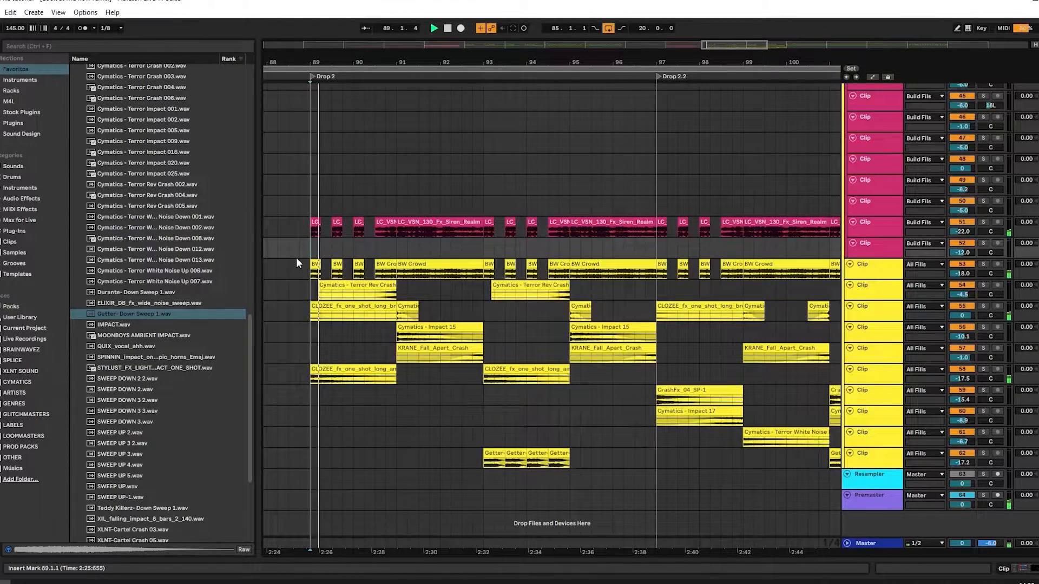
click(353, 377)
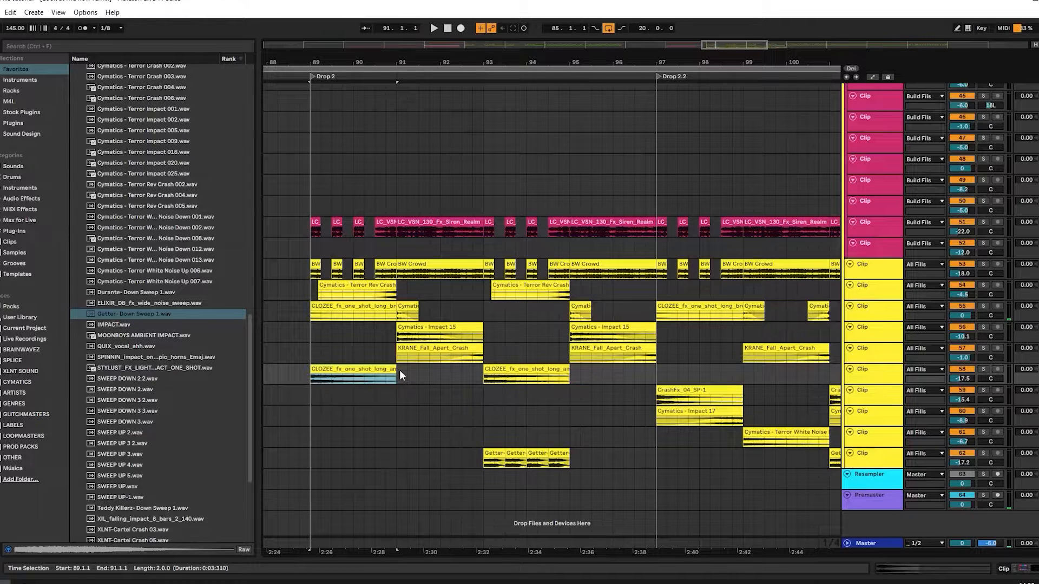
key(space)
click(989, 377)
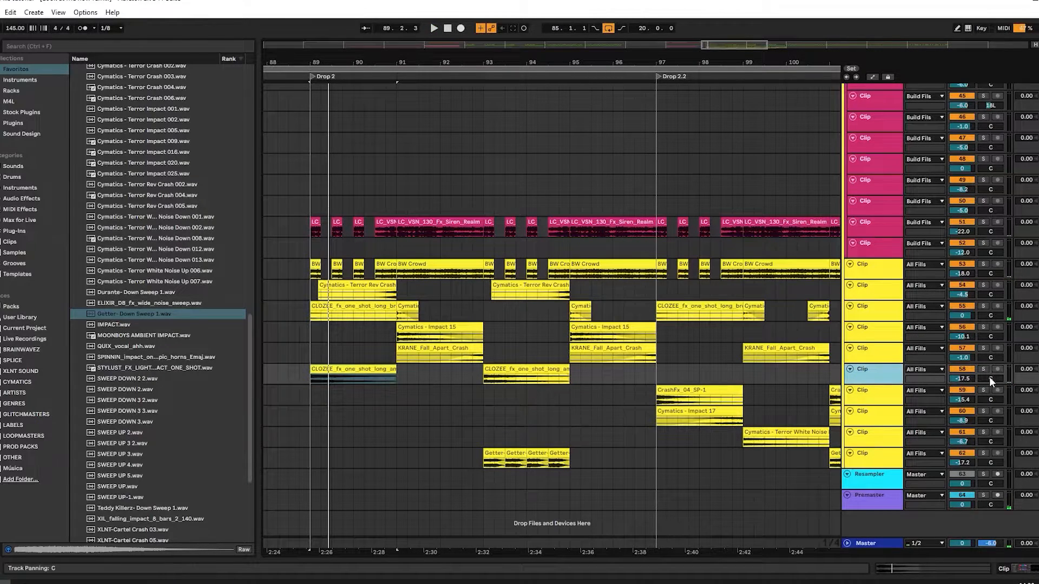
drag(989, 378, 989, 389)
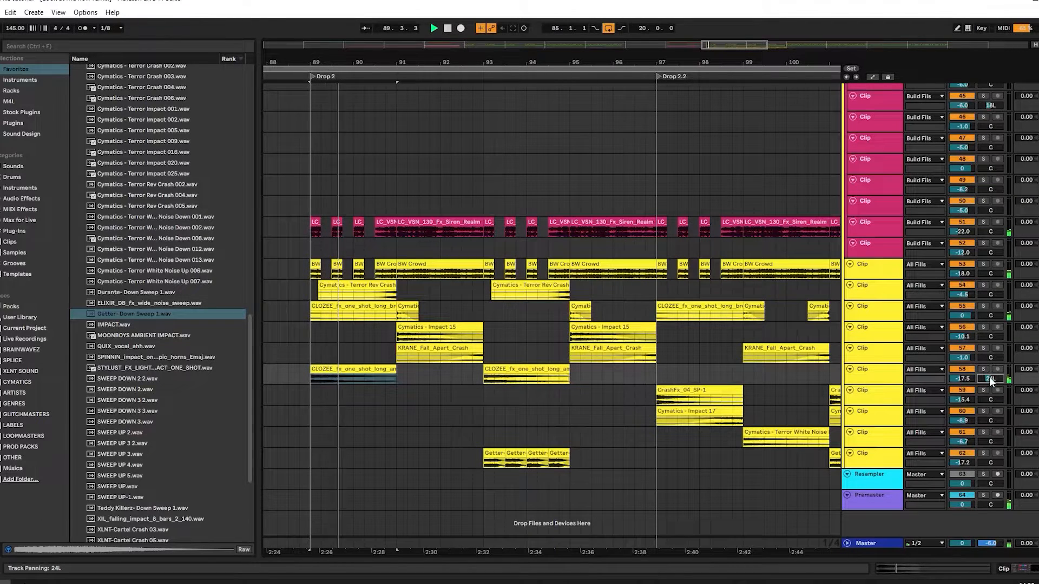
- Pan the Cymatics Impact 15 track to 23R, working from its clip at bar 91
click(868, 331)
click(868, 351)
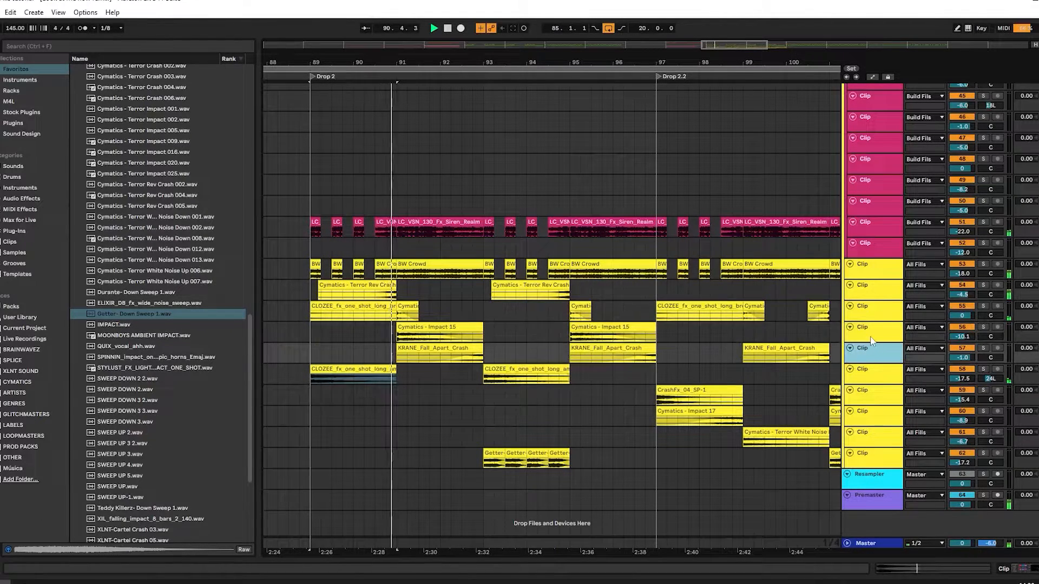
click(868, 331)
key(space)
click(419, 333)
click(419, 331)
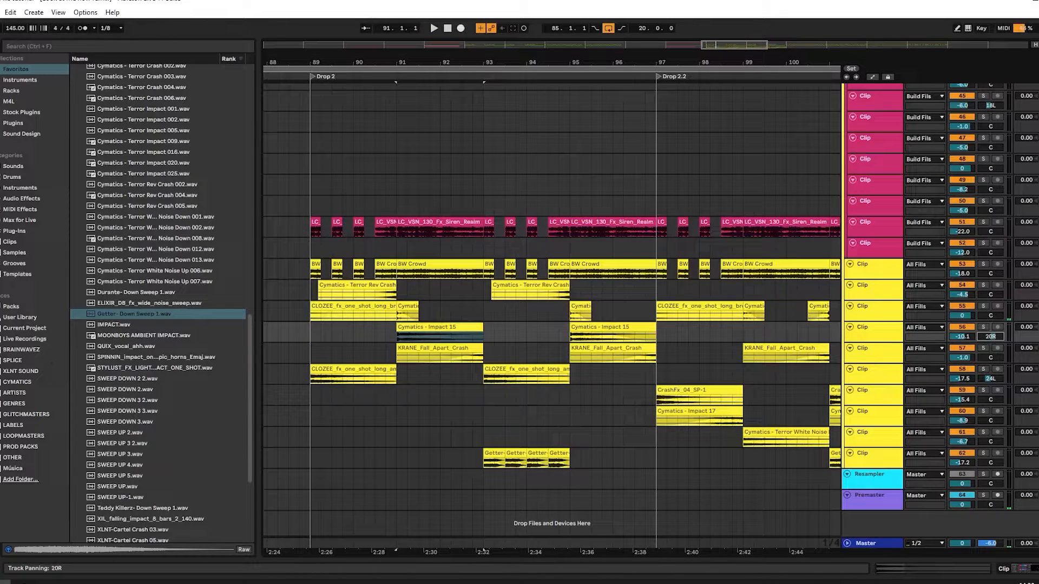
- Play from bar 89 to check the panning of the ambient crash against the impact at bar 91
click(307, 324)
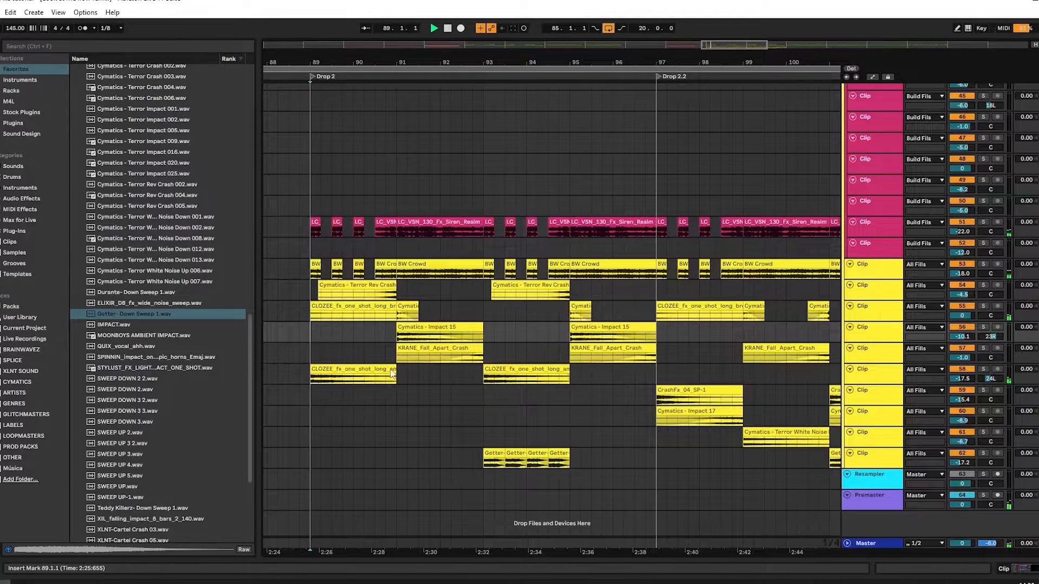
key(space)
click(484, 355)
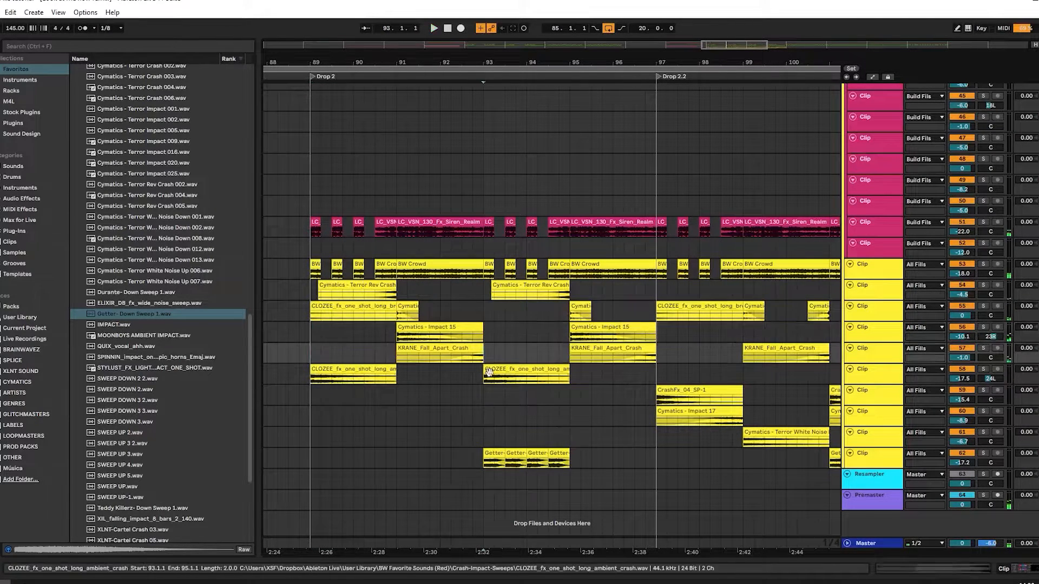
click(488, 369)
- Enlarge the chopped Getter Down Sweep track and show its track panning automation
click(482, 456)
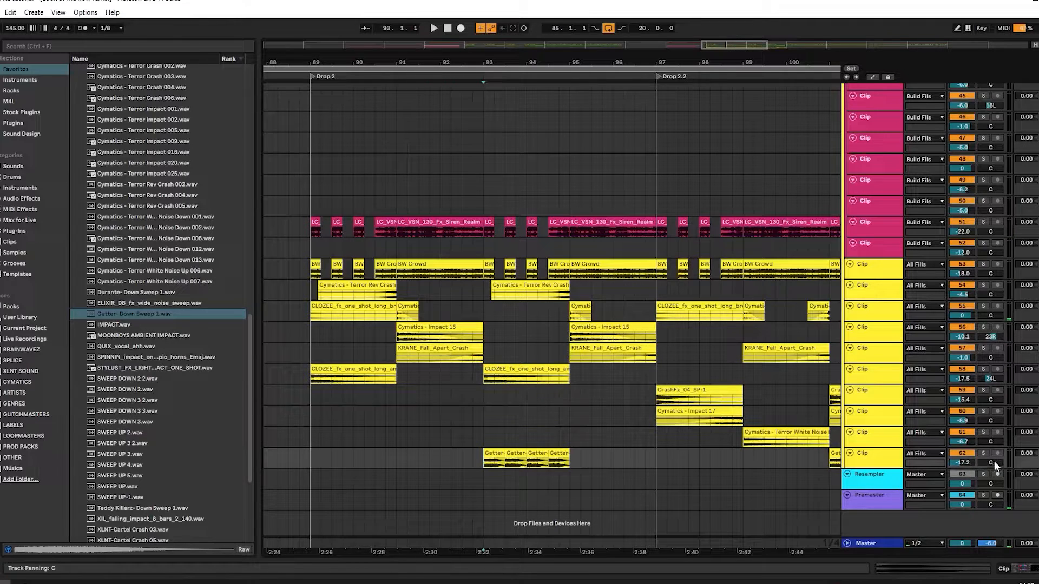
click(870, 461)
drag(870, 468, 872, 497)
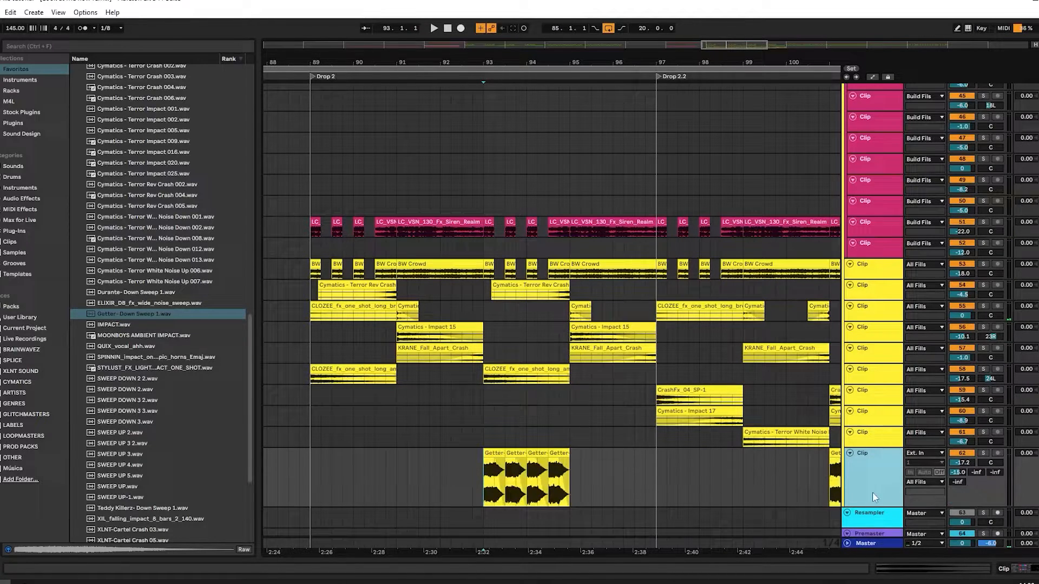
click(995, 461)
key(a)
- Automate the panning of the four Getter Down Sweep chops from bar 93 so they alternate sides, and play from bar 93
scroll(703, 473, down, 2)
scroll(515, 447, up, 4)
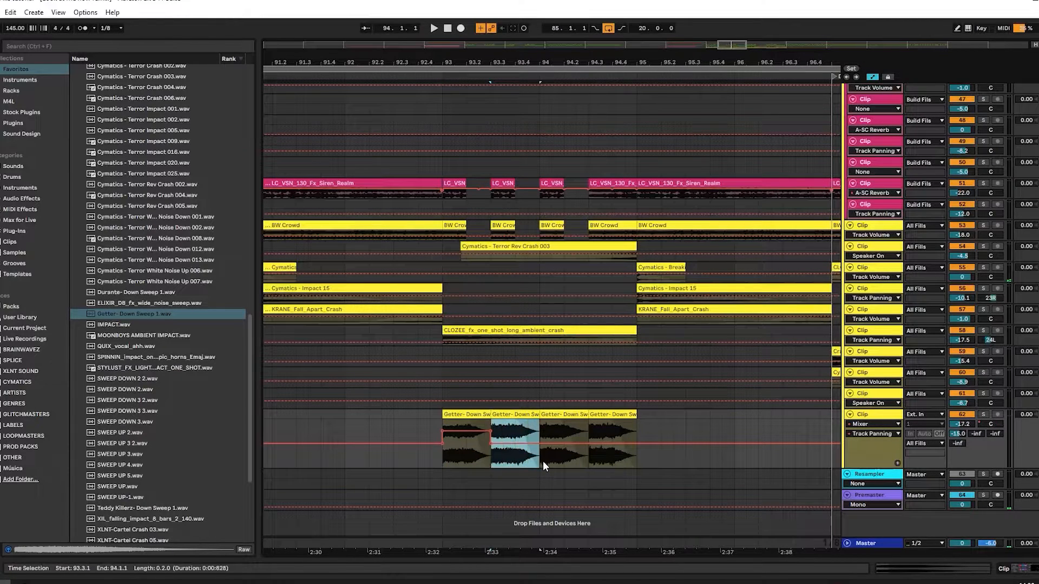
drag(519, 442, 519, 456)
drag(535, 434, 440, 429)
key(ctrl+d)
click(437, 416)
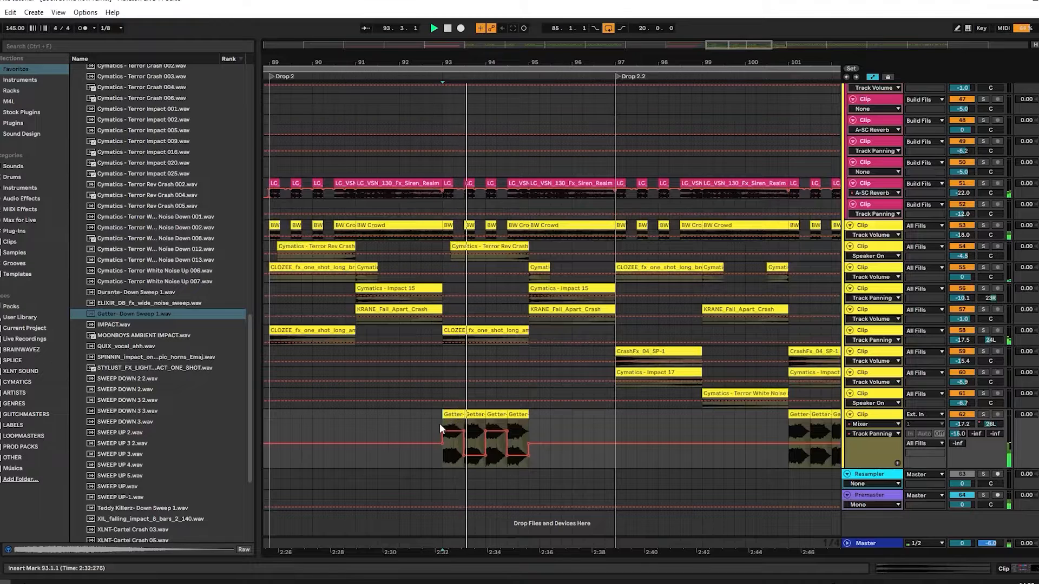
- Copy the four panned Getter Down Sweep chops with their automation to bars 101 to 103, and hide the automation
drag(442, 423, 529, 429)
drag(730, 426, 538, 399)
click(596, 420)
key(ctrl+v)
drag(440, 399, 462, 385)
key(a)
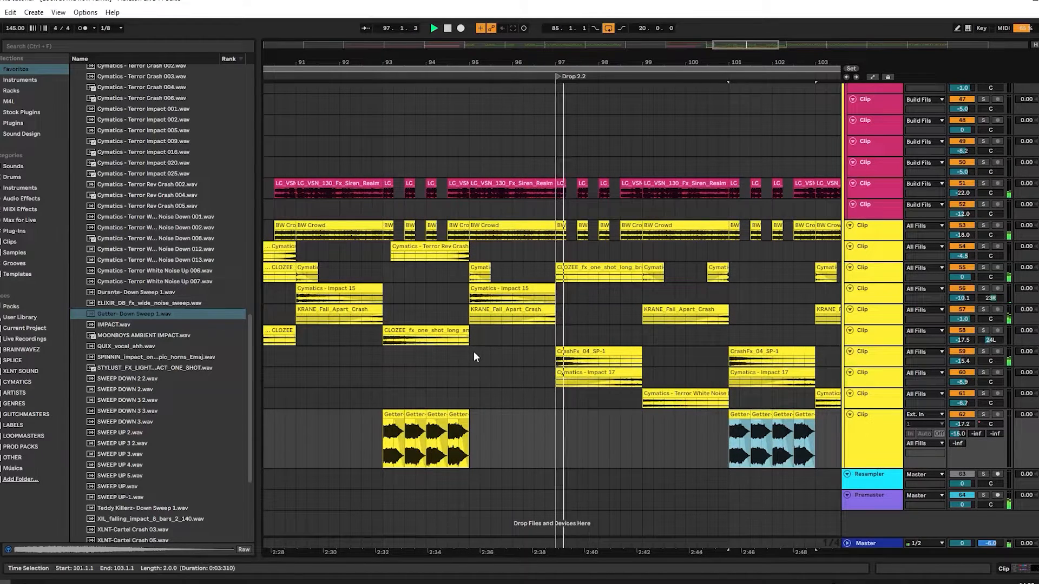
- Pan the track holding the CLOZEE one-shot and Cymatics Break clips slightly left, and set playback insert marks in Drop 2.2
click(467, 273)
key(minus)
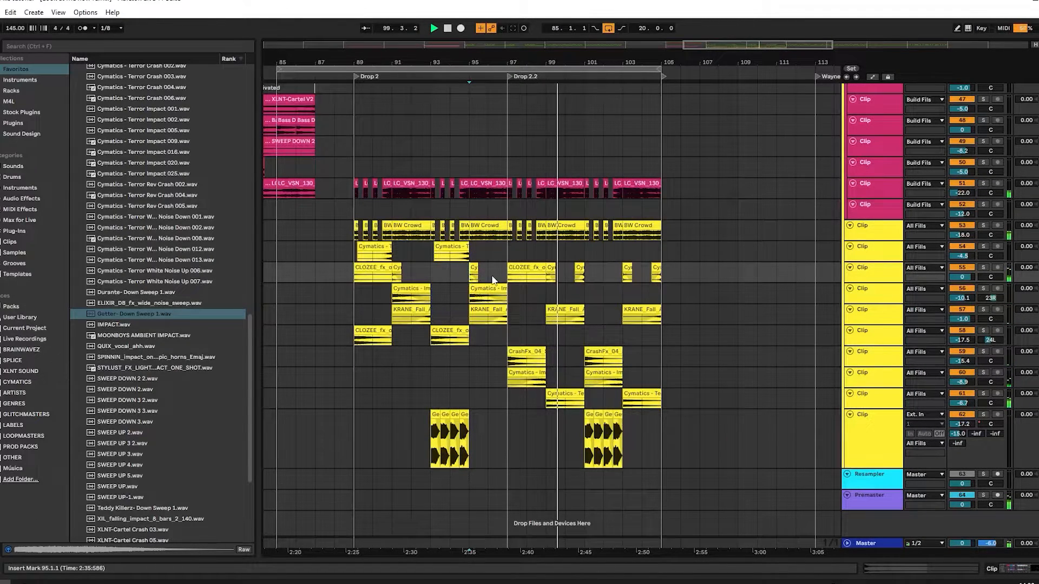
click(882, 272)
drag(990, 277, 990, 285)
click(603, 264)
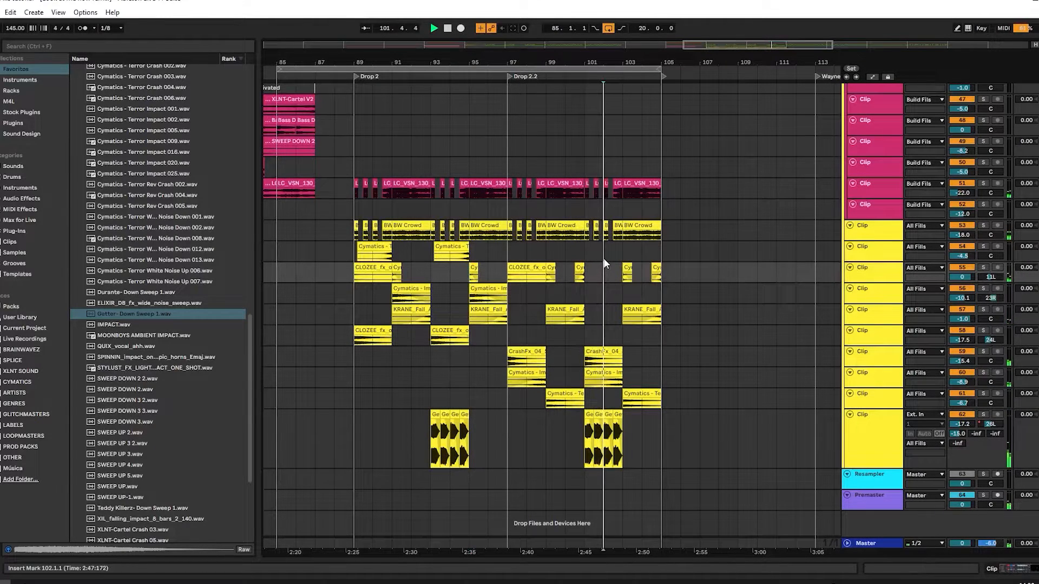
click(617, 320)
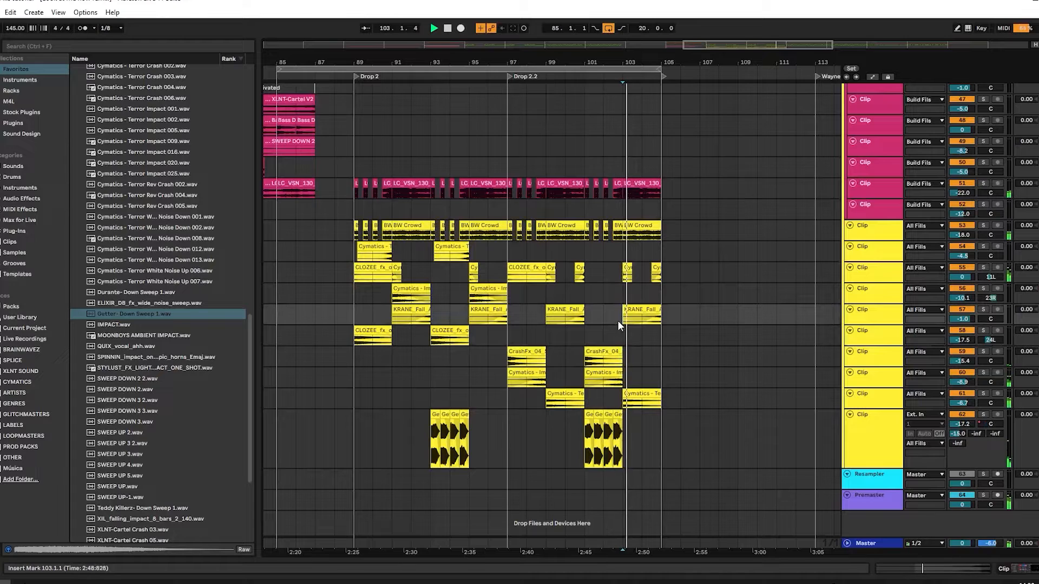
- Pan the Cymatics Impact 17 track to 17R and place the insert mark at bar 98
click(604, 382)
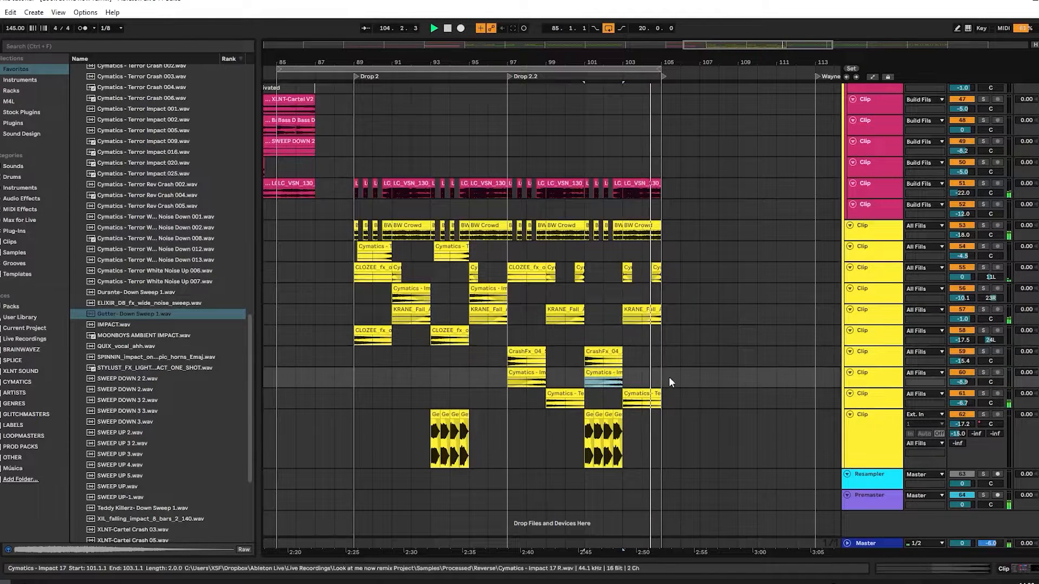
drag(990, 382, 990, 372)
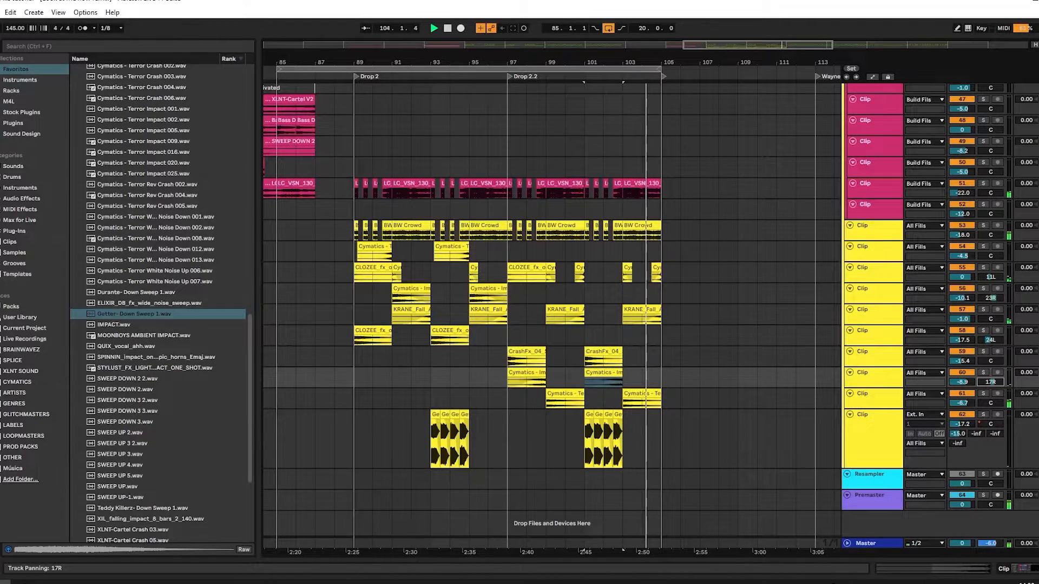
click(533, 382)
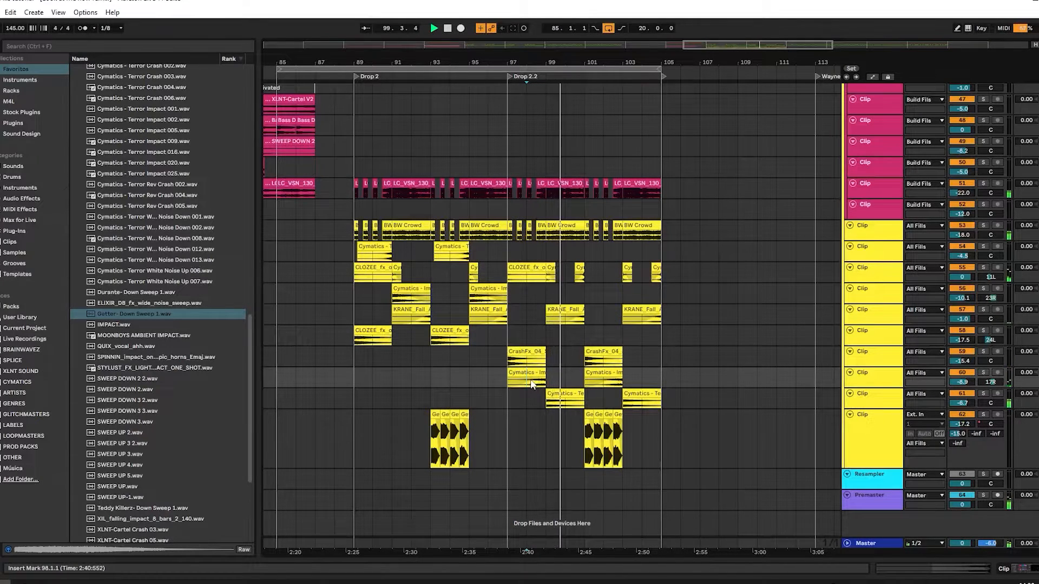
click(877, 336)
click(870, 397)
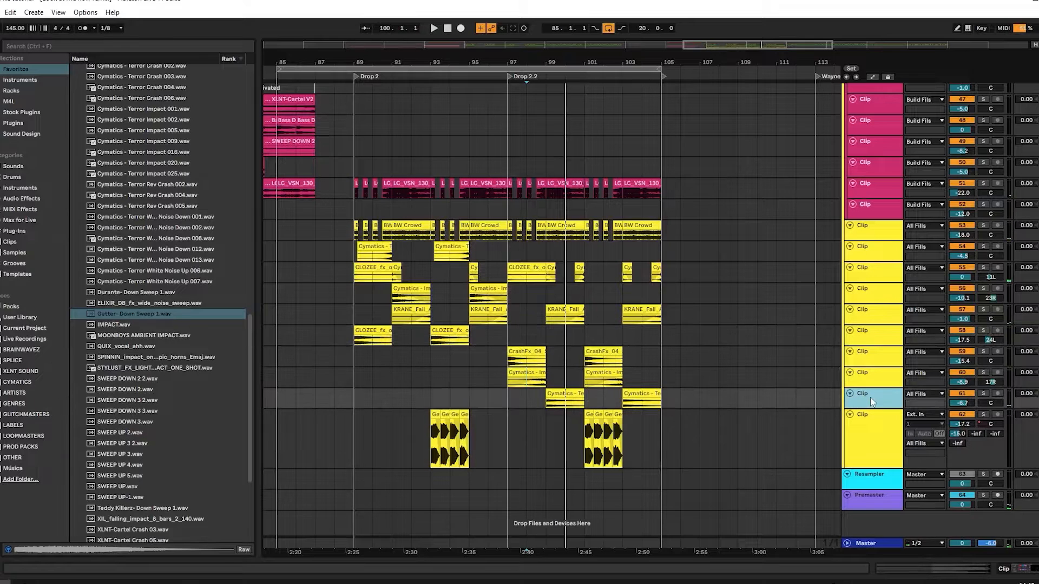
click(877, 301)
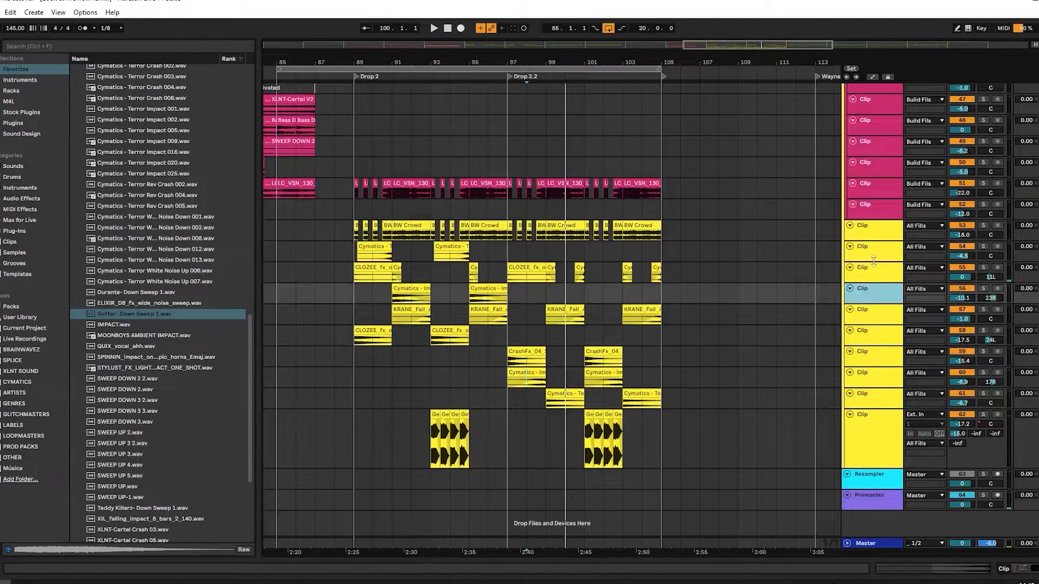
click(873, 257)
click(869, 278)
click(872, 309)
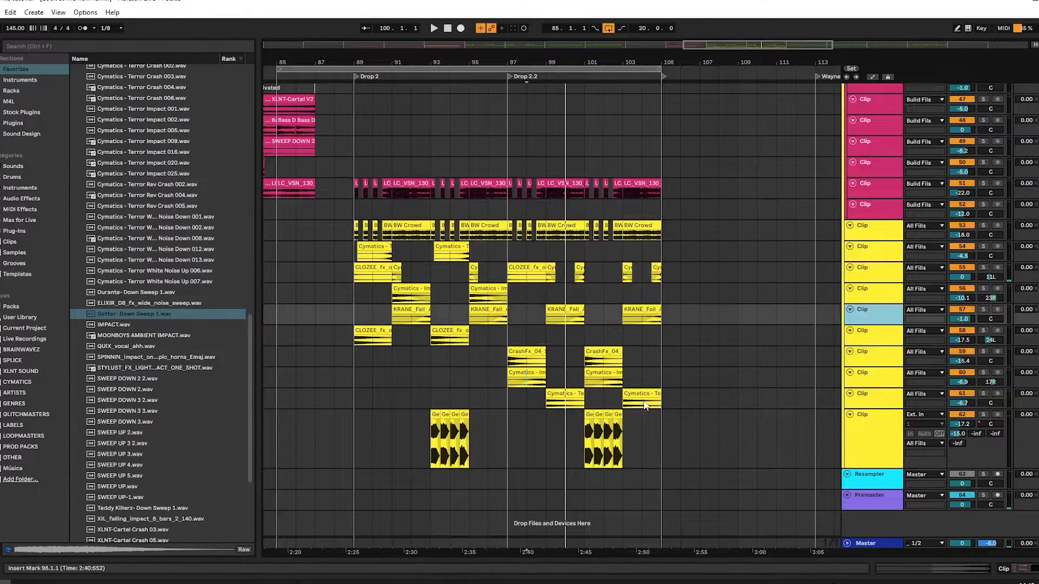
- Return the Getter Down Sweep track to its compact height and play Drop 2 from bar 89 with all fills
click(859, 433)
scroll(858, 433, down, 3)
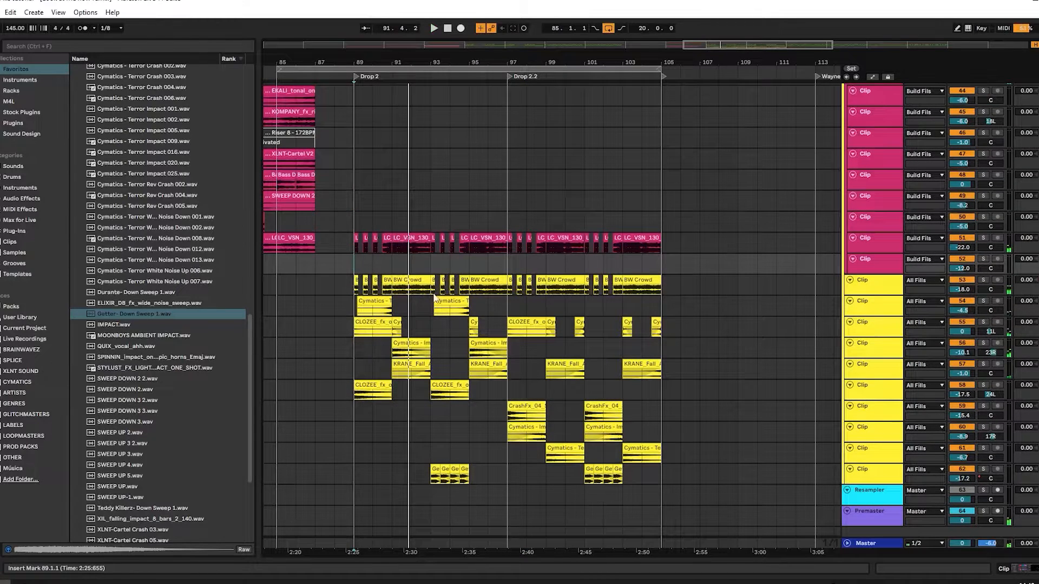
scroll(565, 301, up, 3)
scroll(566, 301, down, 3)
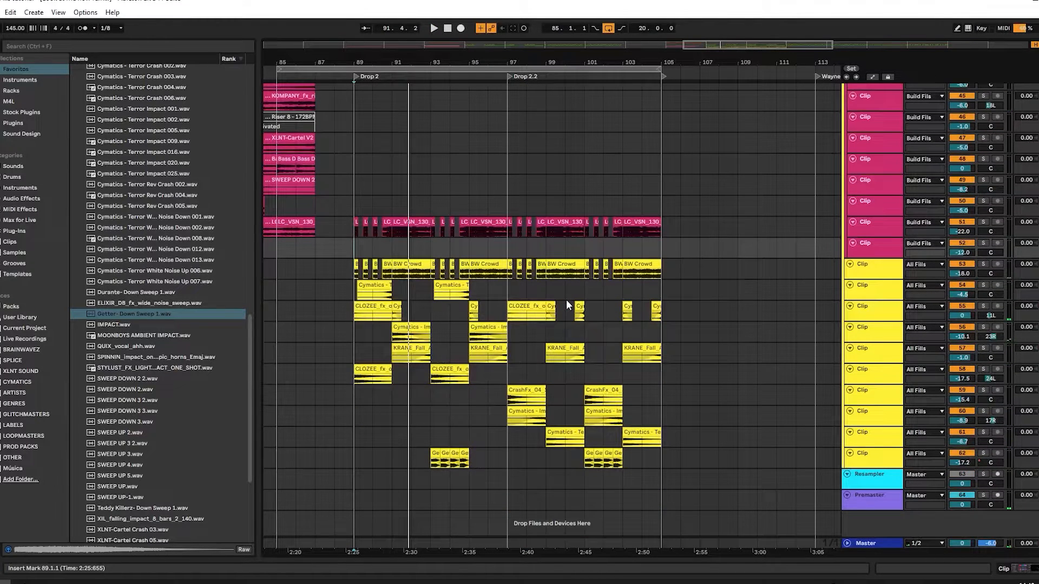
scroll(566, 300, up, 3)
scroll(565, 300, down, 3)
key(space)
scroll(622, 314, up, 2)
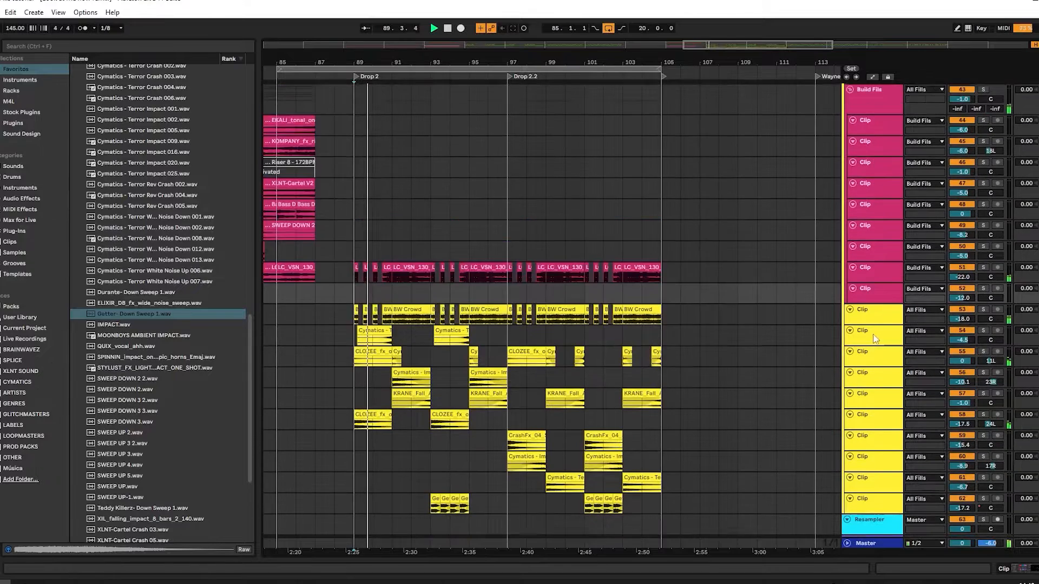
scroll(871, 333, up, 6)
scroll(833, 313, down, 2)
scroll(793, 291, up, 2)
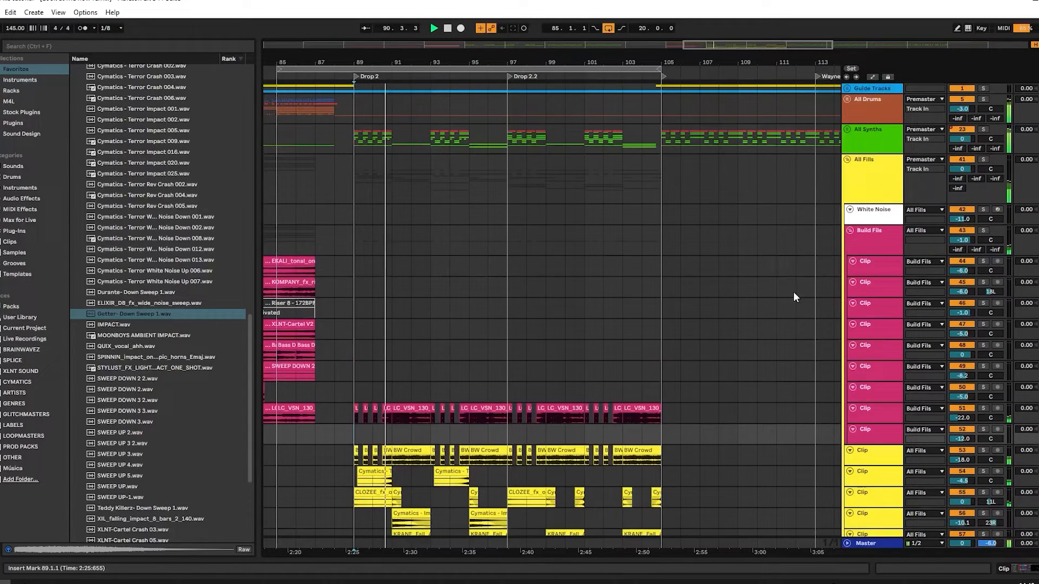
- Fold the All Fills group to view its effects as an overview alongside the drums and synths
click(847, 159)
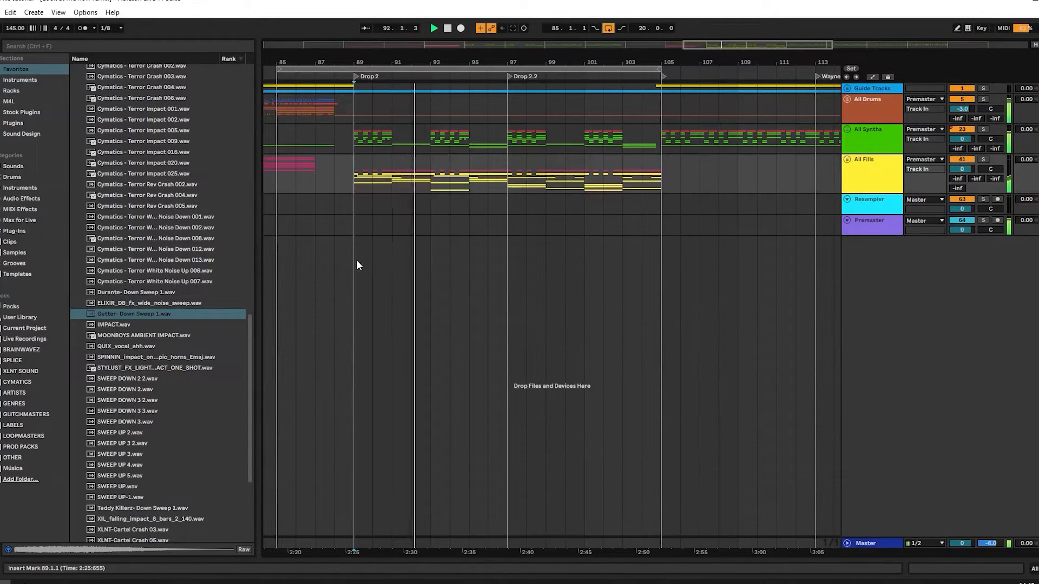
click(846, 159)
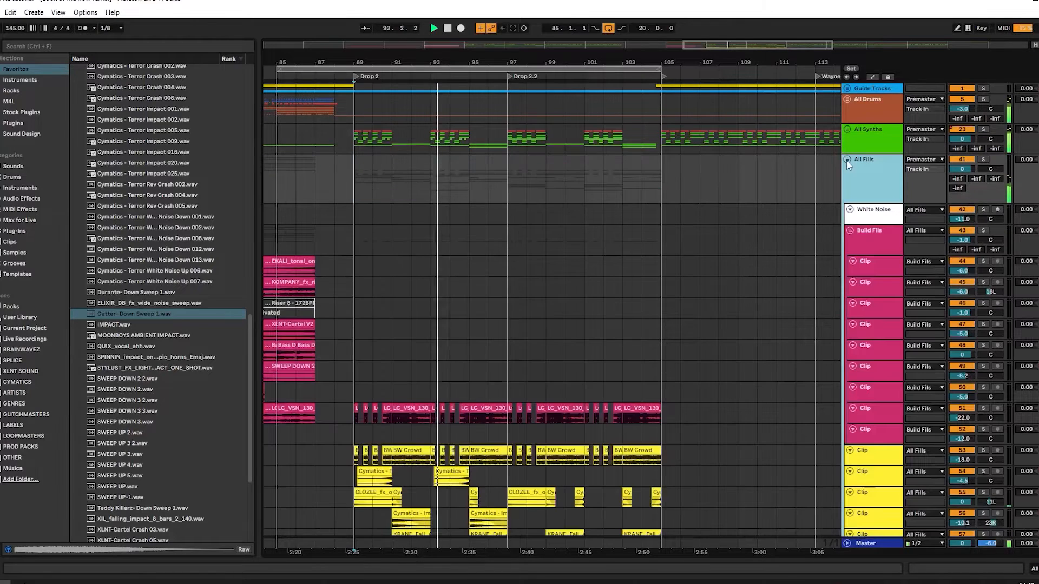
scroll(849, 329, down, 5)
alt+click(849, 262)
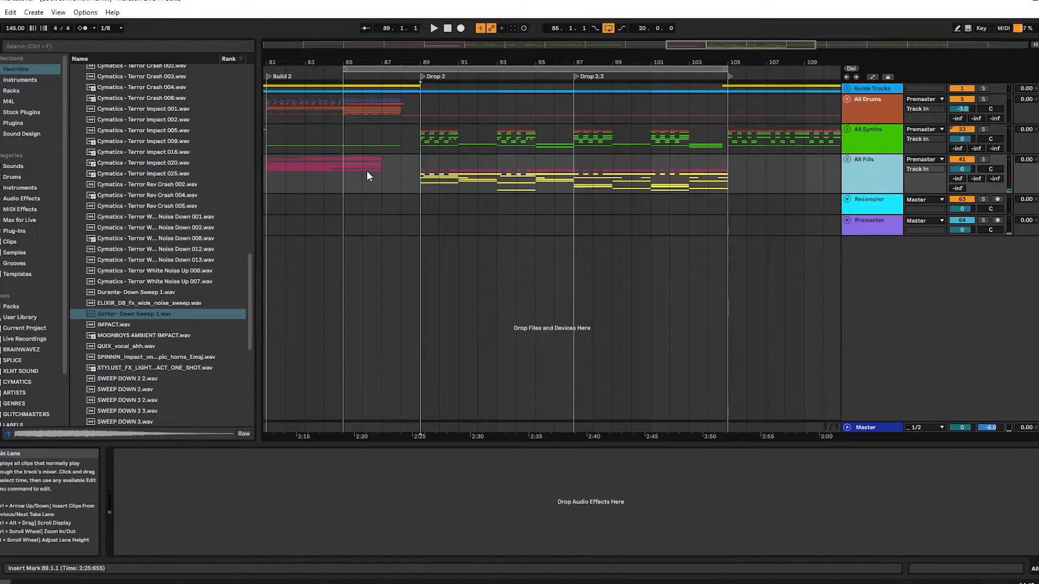
- Inspect the All Synths group from bar 89, unfolding it to view its subgroups and folding it again
click(401, 152)
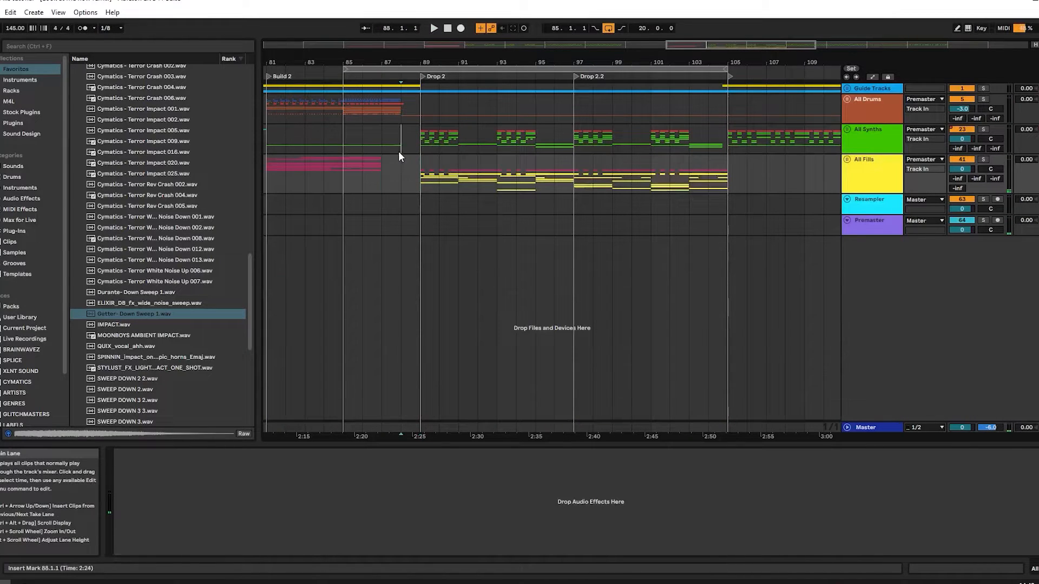
click(427, 142)
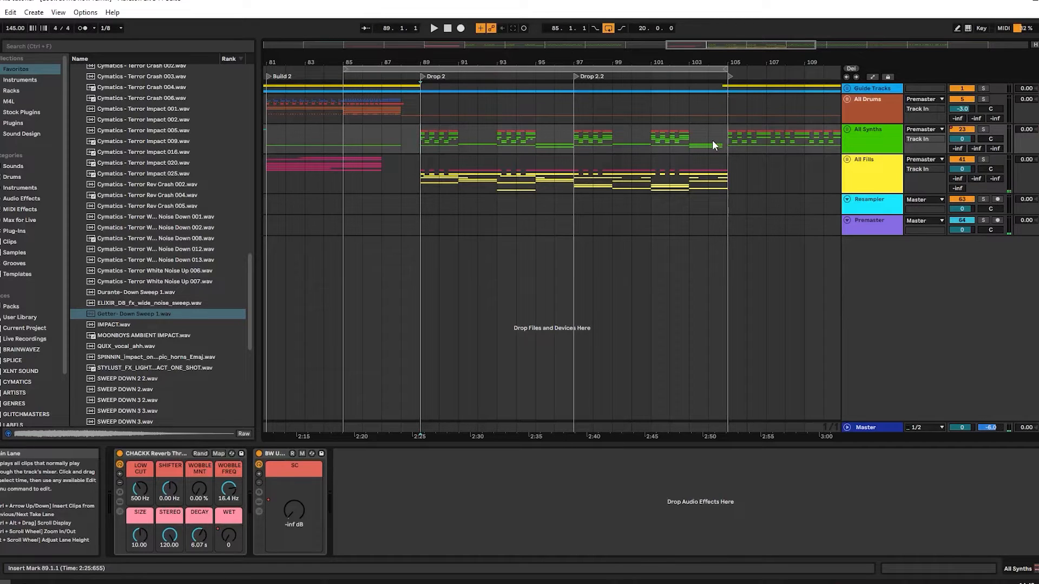
click(847, 129)
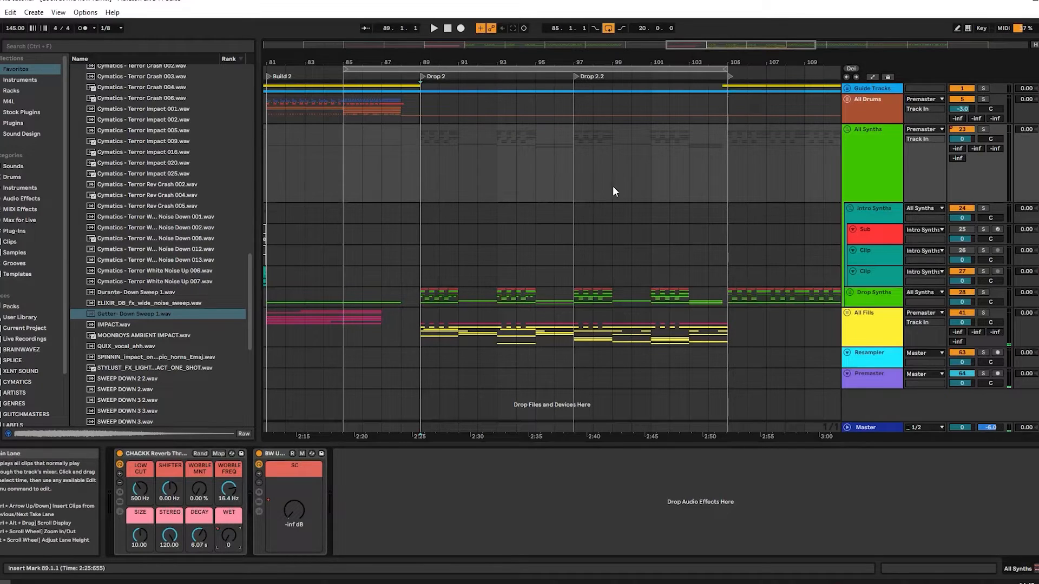
click(849, 128)
key(a)
key(a)
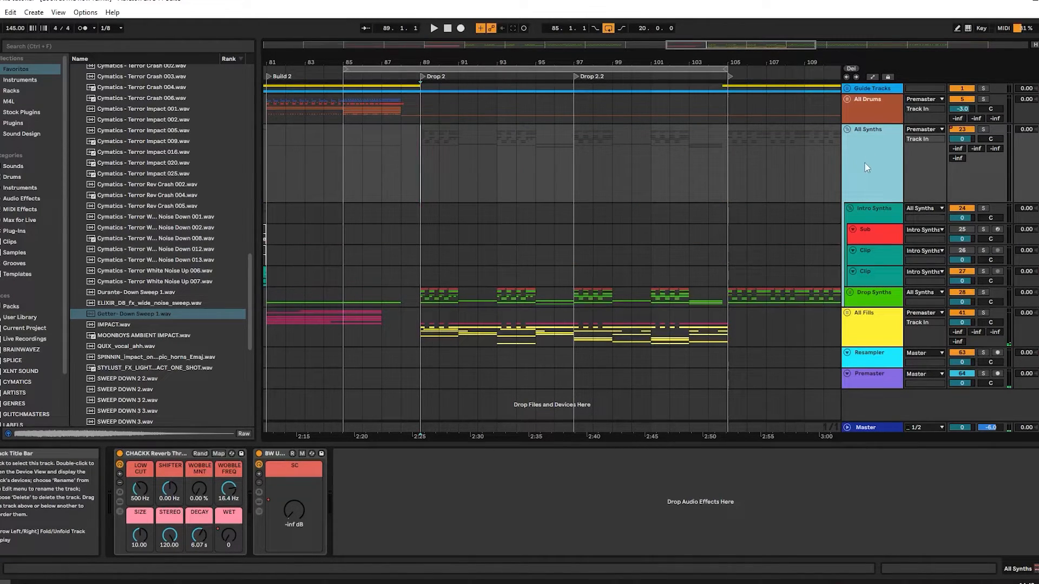
click(847, 129)
- Unfold the All Fills group and examine the build fills against the effect clips of Drop 2 and Drop 2.2
click(846, 159)
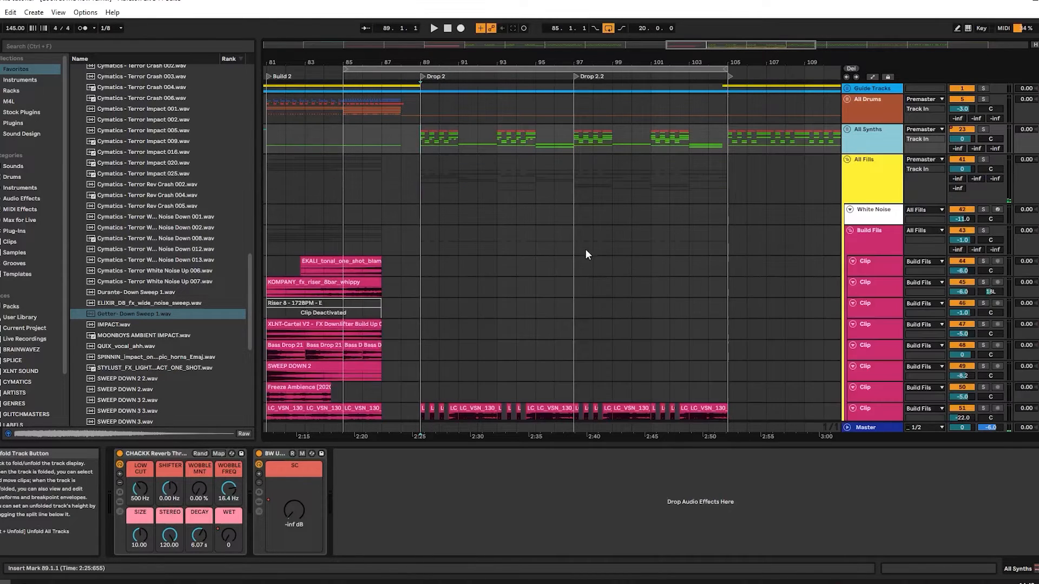
scroll(585, 248, down, 10)
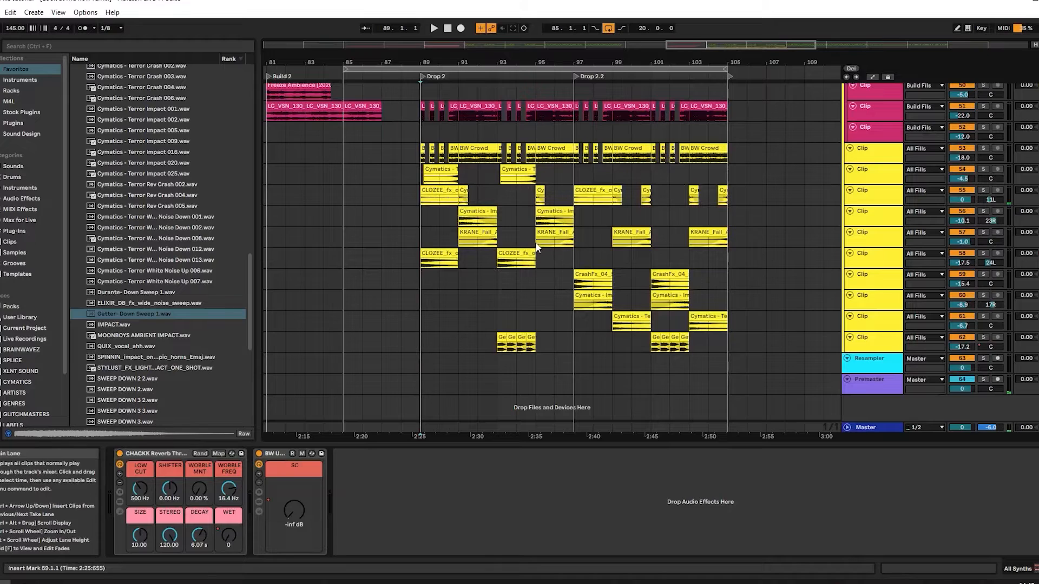
scroll(535, 241, up, 2)
scroll(543, 248, up, 8)
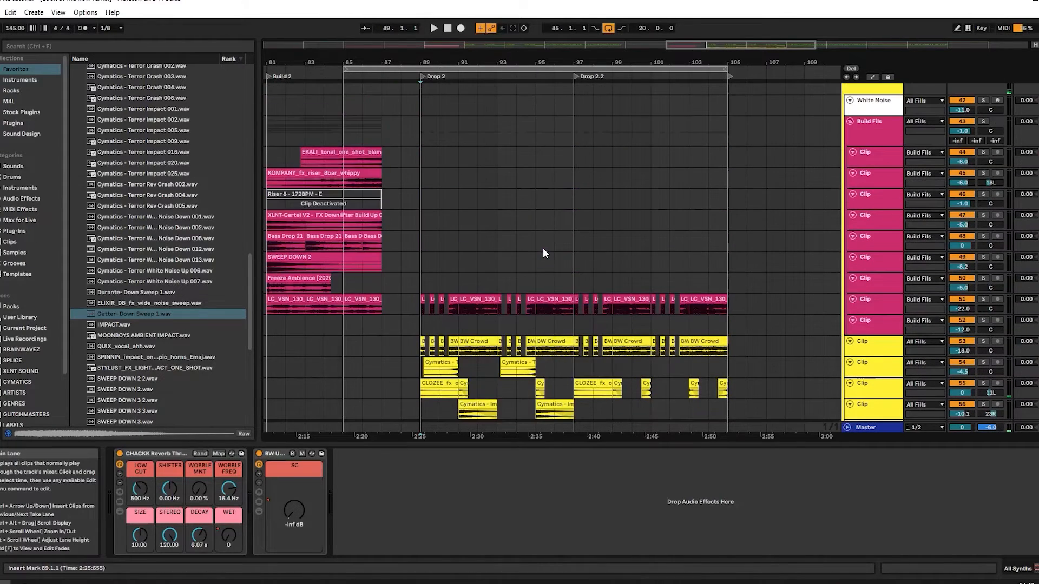
scroll(543, 249, down, 5)
scroll(543, 248, up, 5)
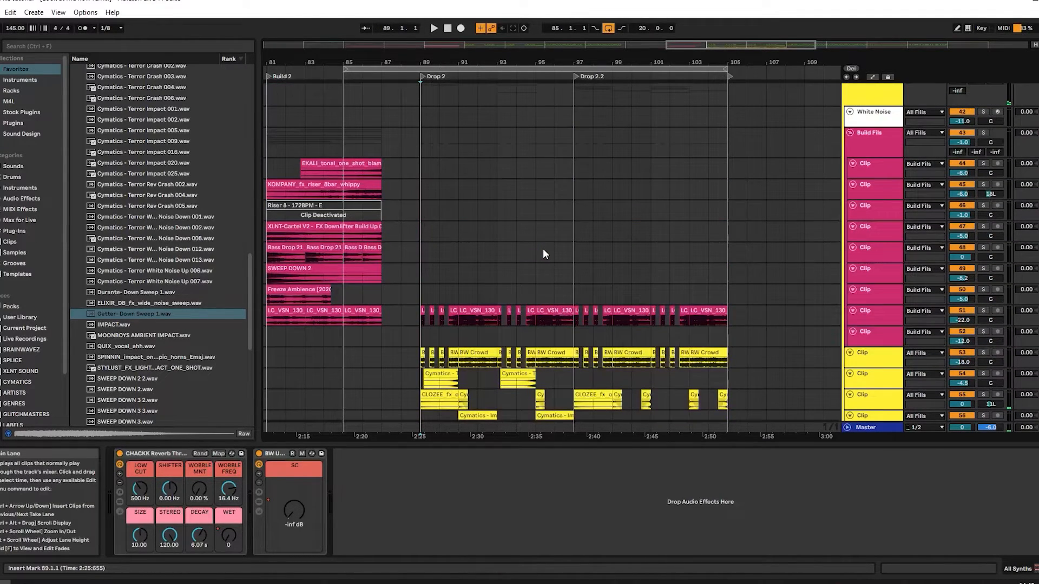
scroll(543, 248, down, 6)
scroll(544, 250, down, 2)
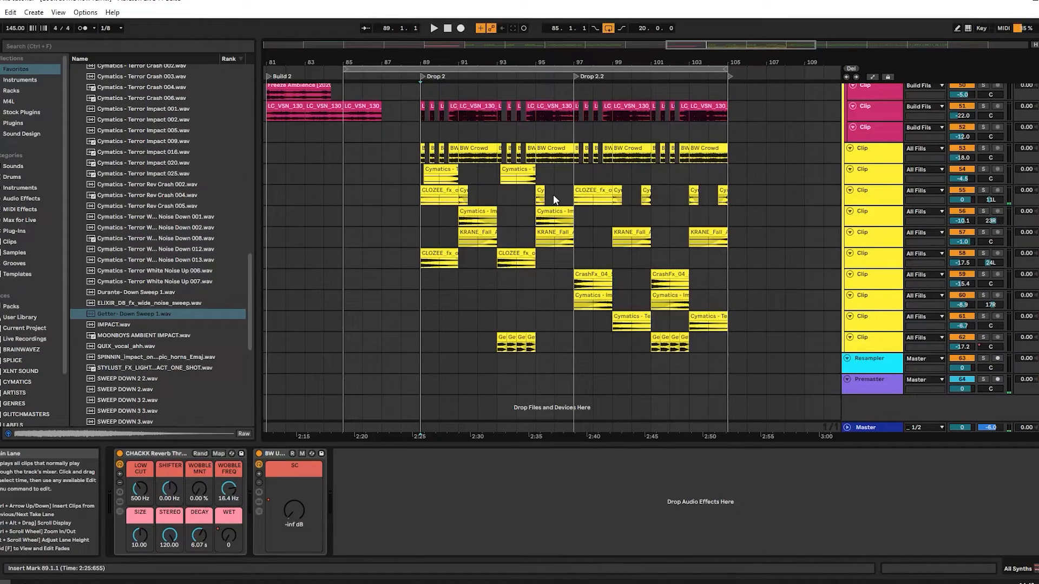
scroll(552, 196, up, 10)
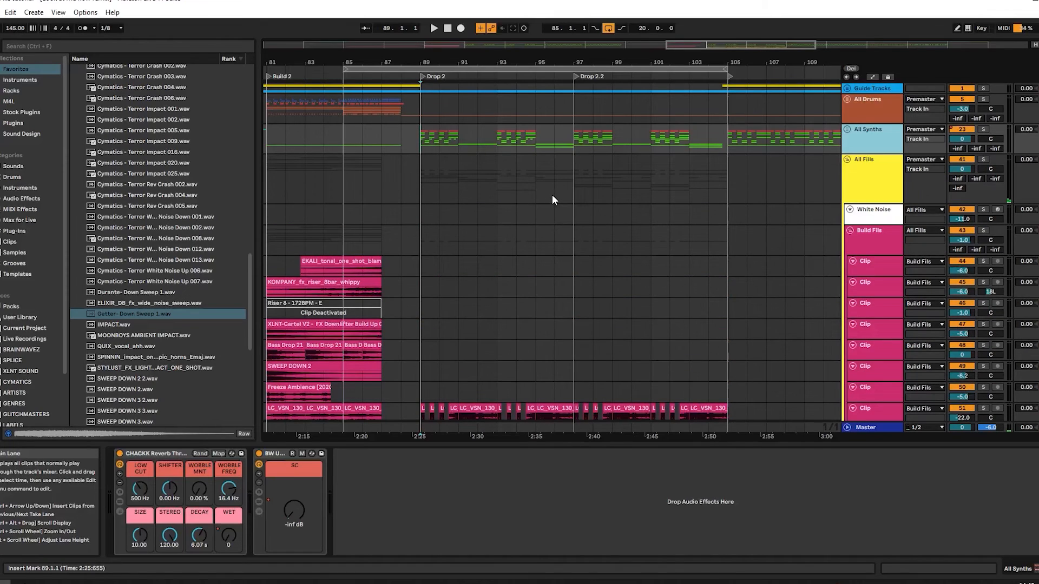
scroll(552, 195, down, 10)
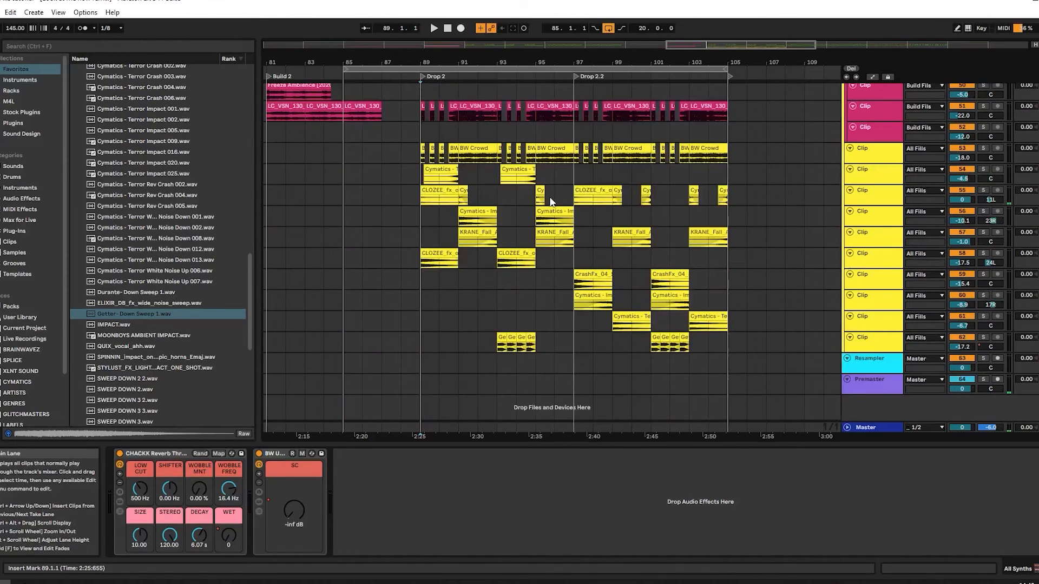